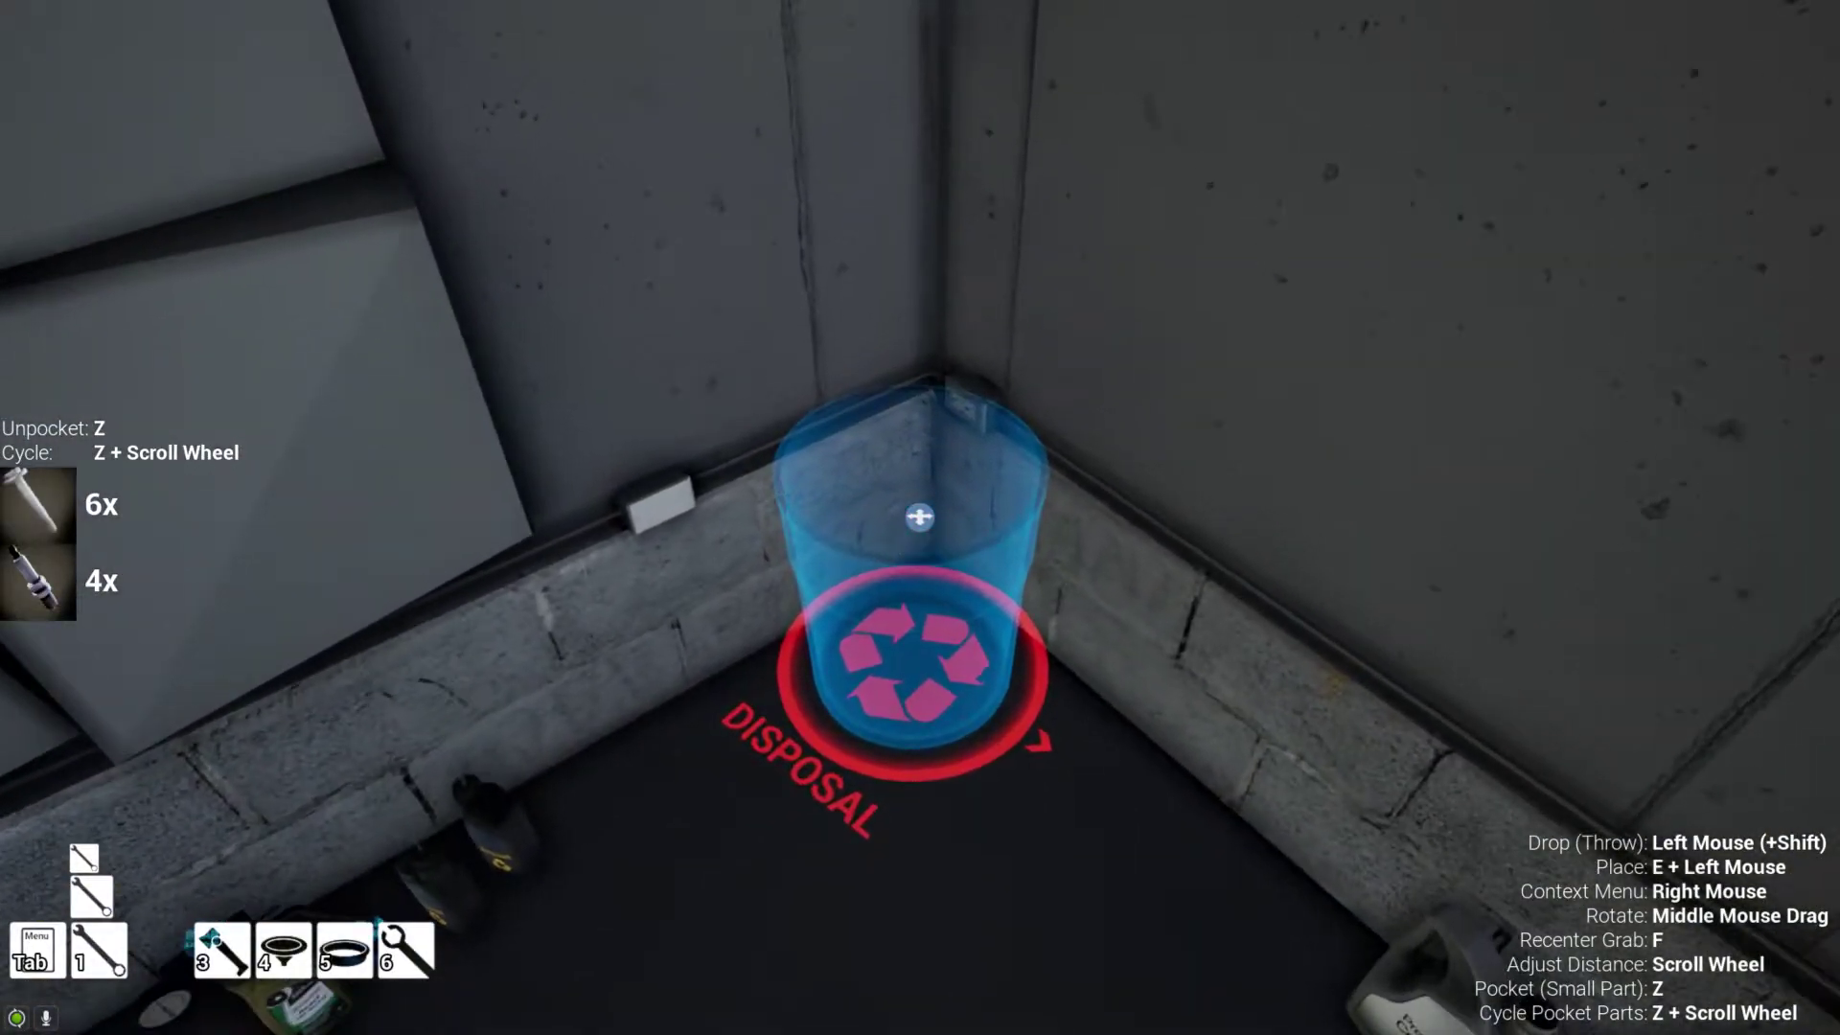
- Drop the carried part into the disposal bin and head toward the lift arms
{"action": "left_click", "coordinate": [920, 516]}
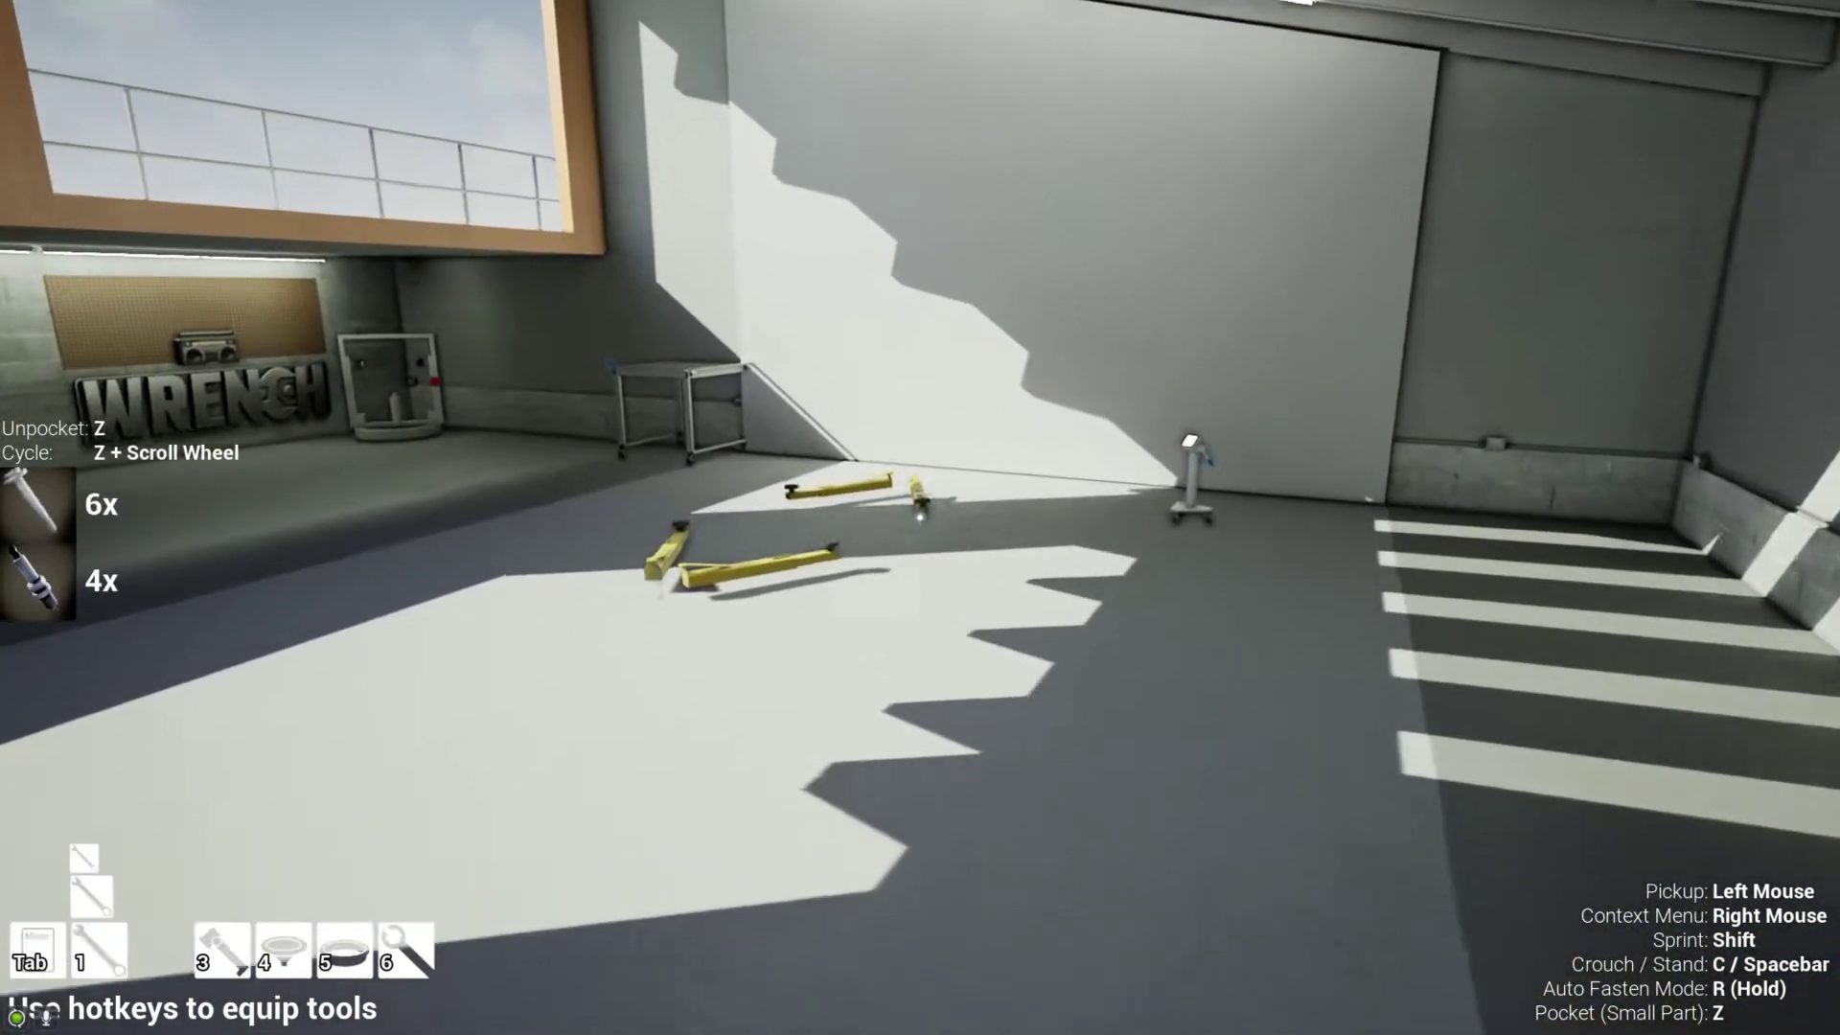
{"action": "key", "text": "w"}
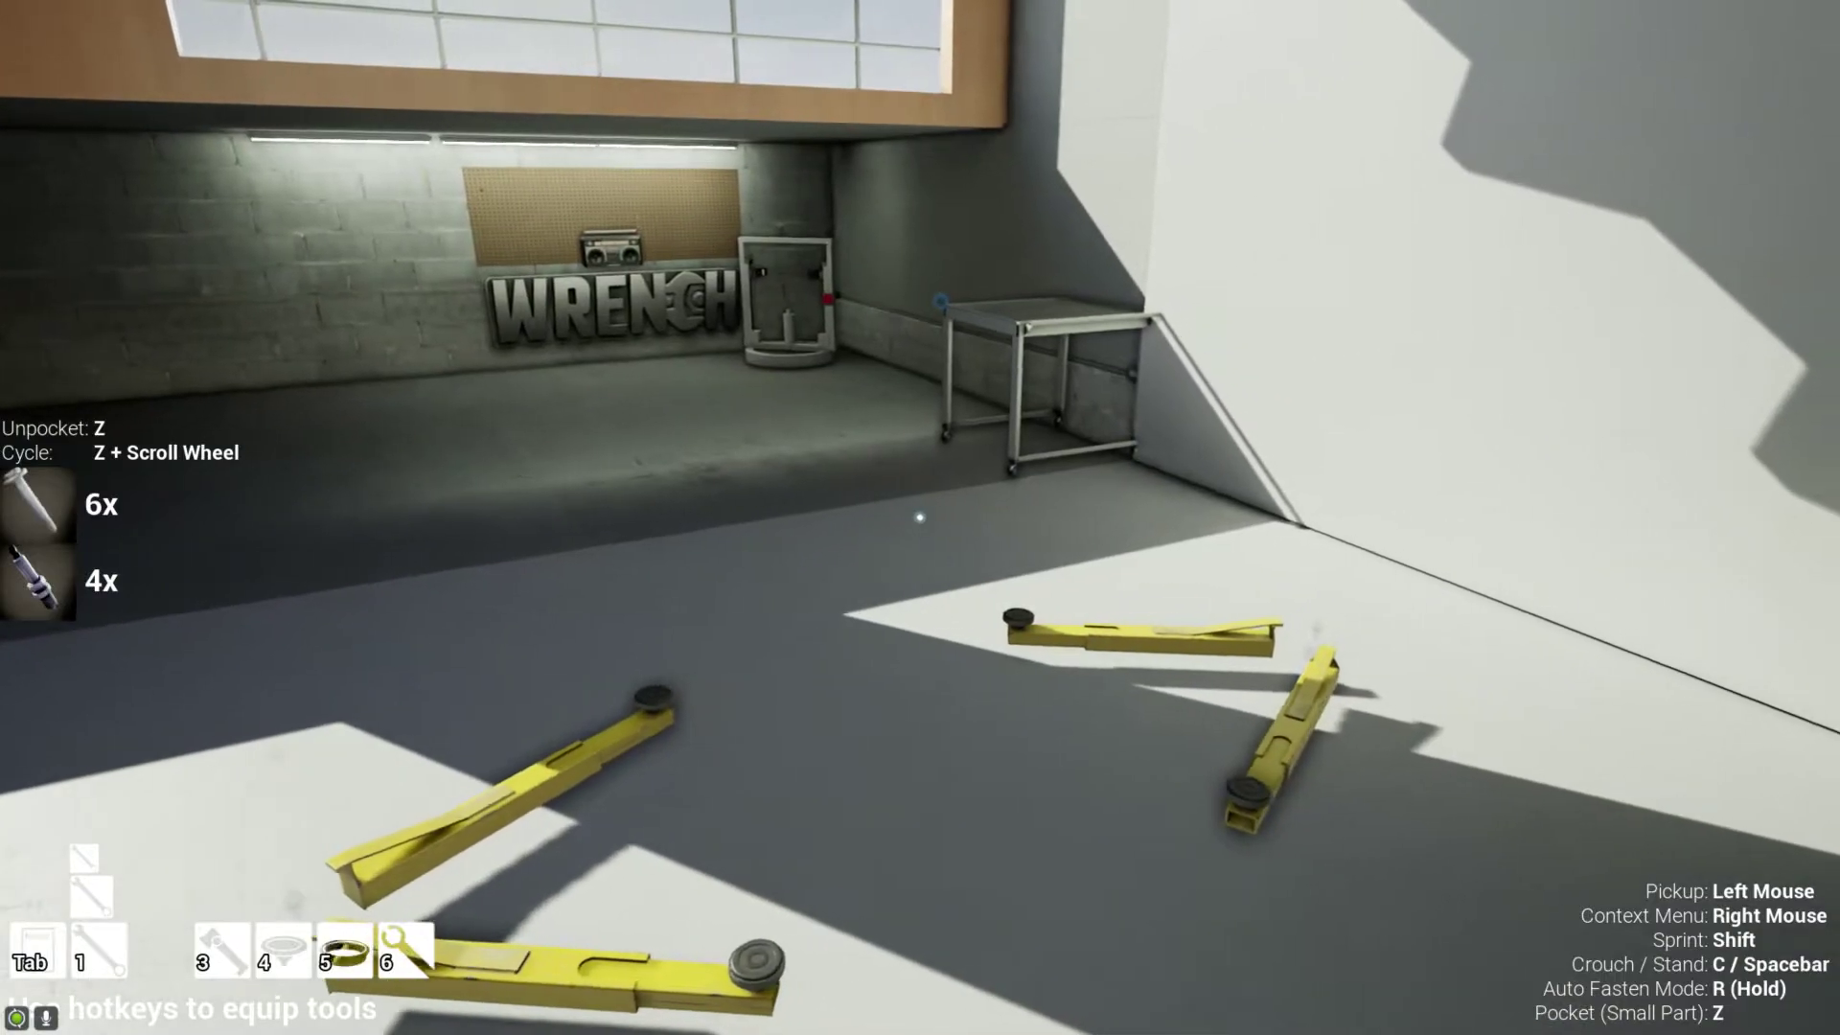
{"action": "key", "text": "Tab"}
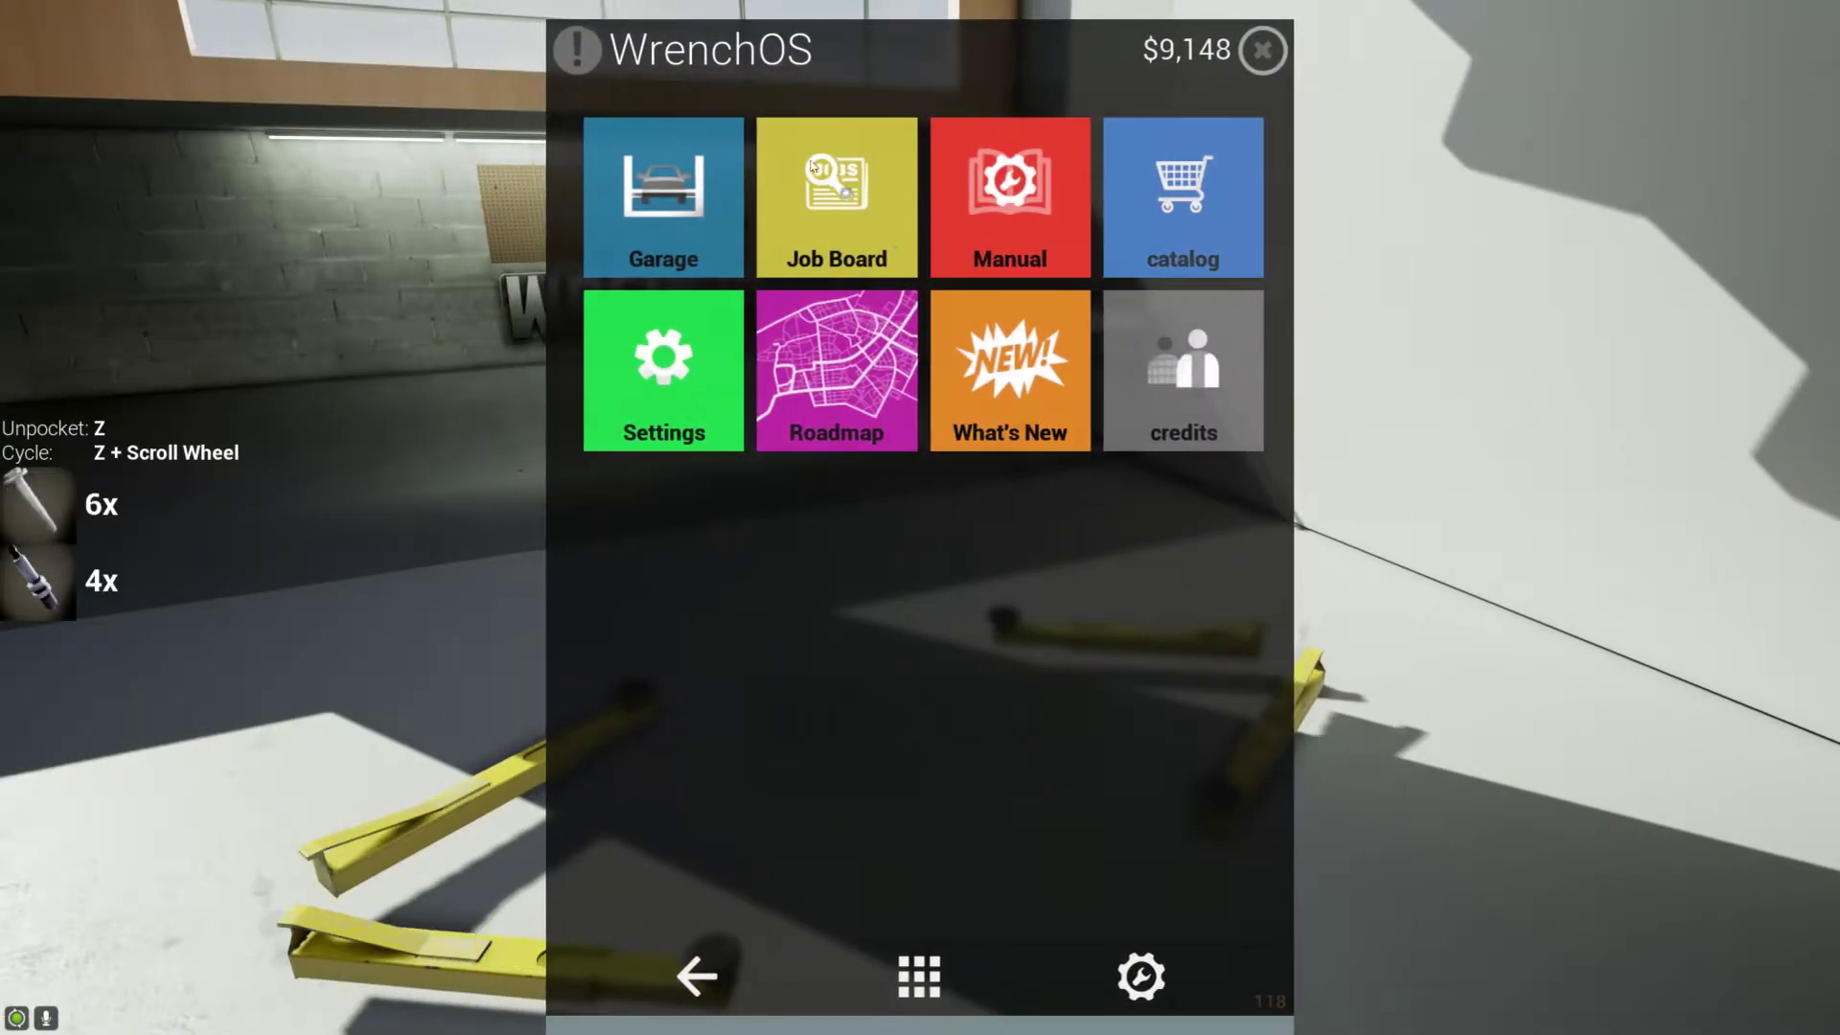
{"action": "key", "text": "Tab"}
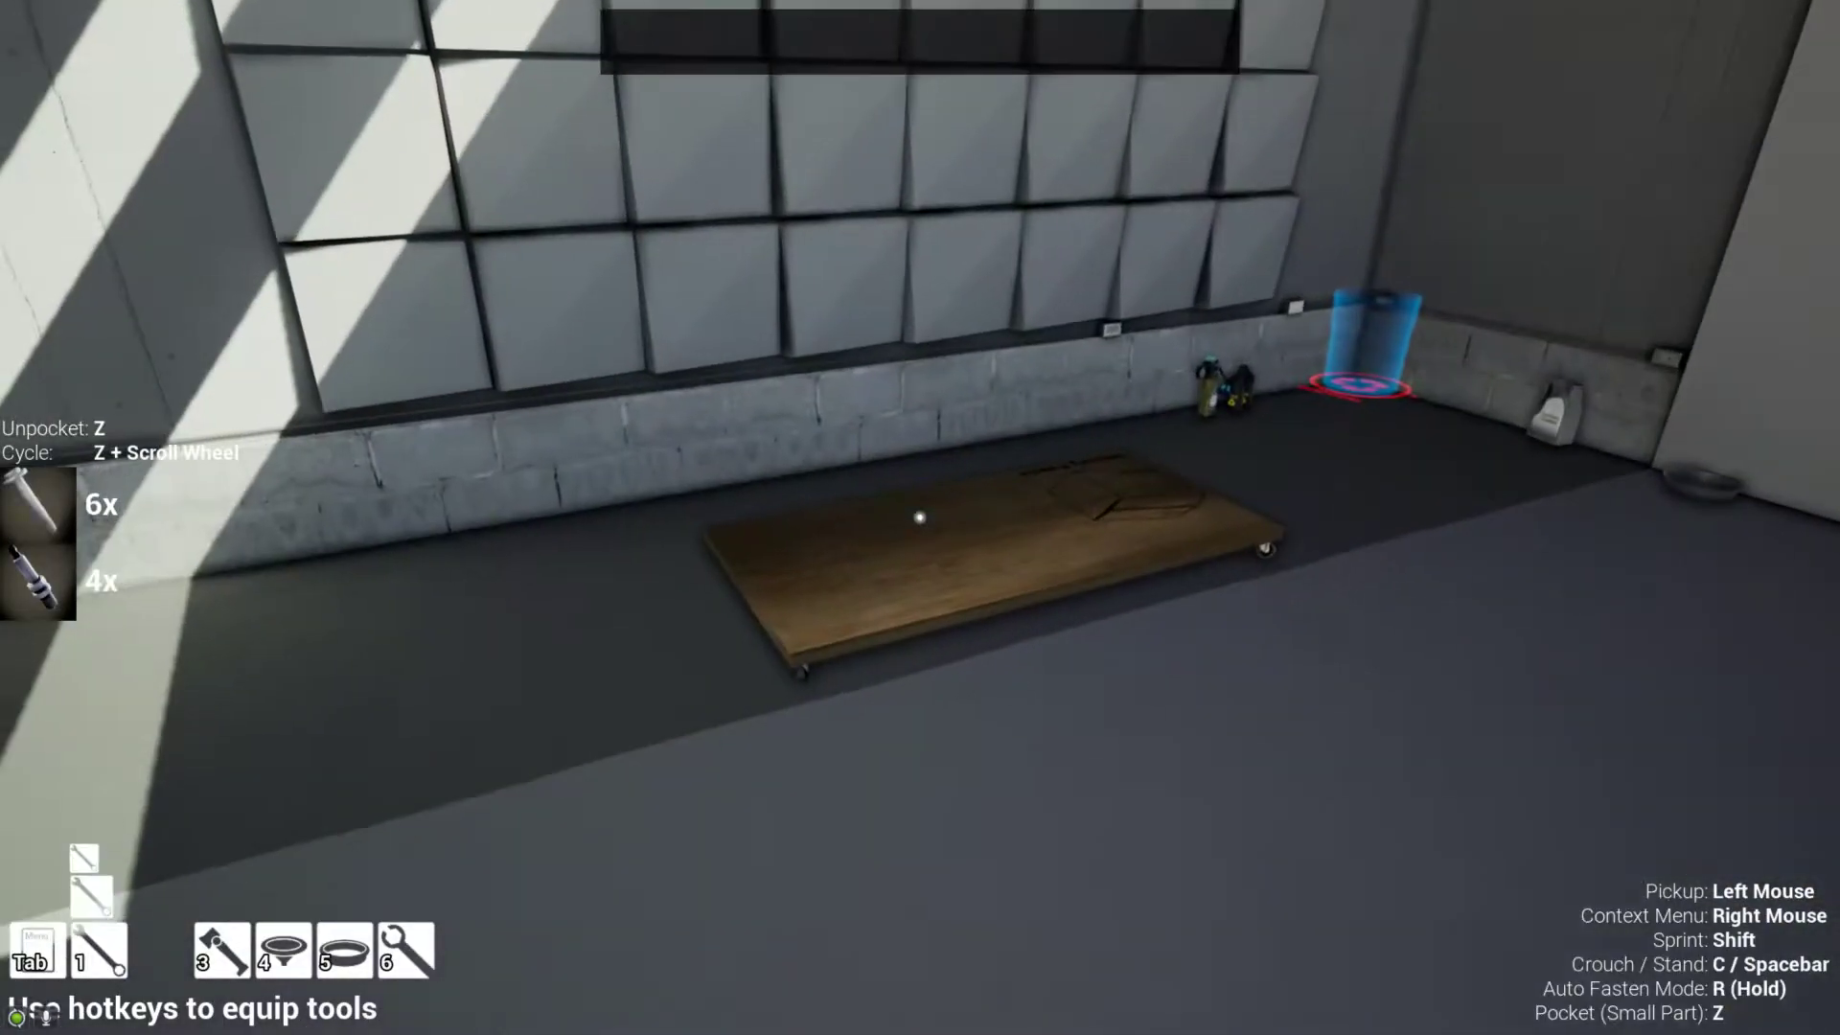
- Pick up the wooden delivery pallet and carry it along the wall
{"action": "key", "text": "w"}
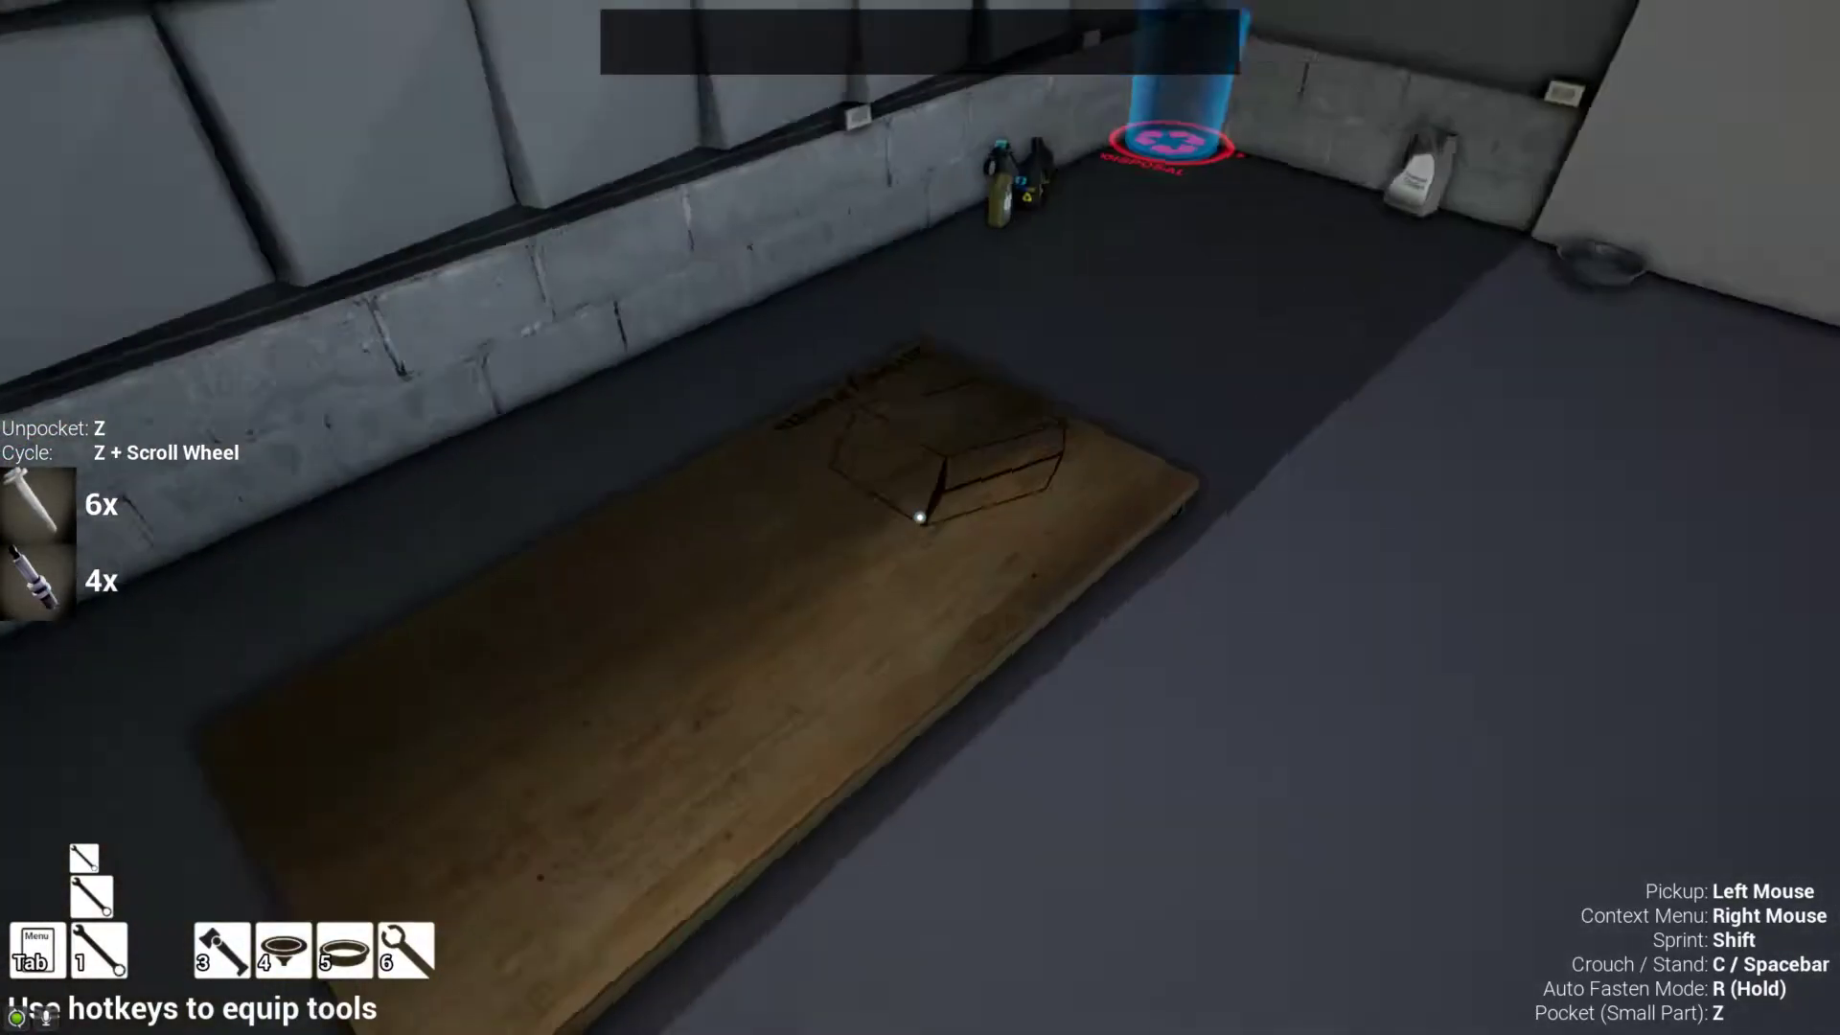
{"action": "left_click", "coordinate": [922, 517]}
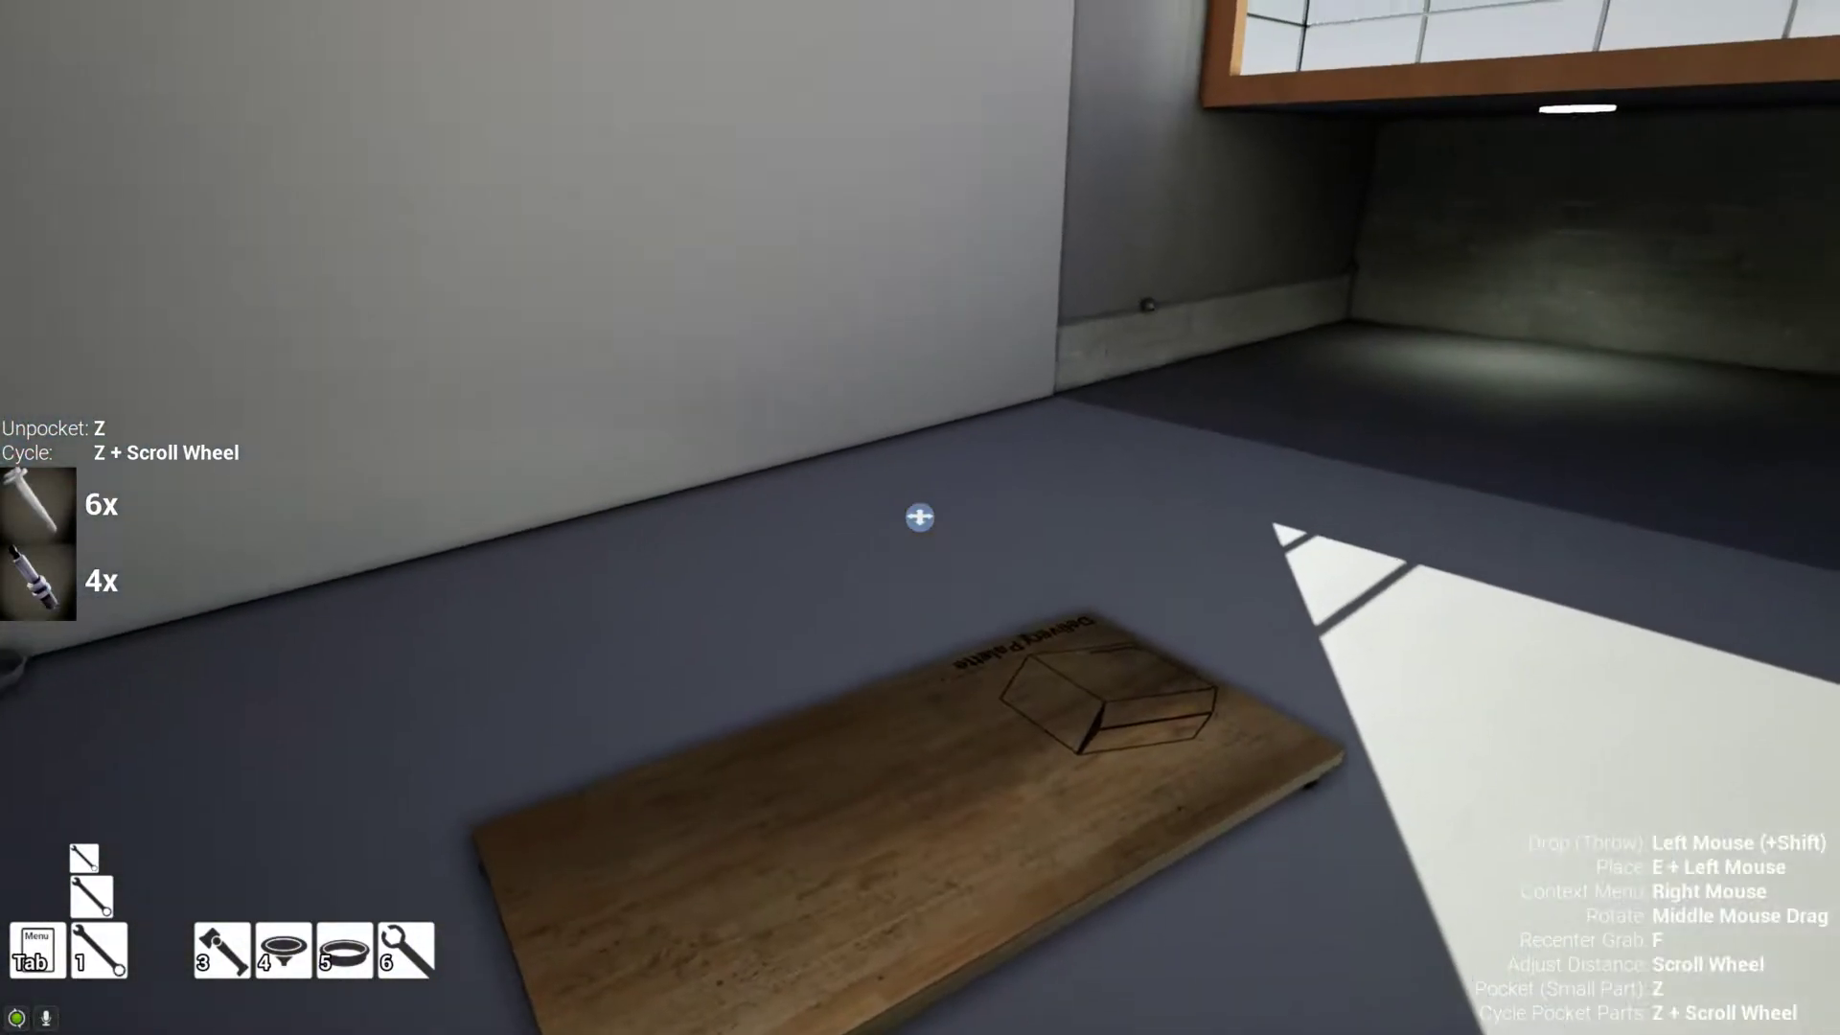
{"action": "key", "text": "w"}
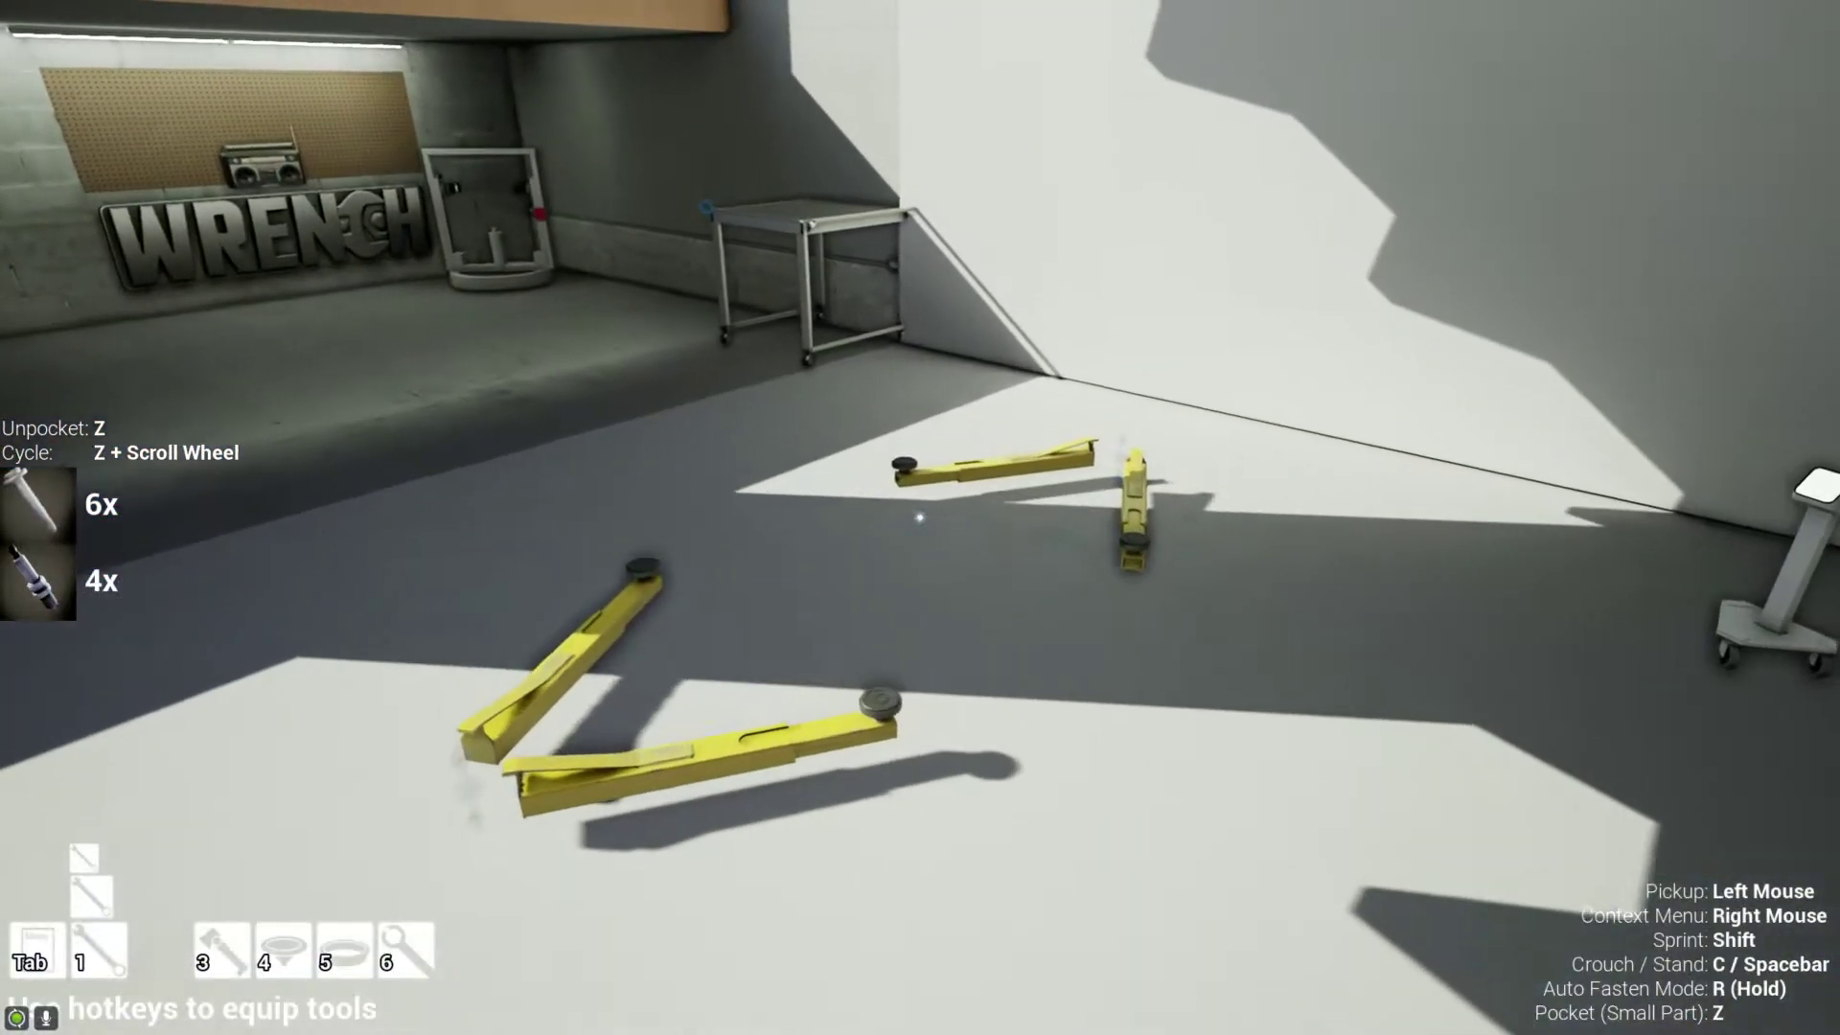
- Accept the Thermostat Replacement job from the Job Board
{"action": "key", "text": "Tab"}
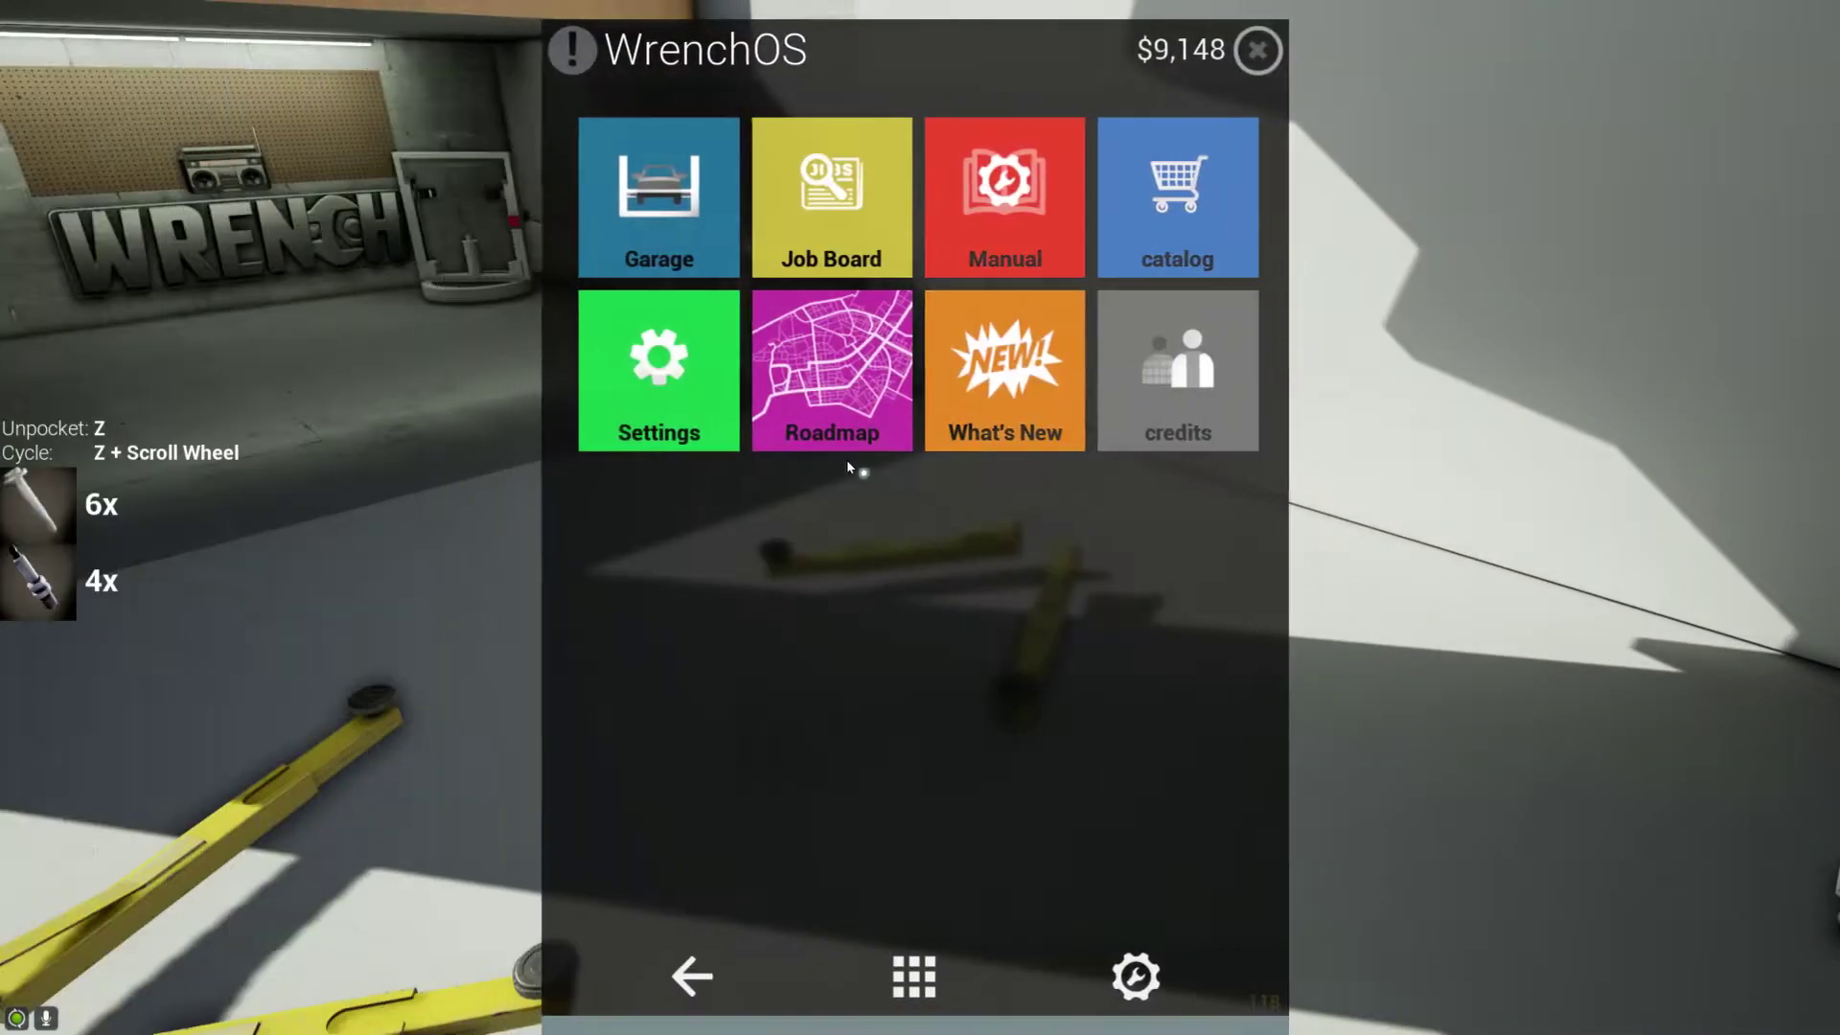
{"action": "left_click", "coordinate": [836, 207]}
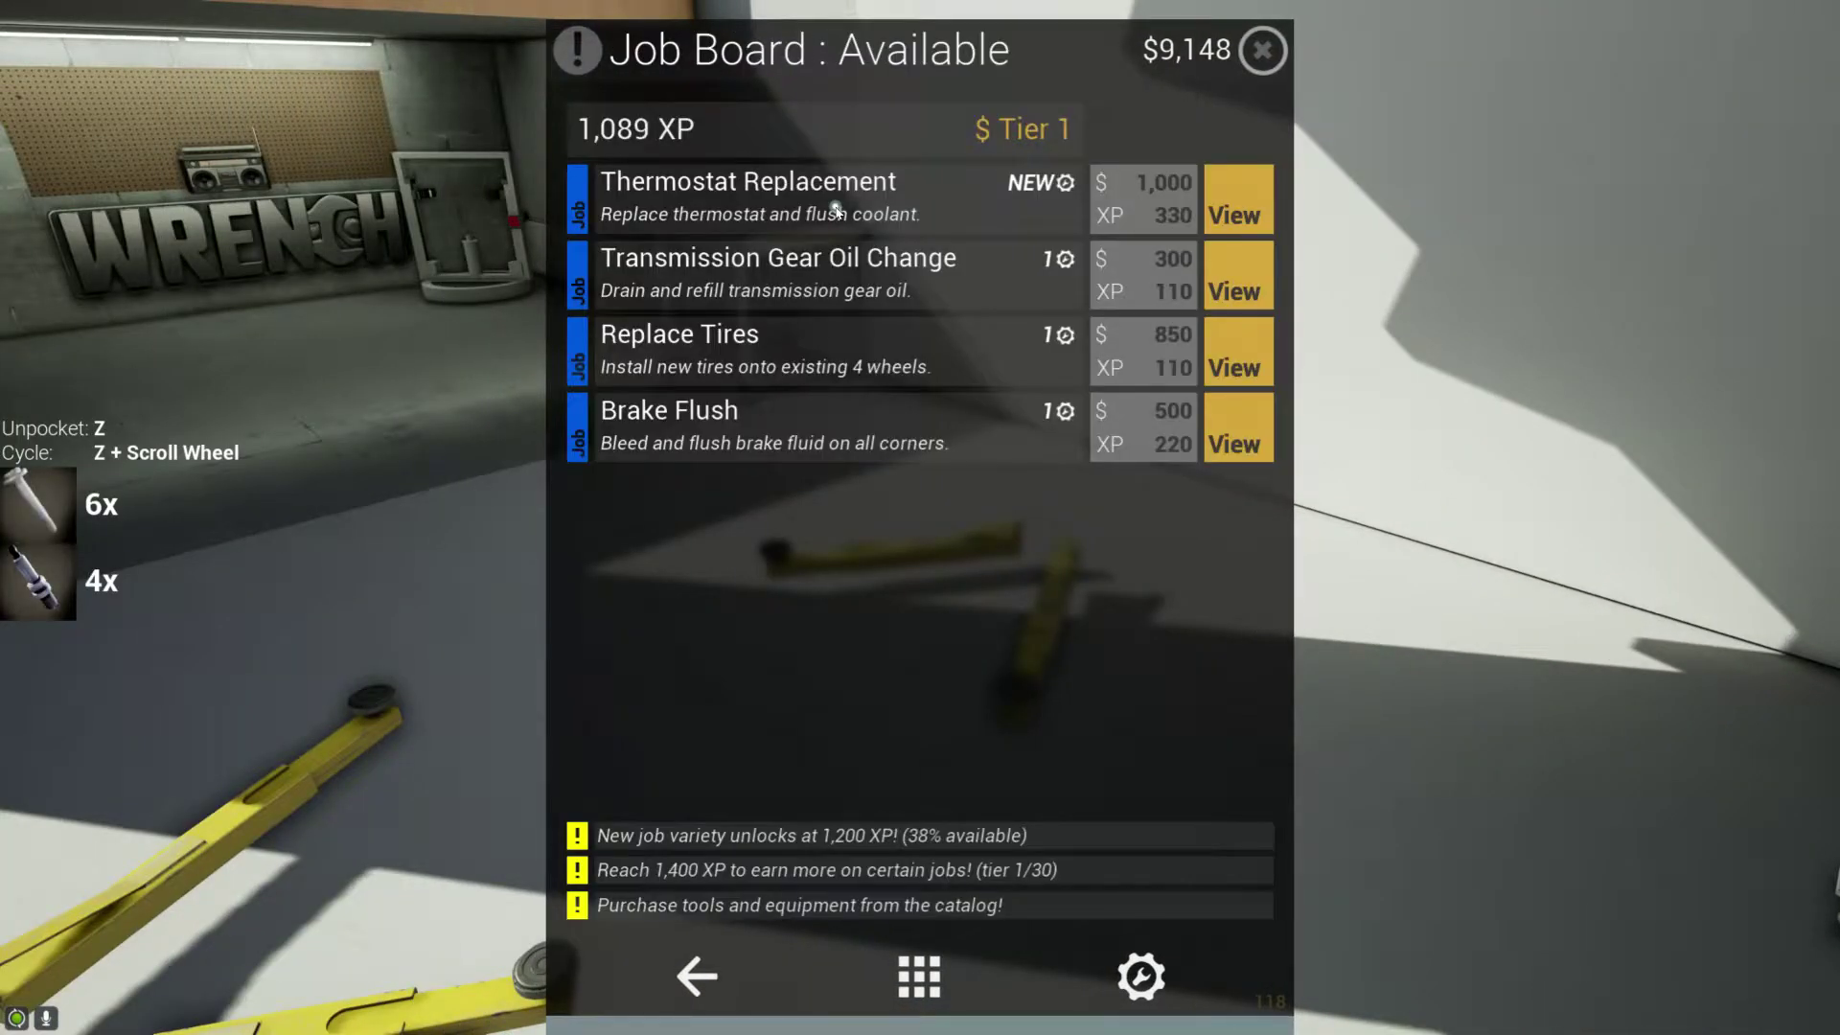
{"action": "left_click", "coordinate": [1251, 210]}
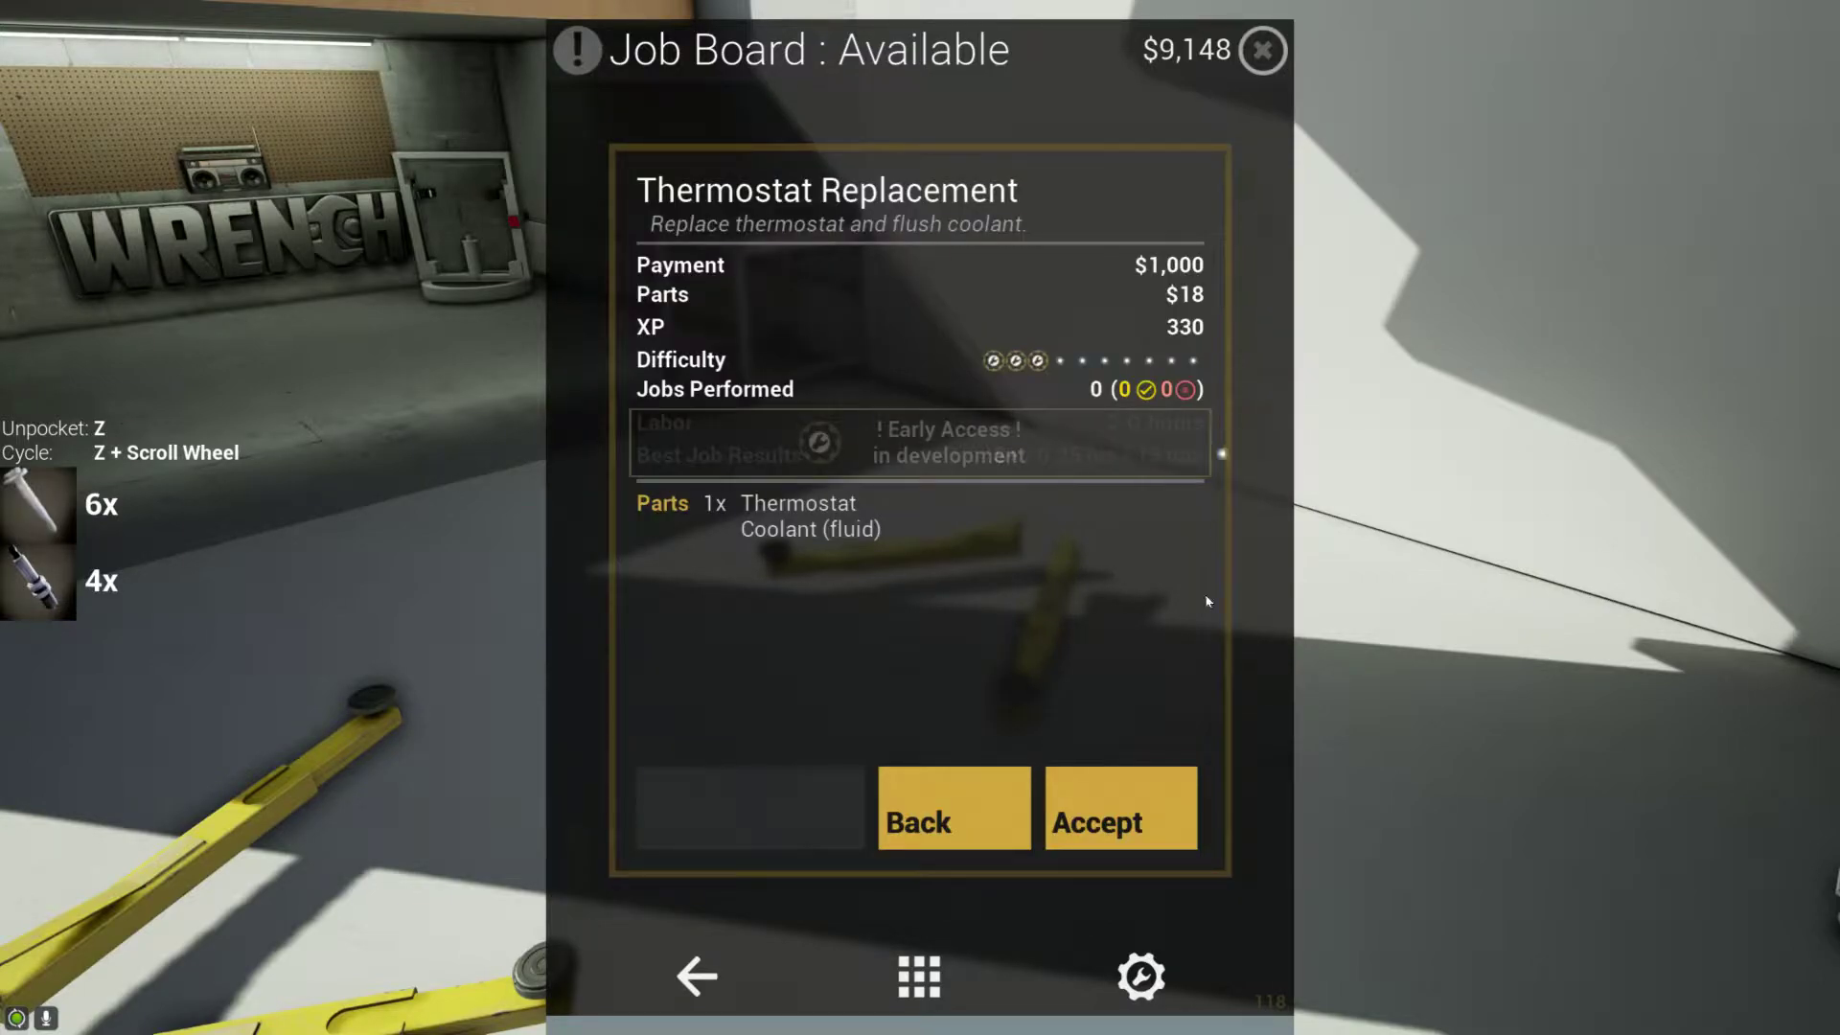
{"action": "left_click", "coordinate": [1130, 809]}
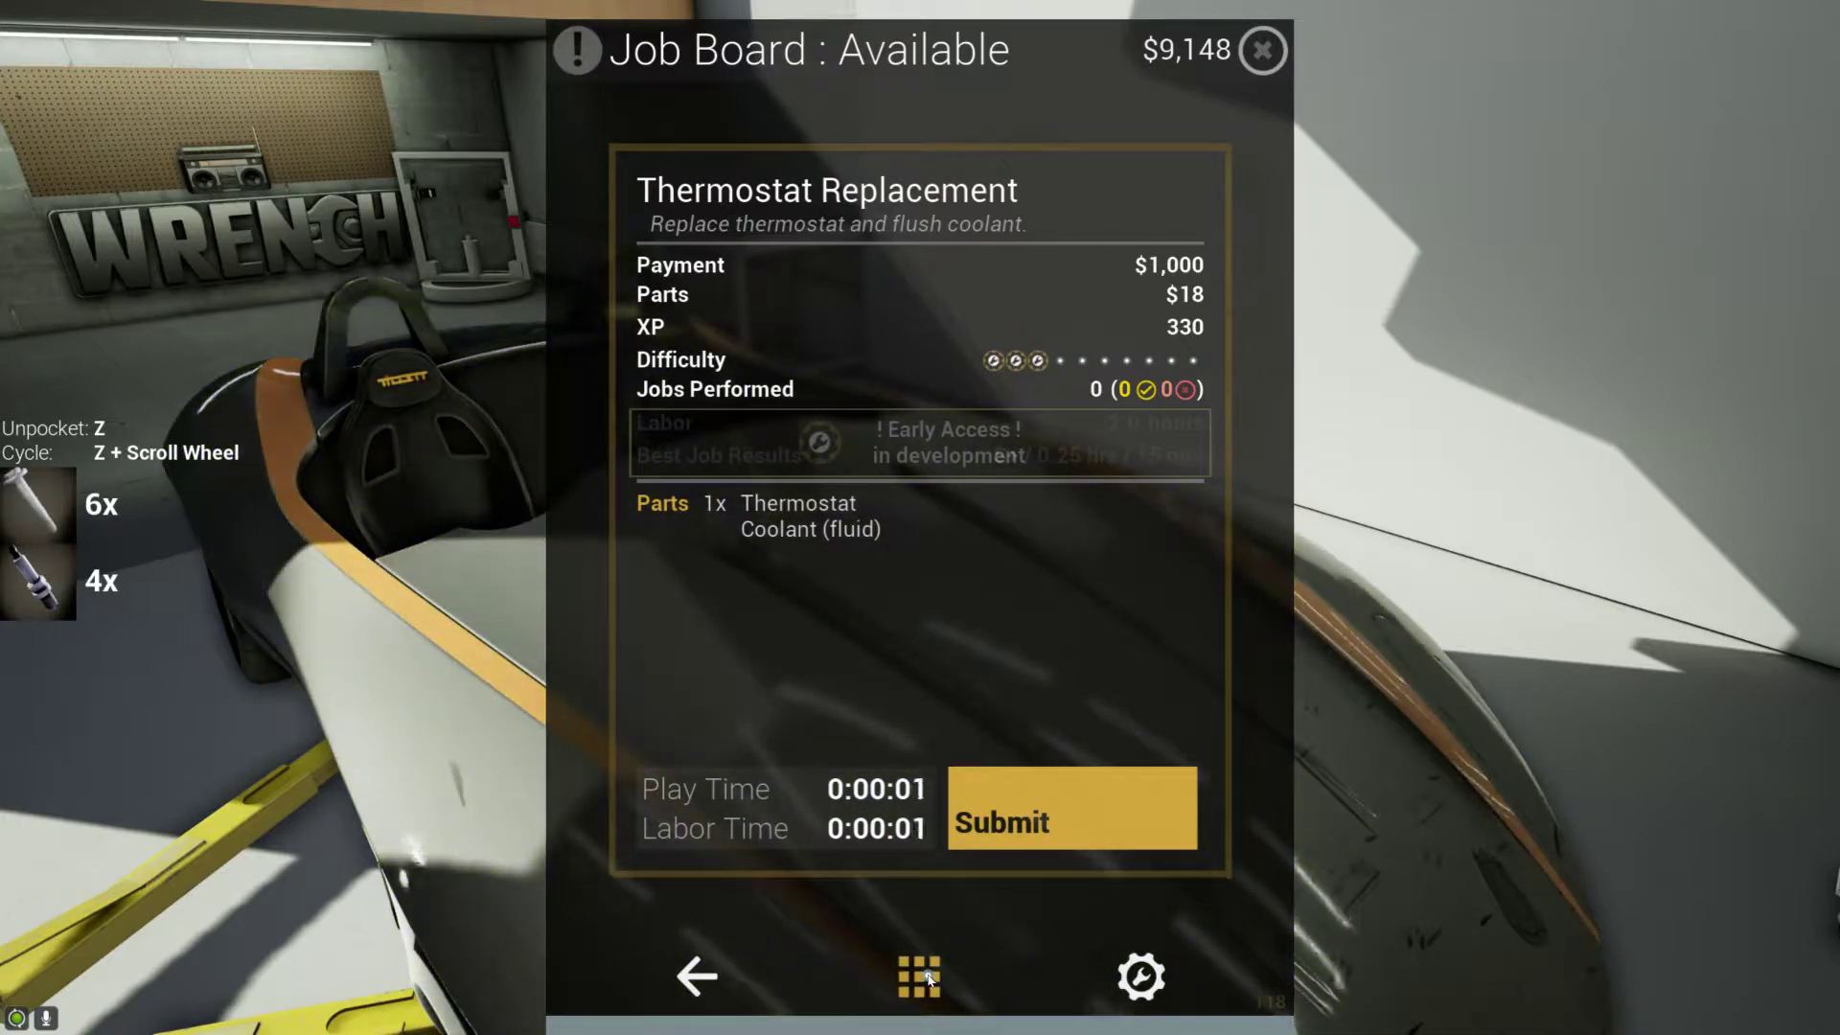
- Look up the Bauer Catfish Engine 'Theromostat replacement' steps in the manual
{"action": "left_click", "coordinate": [928, 978]}
{"action": "left_click", "coordinate": [1003, 192]}
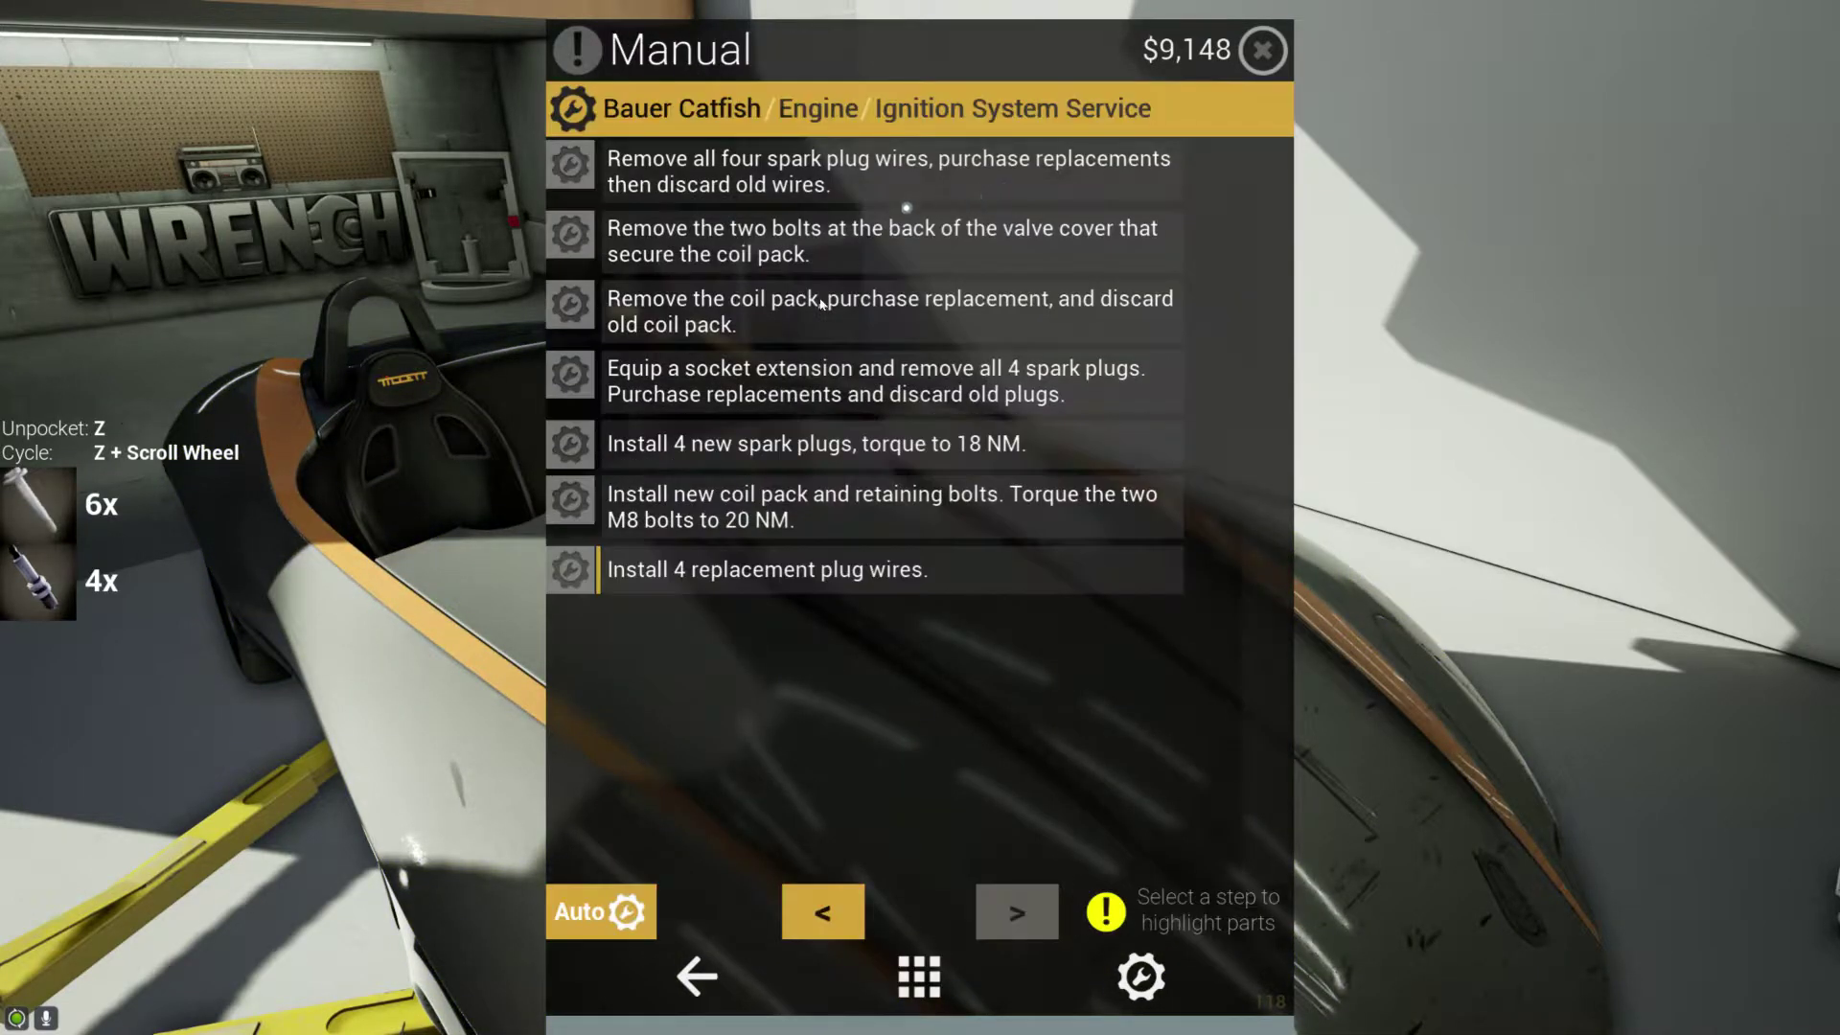
{"action": "left_click", "coordinate": [696, 978]}
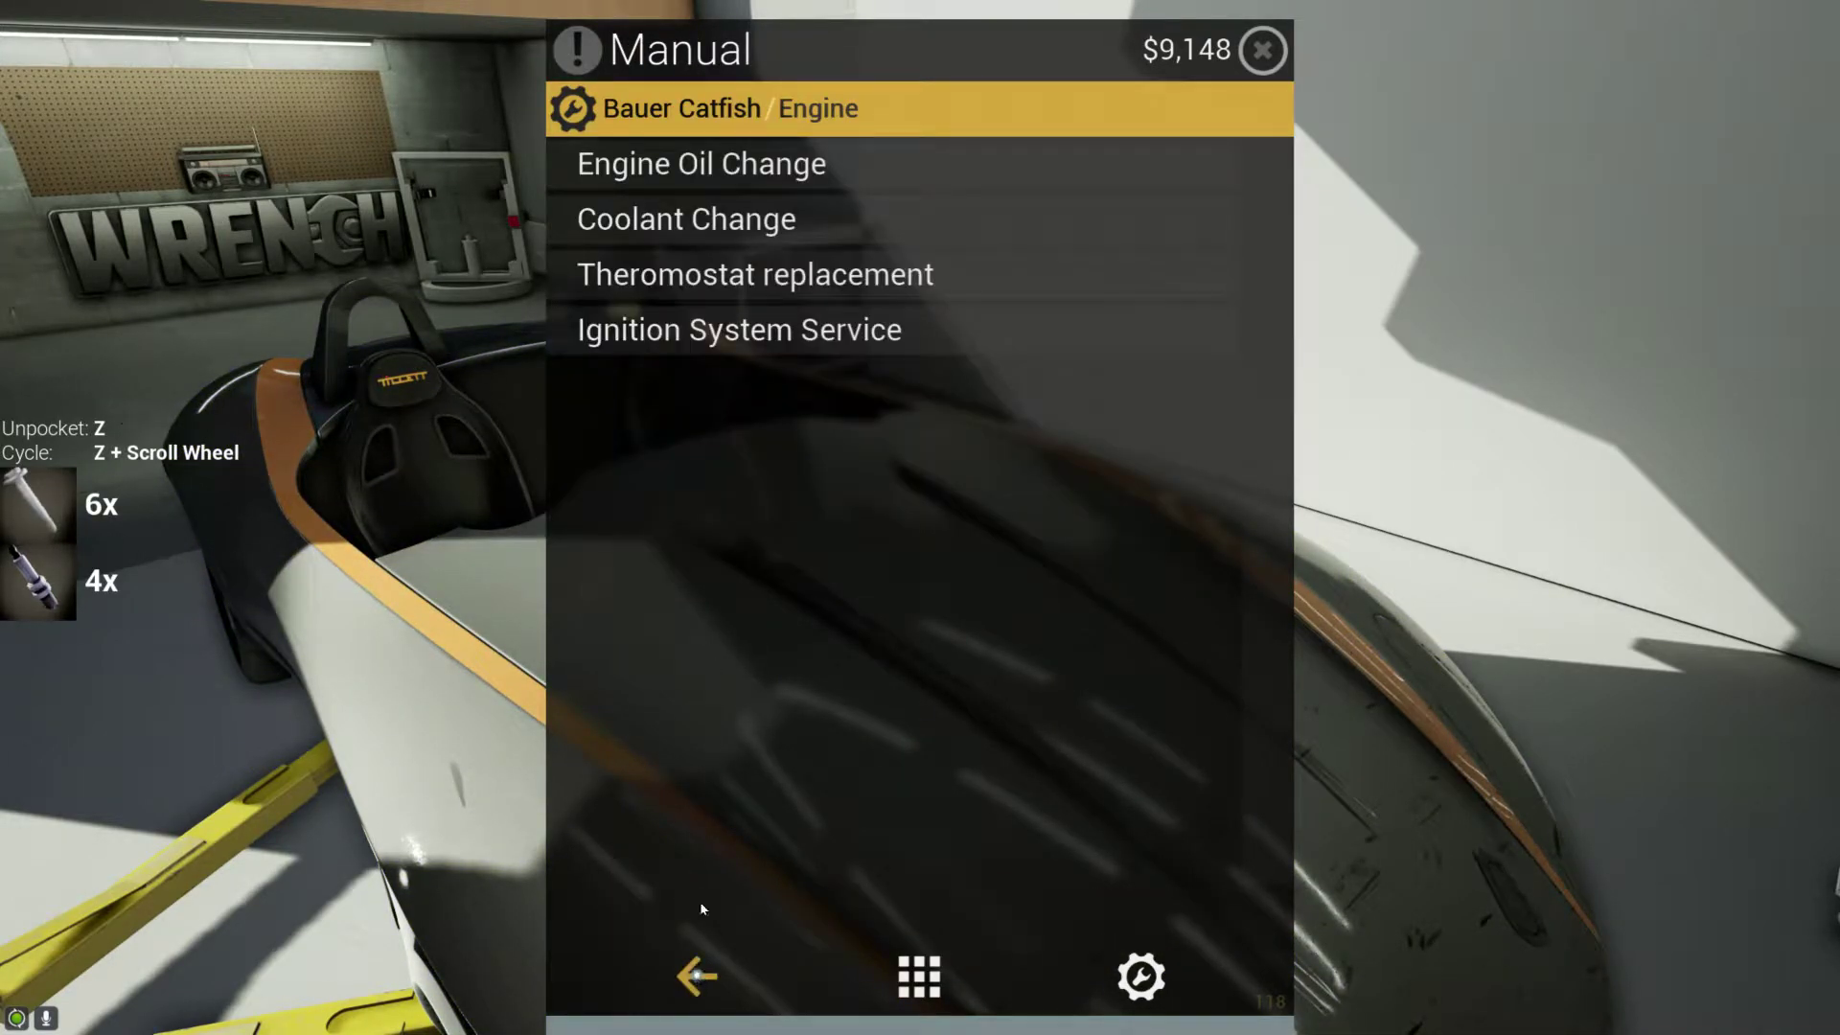
{"action": "left_click", "coordinate": [677, 284]}
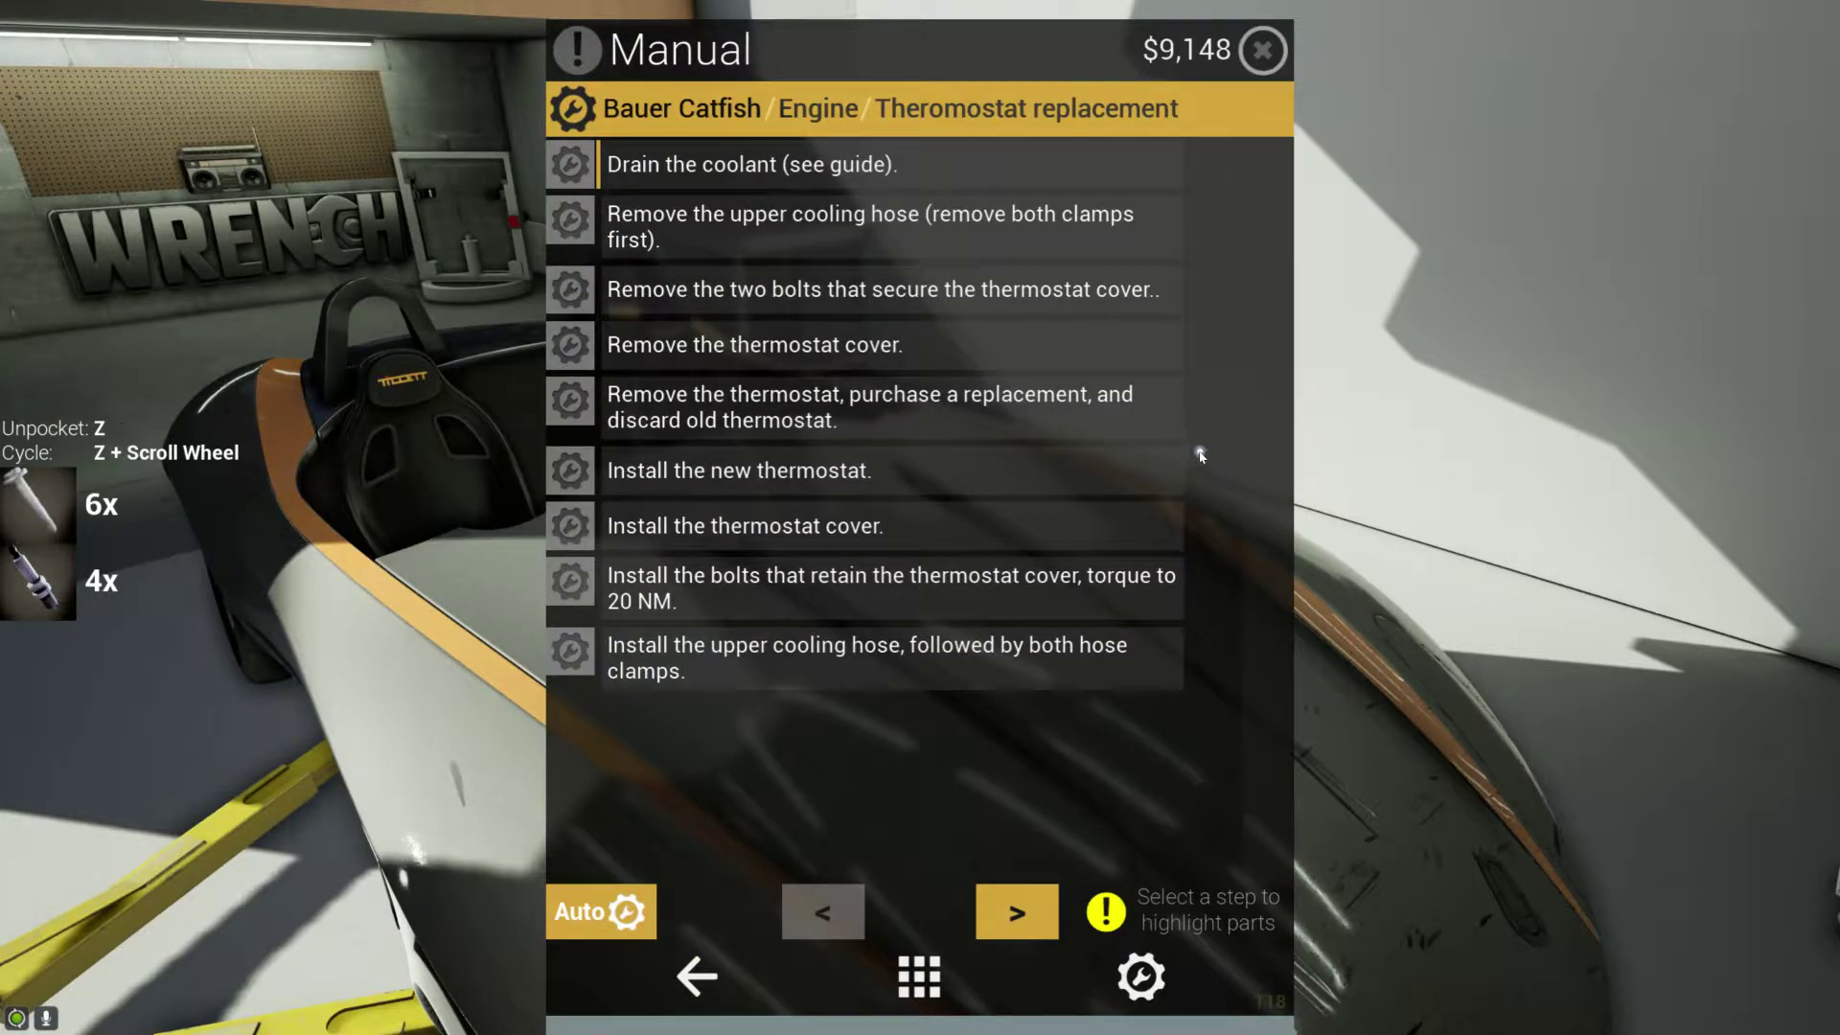
{"action": "key", "text": "Tab"}
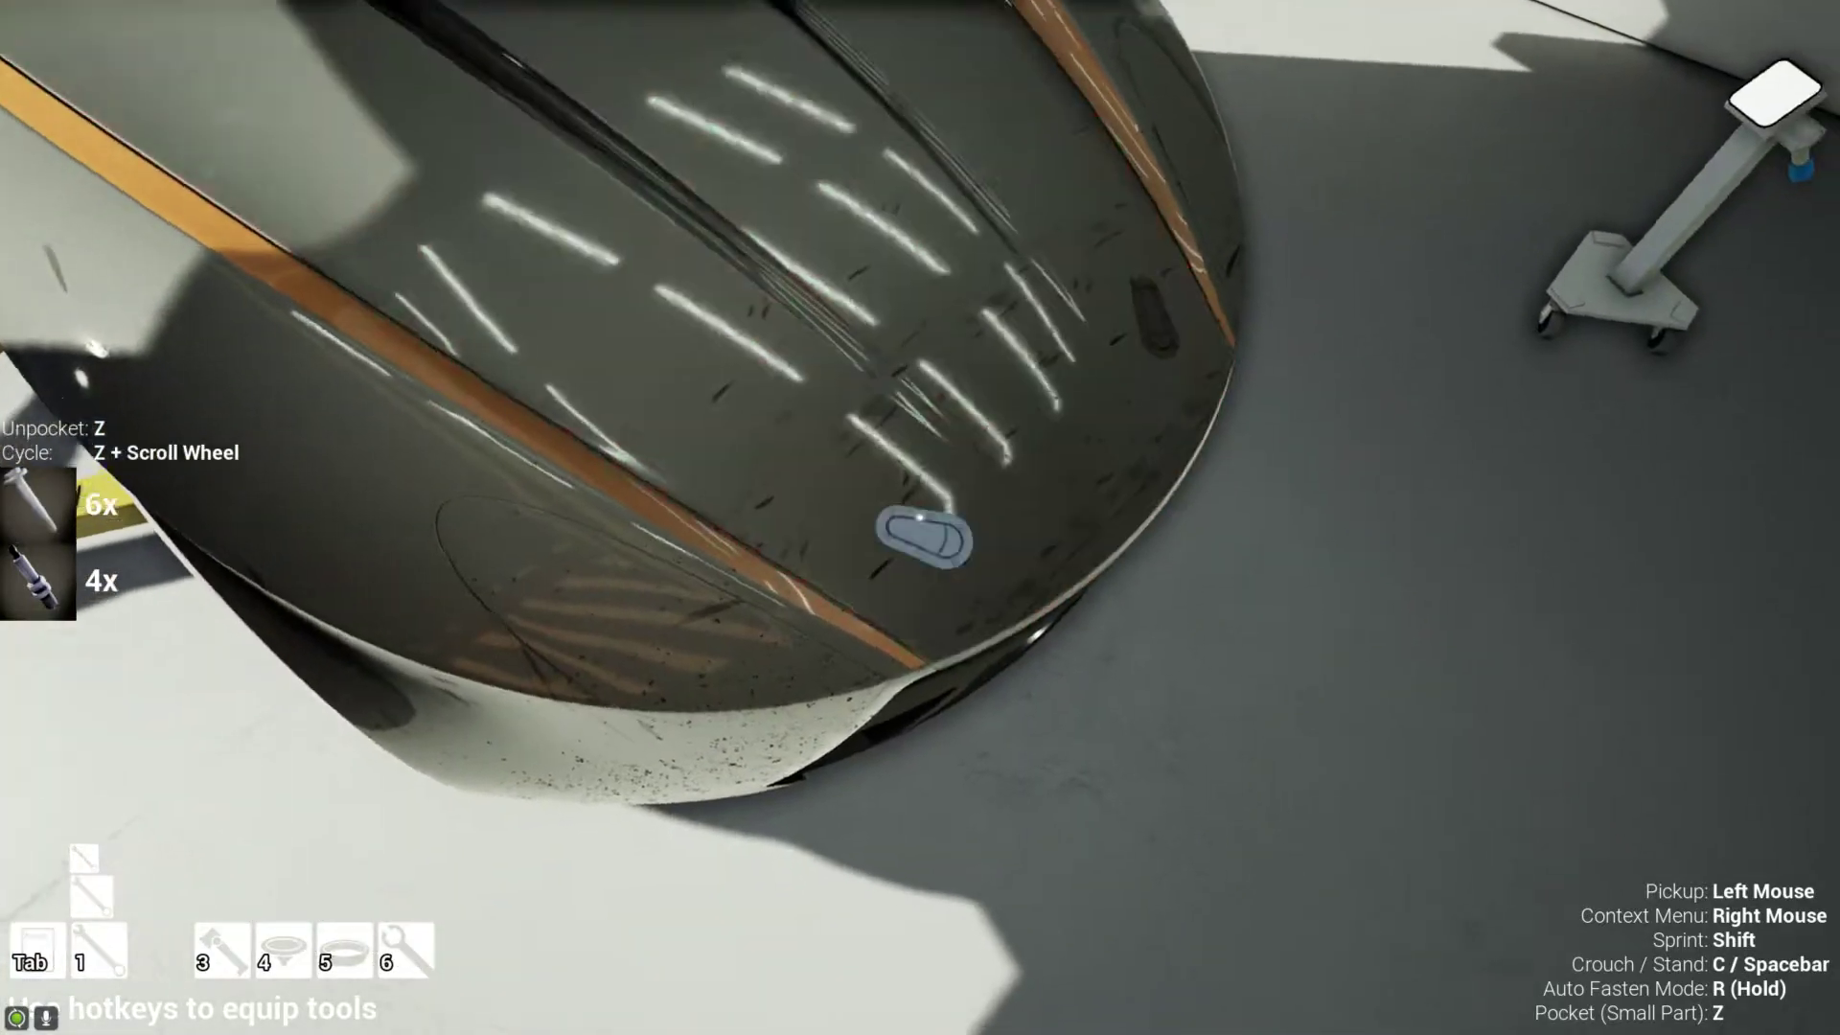
- Lean the Catfish hood against the wall, then handle the radiator cap in the engine bay
{"action": "left_click", "coordinate": [920, 514]}
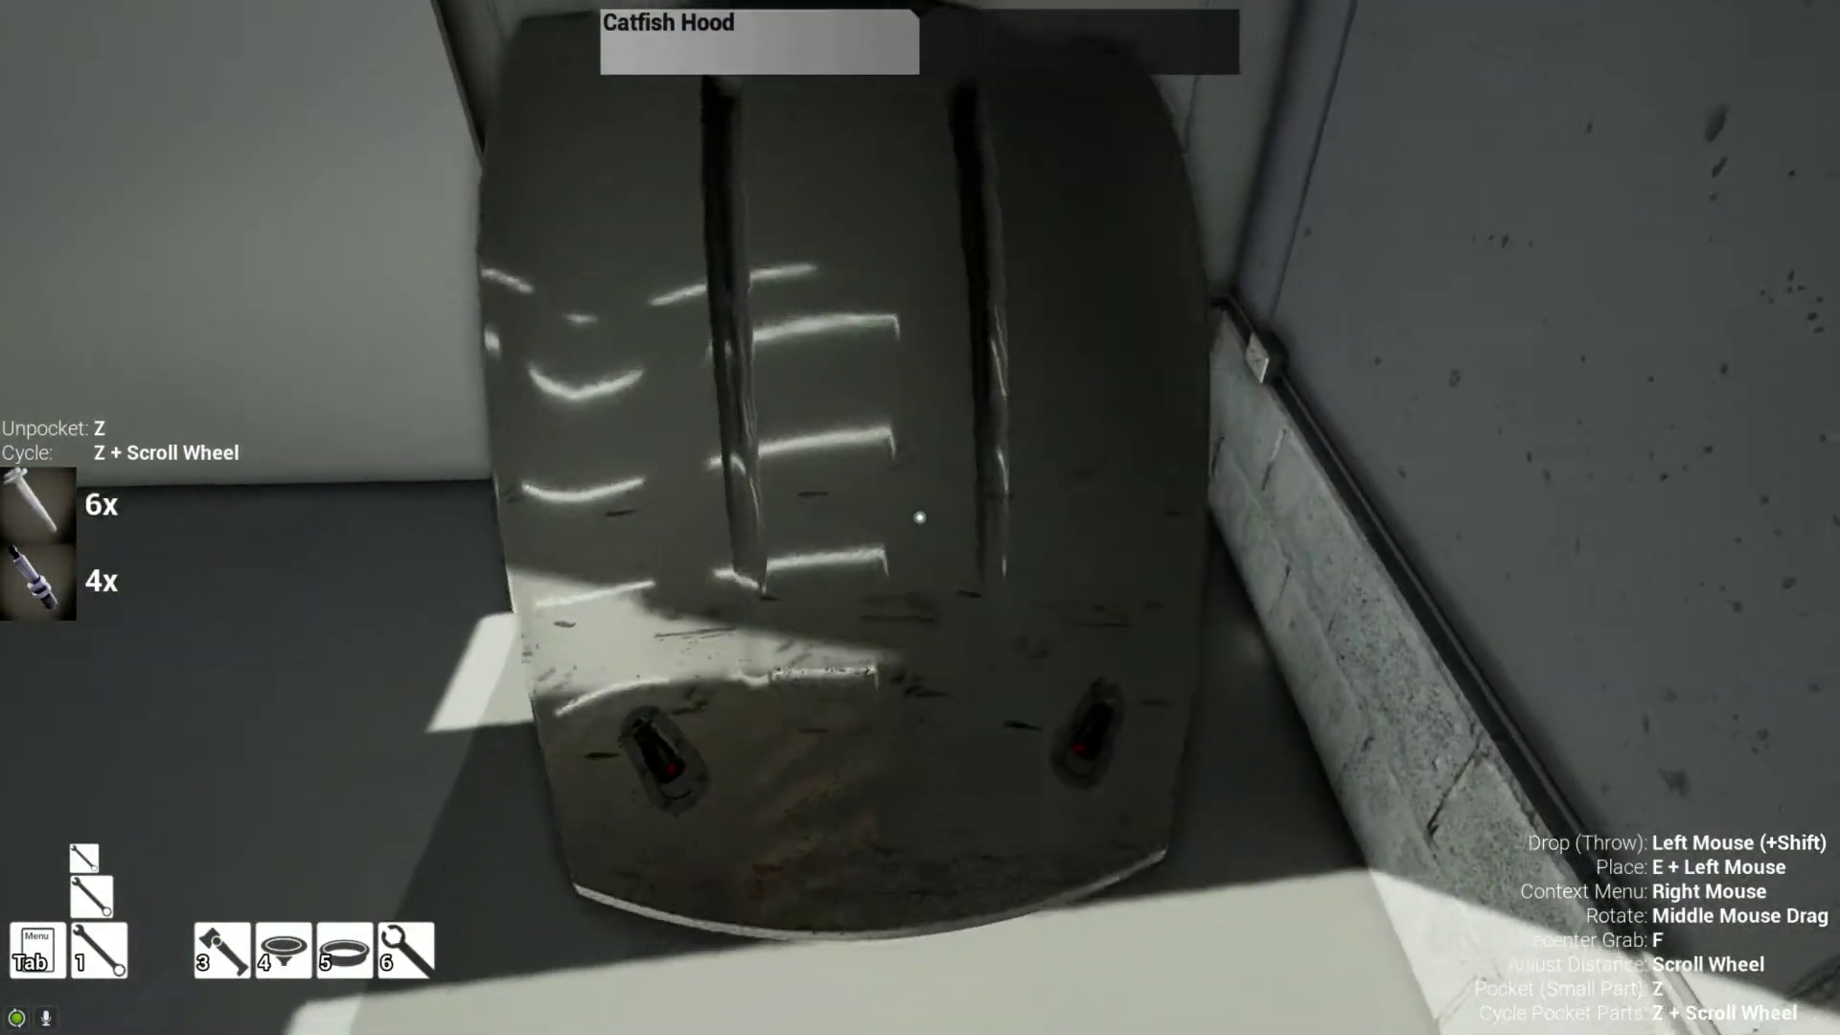
{"action": "left_click", "coordinate": [920, 514]}
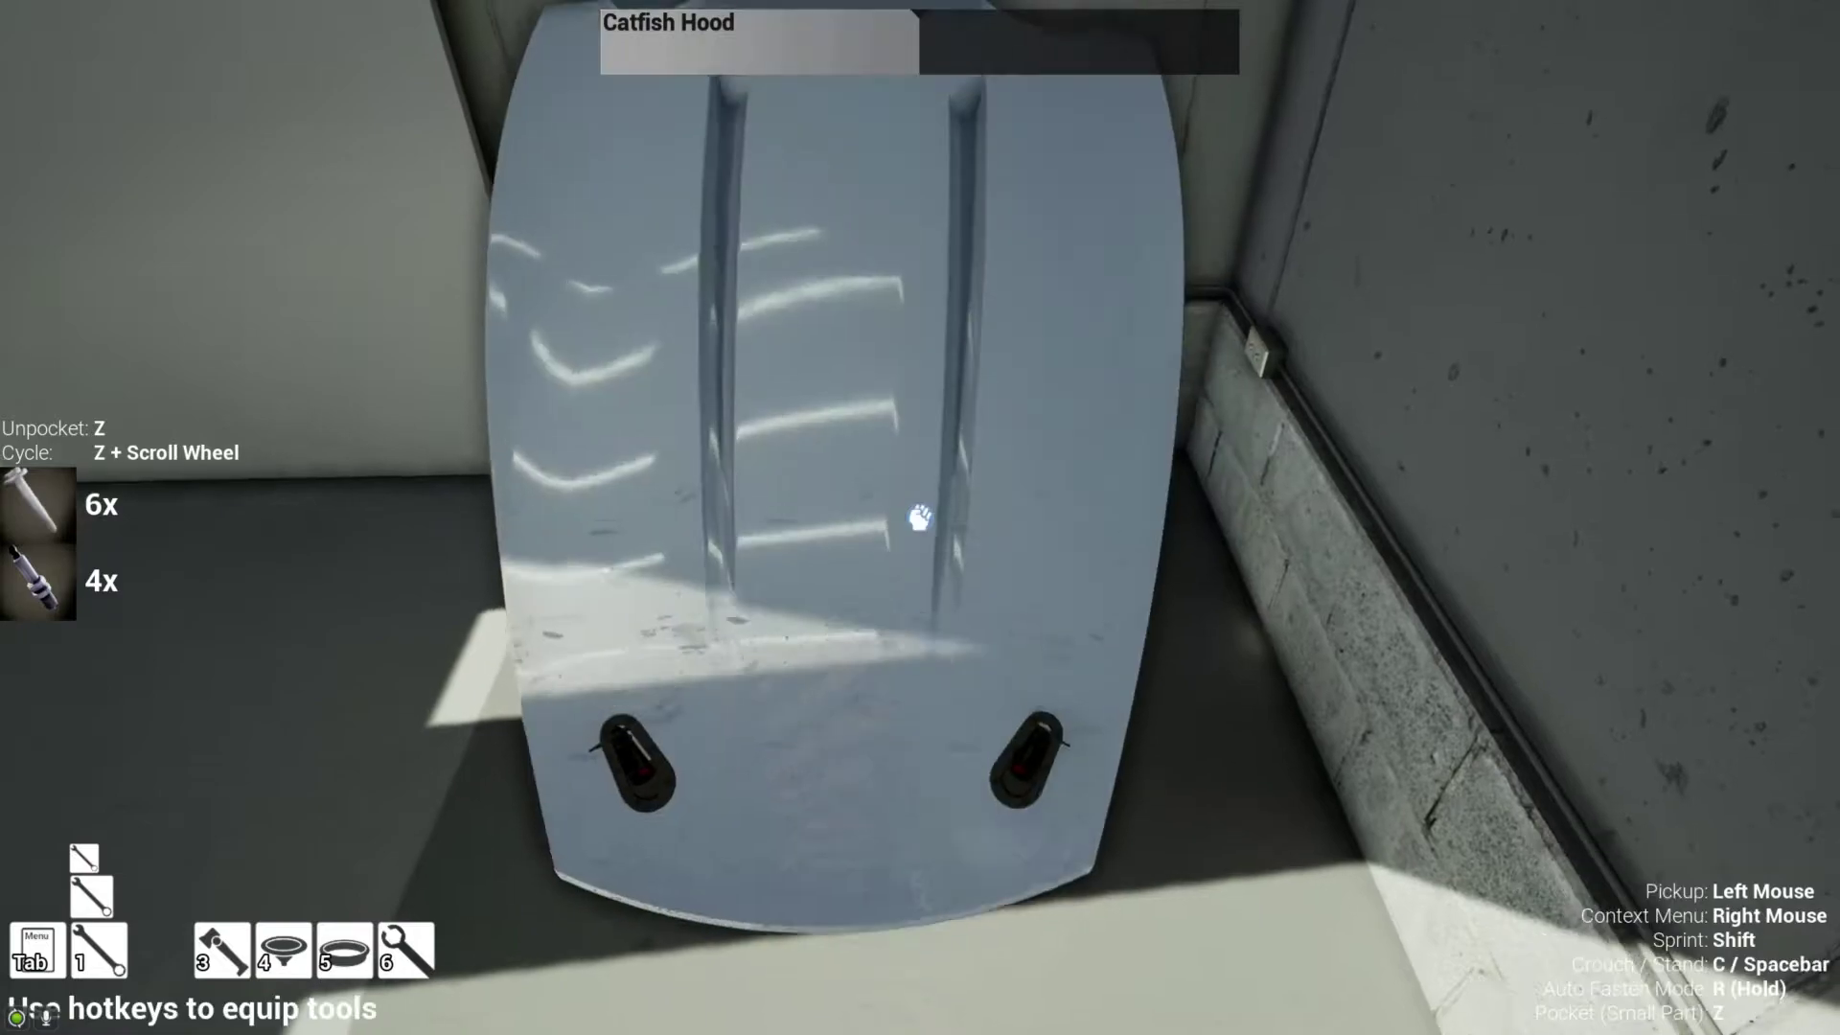
{"action": "key", "text": "w"}
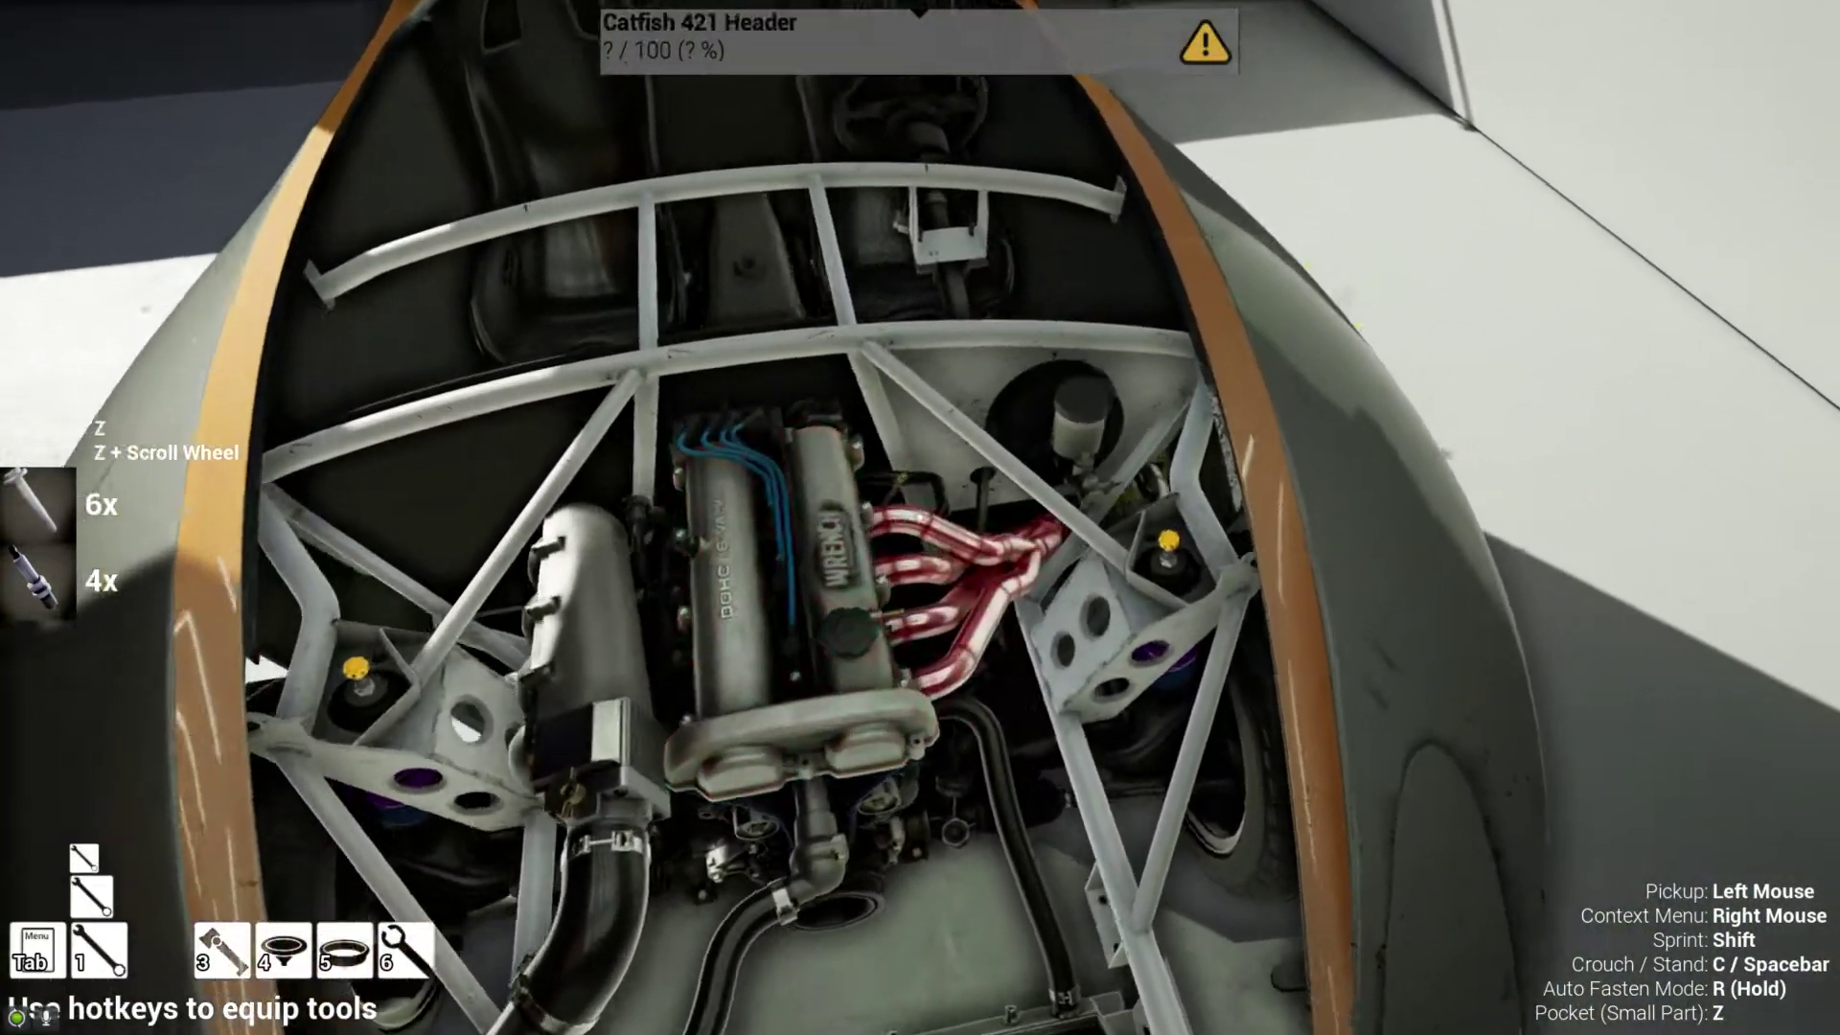
{"action": "key", "text": "a"}
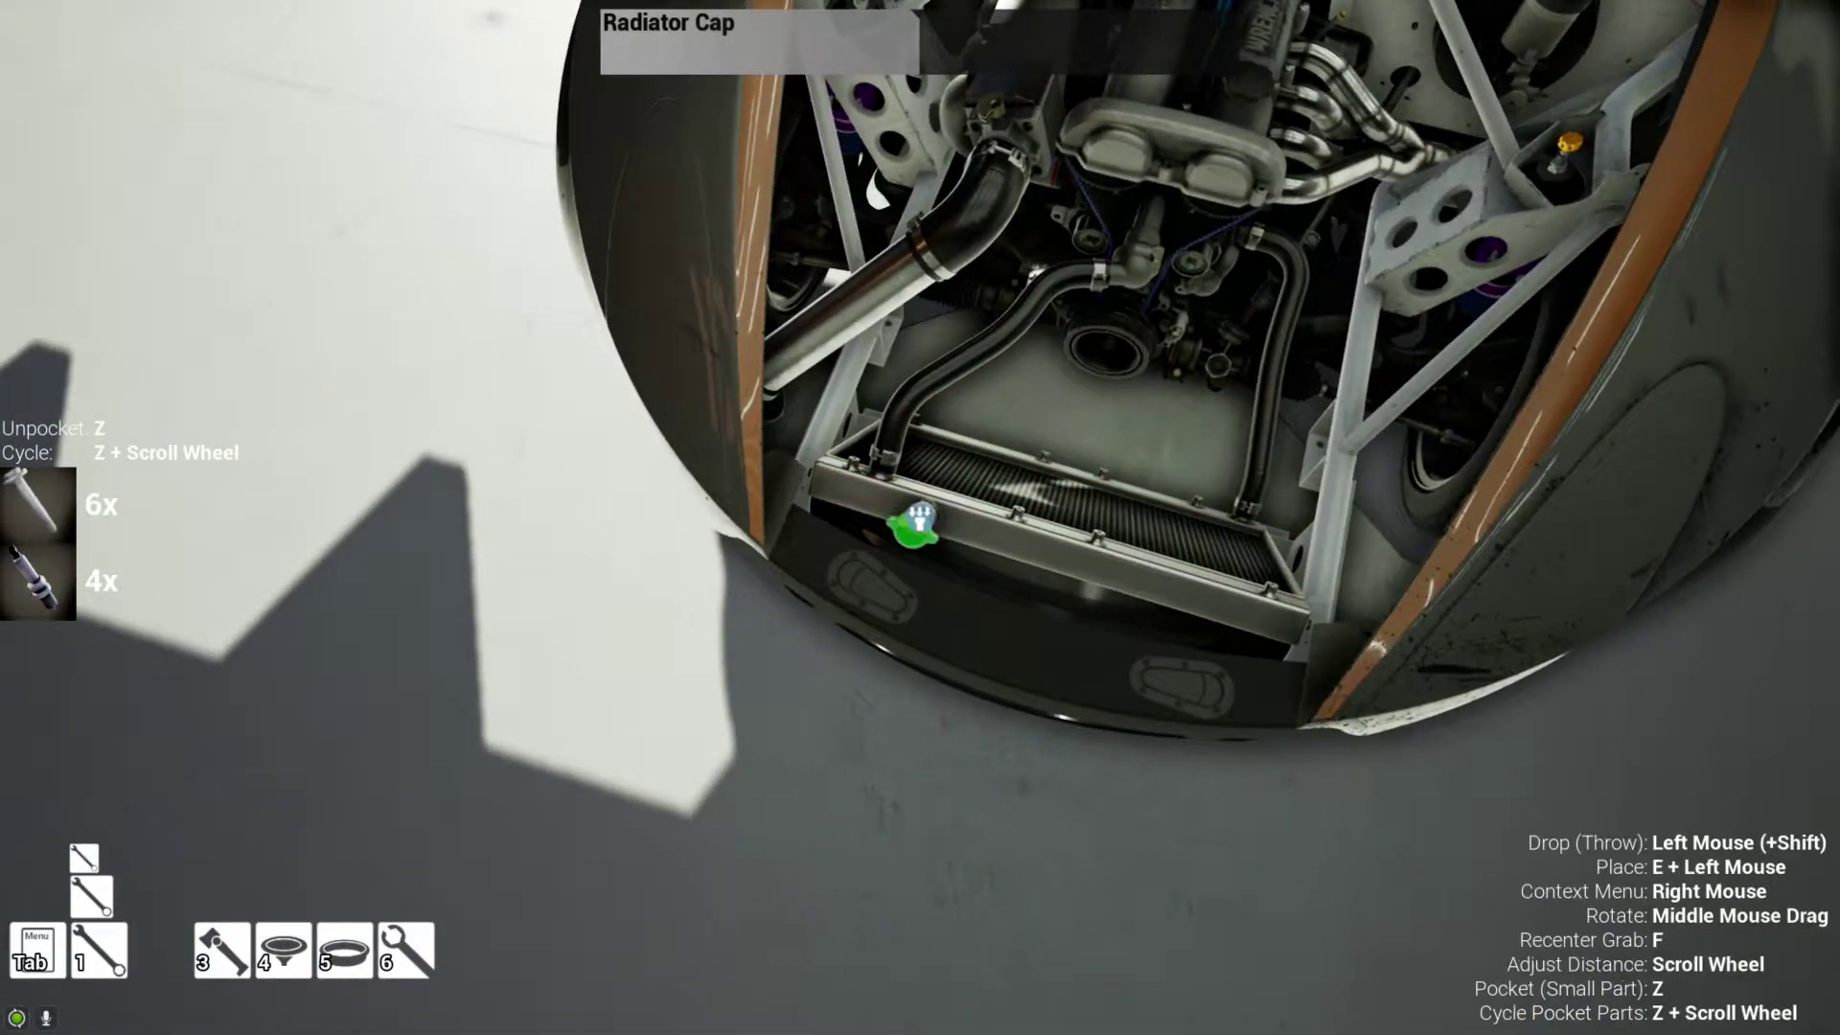
{"action": "key", "text": "s"}
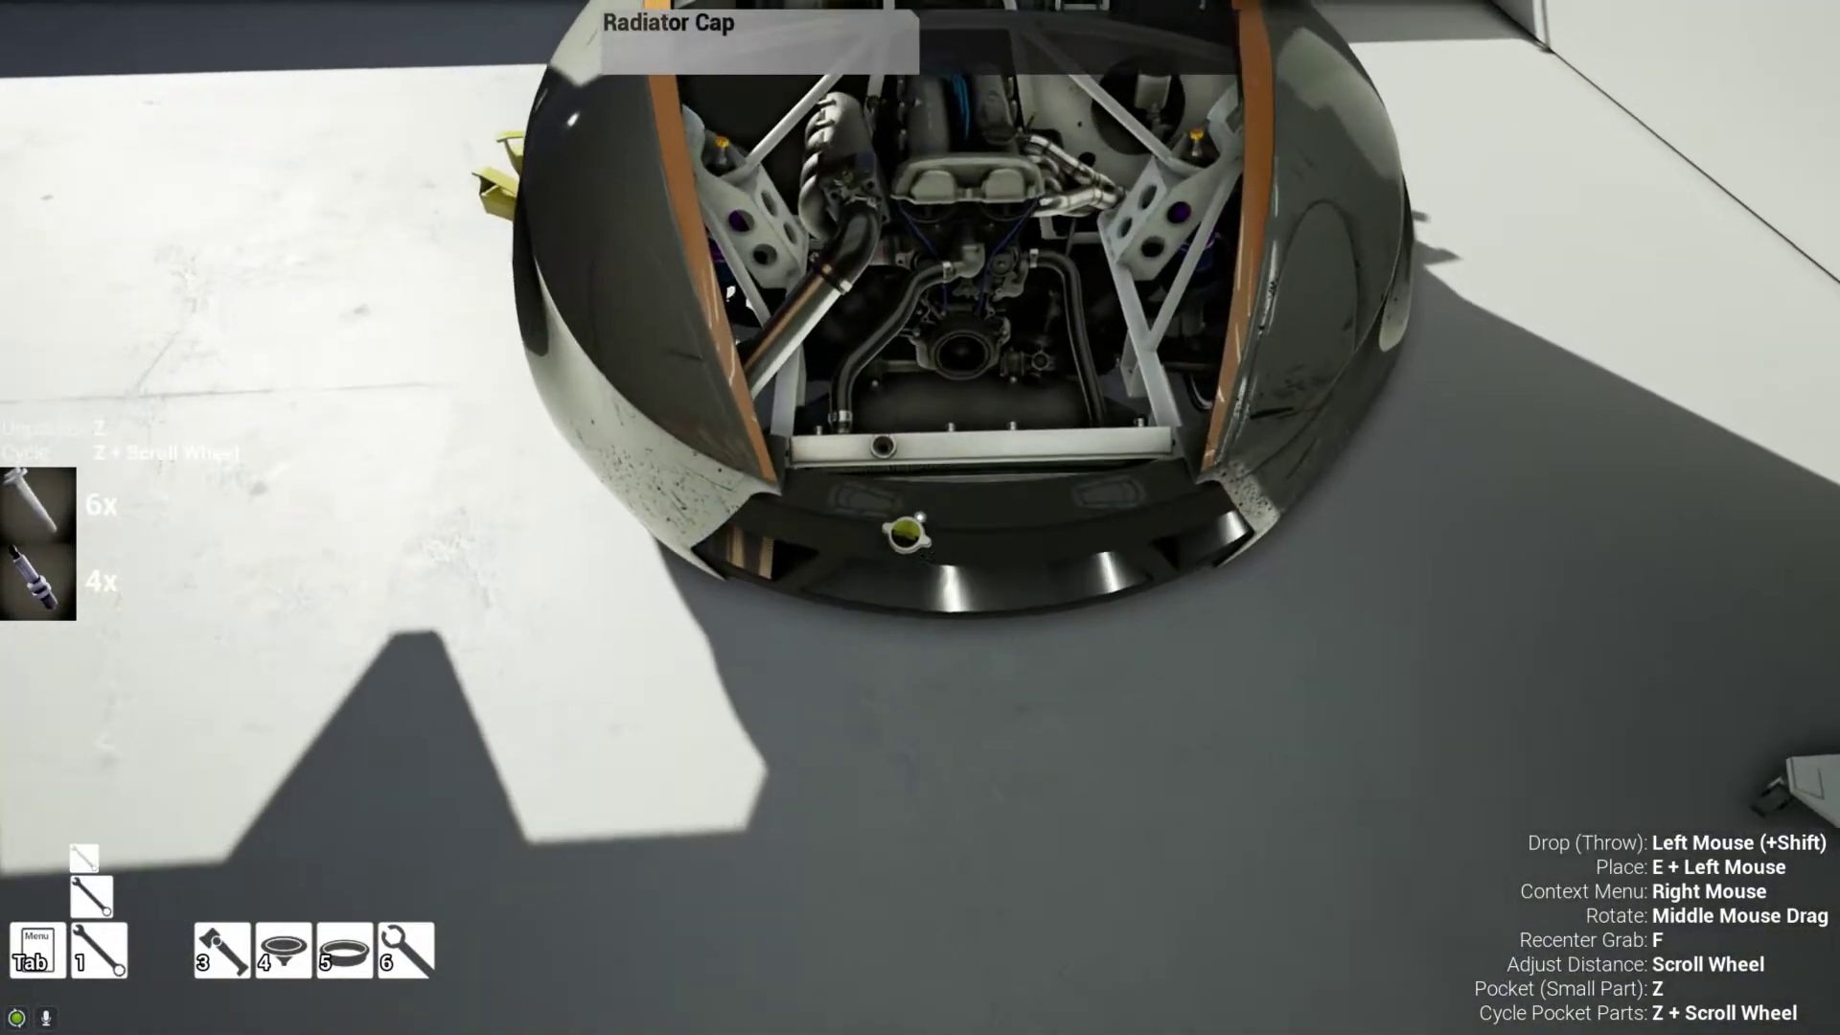
{"action": "left_click", "coordinate": [915, 521]}
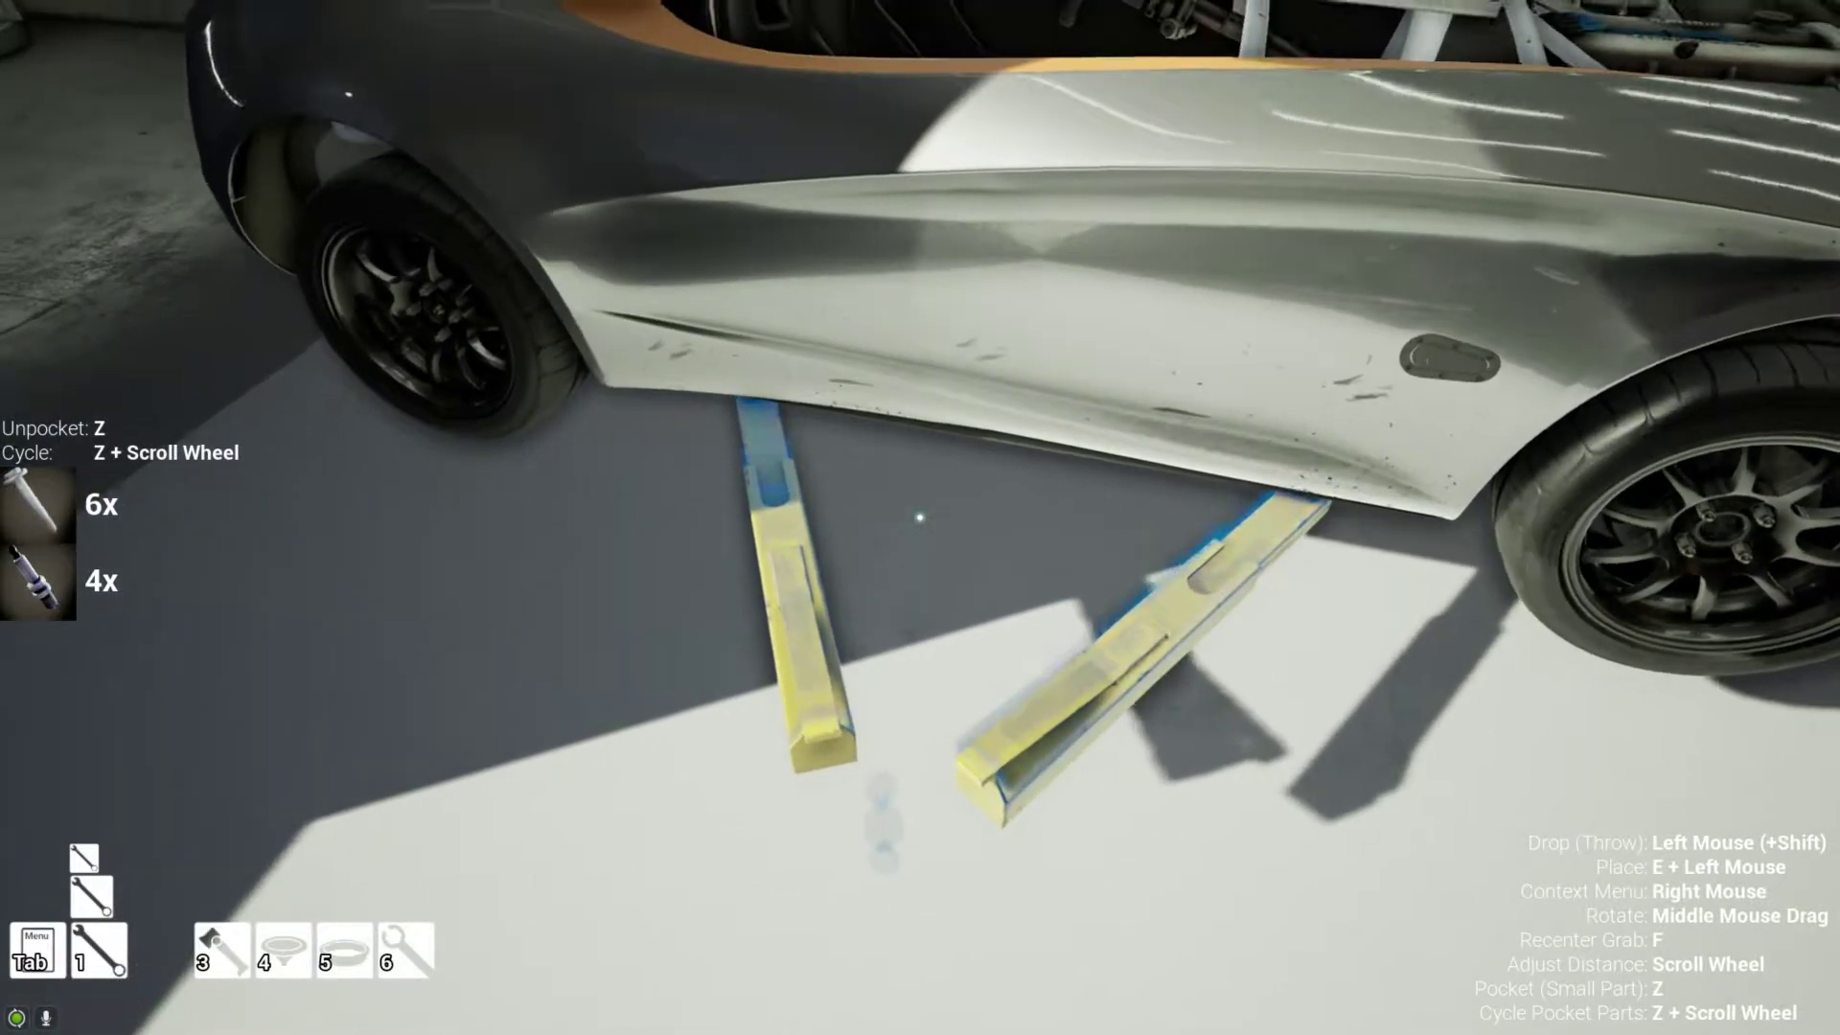
- Get under the Catfish, pull off the front splitter and set it on the floor
{"action": "left_click", "coordinate": [917, 518]}
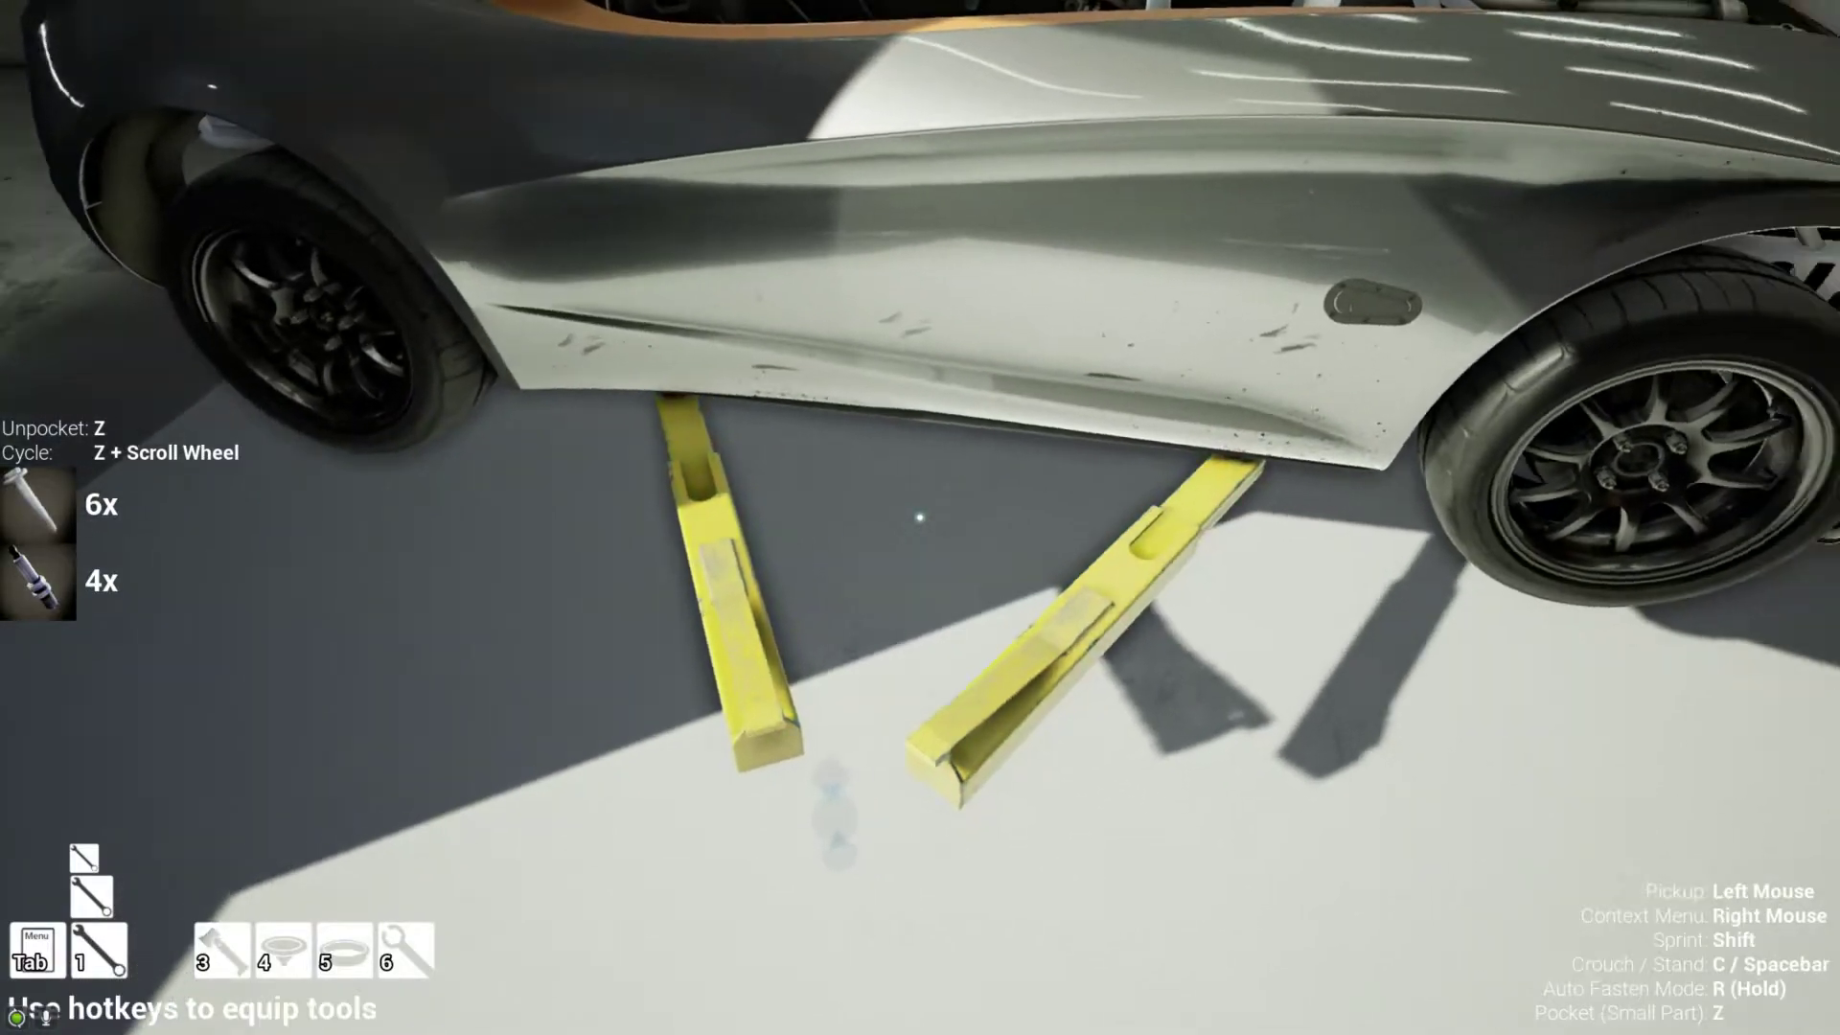
{"action": "key", "text": "d"}
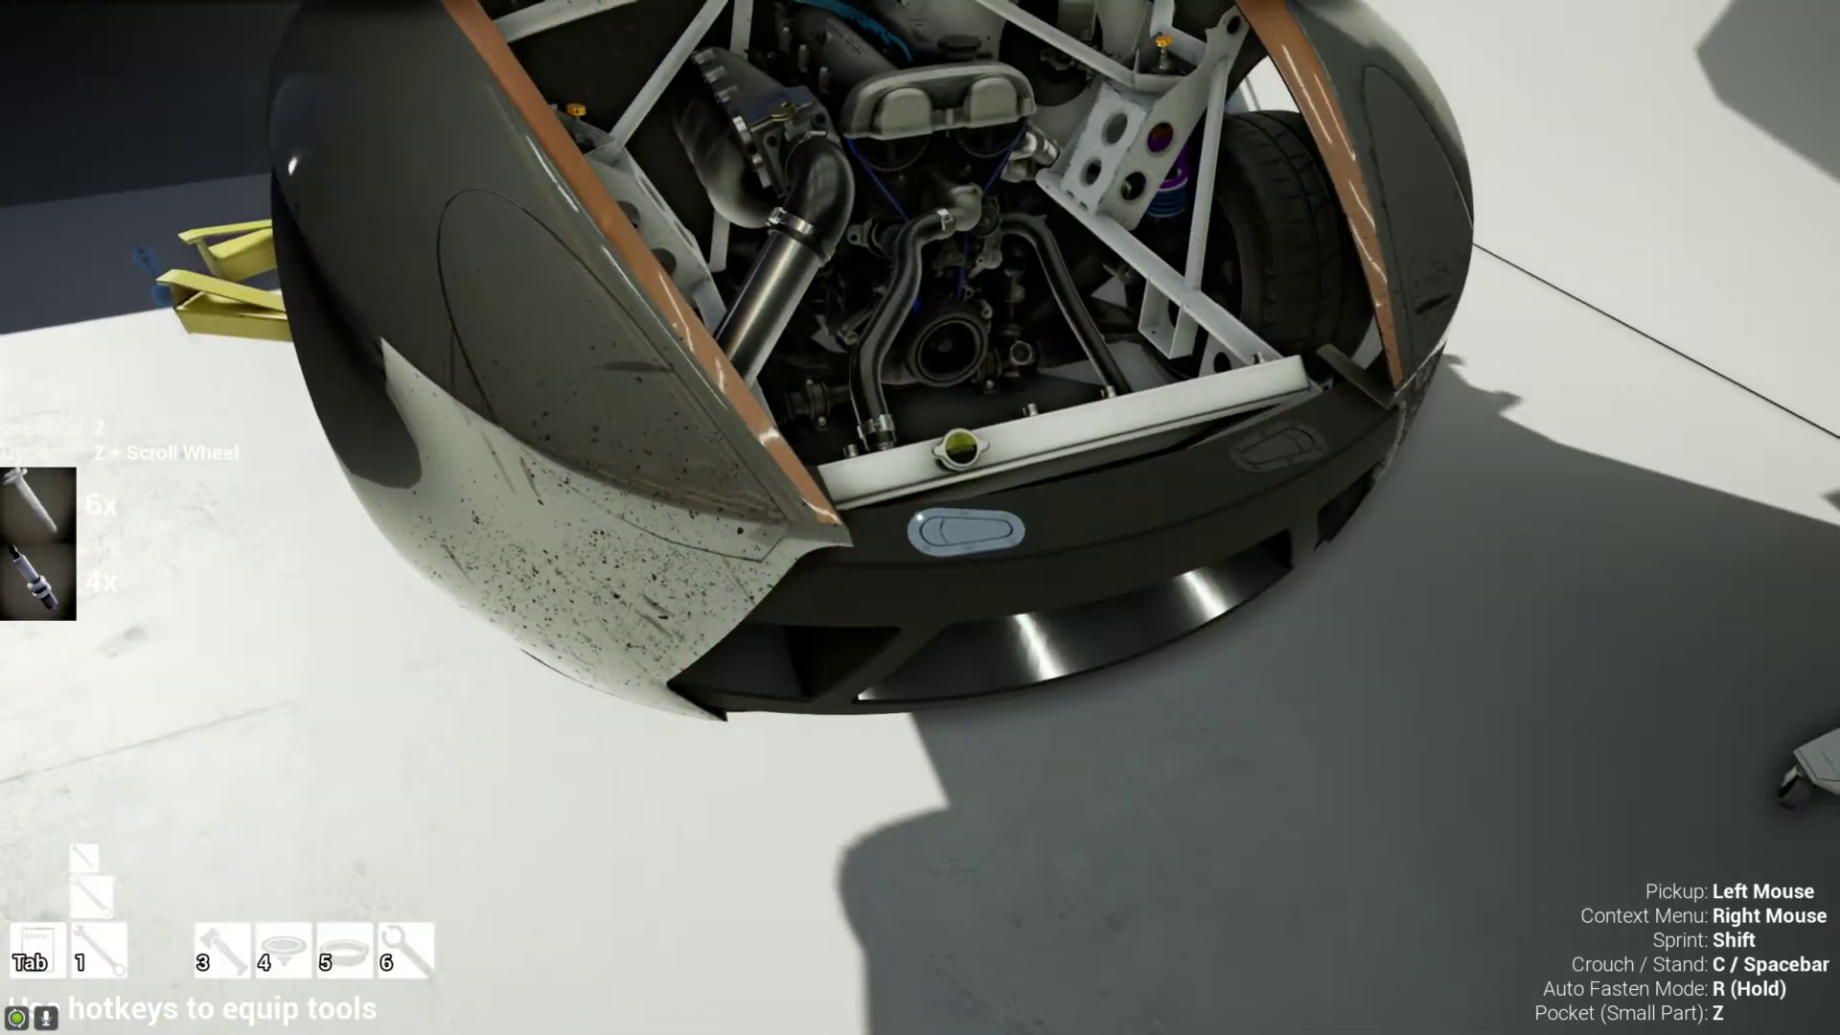
{"action": "key", "text": "w"}
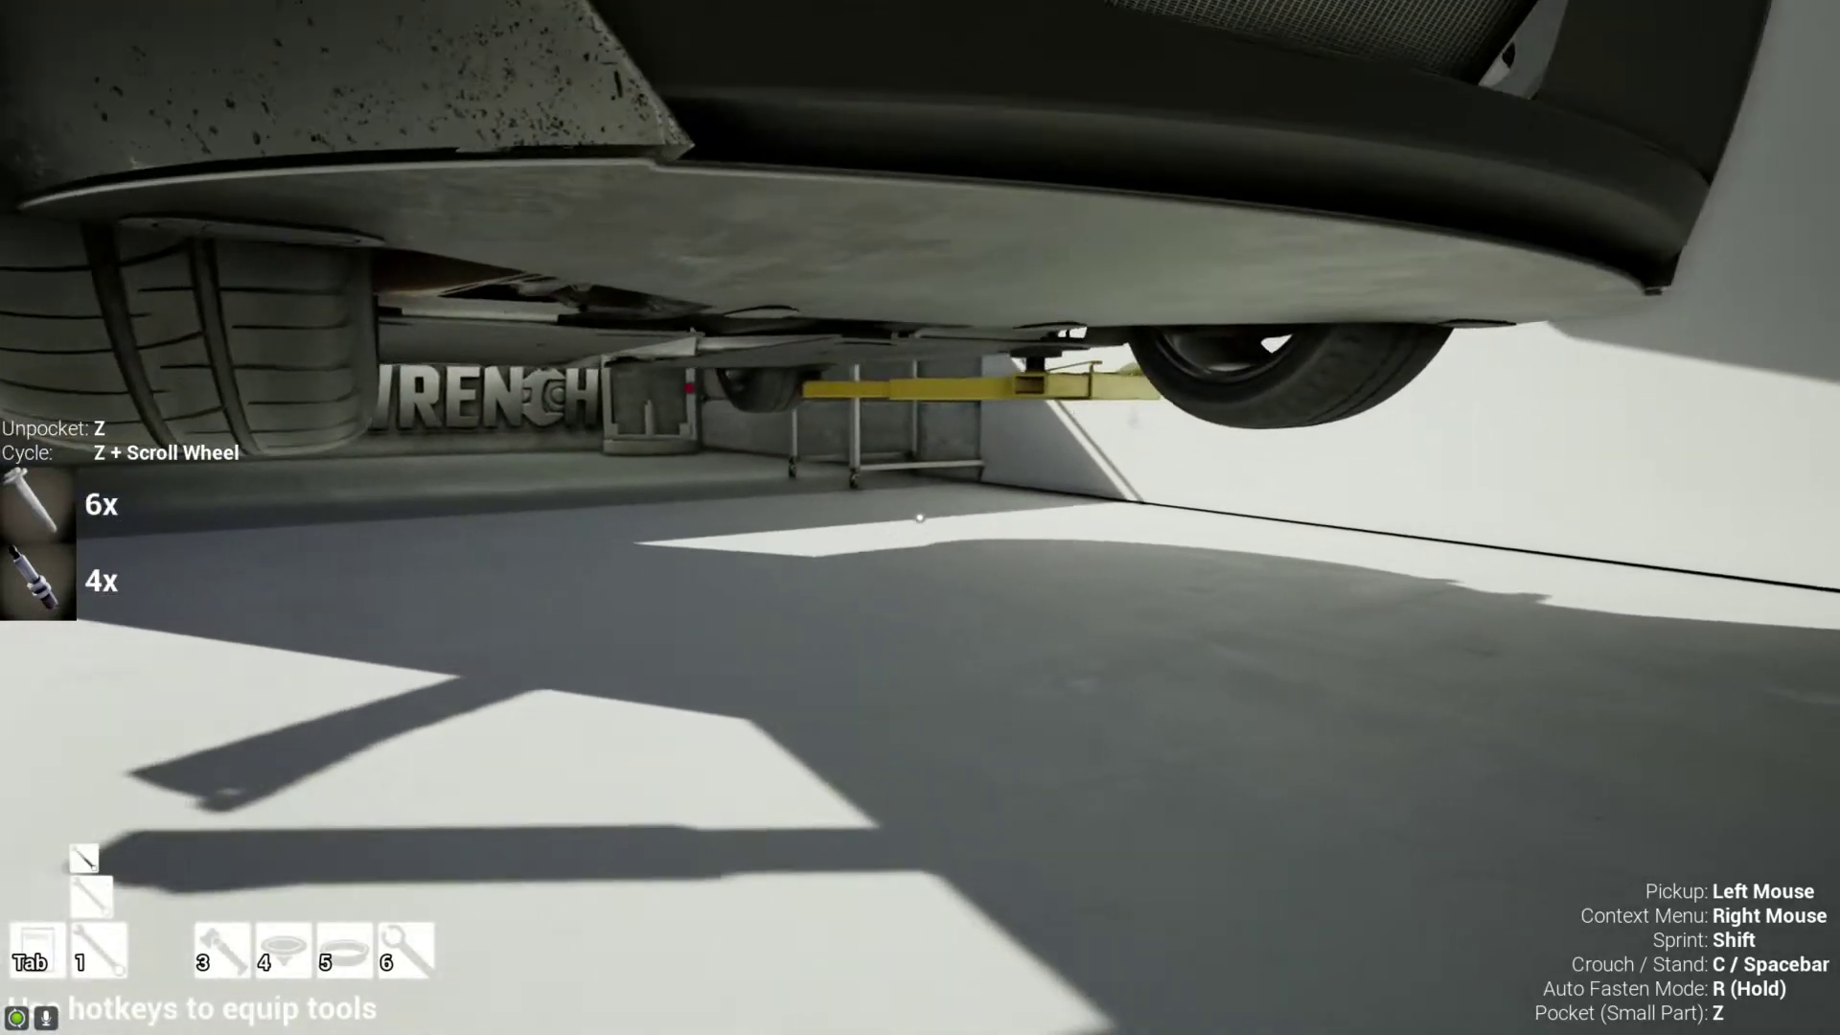
{"action": "key", "text": "w"}
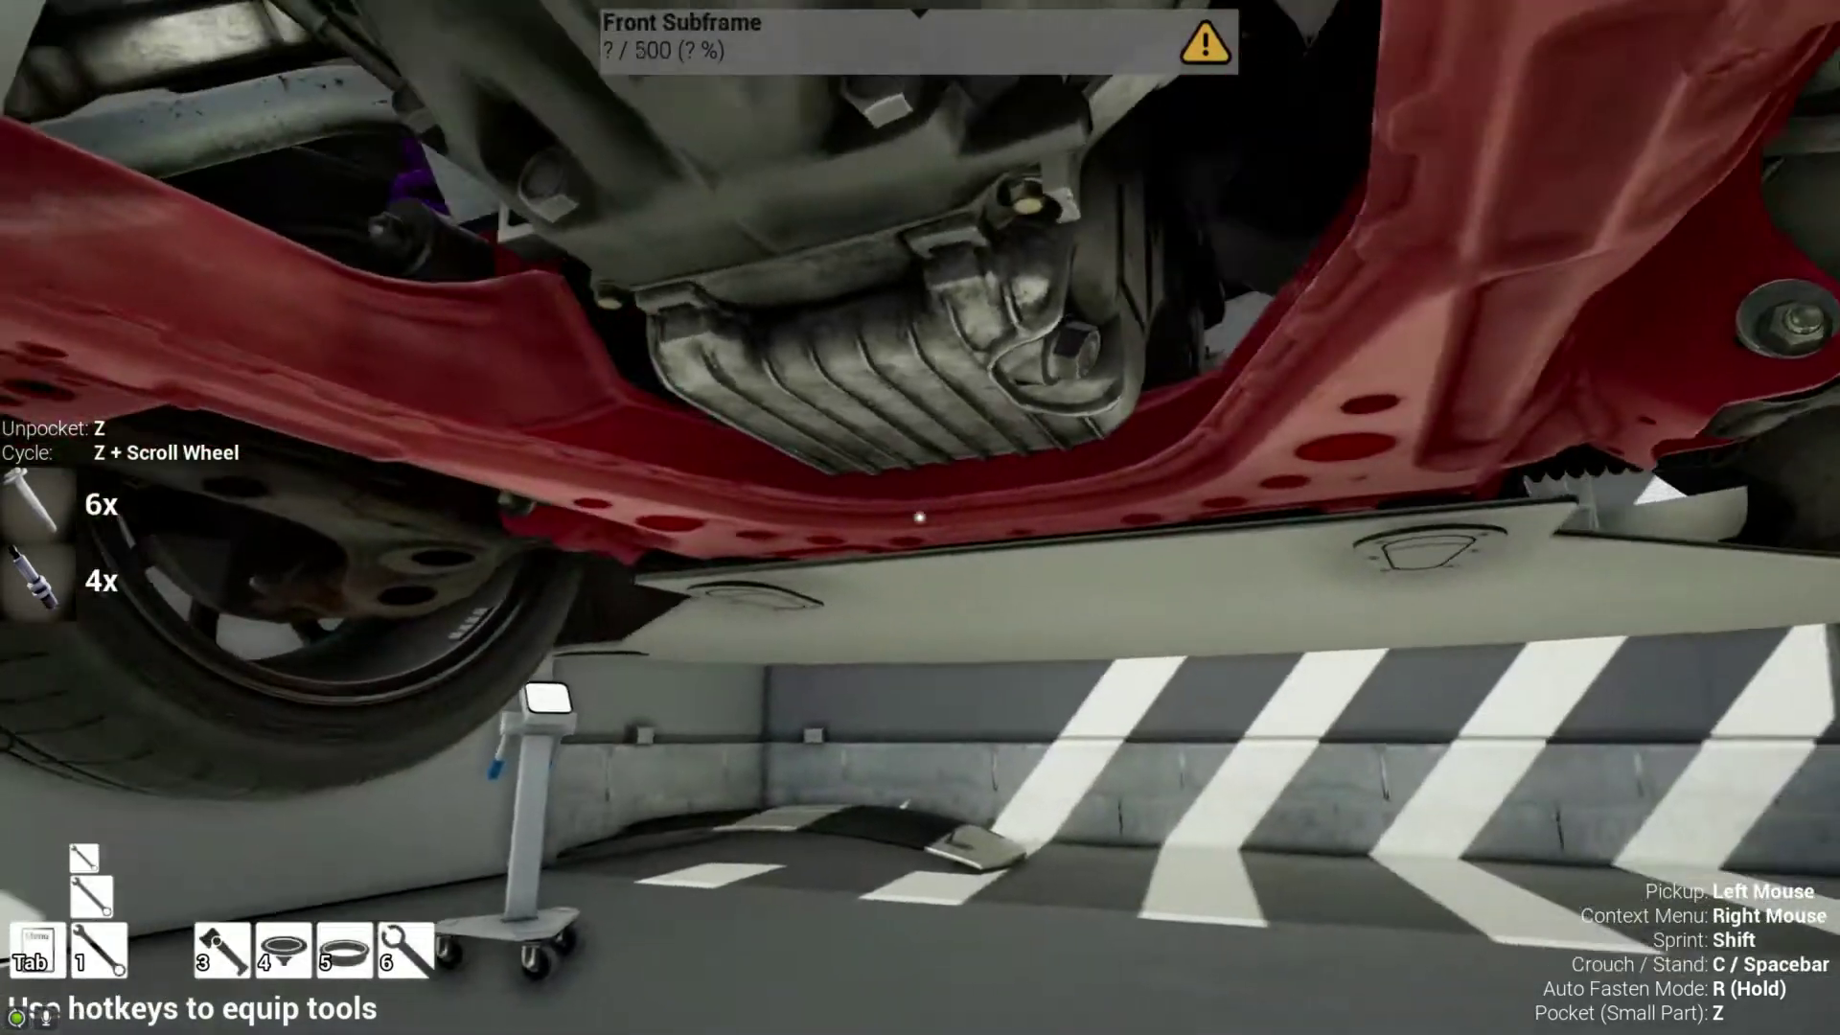
{"action": "key", "text": "s"}
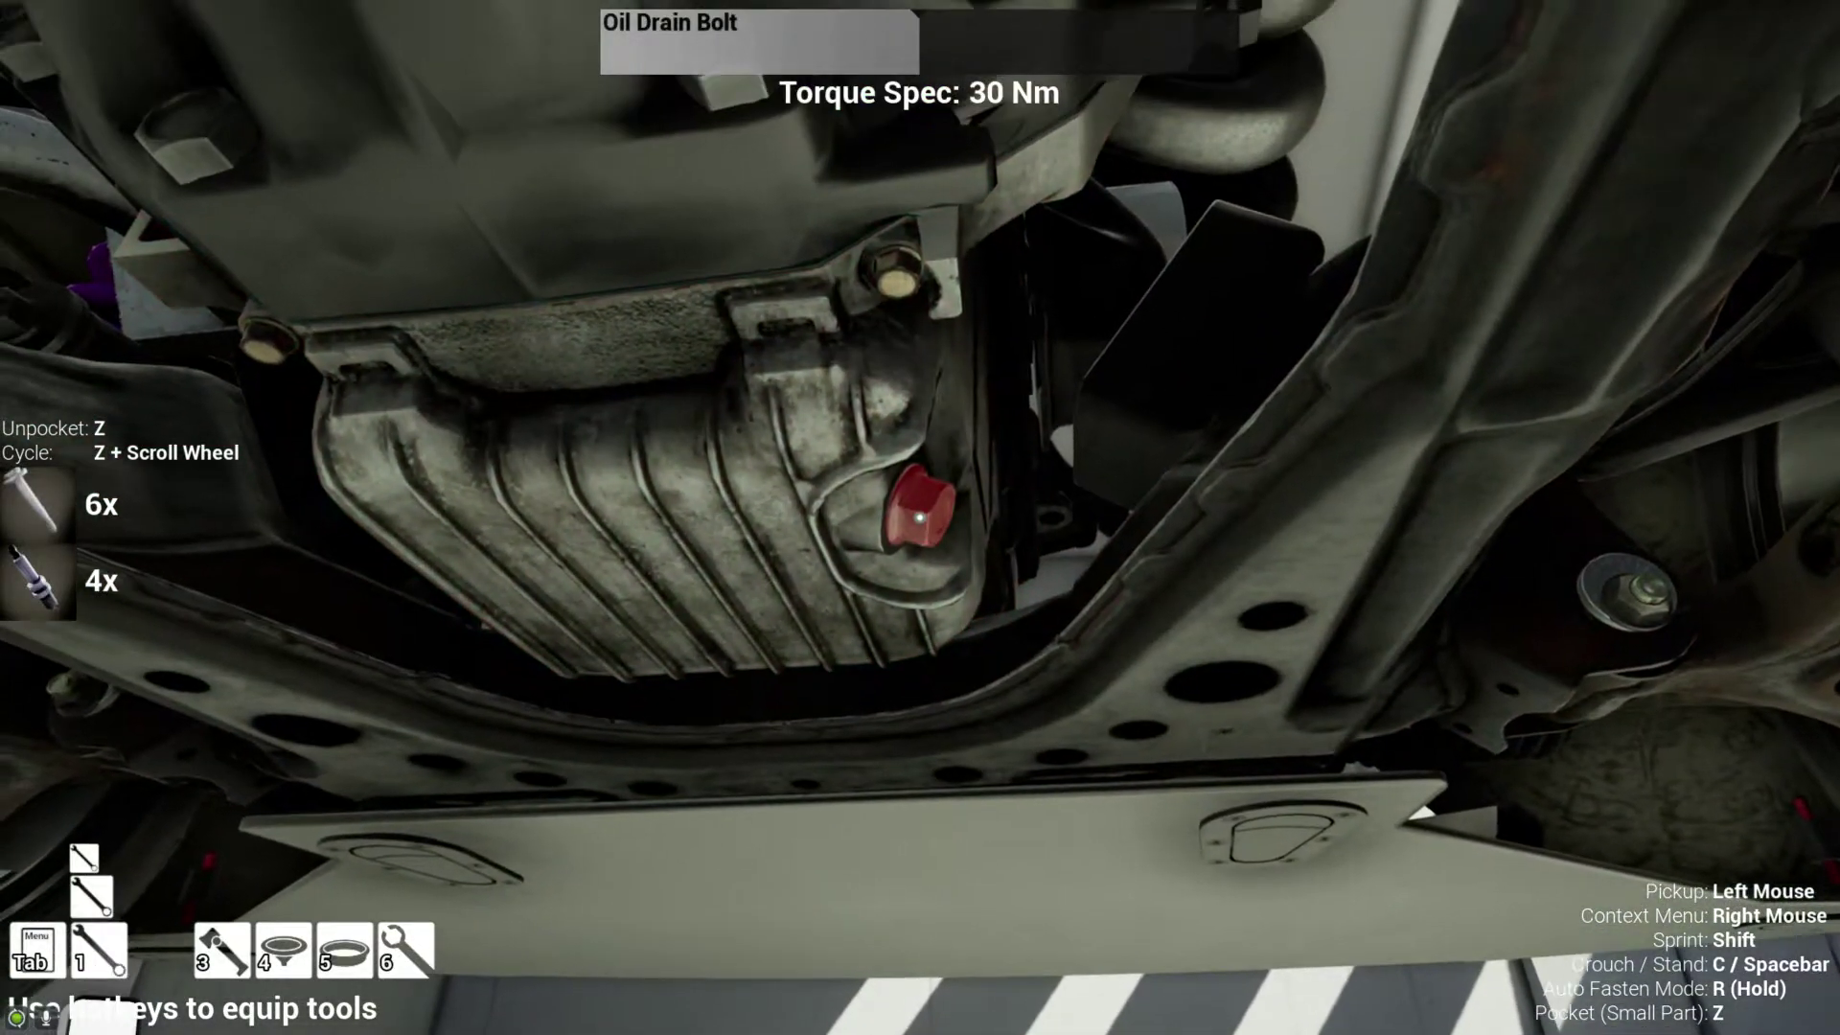
{"action": "key", "text": "a"}
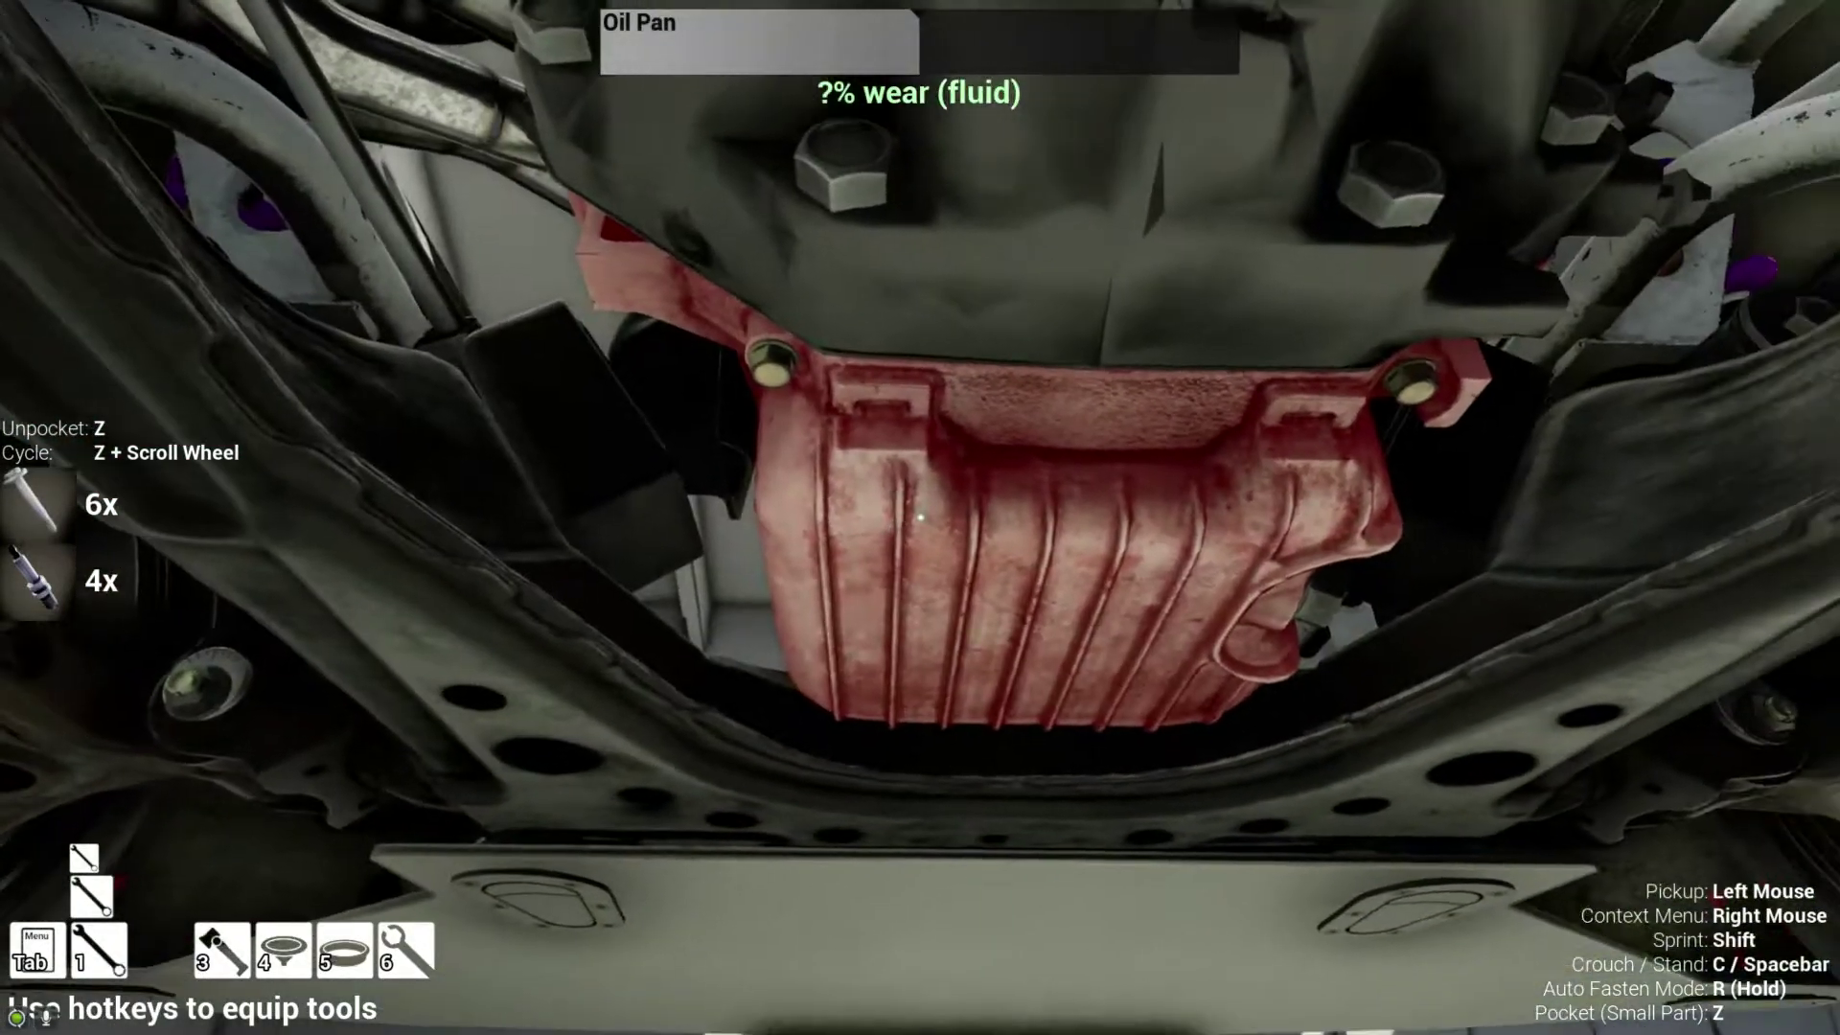
{"action": "key", "text": "w"}
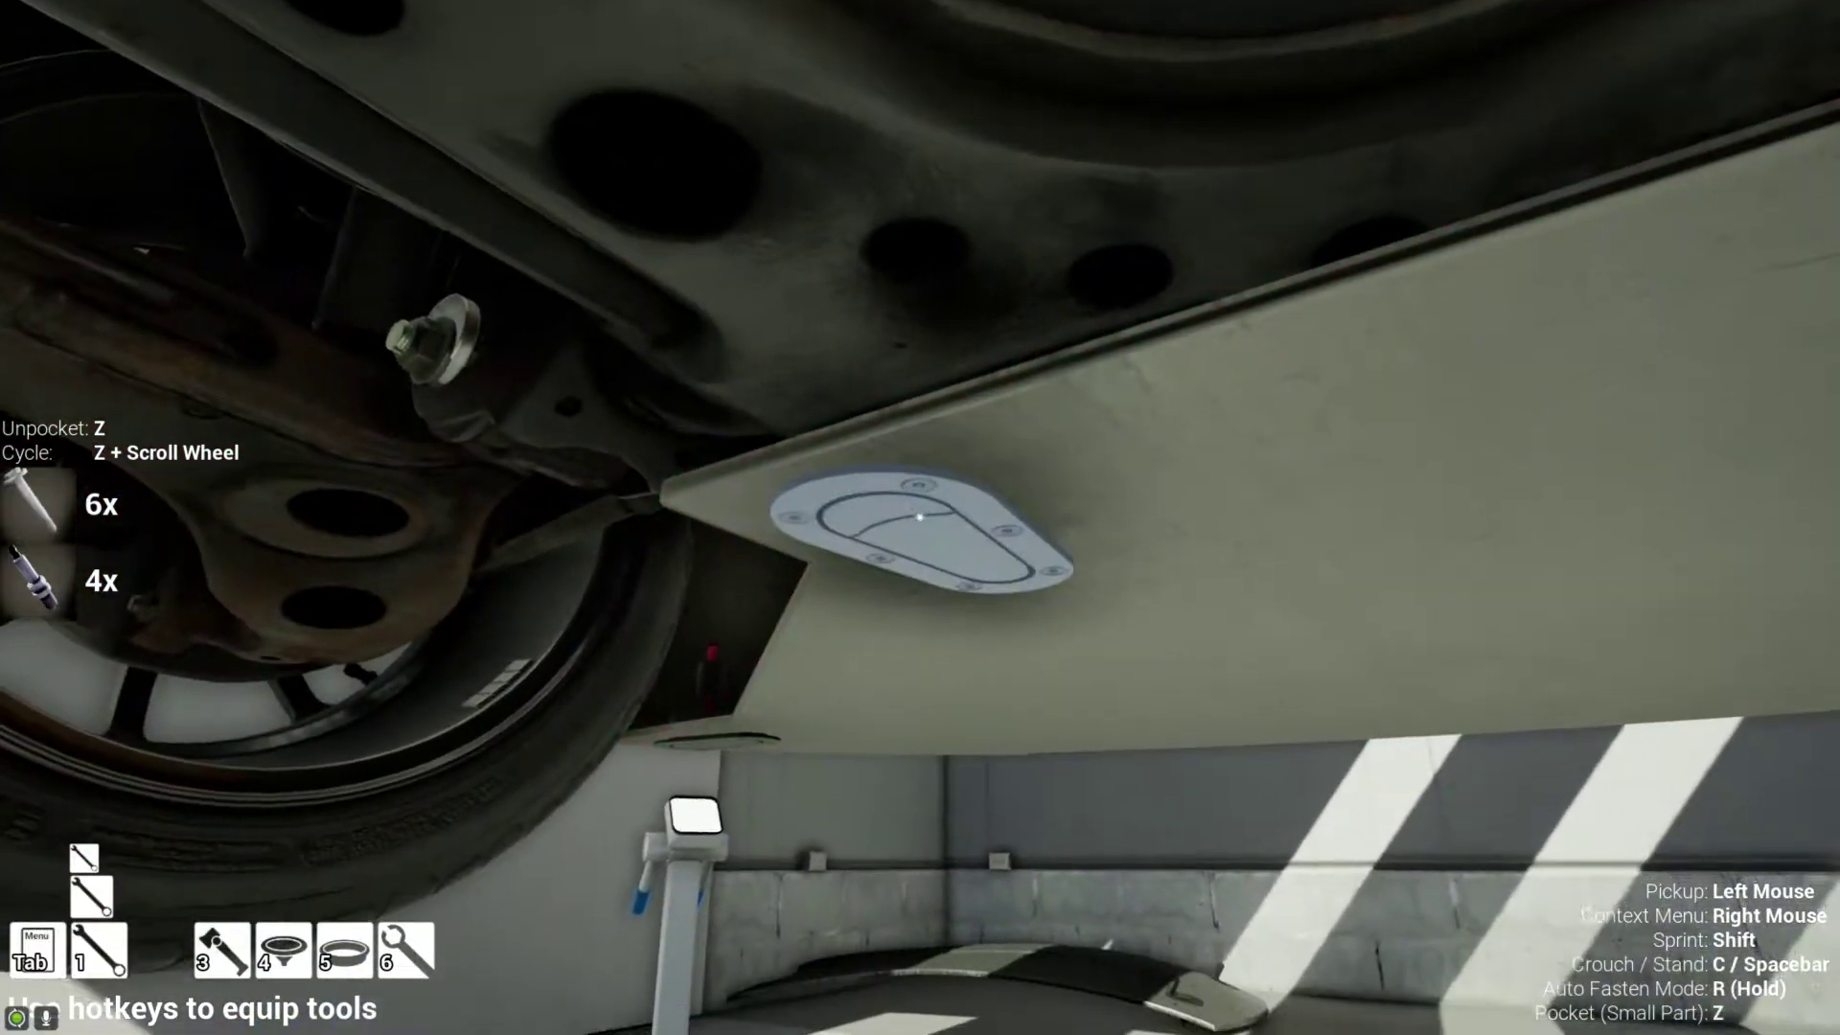
{"action": "left_click", "coordinate": [921, 515]}
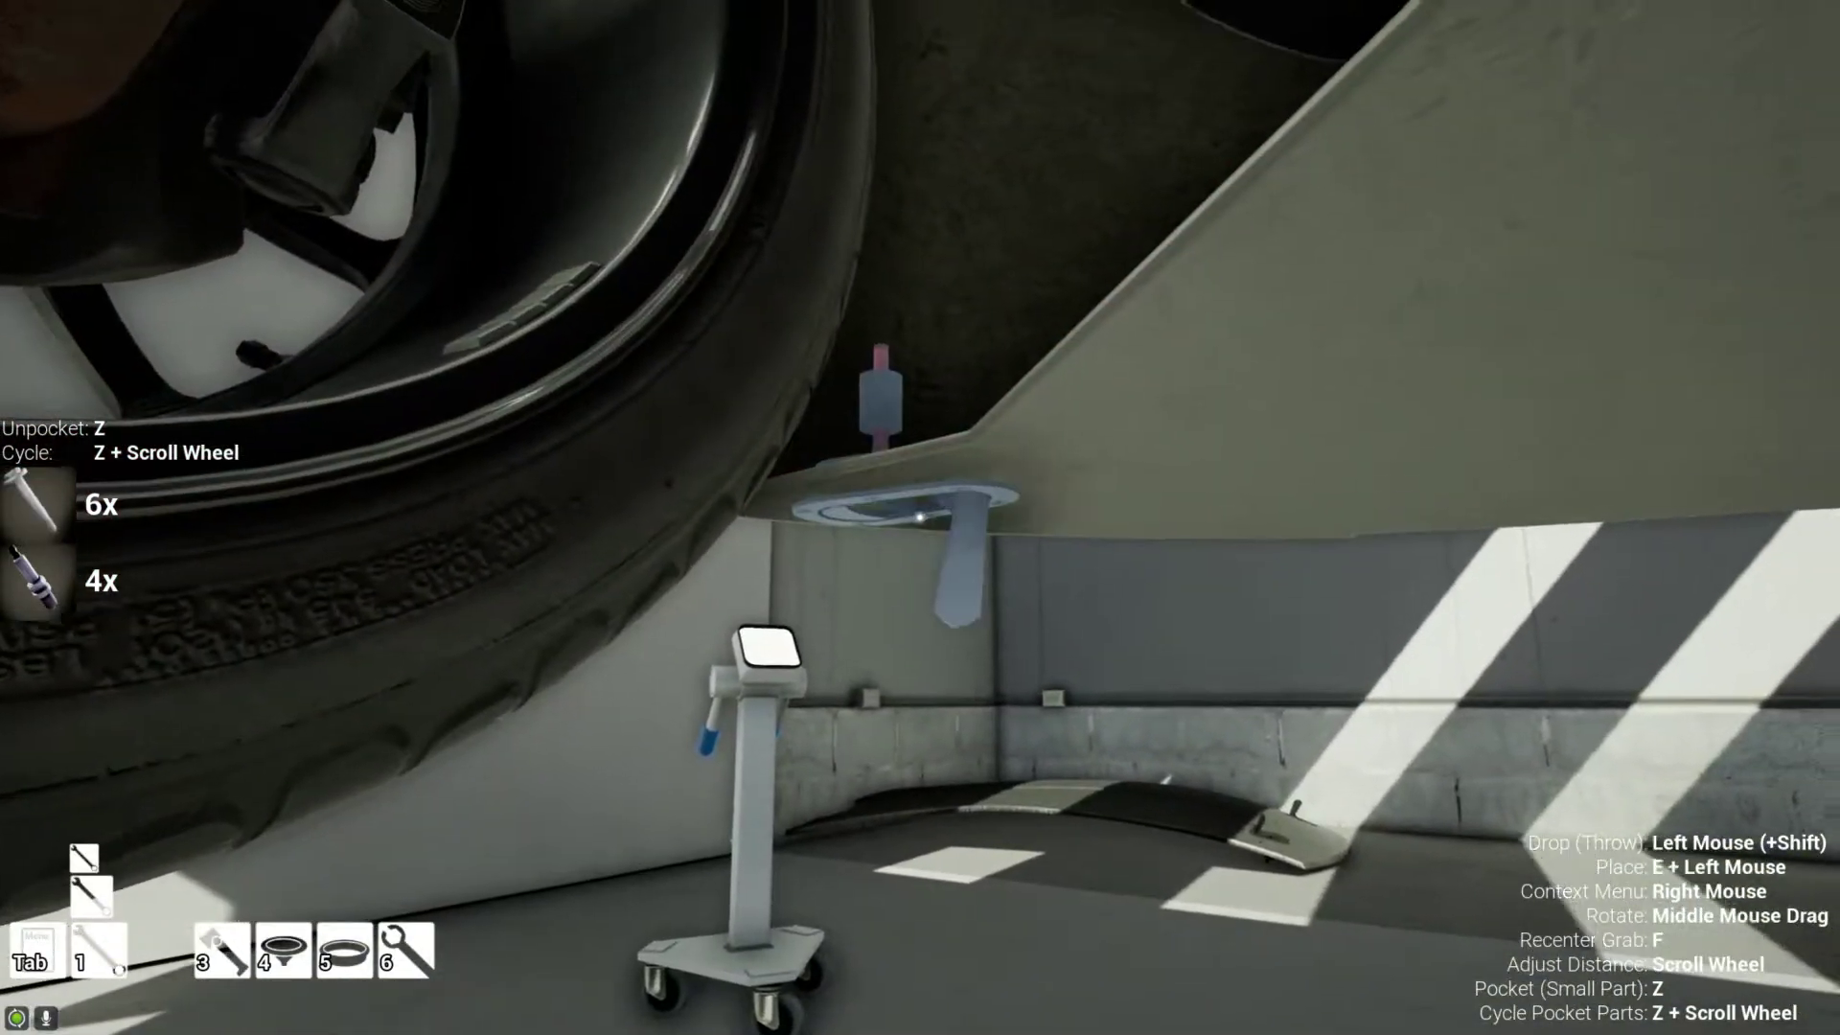
{"action": "key", "text": "w"}
{"action": "key", "text": "w"}
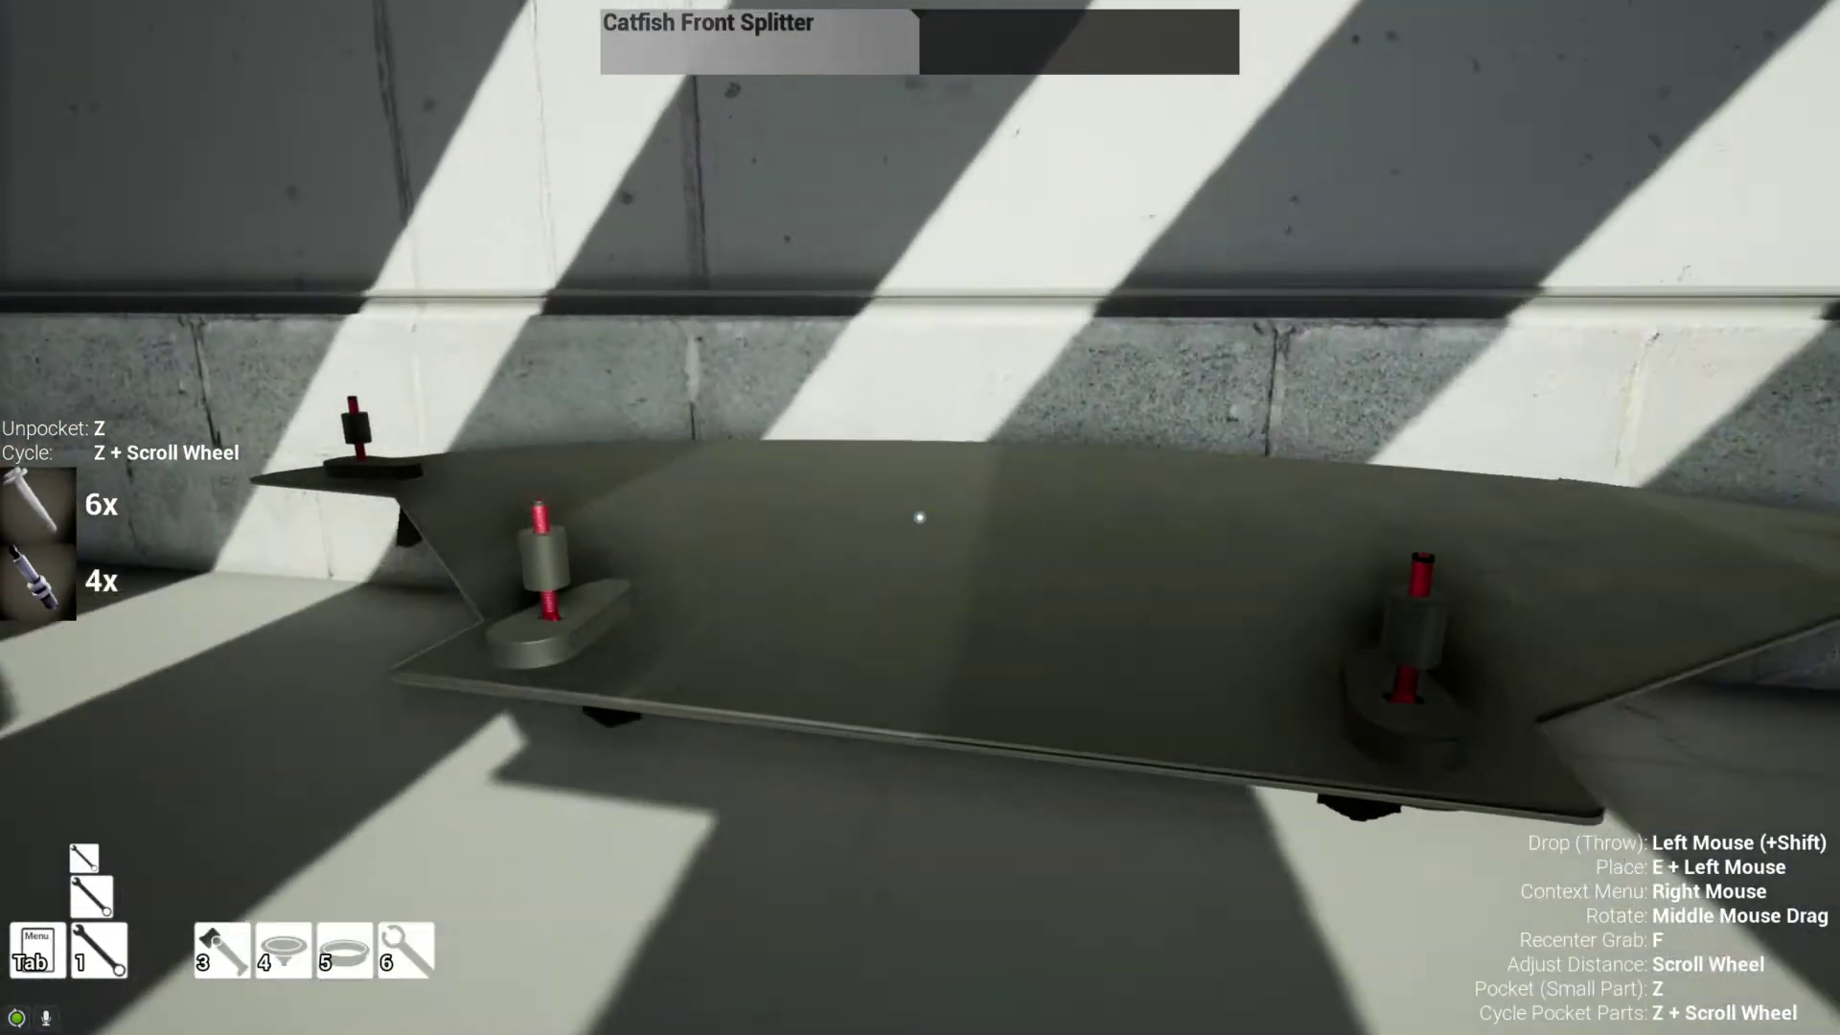
{"action": "left_click", "coordinate": [920, 516]}
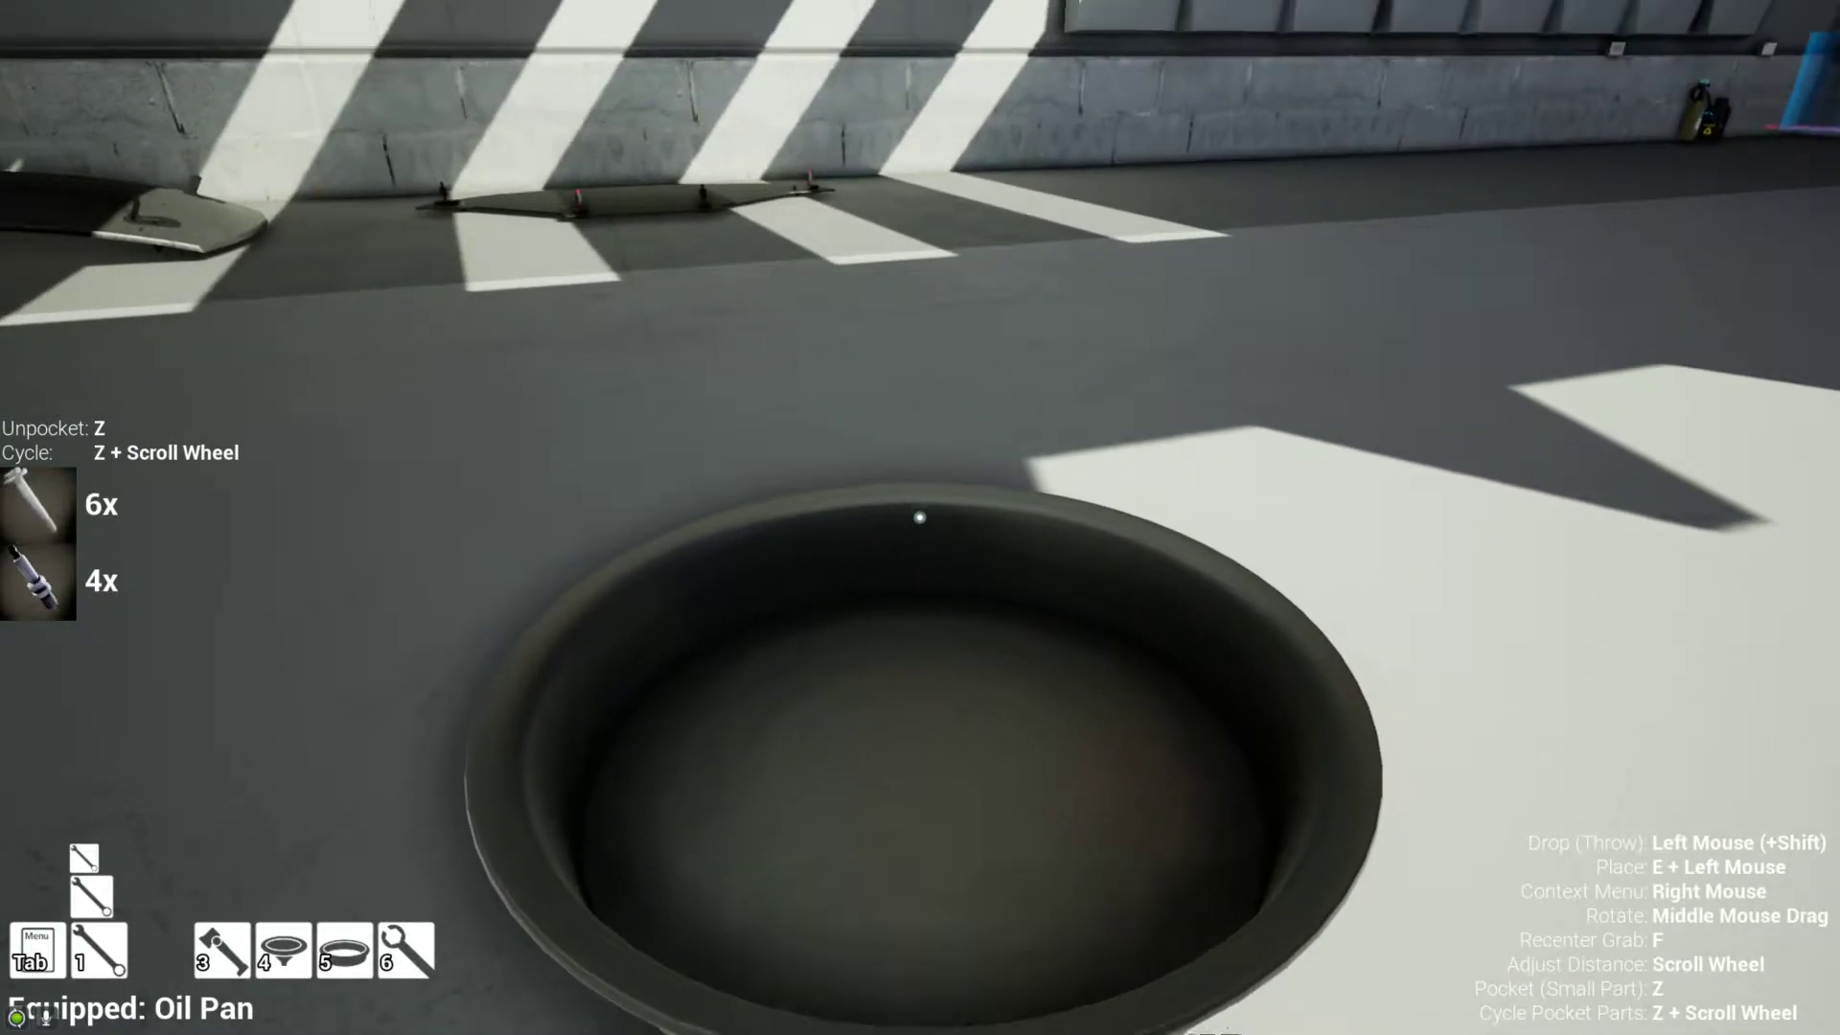
- Unscrew and pocket the radiator drain plug with the ratchet, letting coolant drain into the pan
{"action": "left_click", "coordinate": [921, 516]}
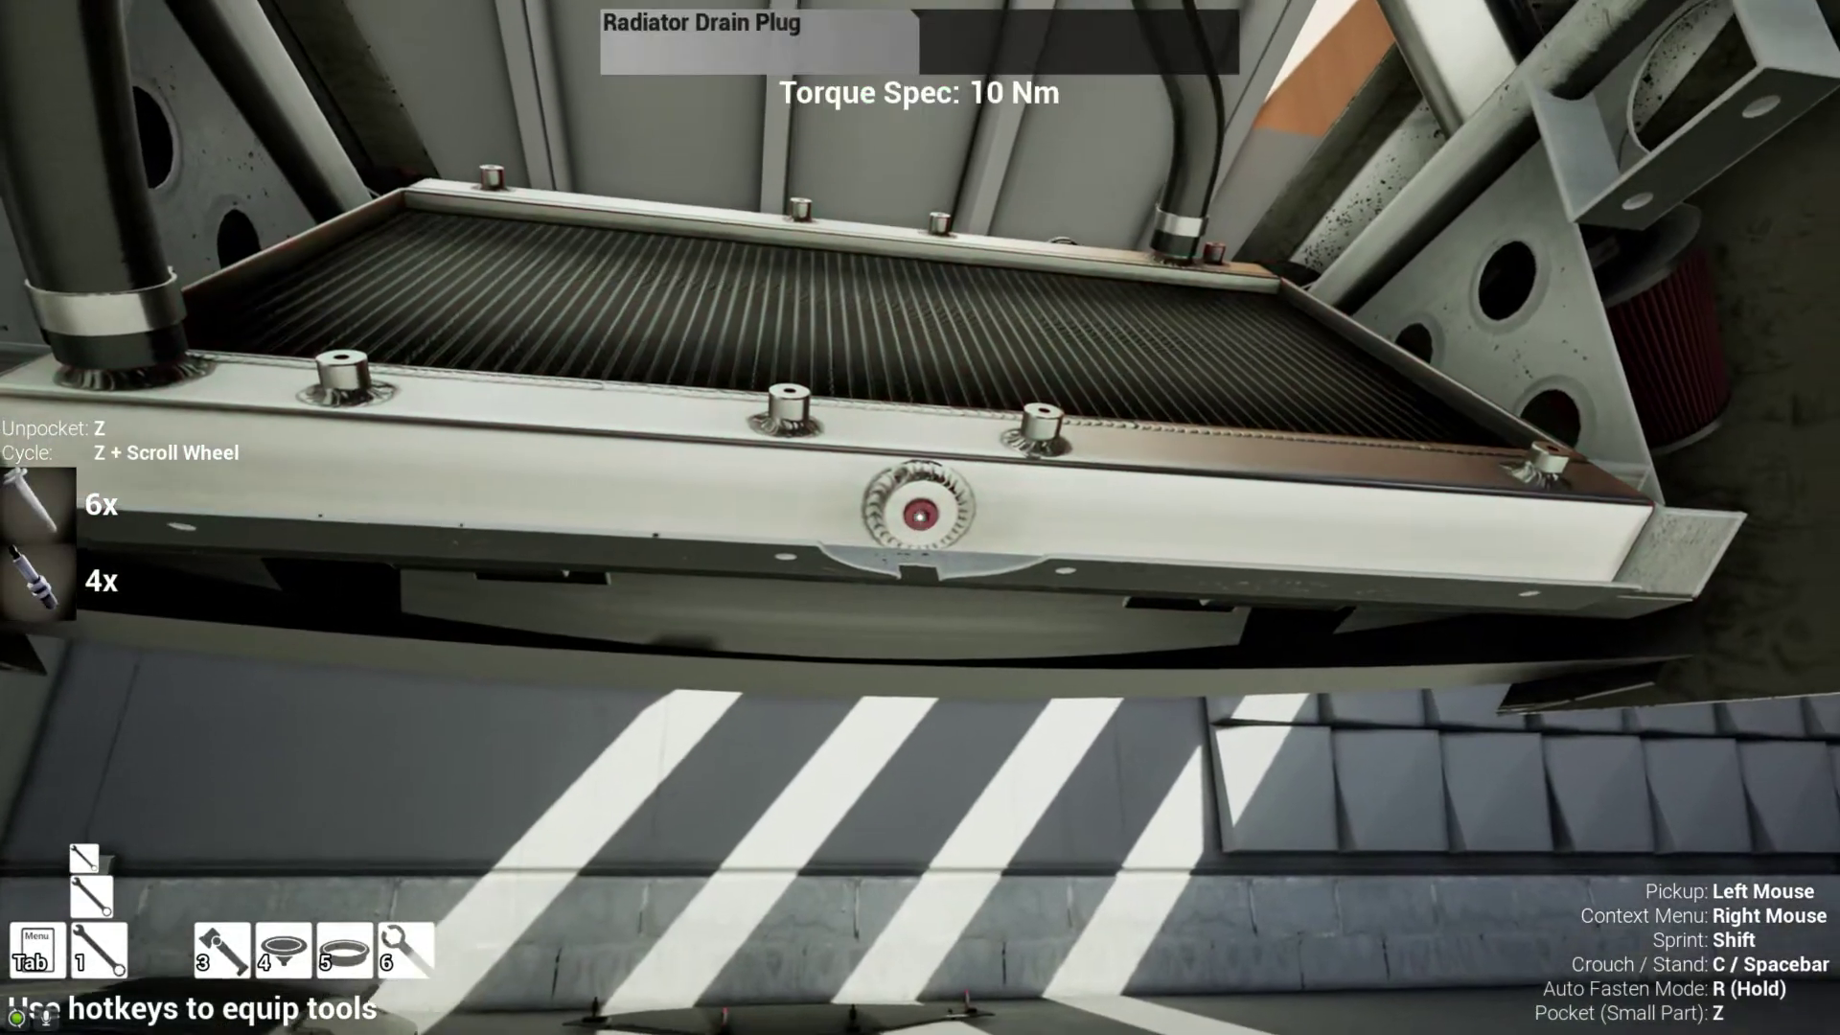
{"action": "key", "text": "1"}
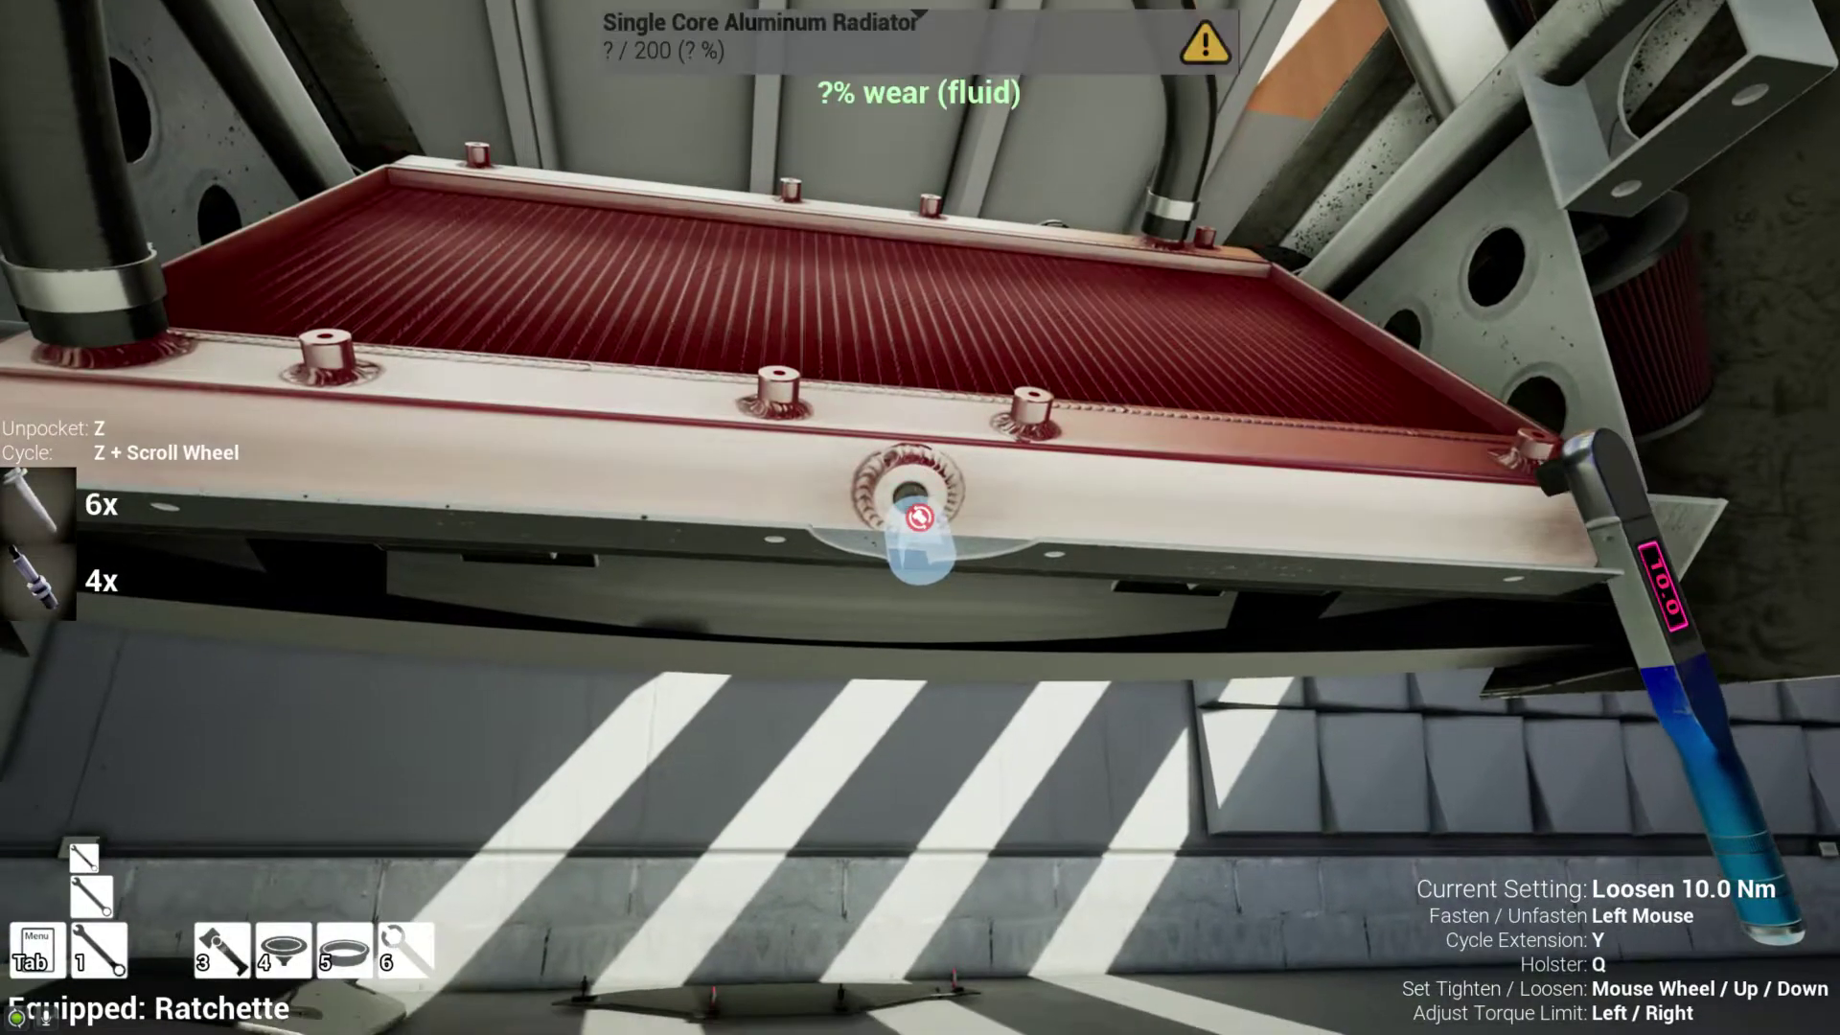
{"action": "left_click", "coordinate": [920, 516]}
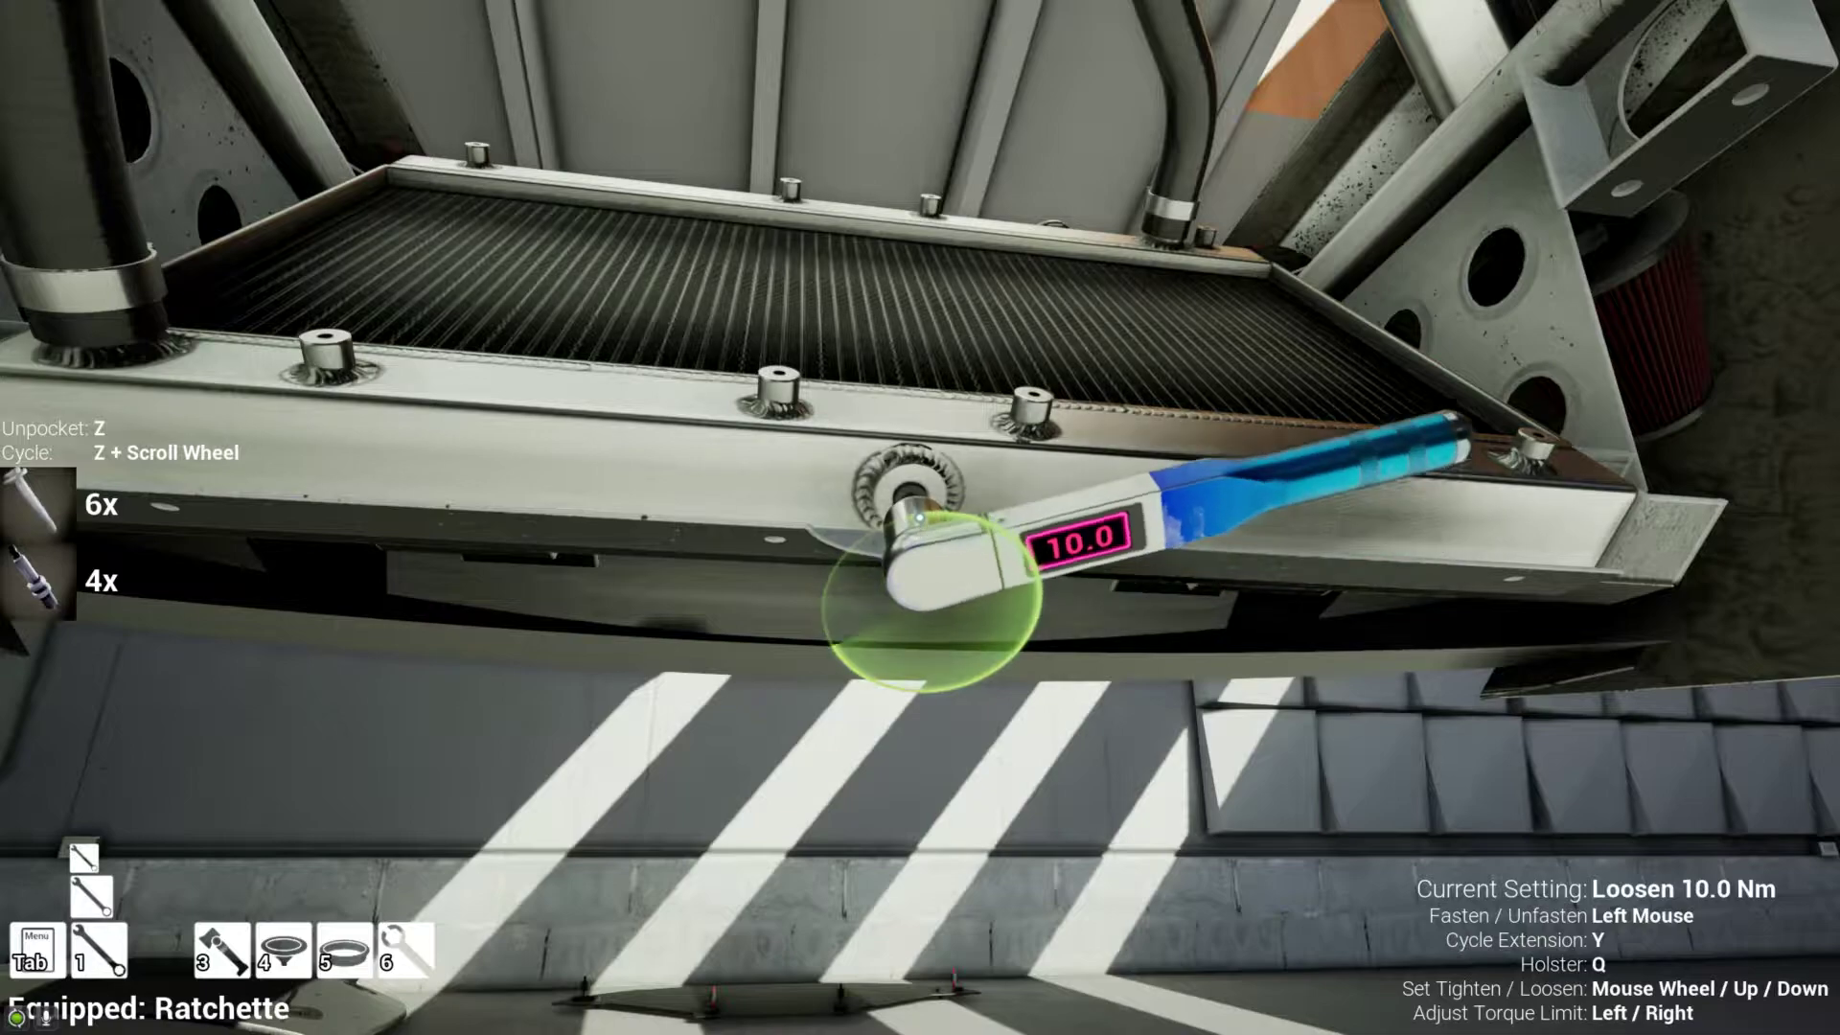
{"action": "left_click", "coordinate": [920, 517]}
{"action": "left_click", "coordinate": [920, 516]}
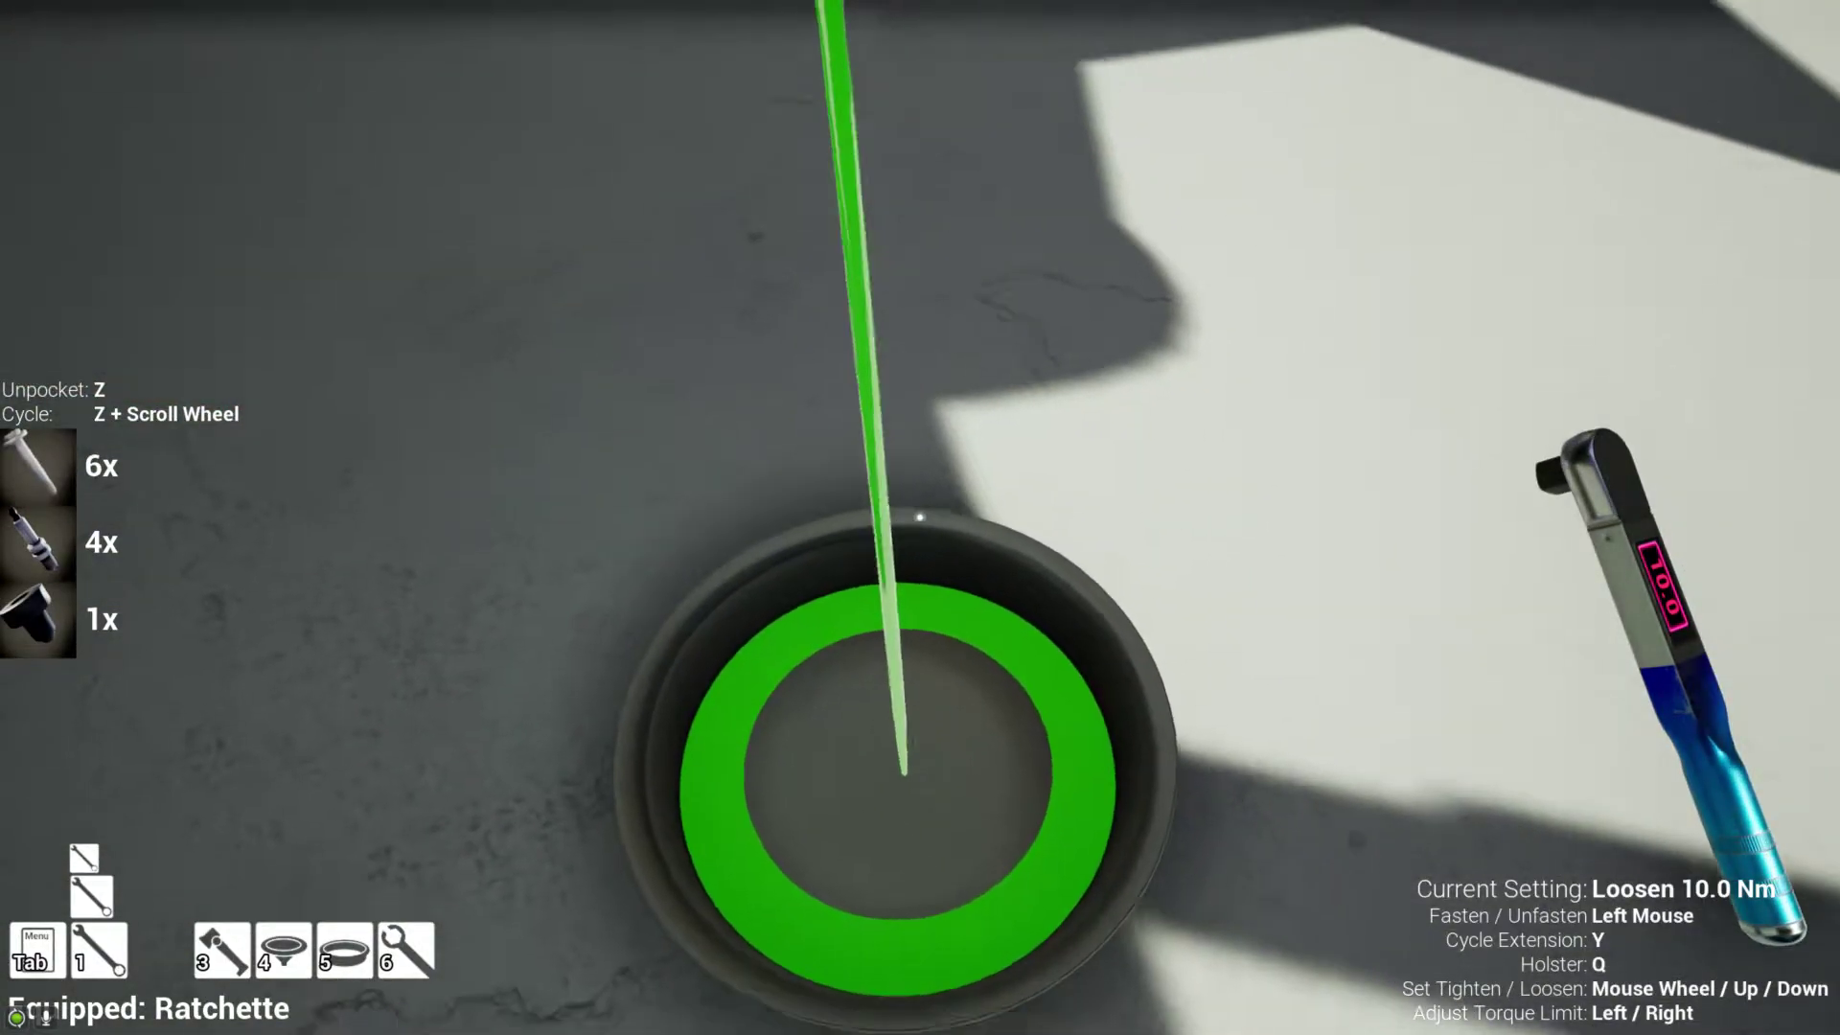
{"action": "key", "text": "s"}
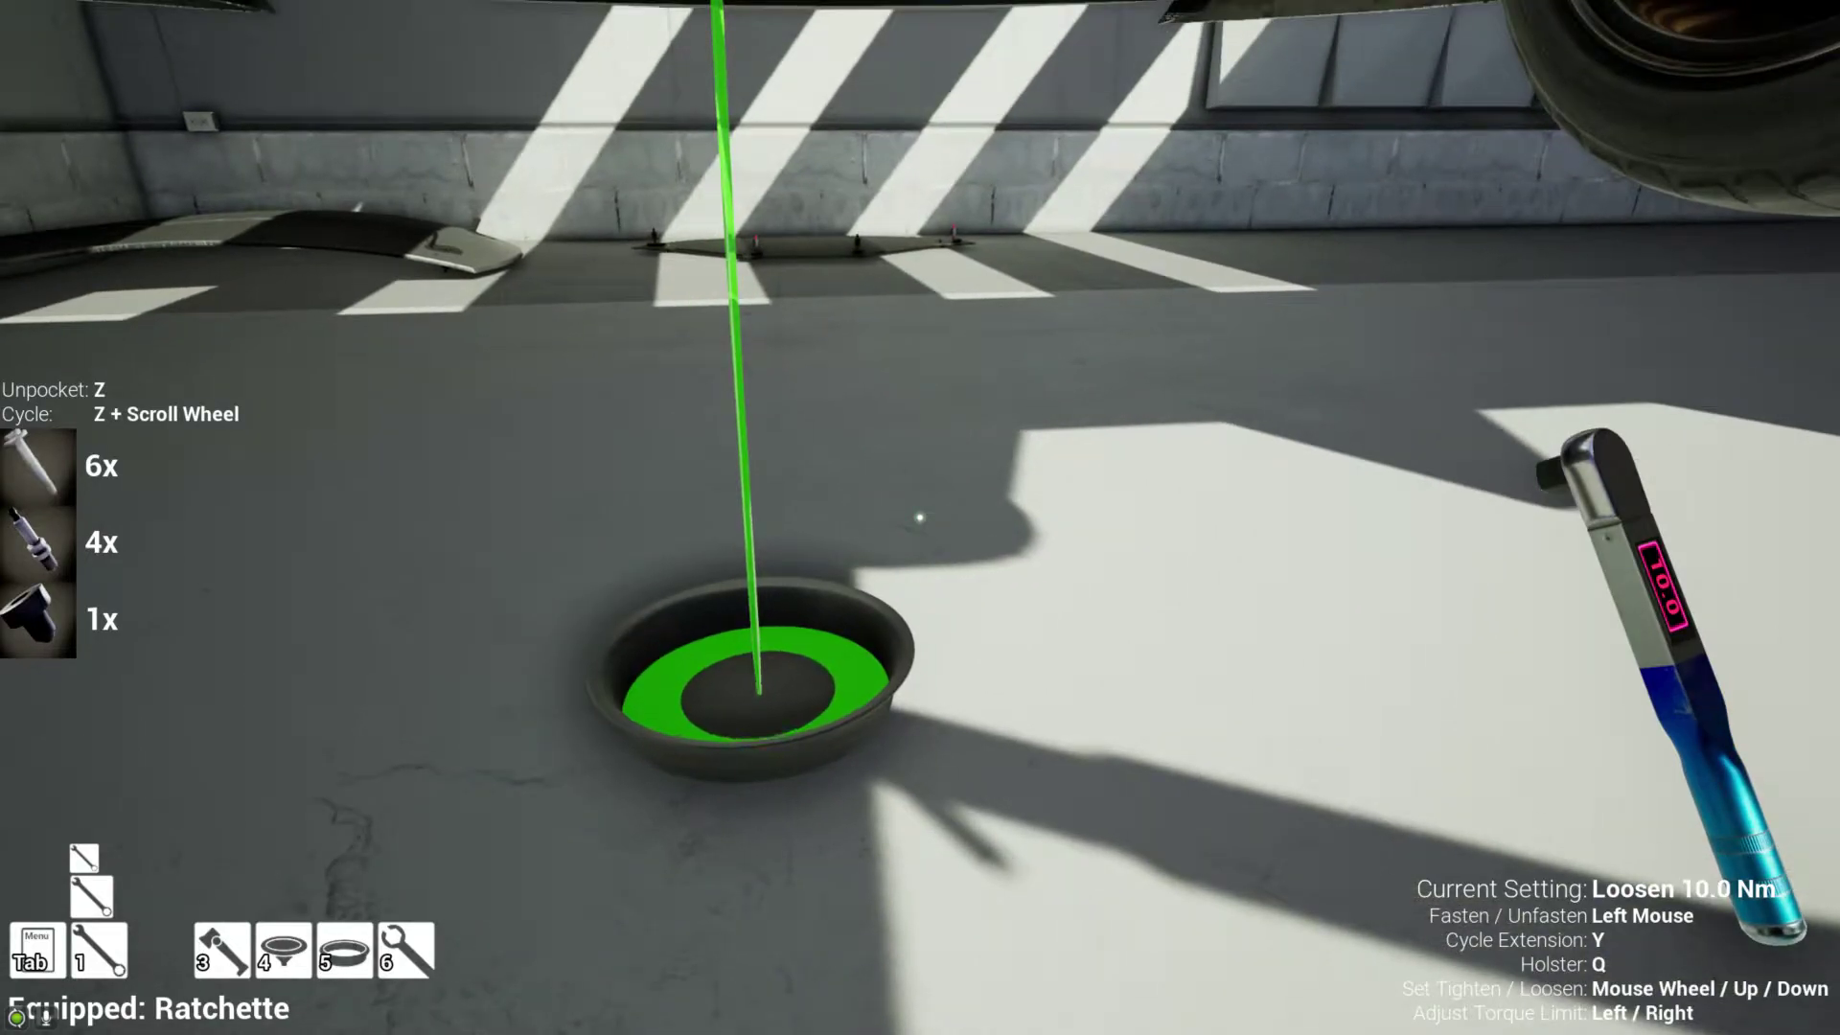
{"action": "key", "text": "q"}
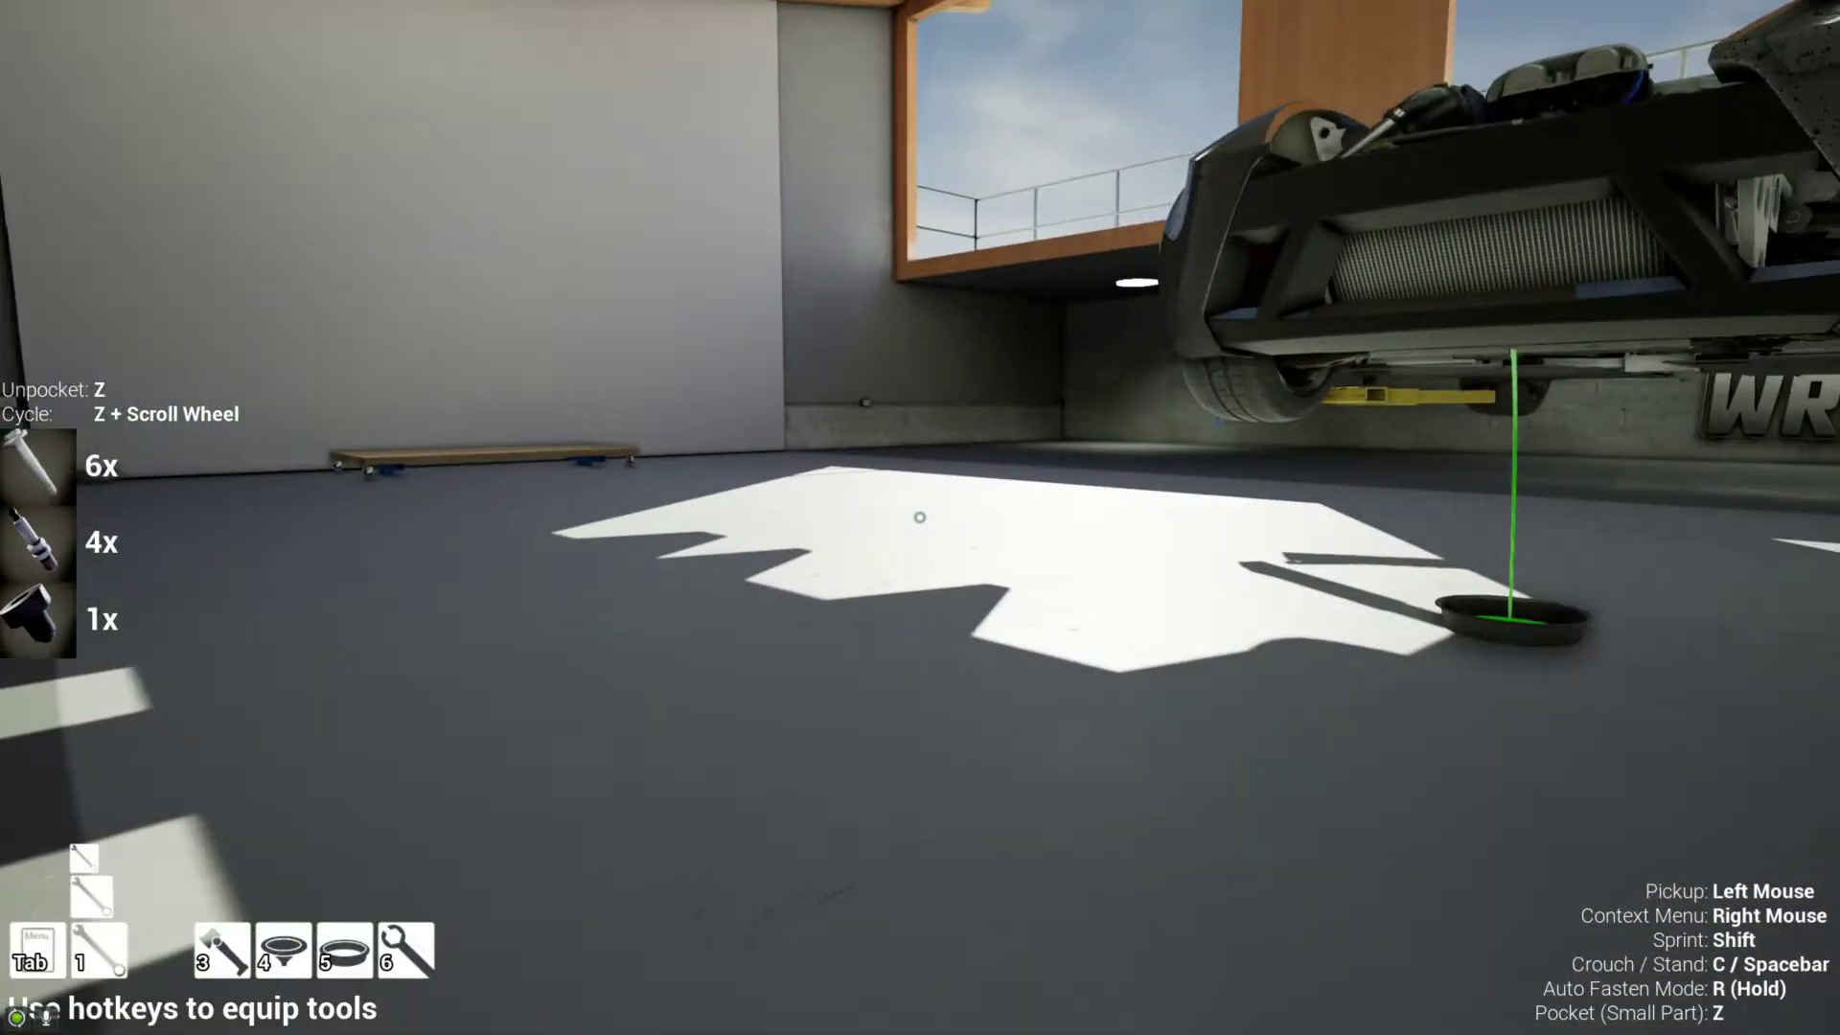
{"action": "key", "text": "s"}
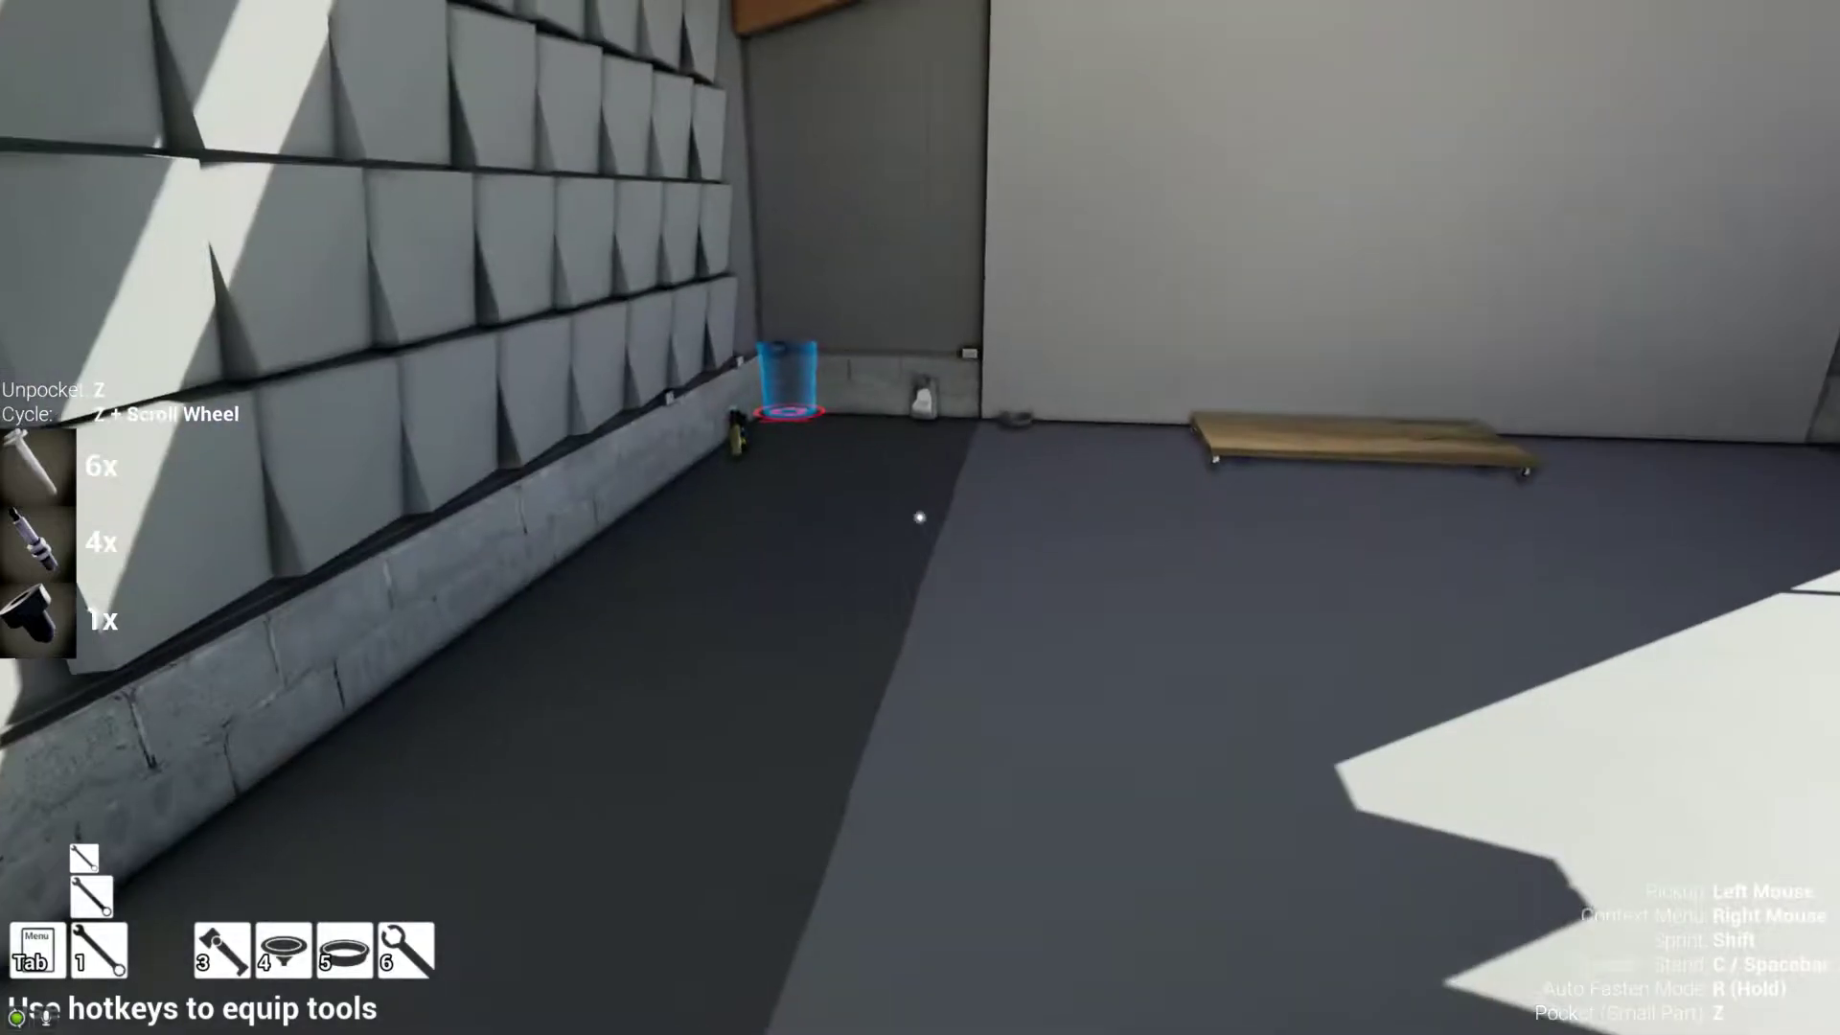
- Take the 40mm hose clamp off the upper cooling hose and pocket it
{"action": "key", "text": "Tab"}
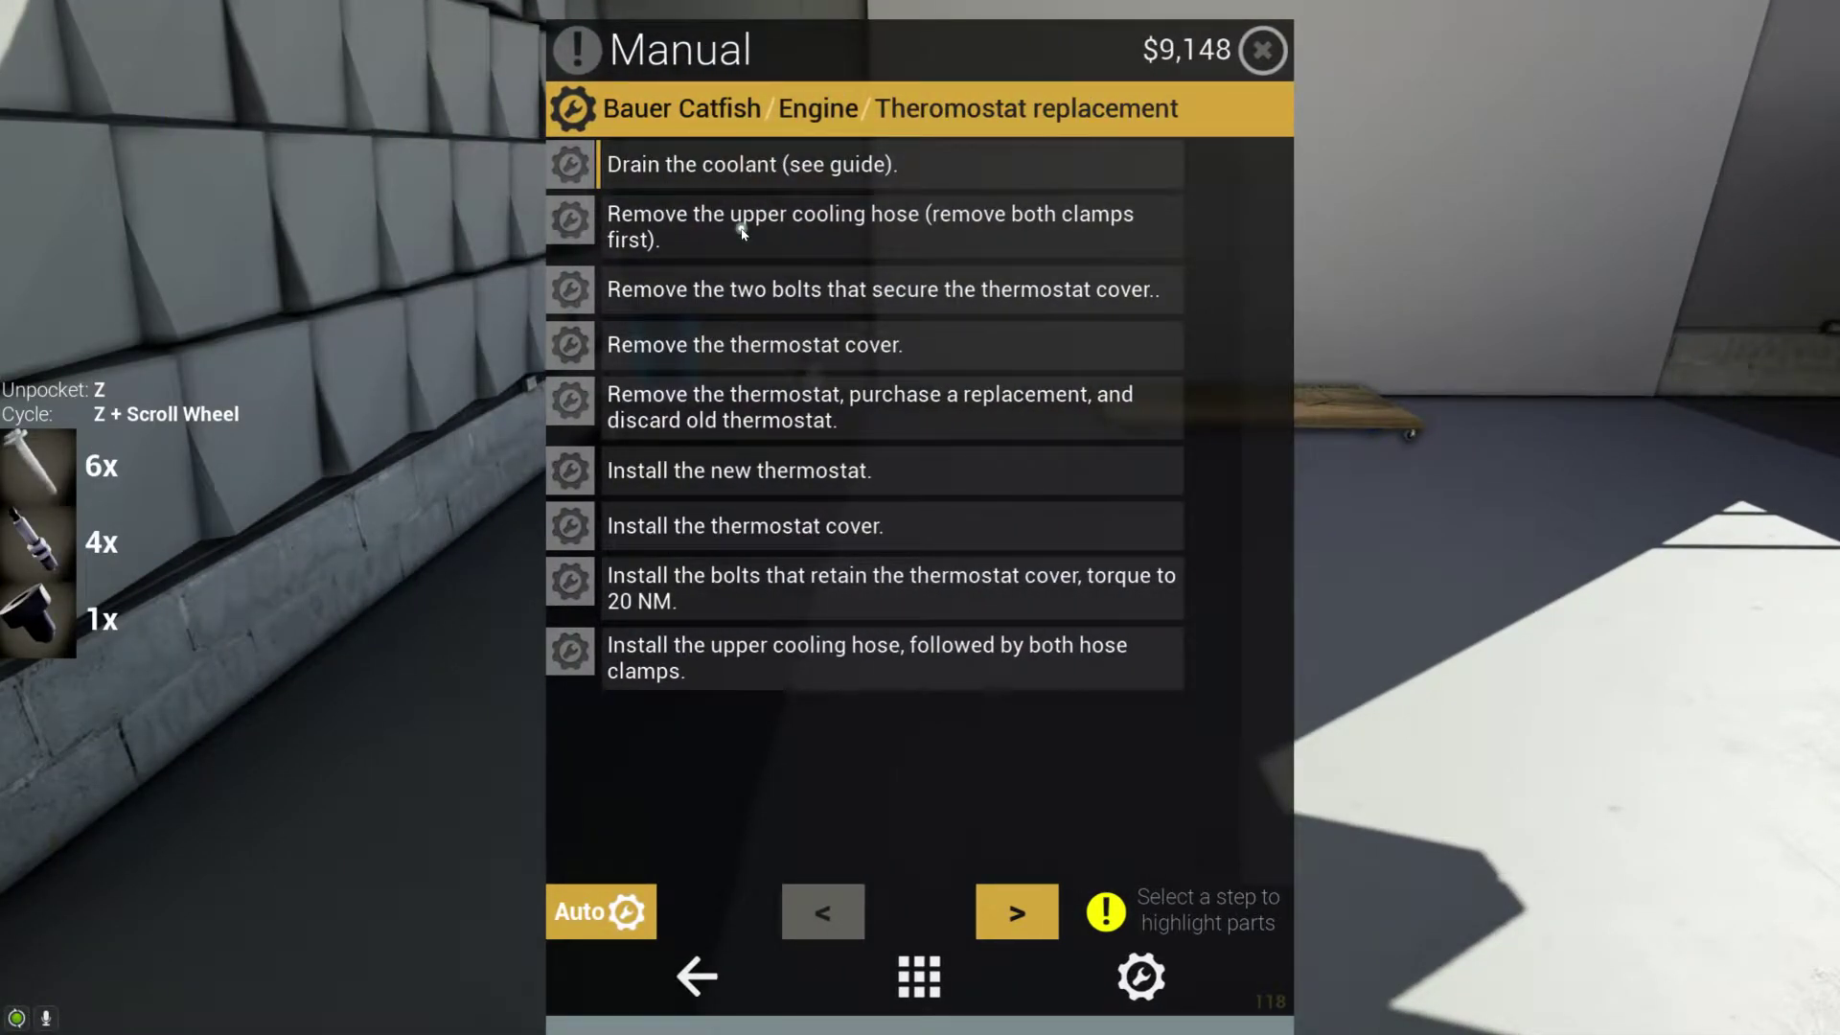
{"action": "key", "text": "Tab"}
{"action": "key", "text": "w"}
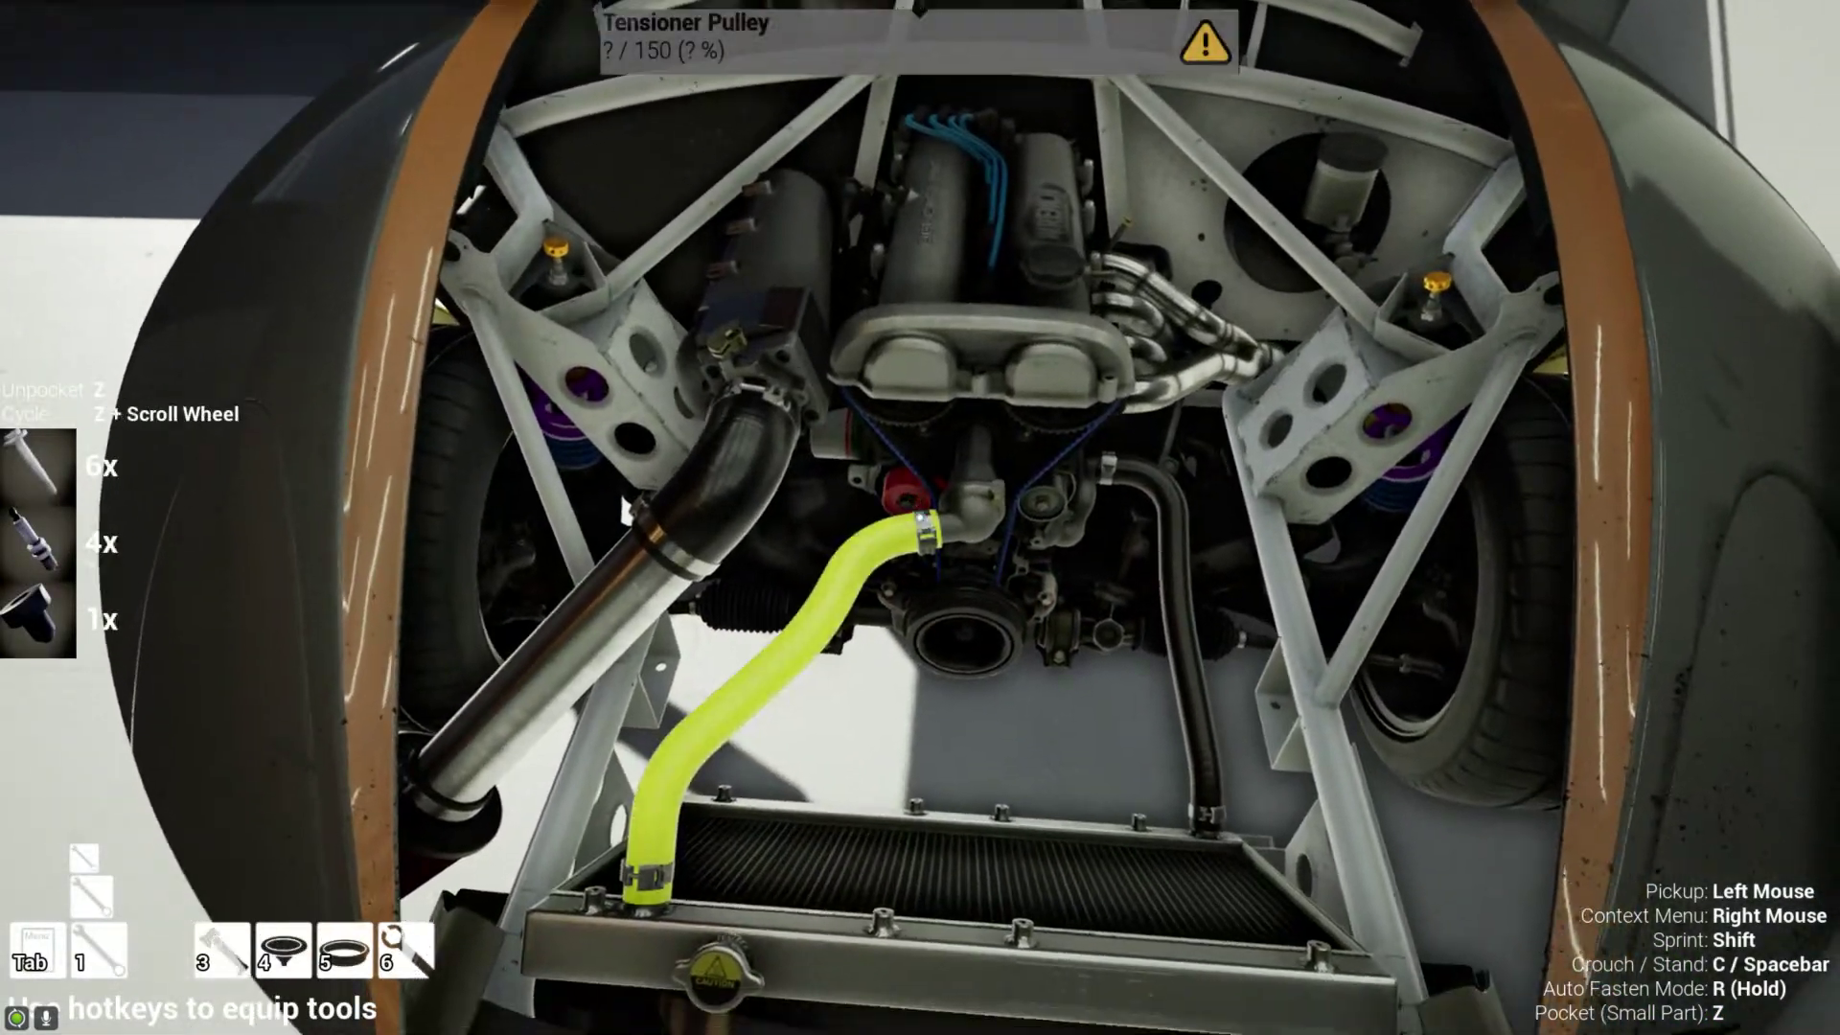
{"action": "left_click", "coordinate": [921, 517]}
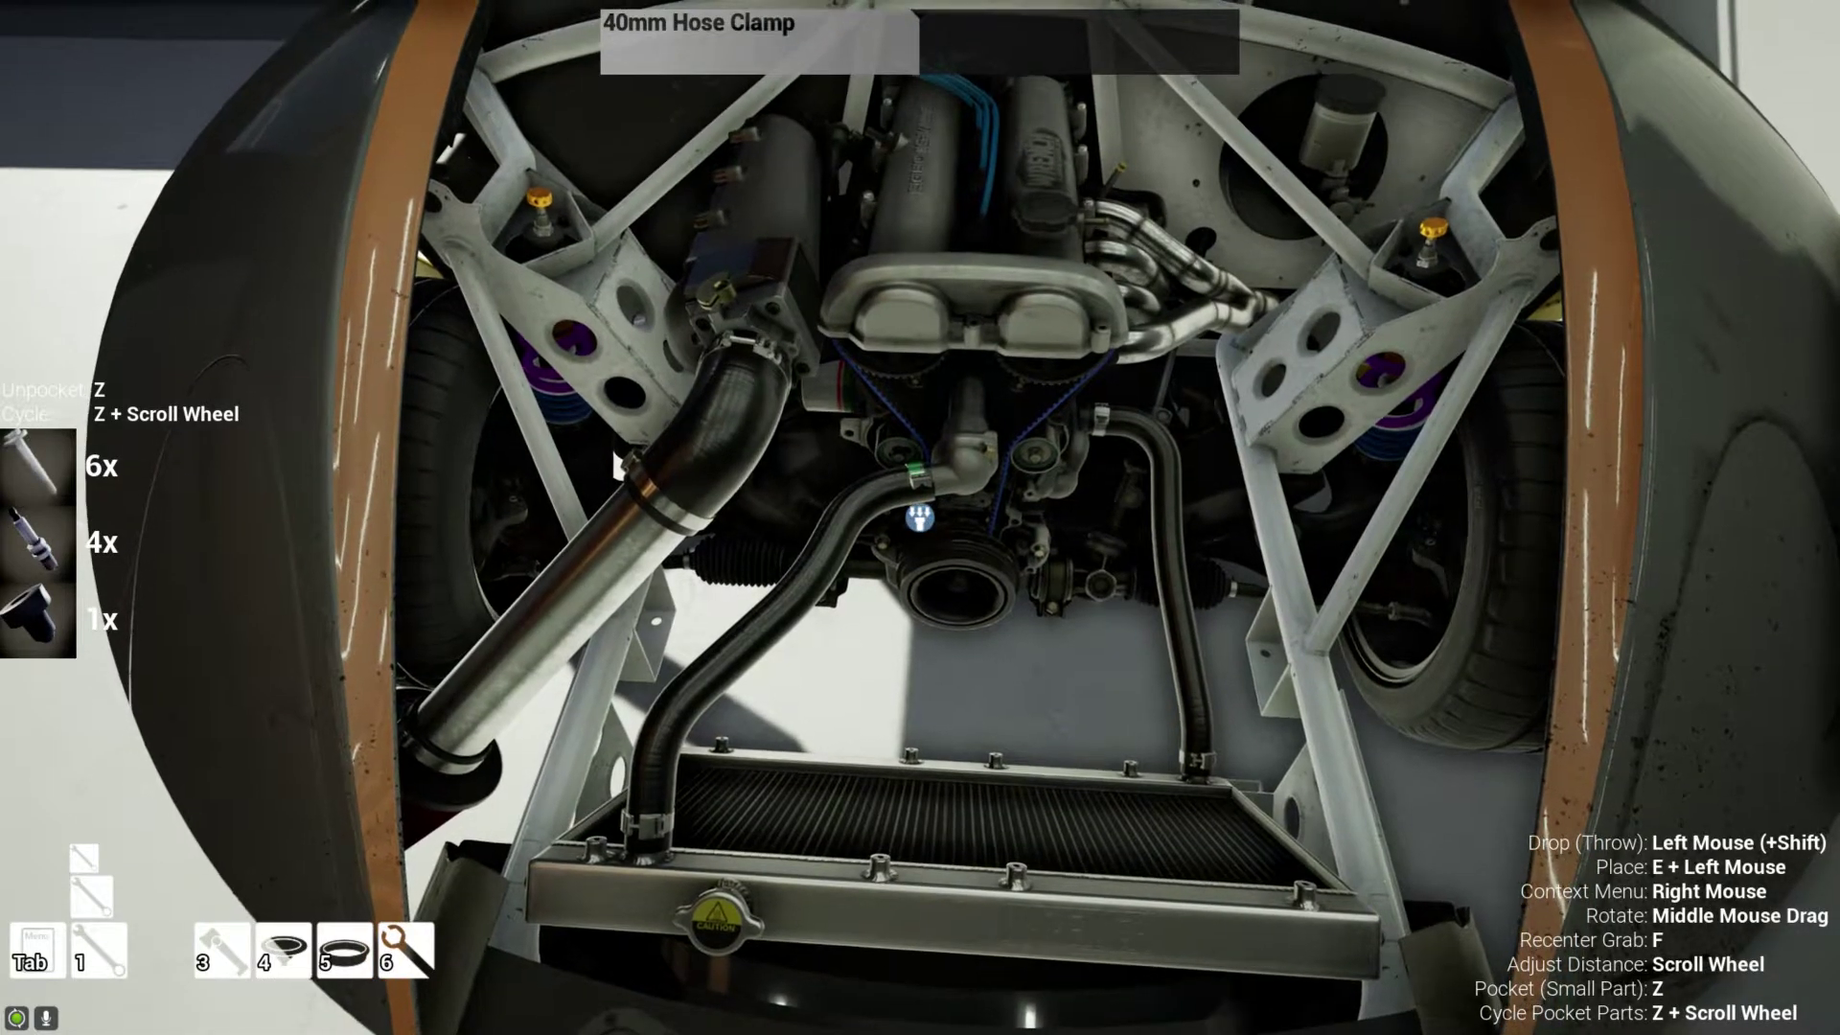
{"action": "left_click", "coordinate": [920, 519]}
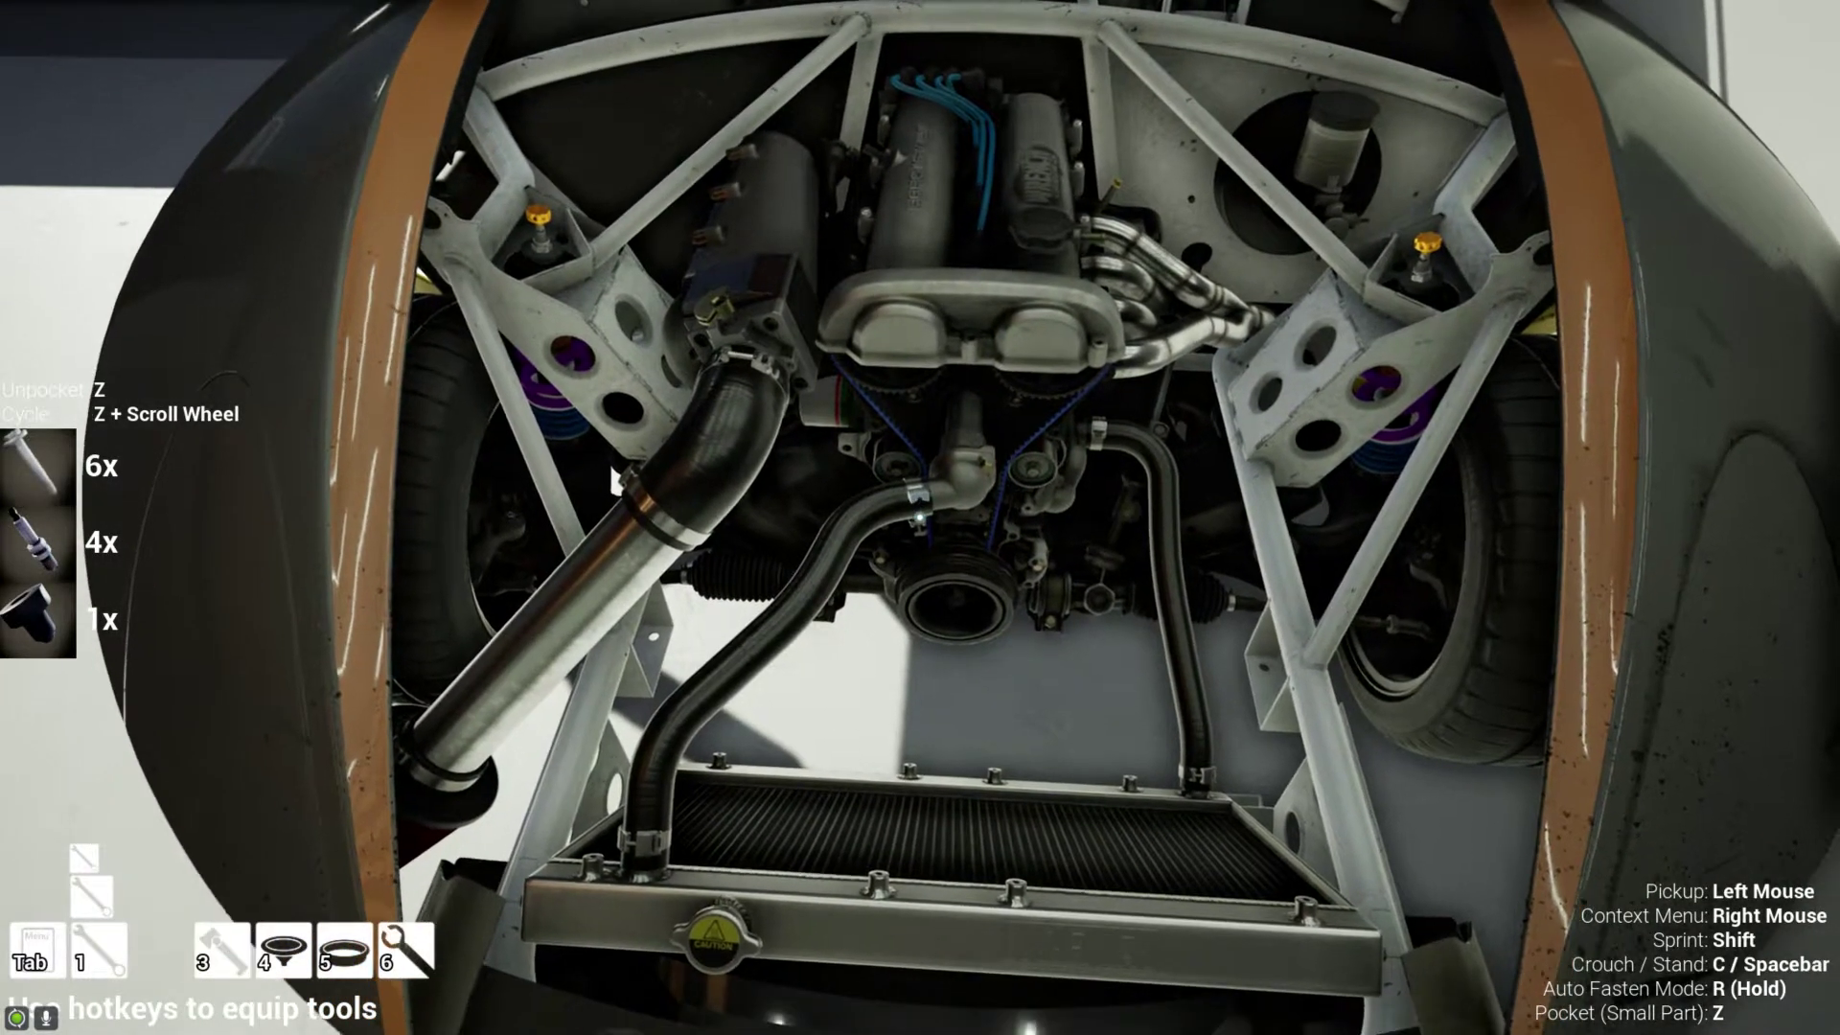
{"action": "left_click", "coordinate": [921, 517]}
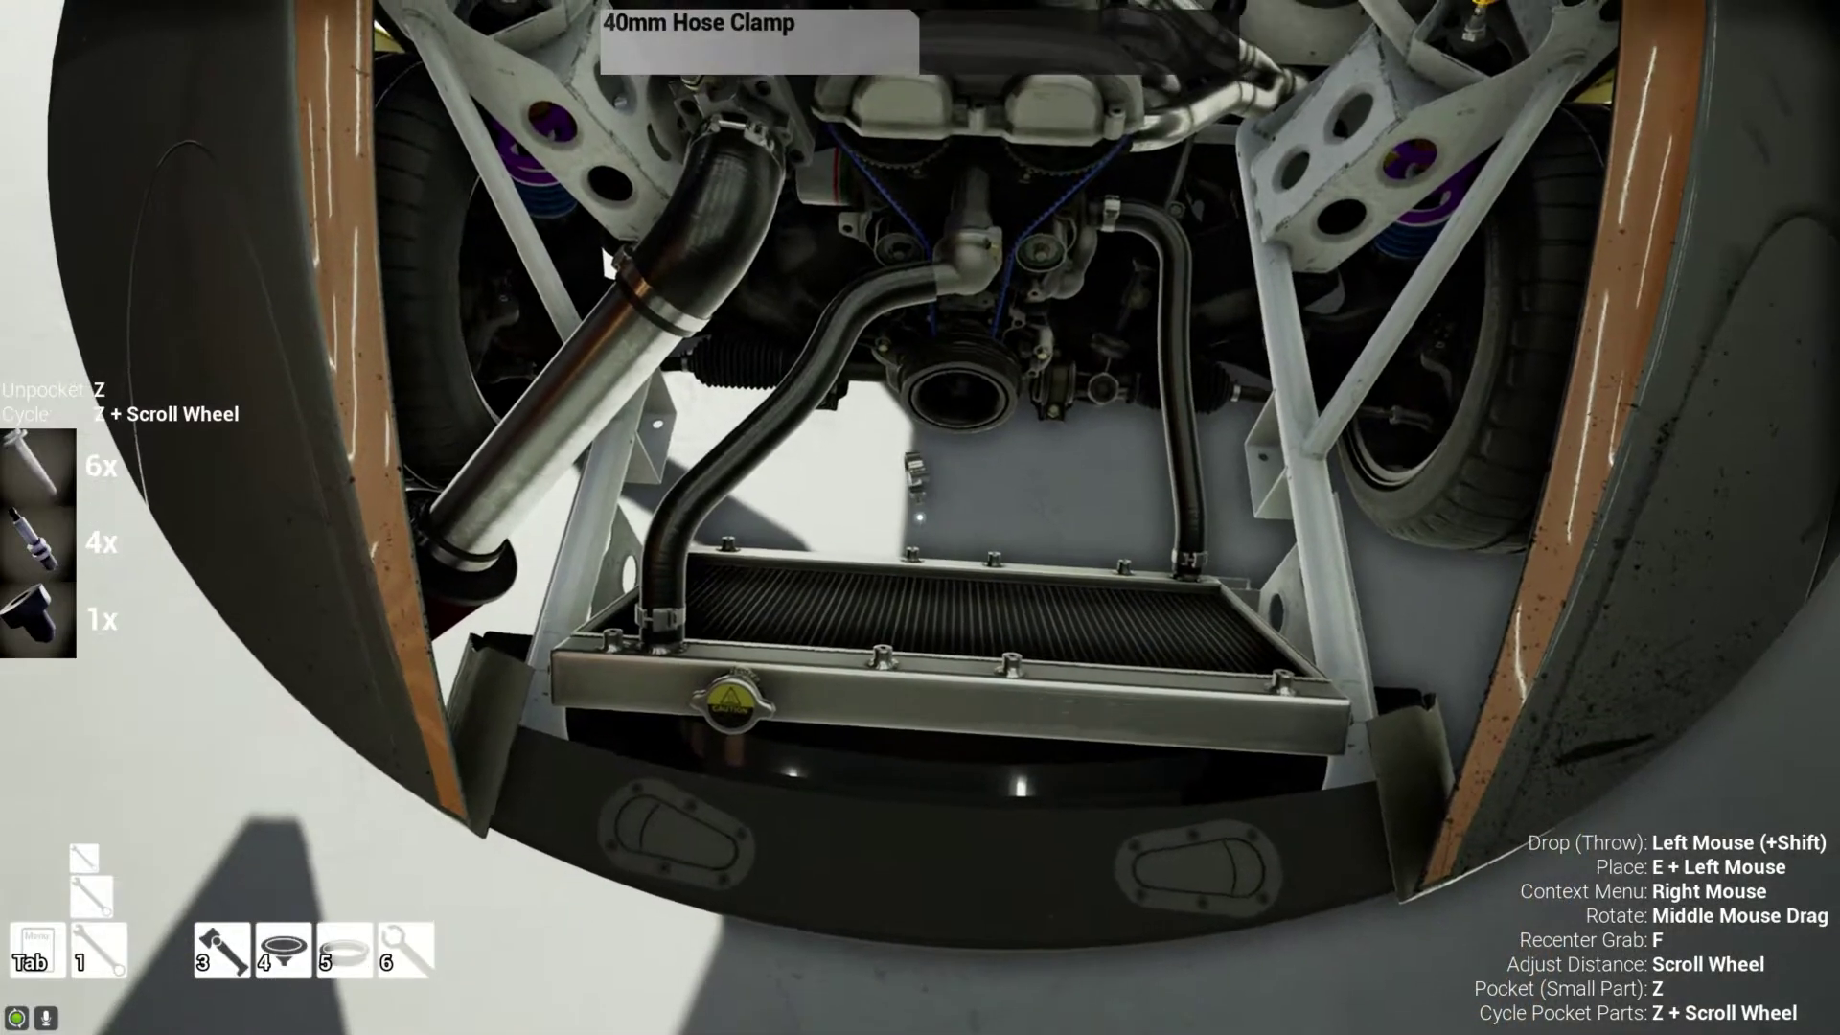
{"action": "key", "text": "z"}
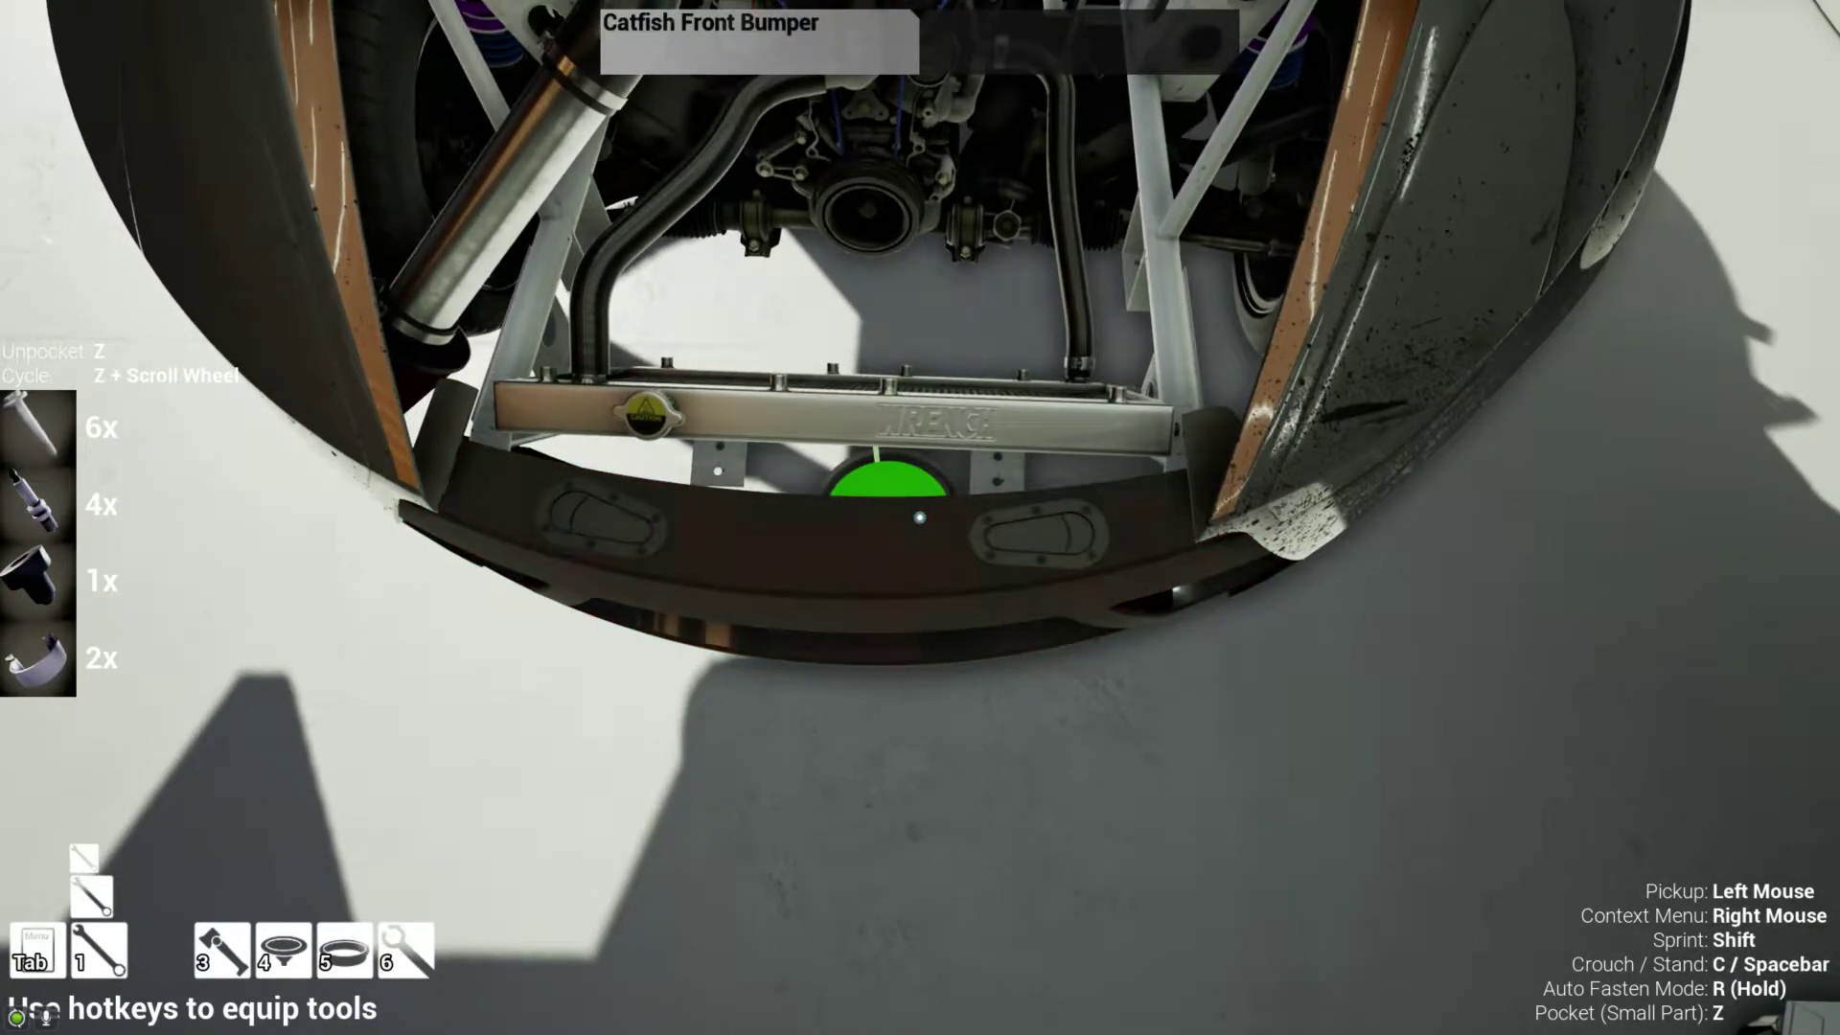
- Check the manual, then unfasten both thermostat cover bolts with the ratchet
{"action": "key", "text": "Tab"}
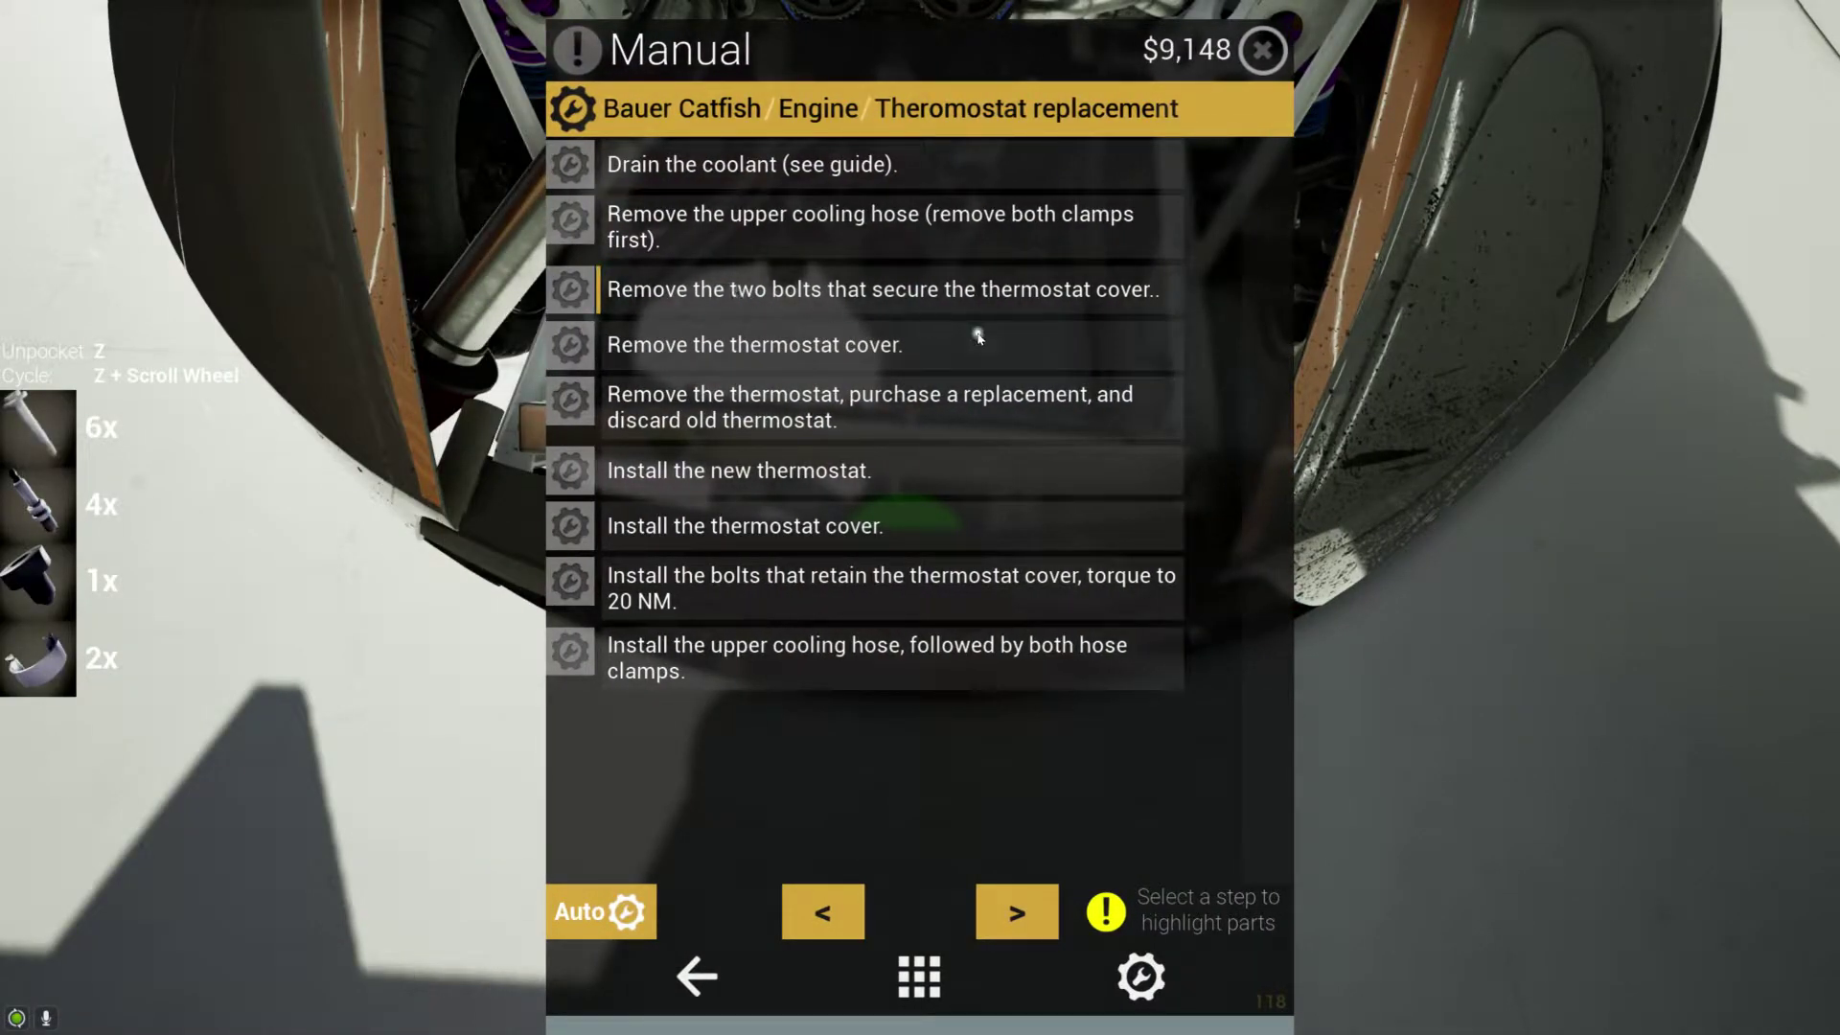
{"action": "key", "text": "Tab"}
{"action": "key", "text": "Tab"}
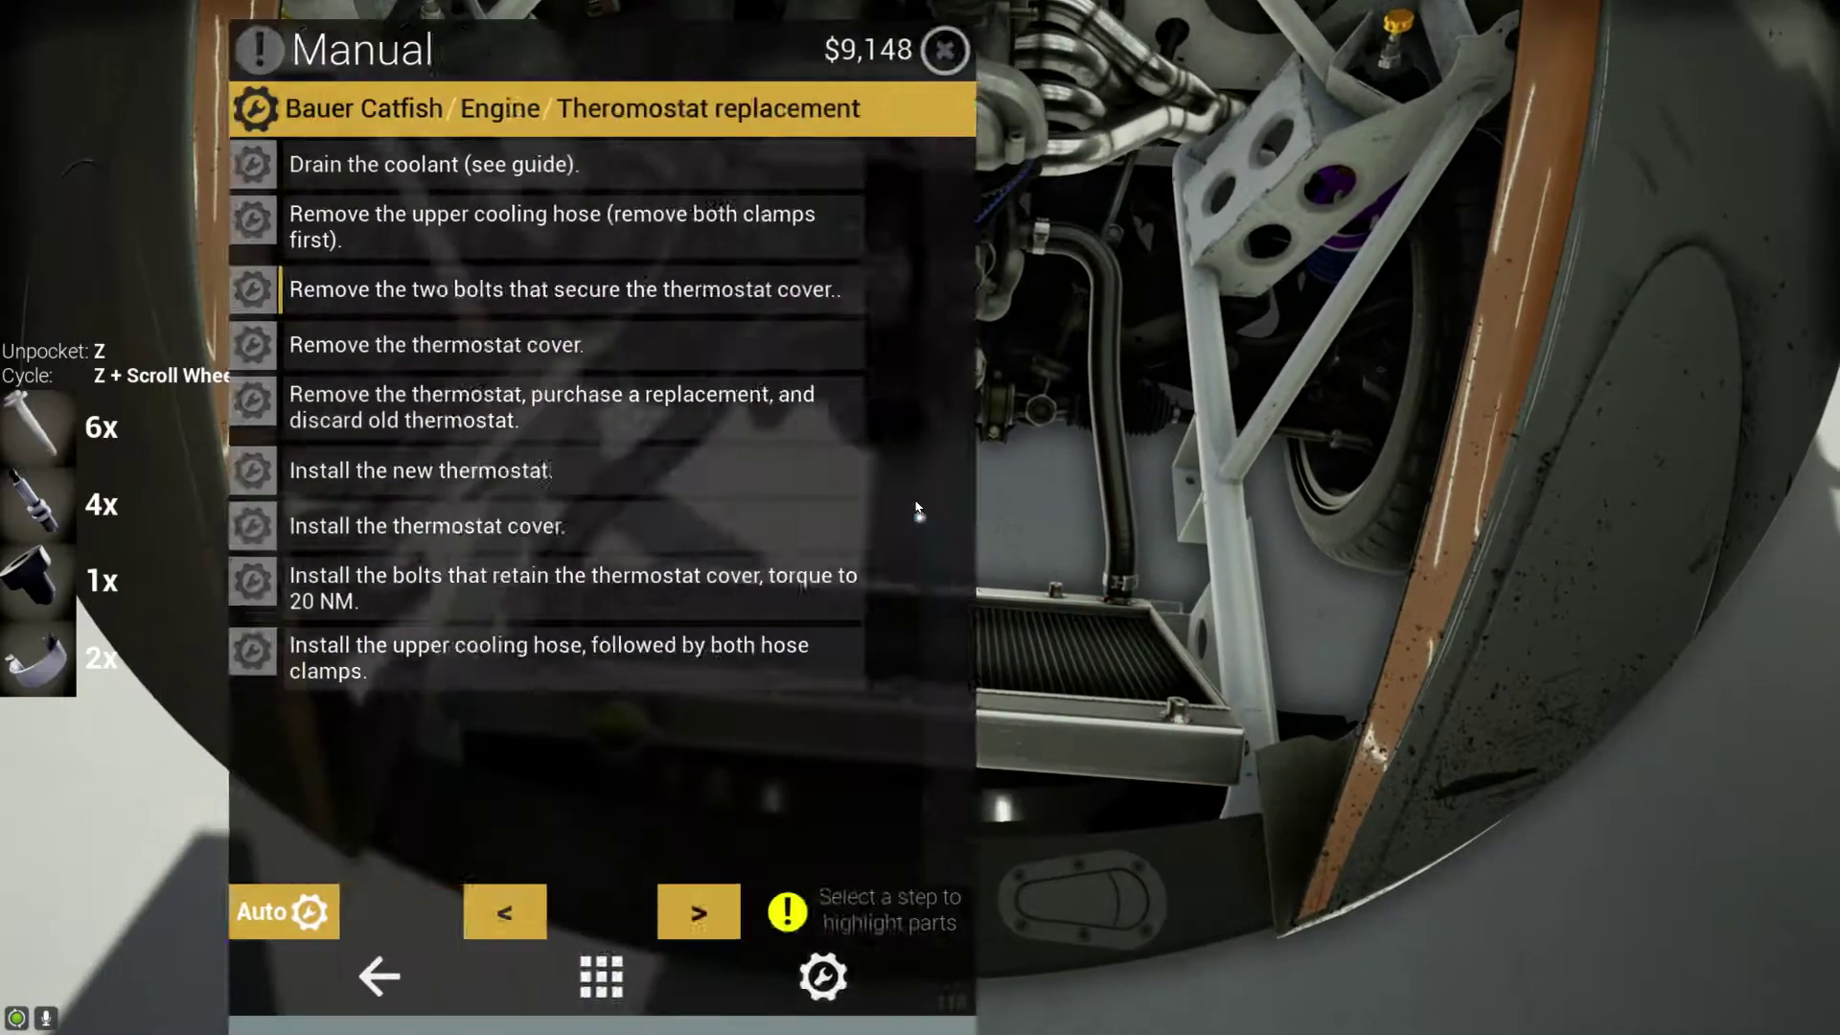
{"action": "key", "text": "Tab"}
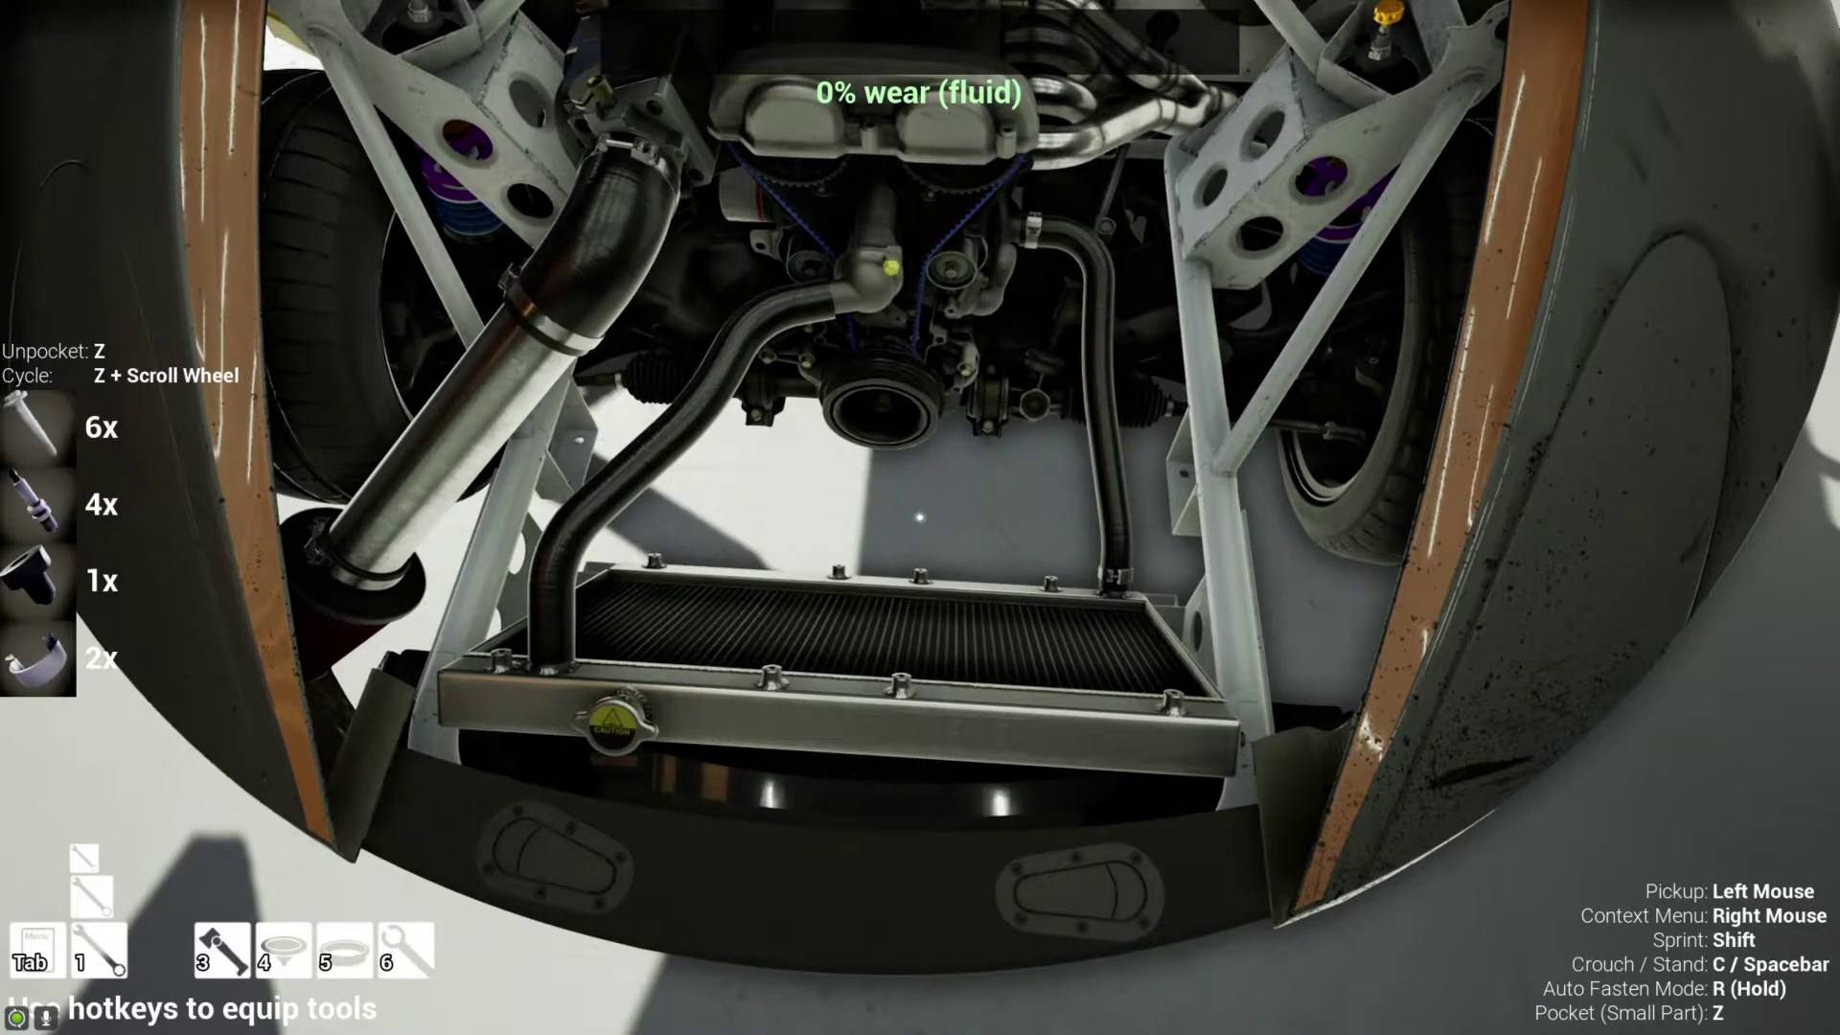
{"action": "key", "text": "w"}
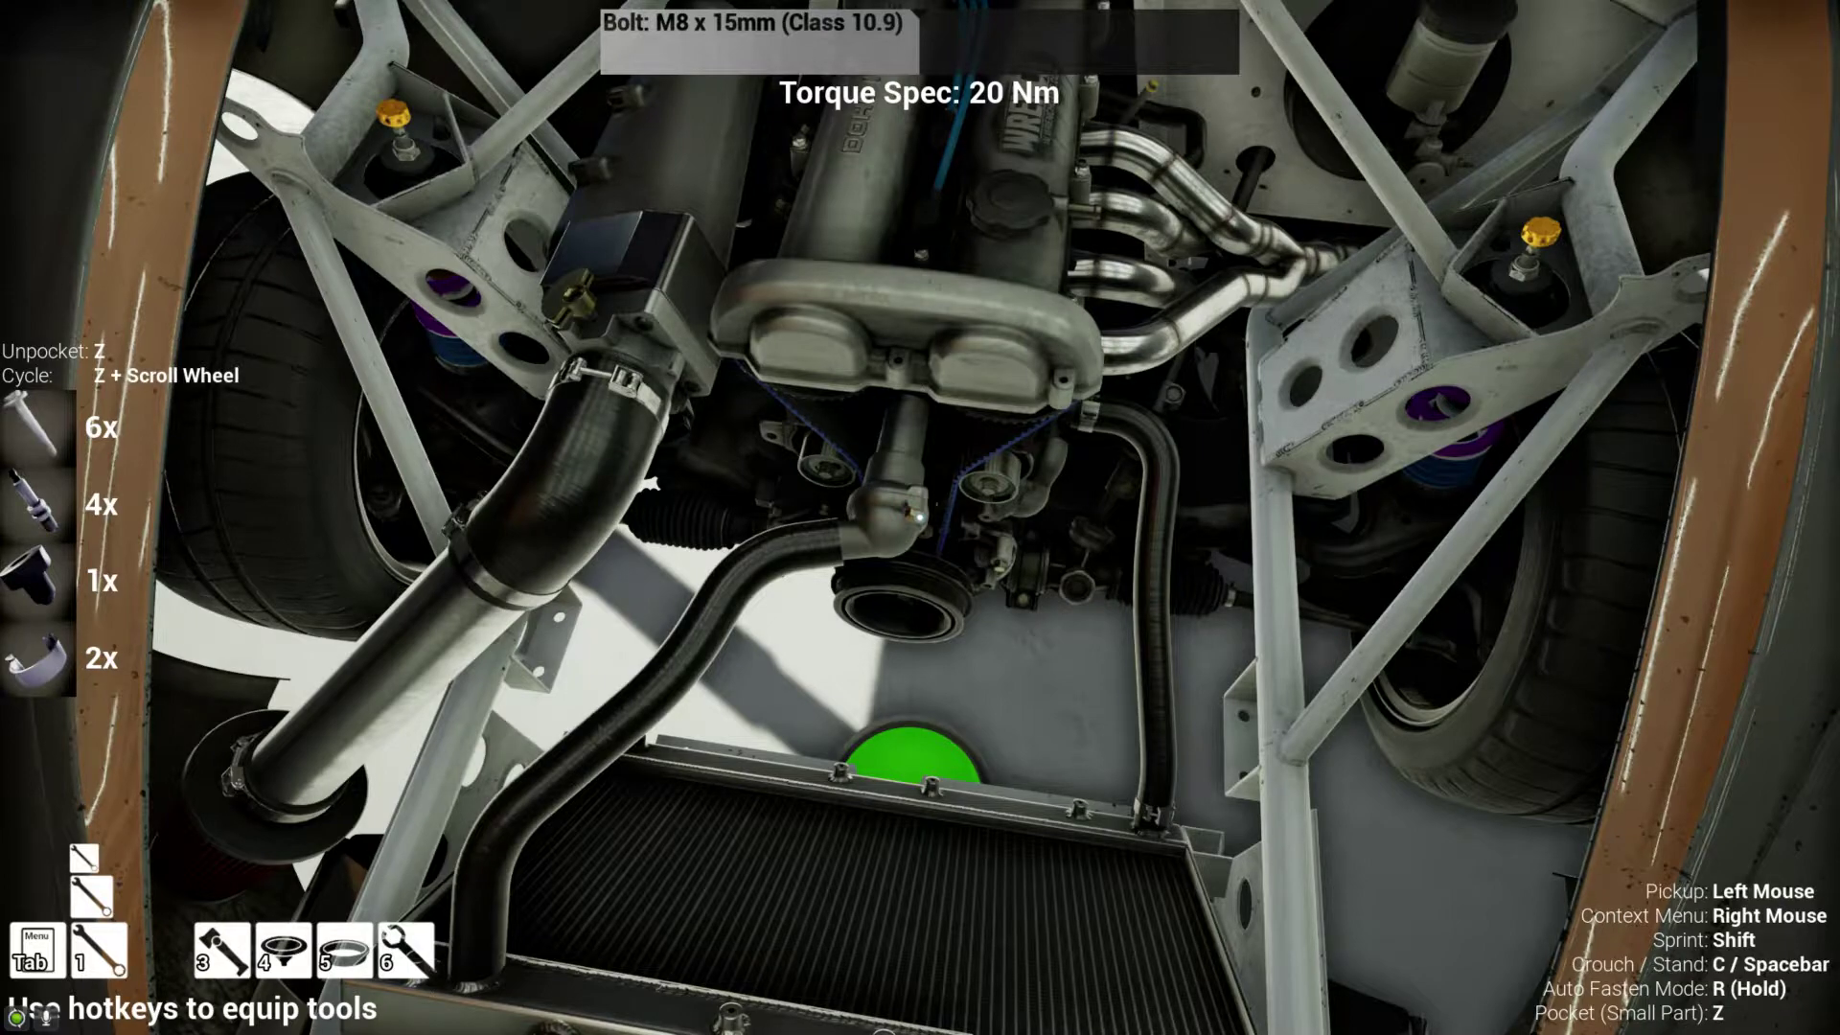
{"action": "key", "text": "1"}
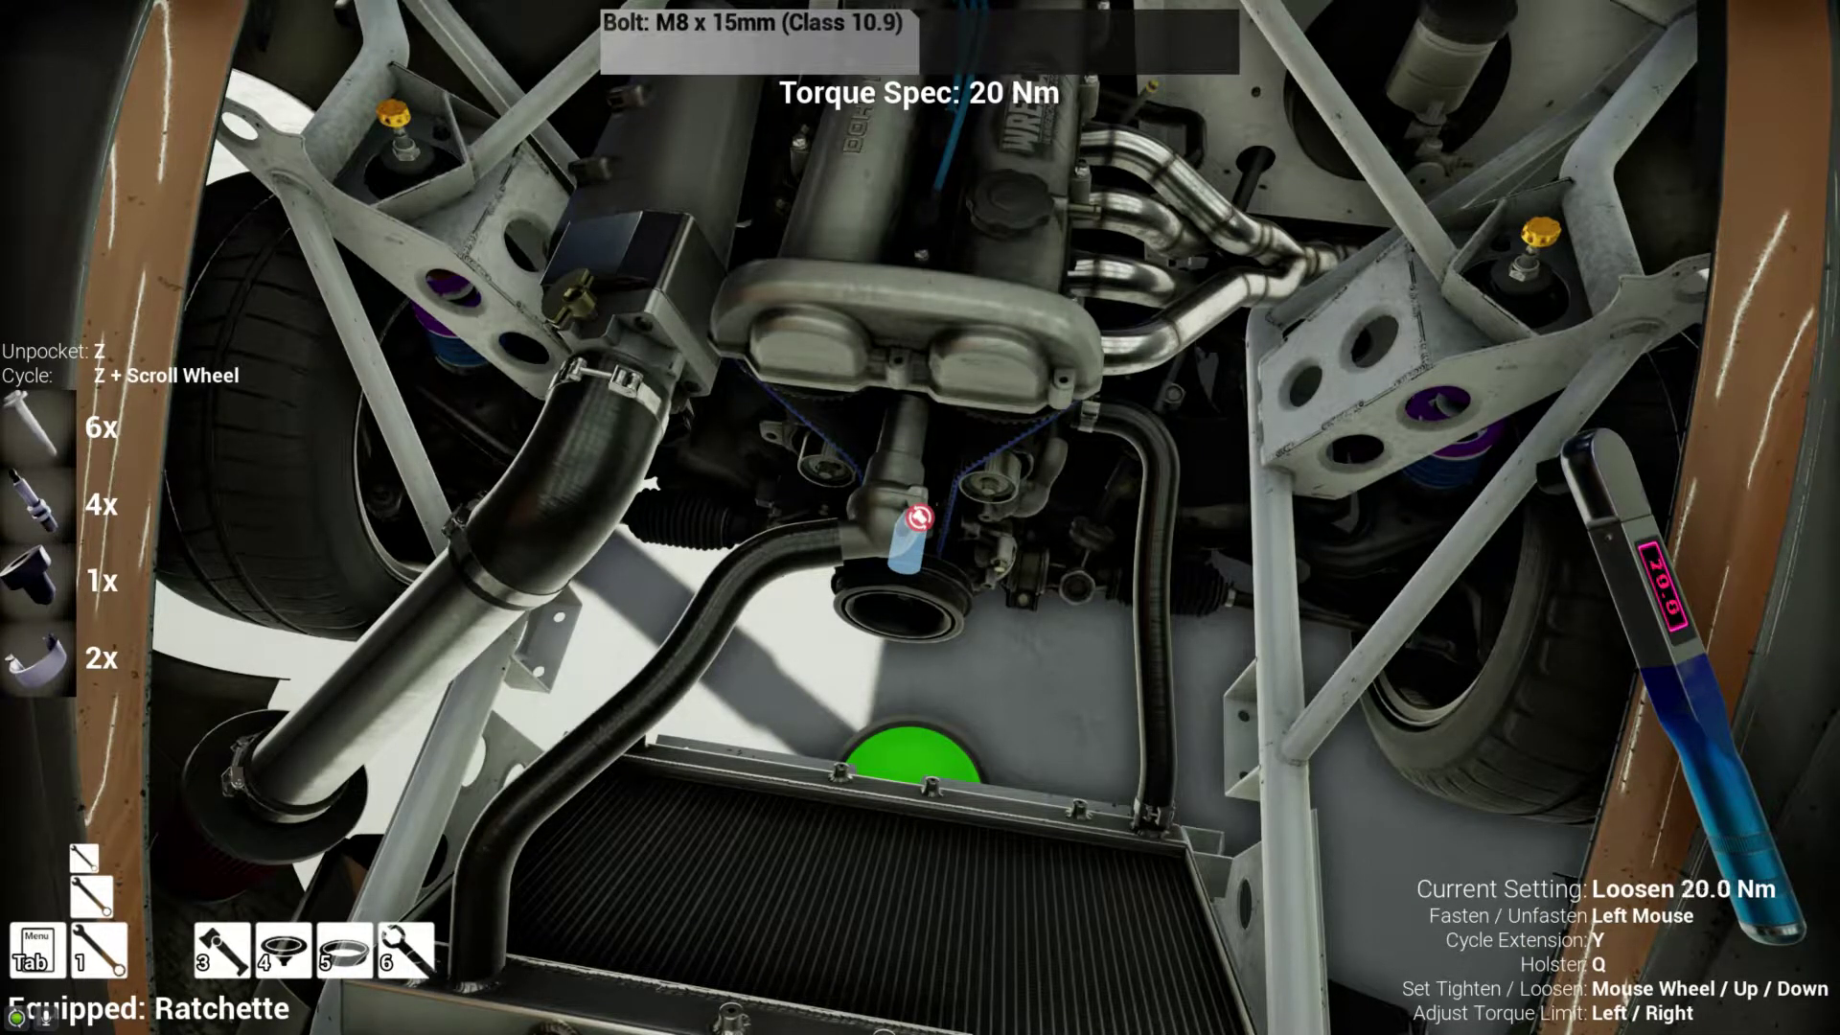
{"action": "left_click", "coordinate": [917, 517]}
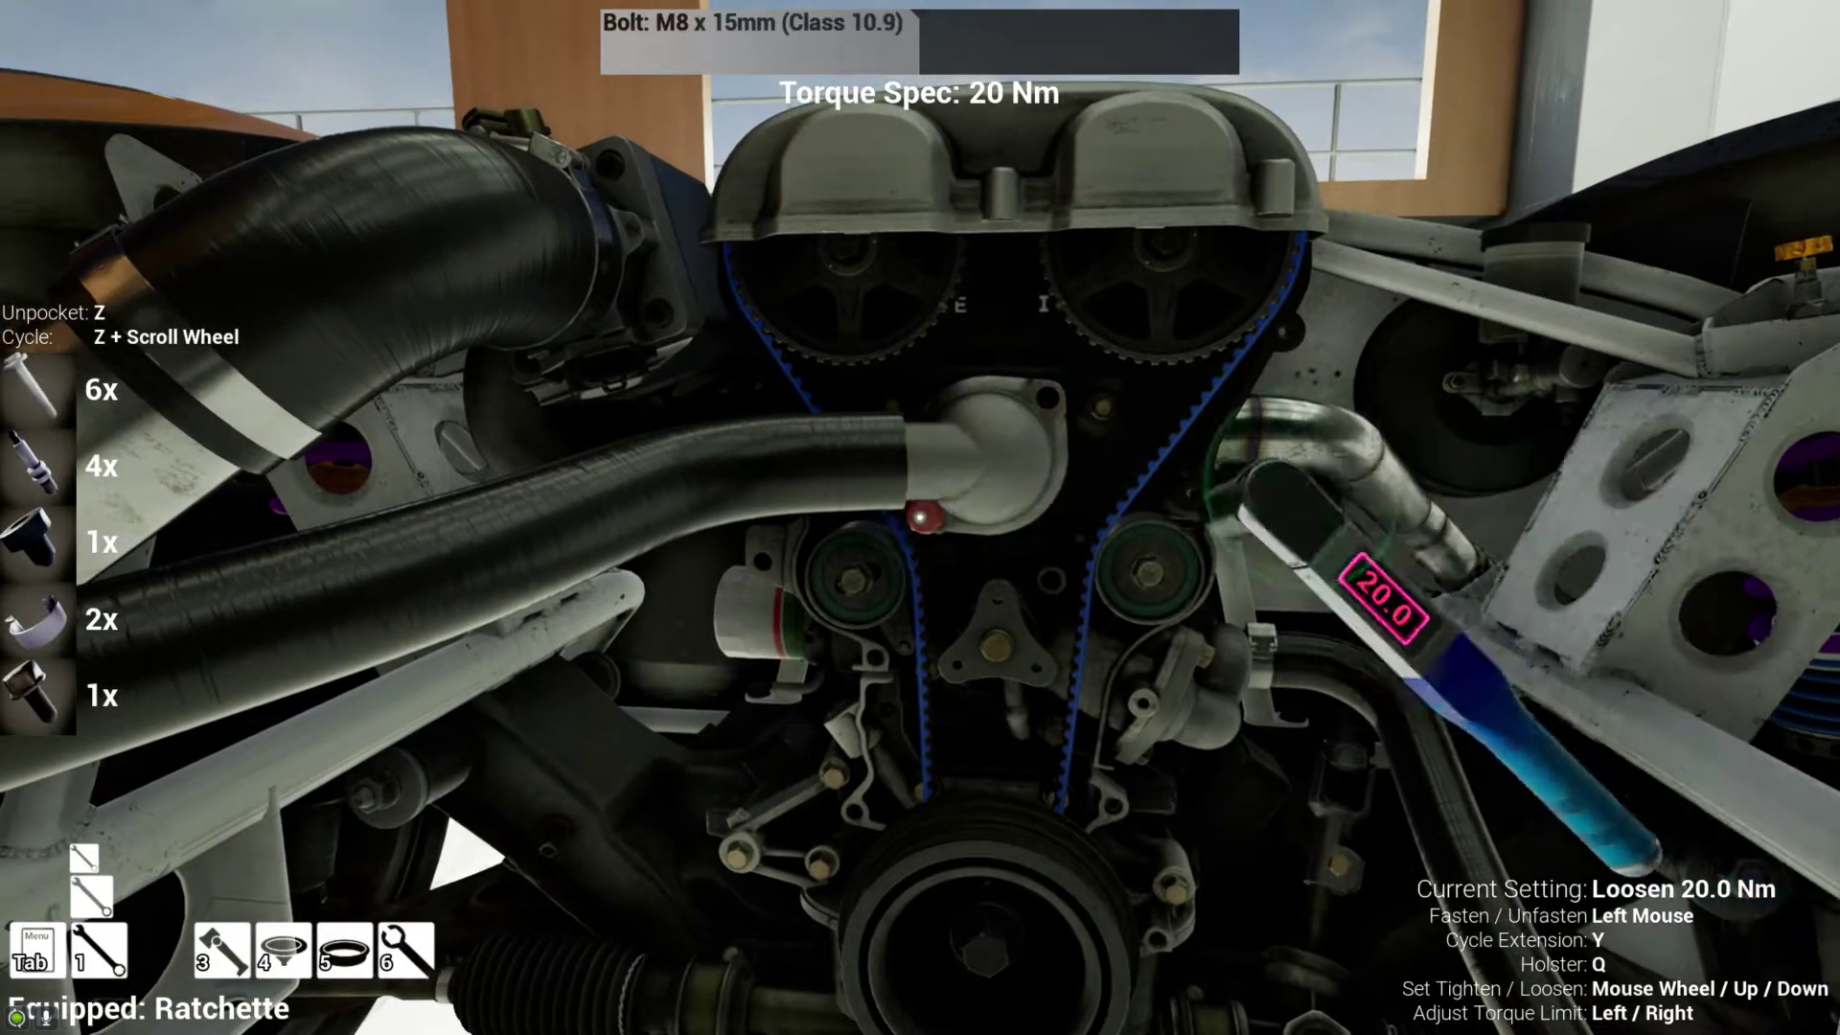
{"action": "left_click", "coordinate": [918, 515]}
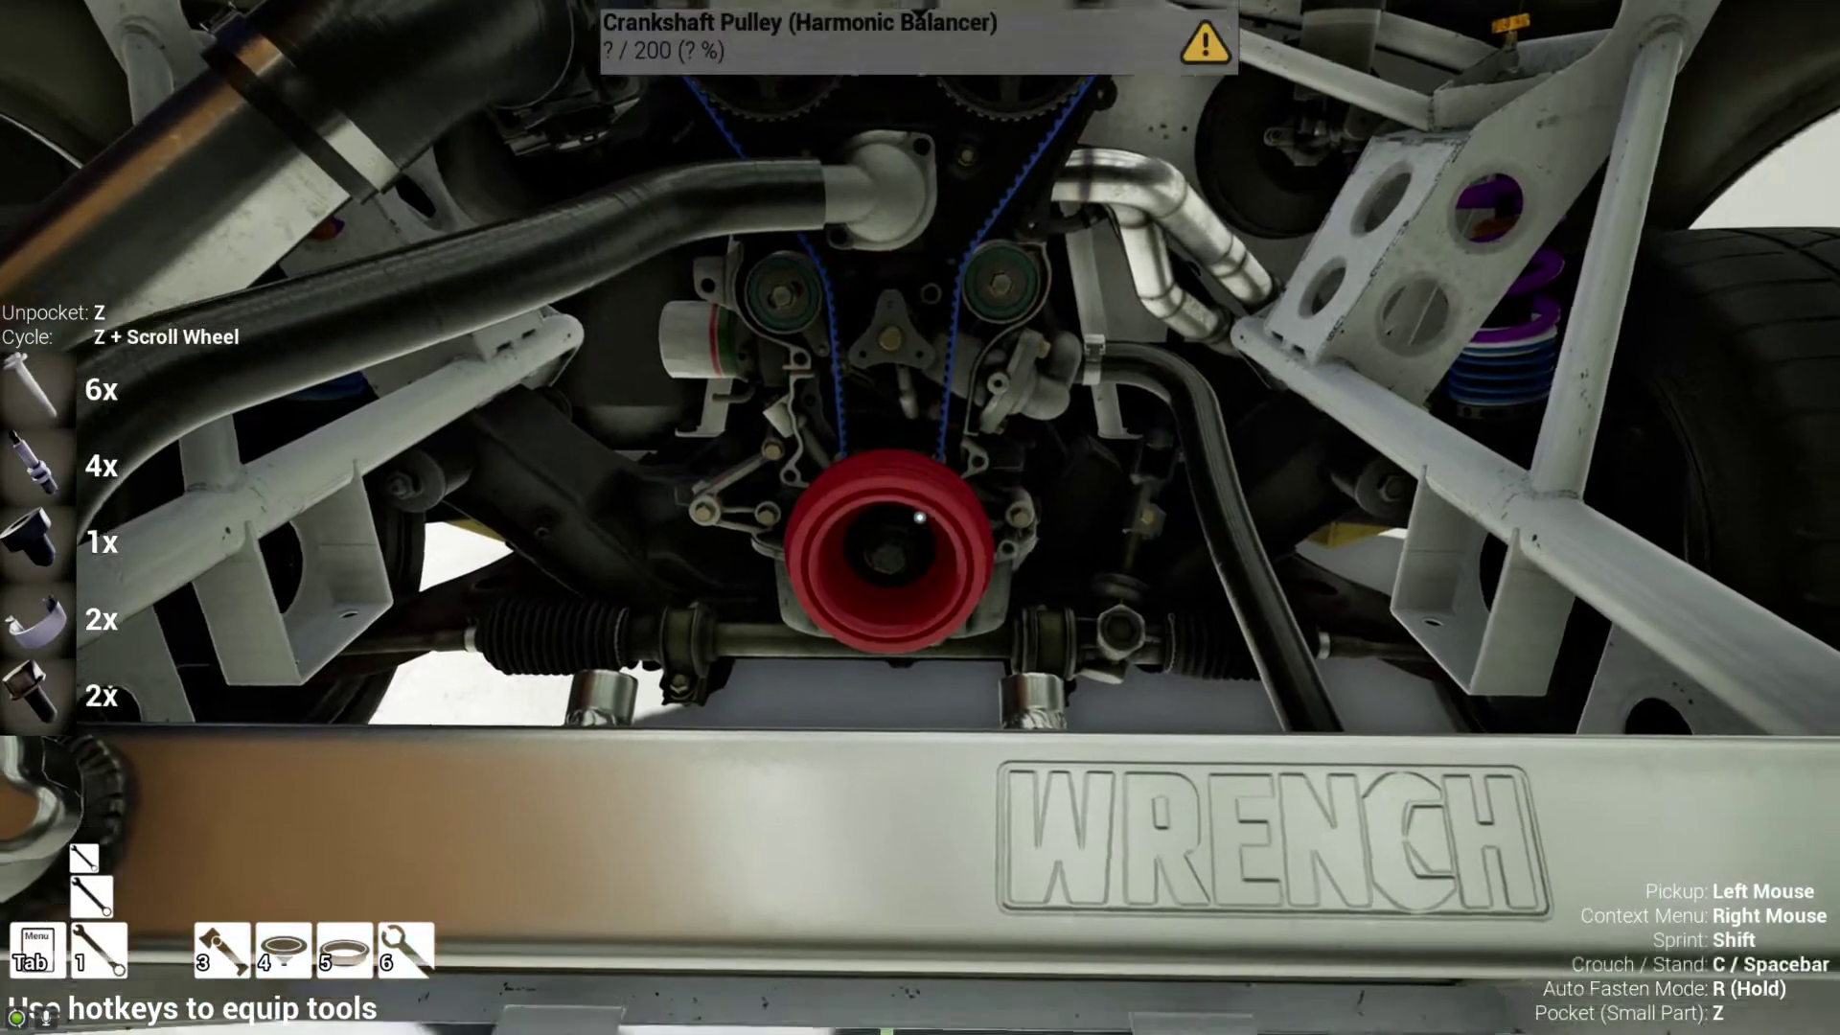
{"action": "key", "text": "Tab"}
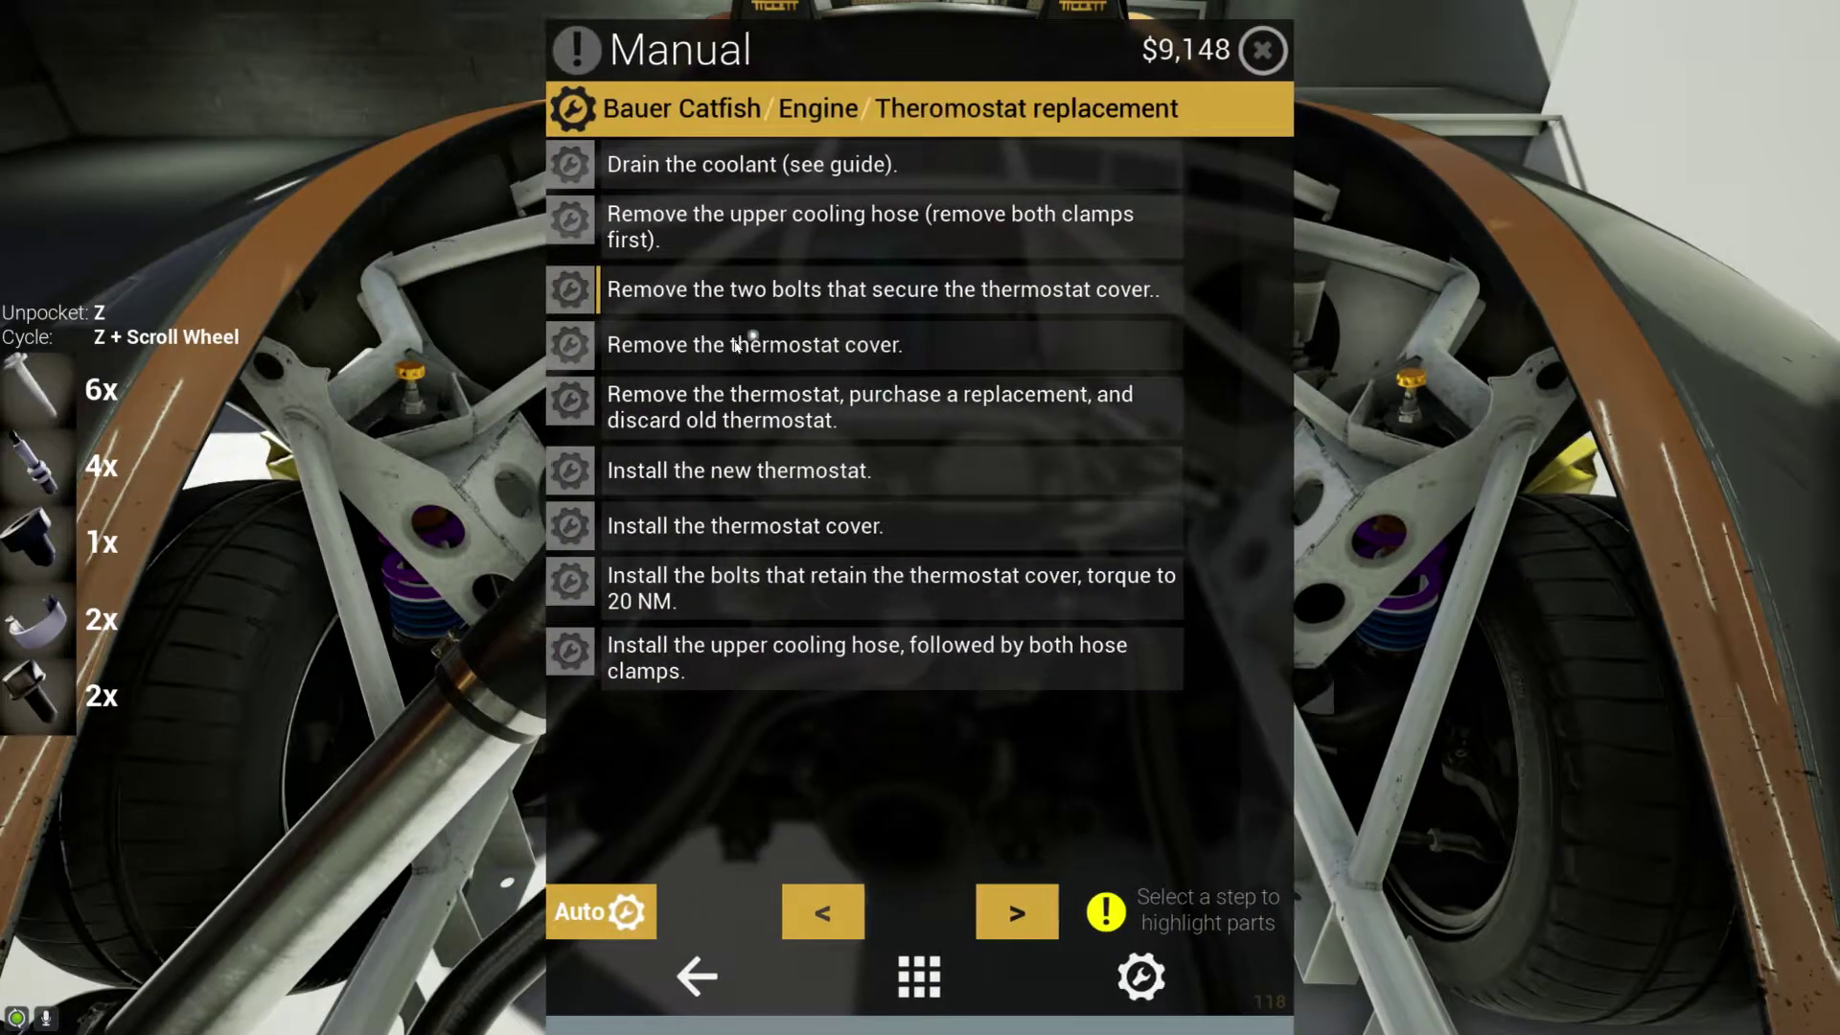
- Put down the held hose and review the thermostat replacement steps
{"action": "key", "text": "Tab"}
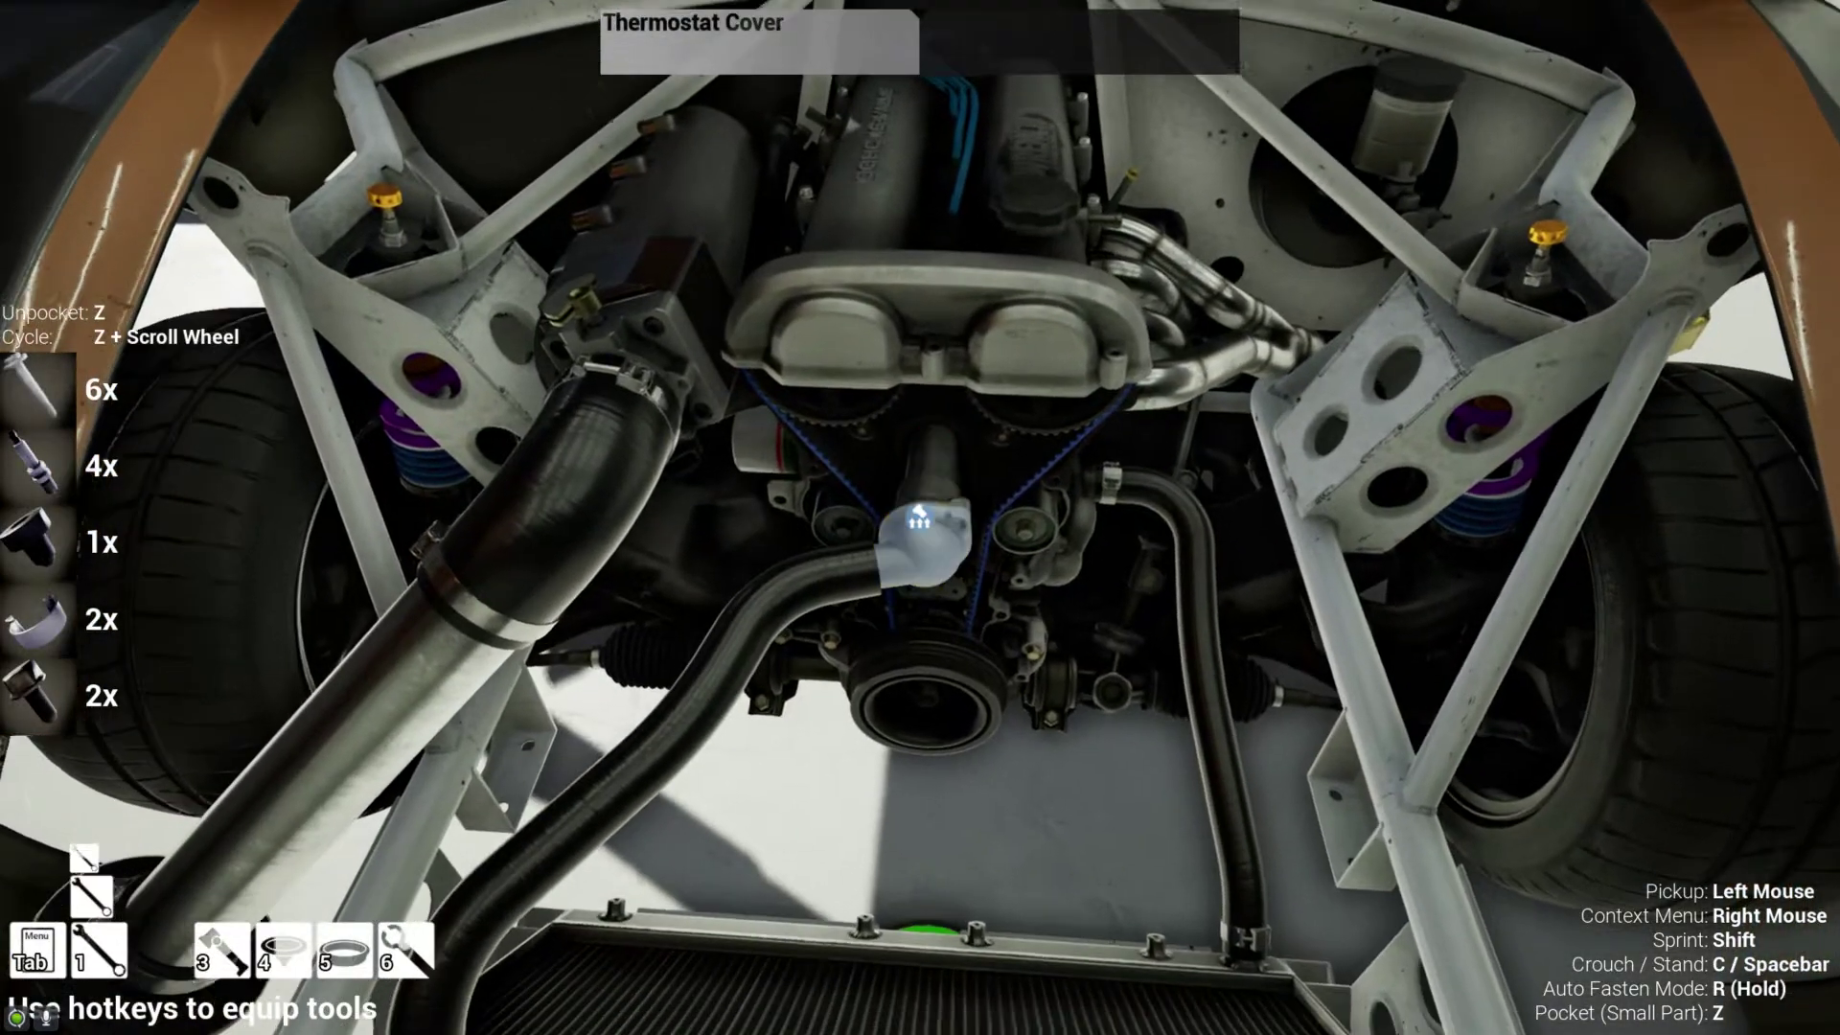
{"action": "key", "text": "s"}
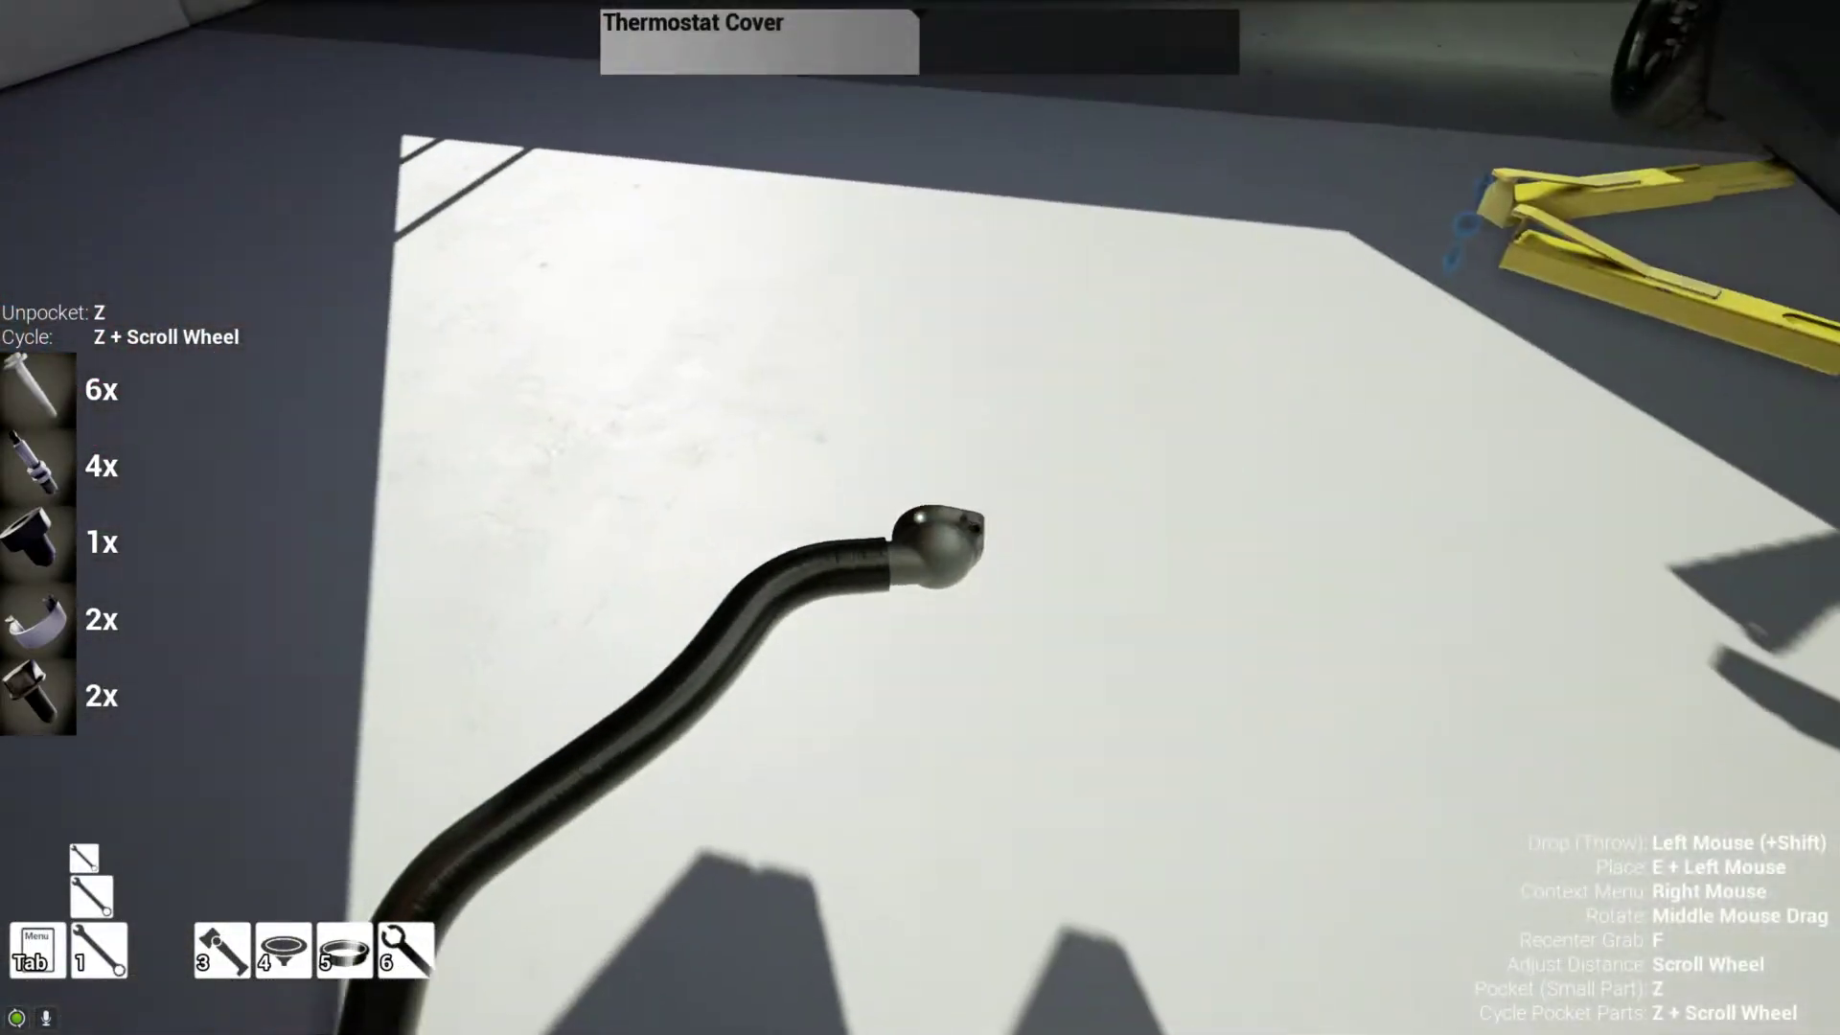
{"action": "left_click", "coordinate": [920, 518]}
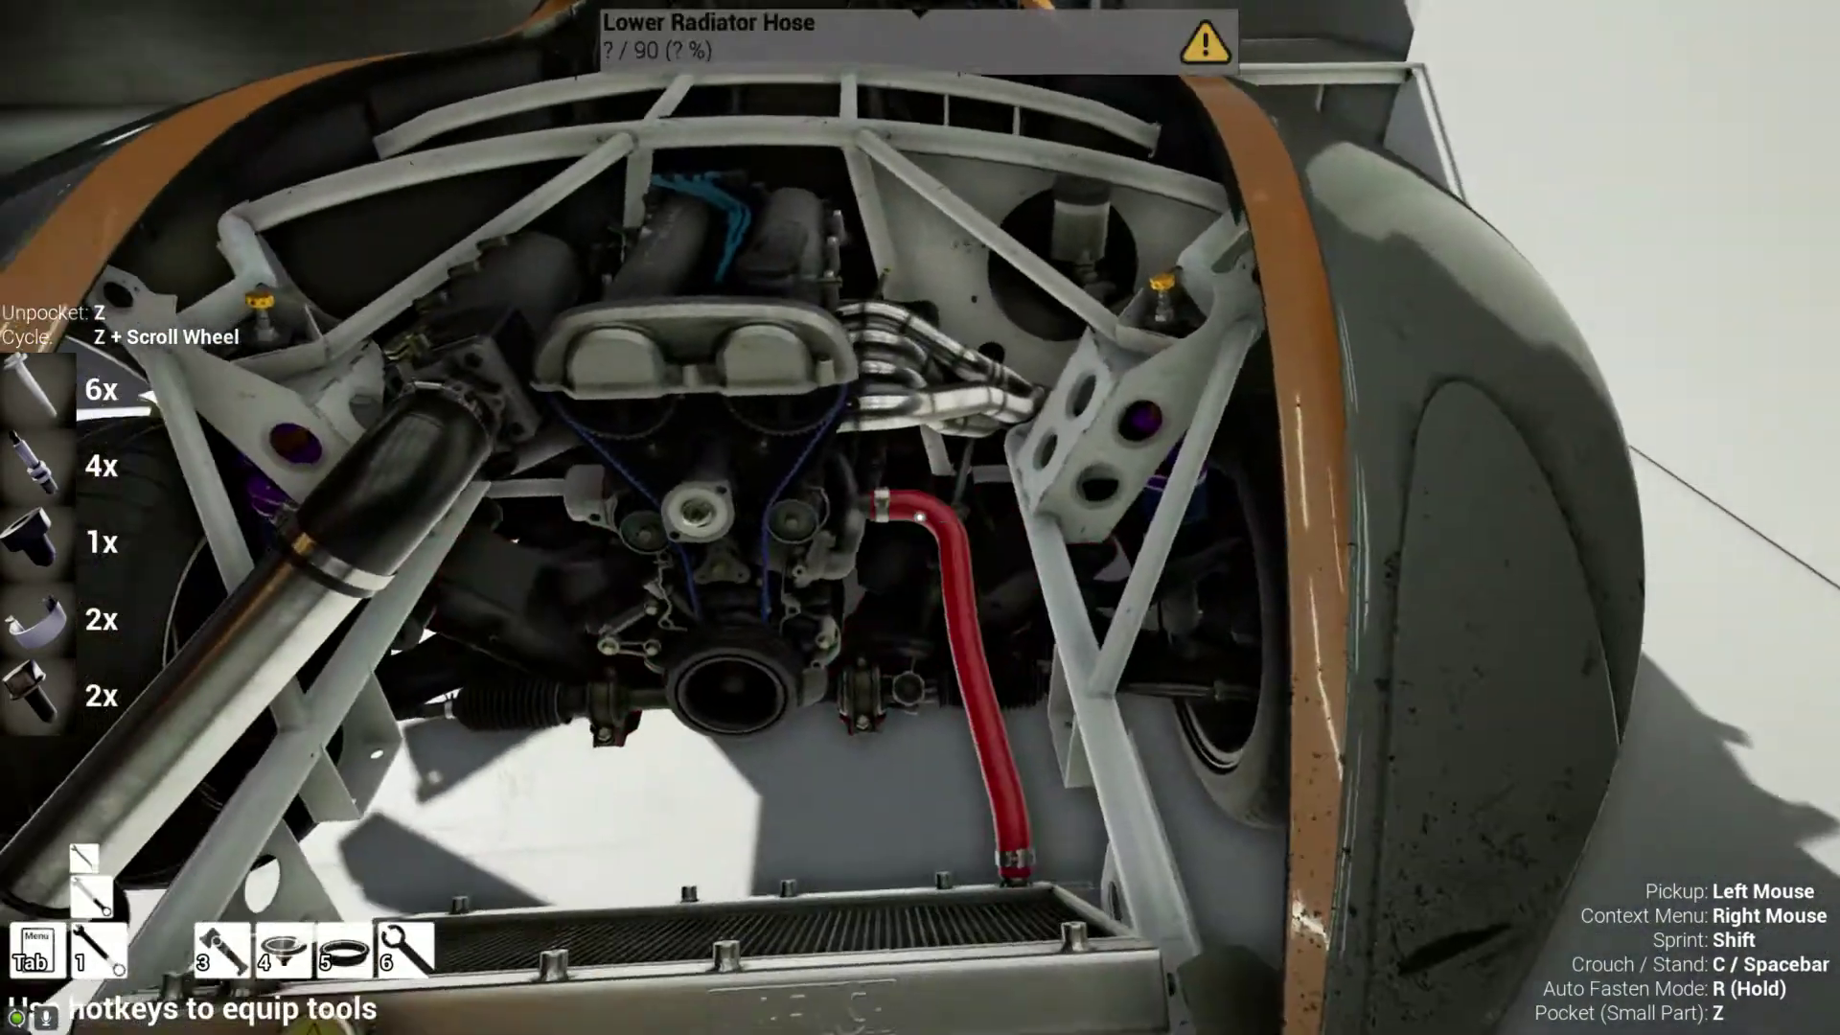
{"action": "key", "text": "Tab"}
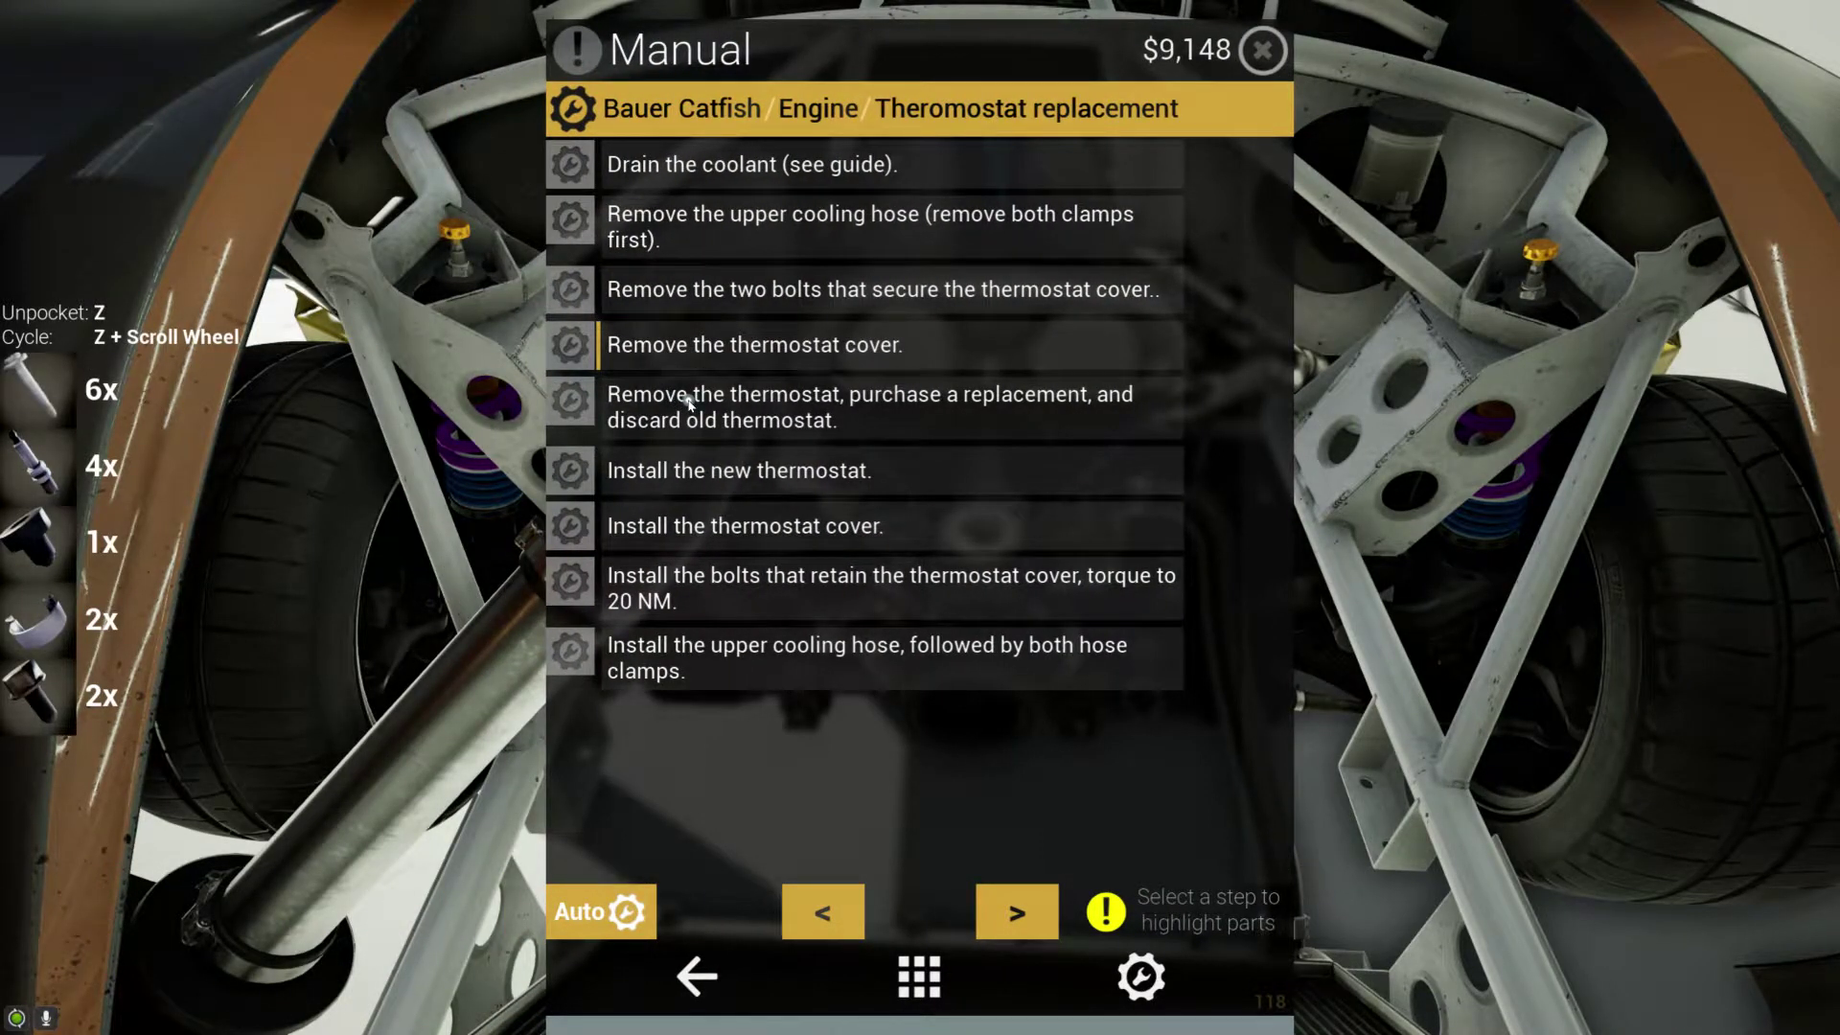
{"action": "key", "text": "Tab"}
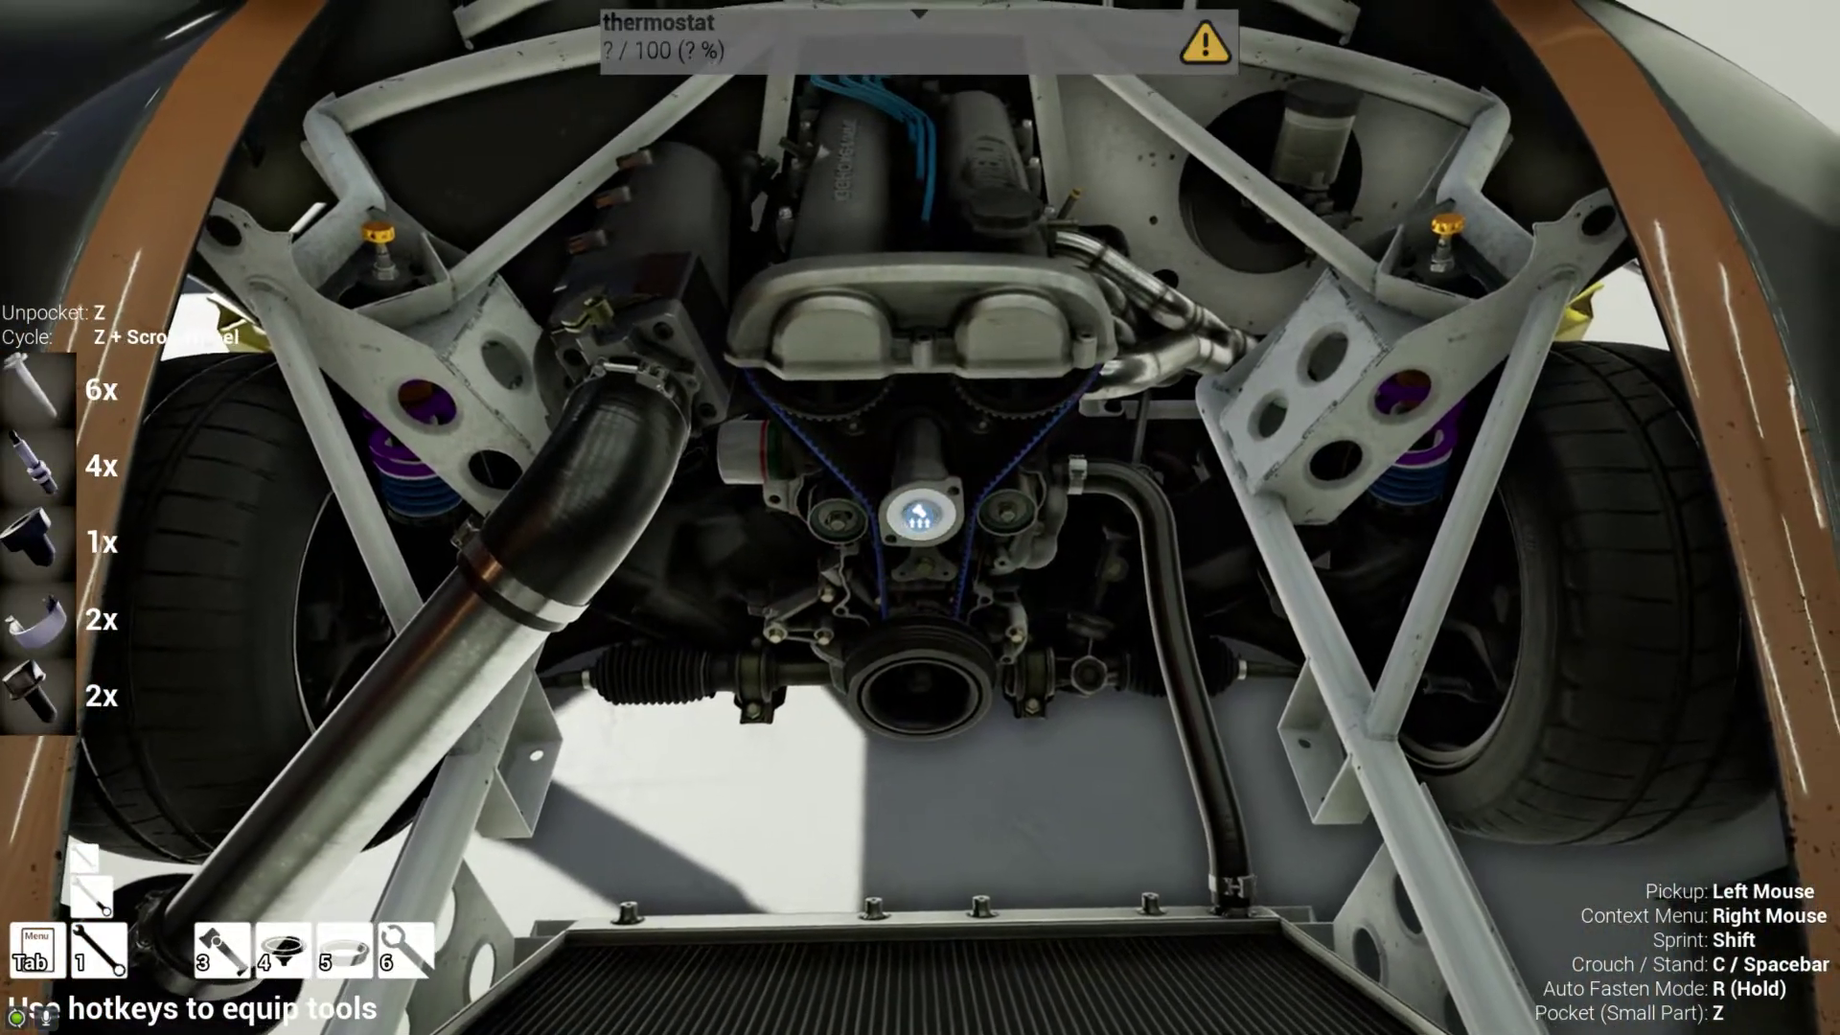
- Pull the old thermostat out of its housing and discard it in the disposal bin
{"action": "left_click", "coordinate": [921, 518]}
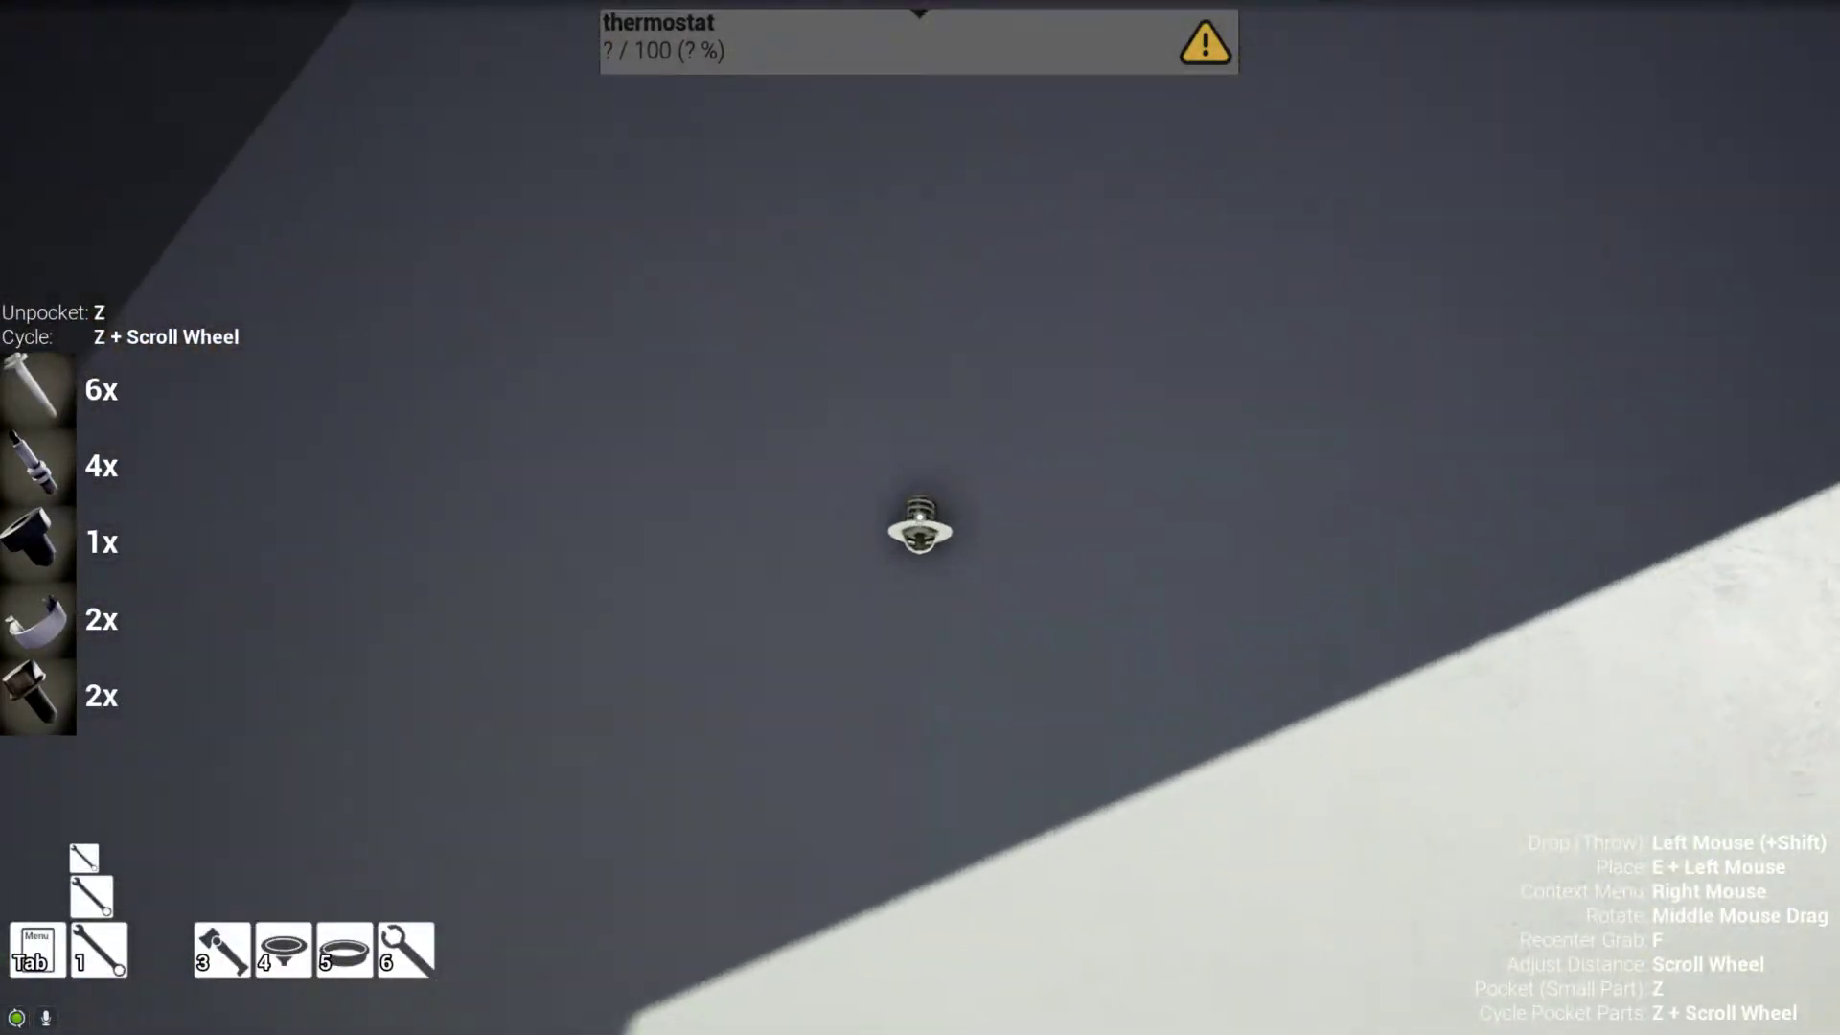
{"action": "left_click", "coordinate": [921, 517]}
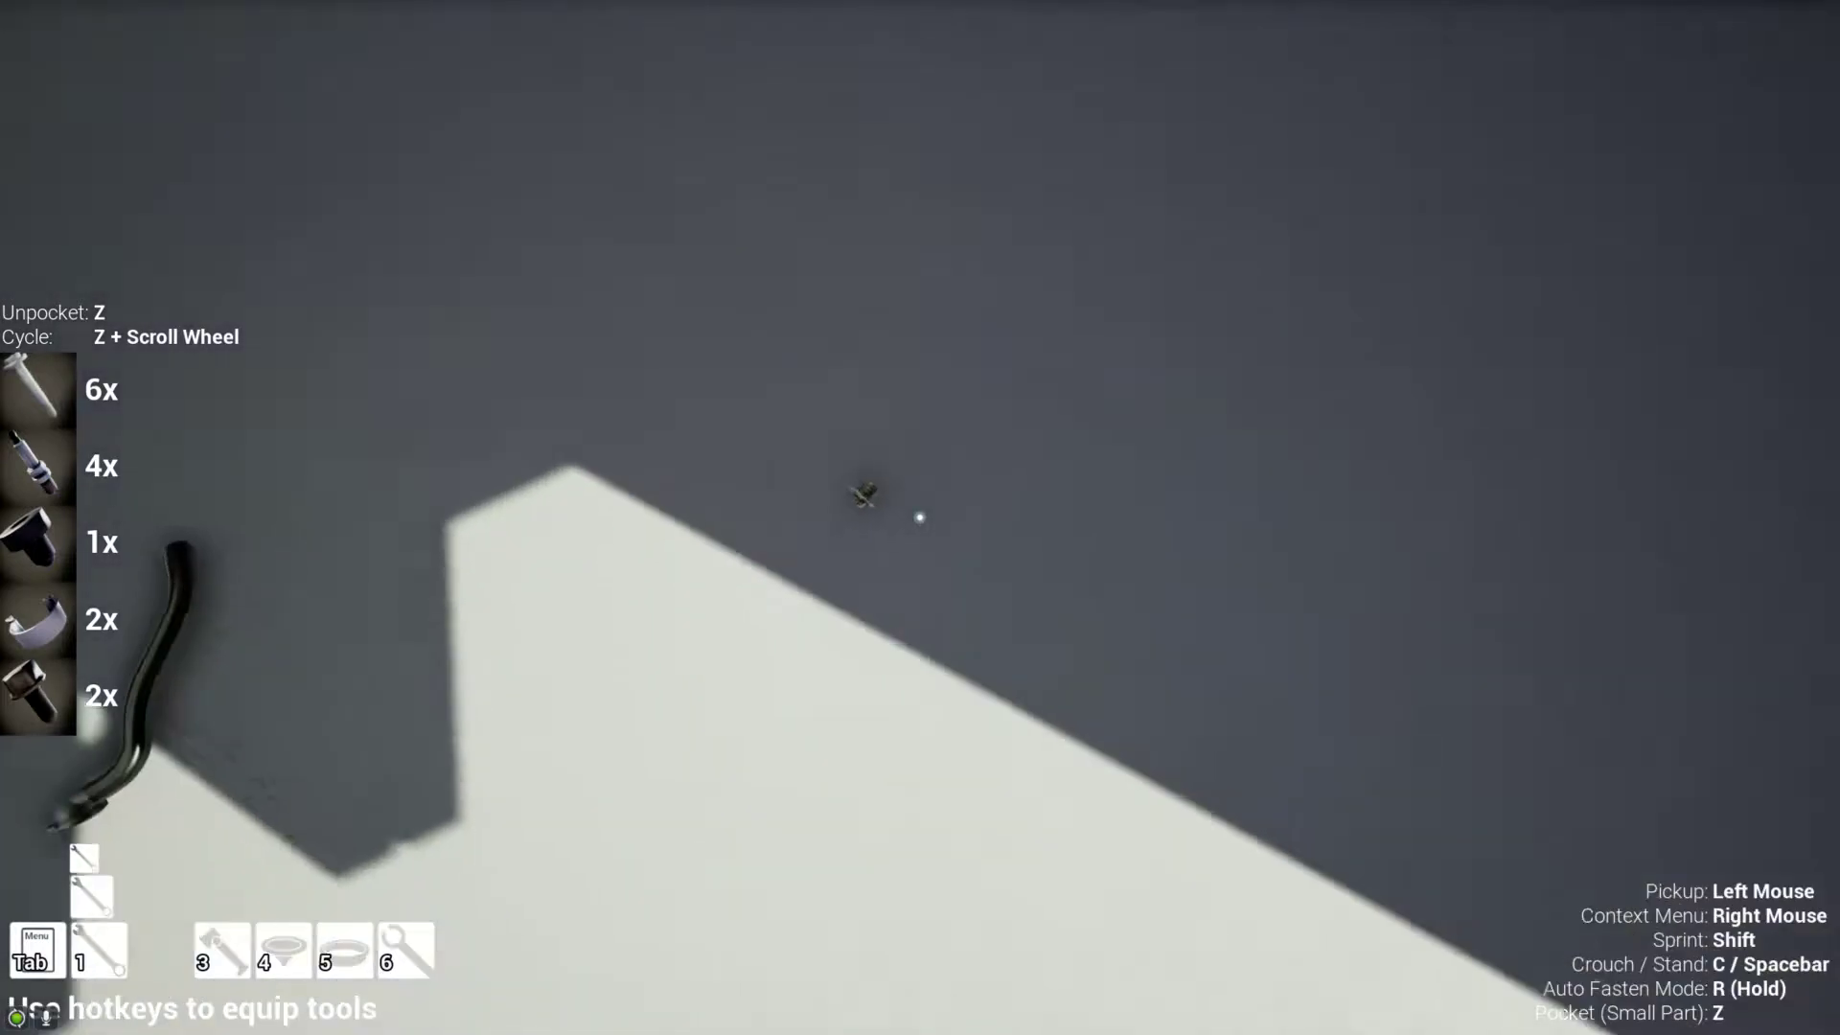
{"action": "left_click", "coordinate": [920, 518]}
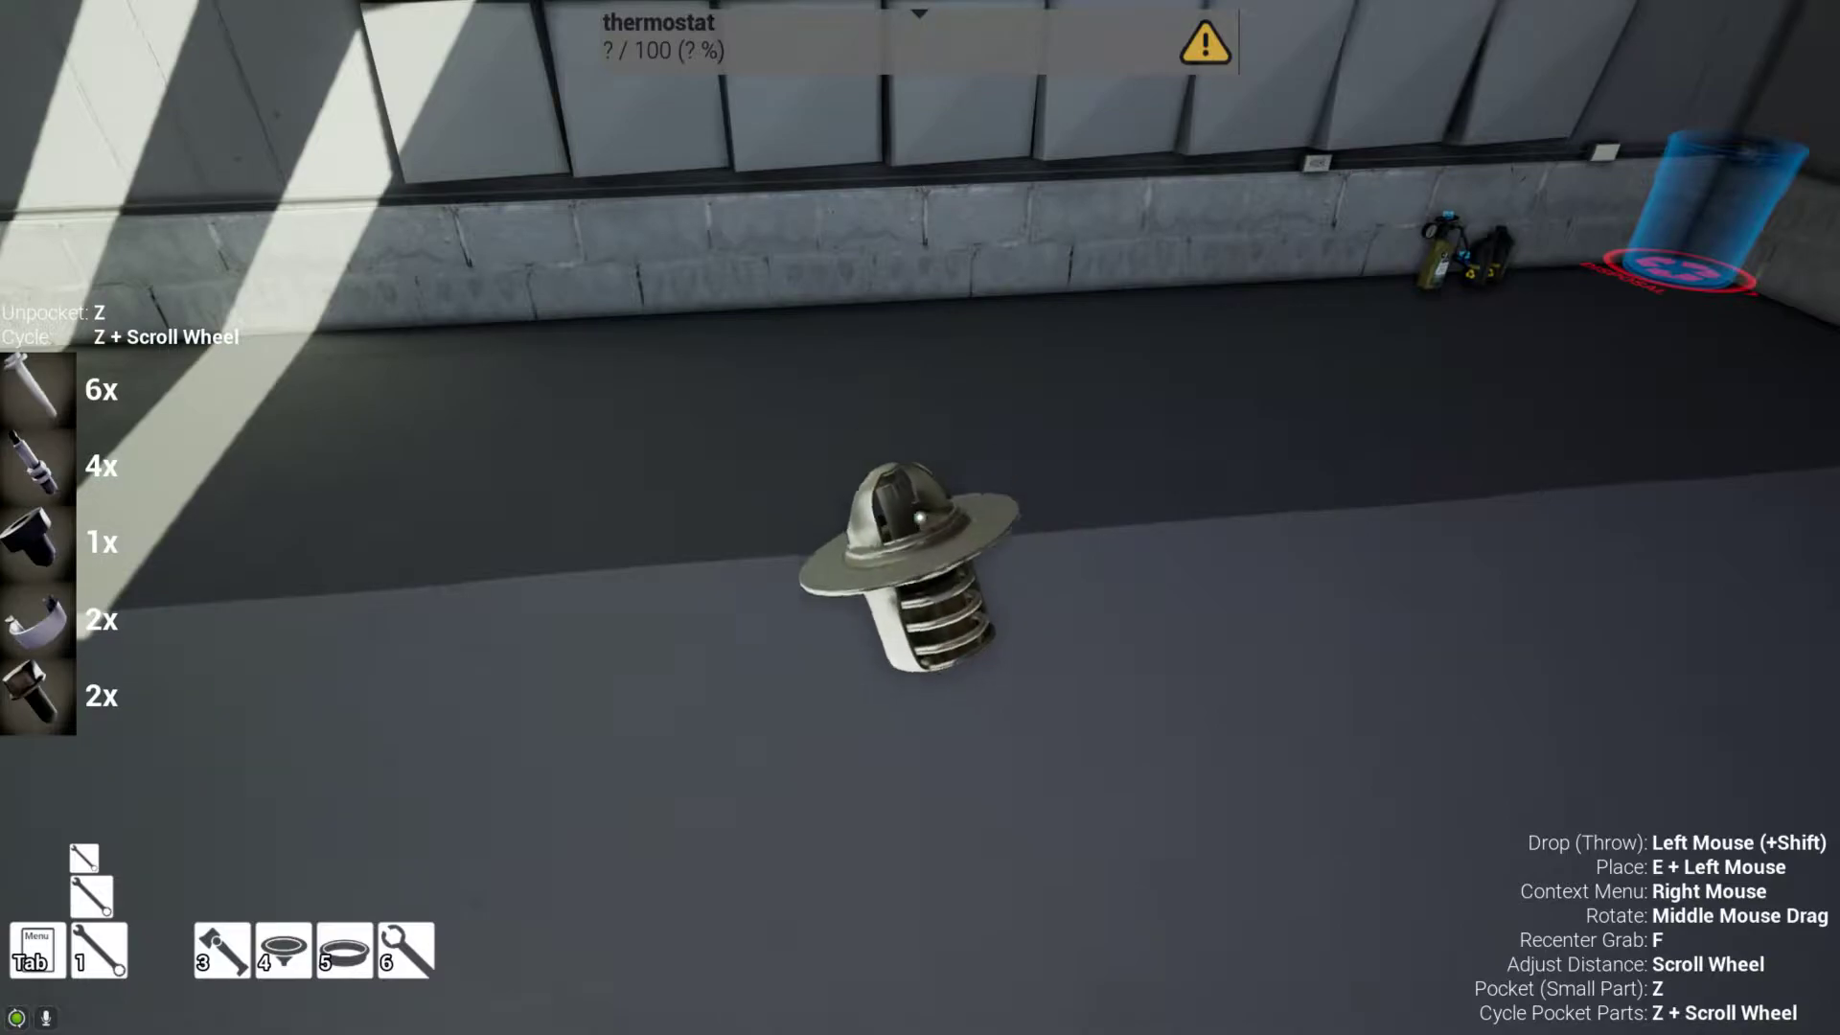
{"action": "key", "text": "w"}
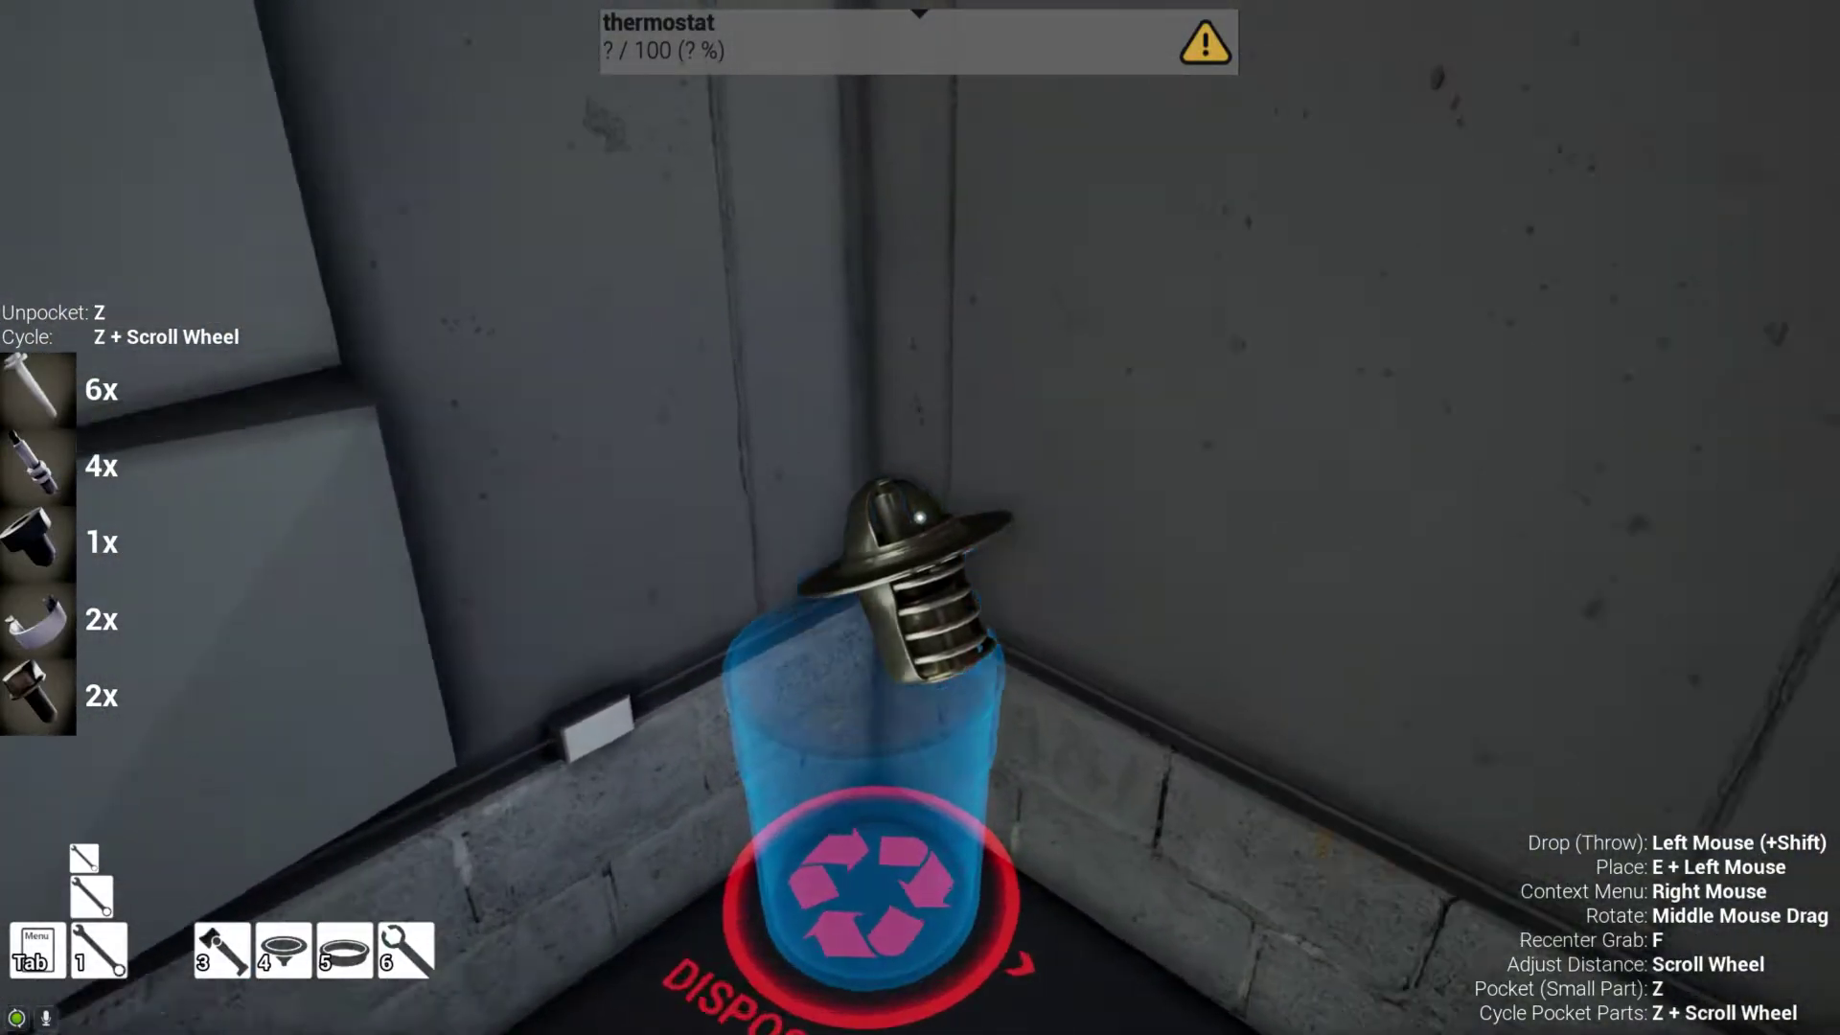
{"action": "left_click", "coordinate": [921, 517]}
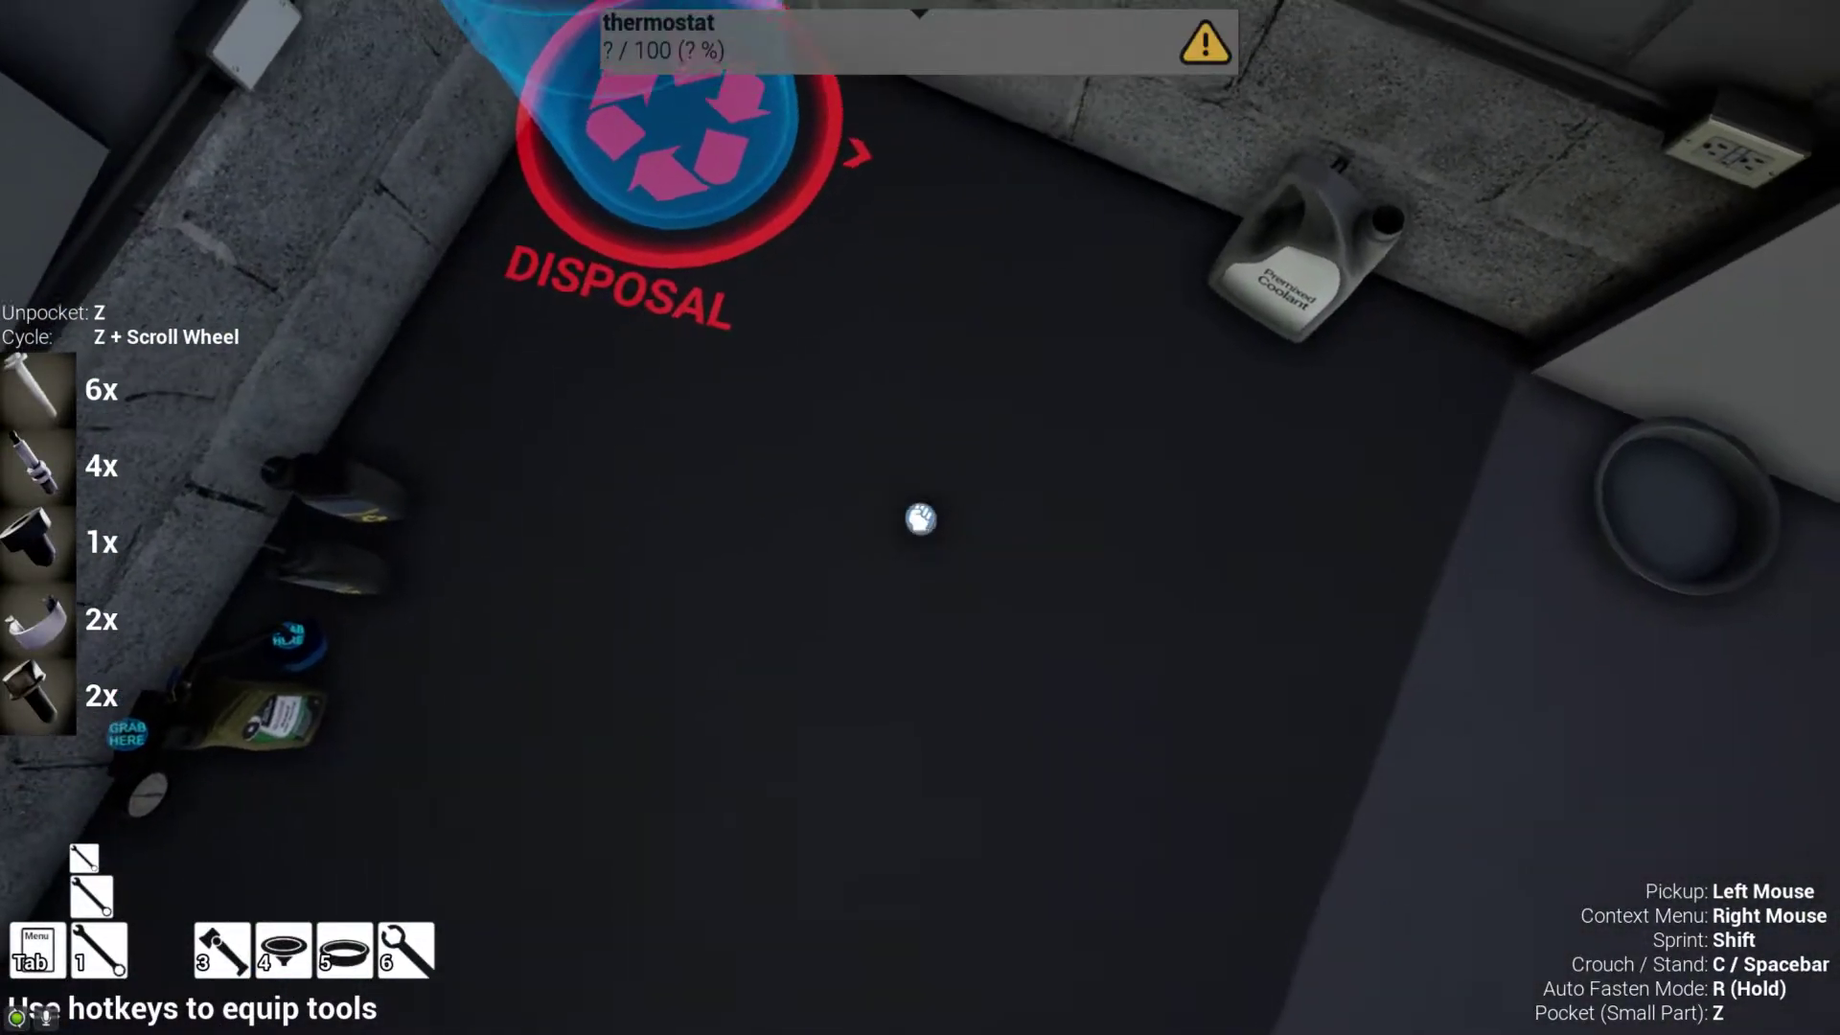
{"action": "left_click", "coordinate": [921, 519]}
{"action": "left_click", "coordinate": [921, 518]}
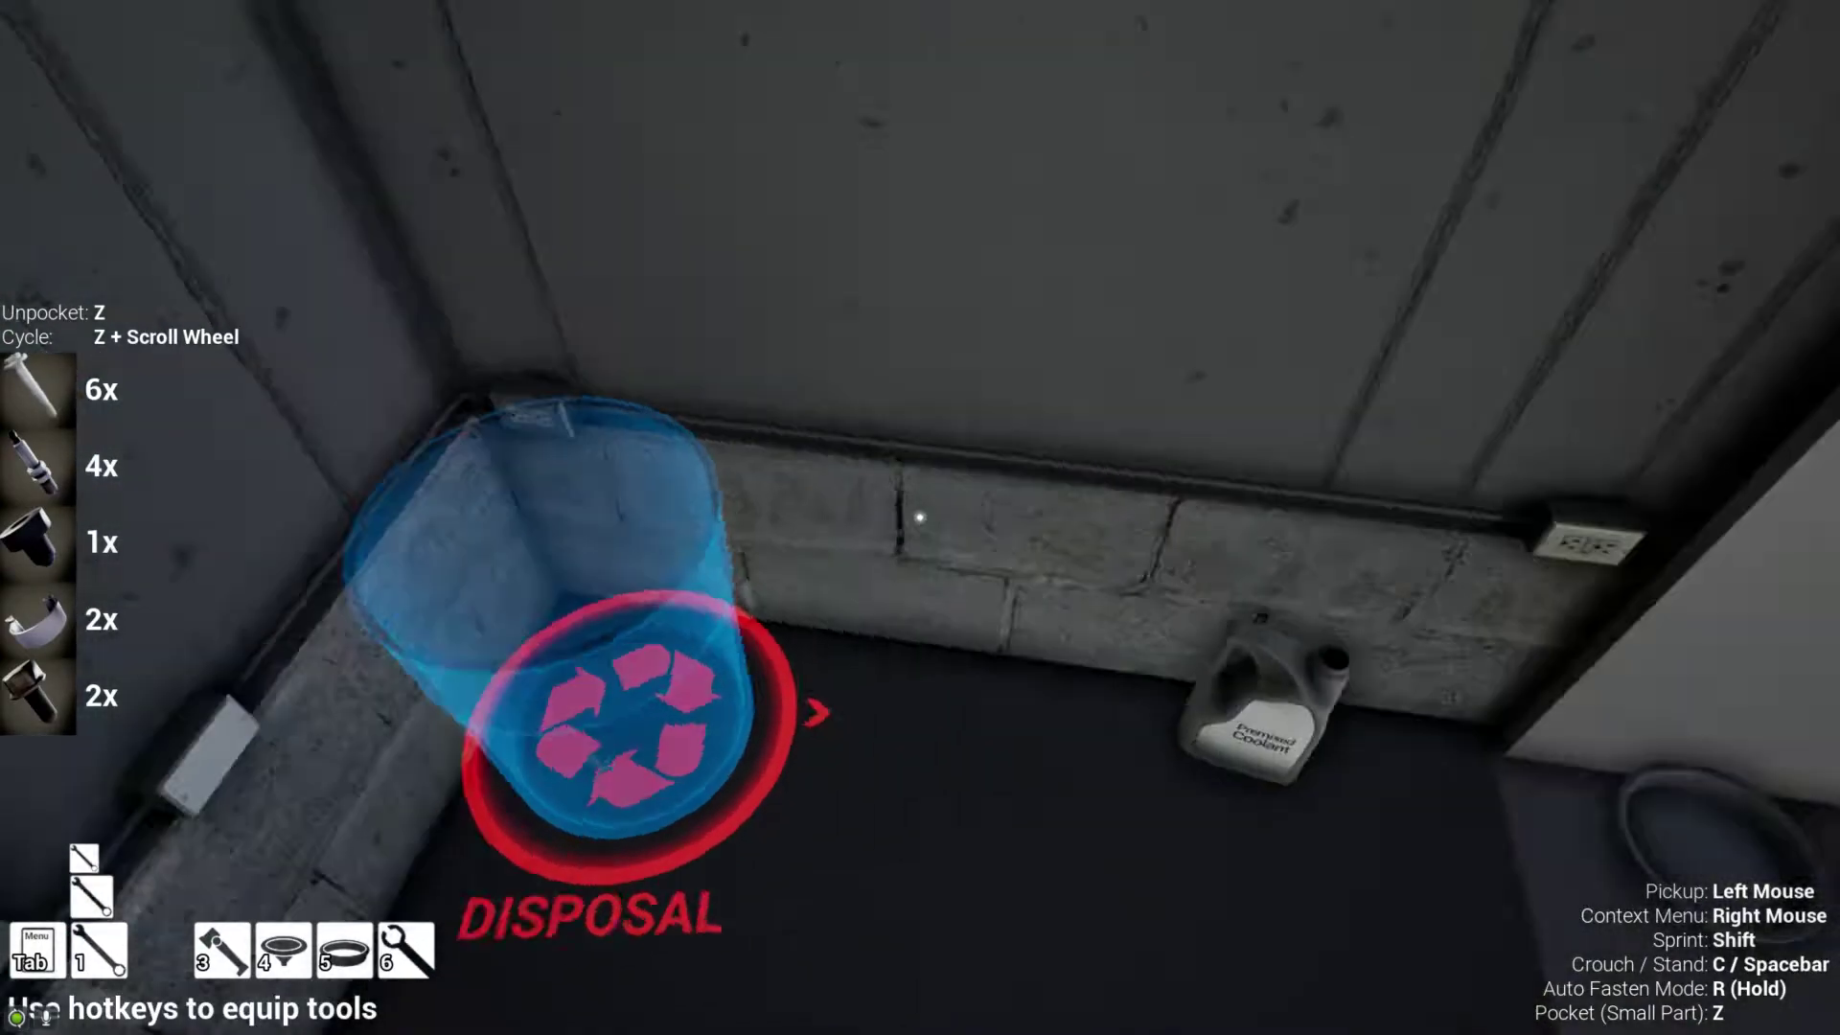
{"action": "key", "text": "Tab"}
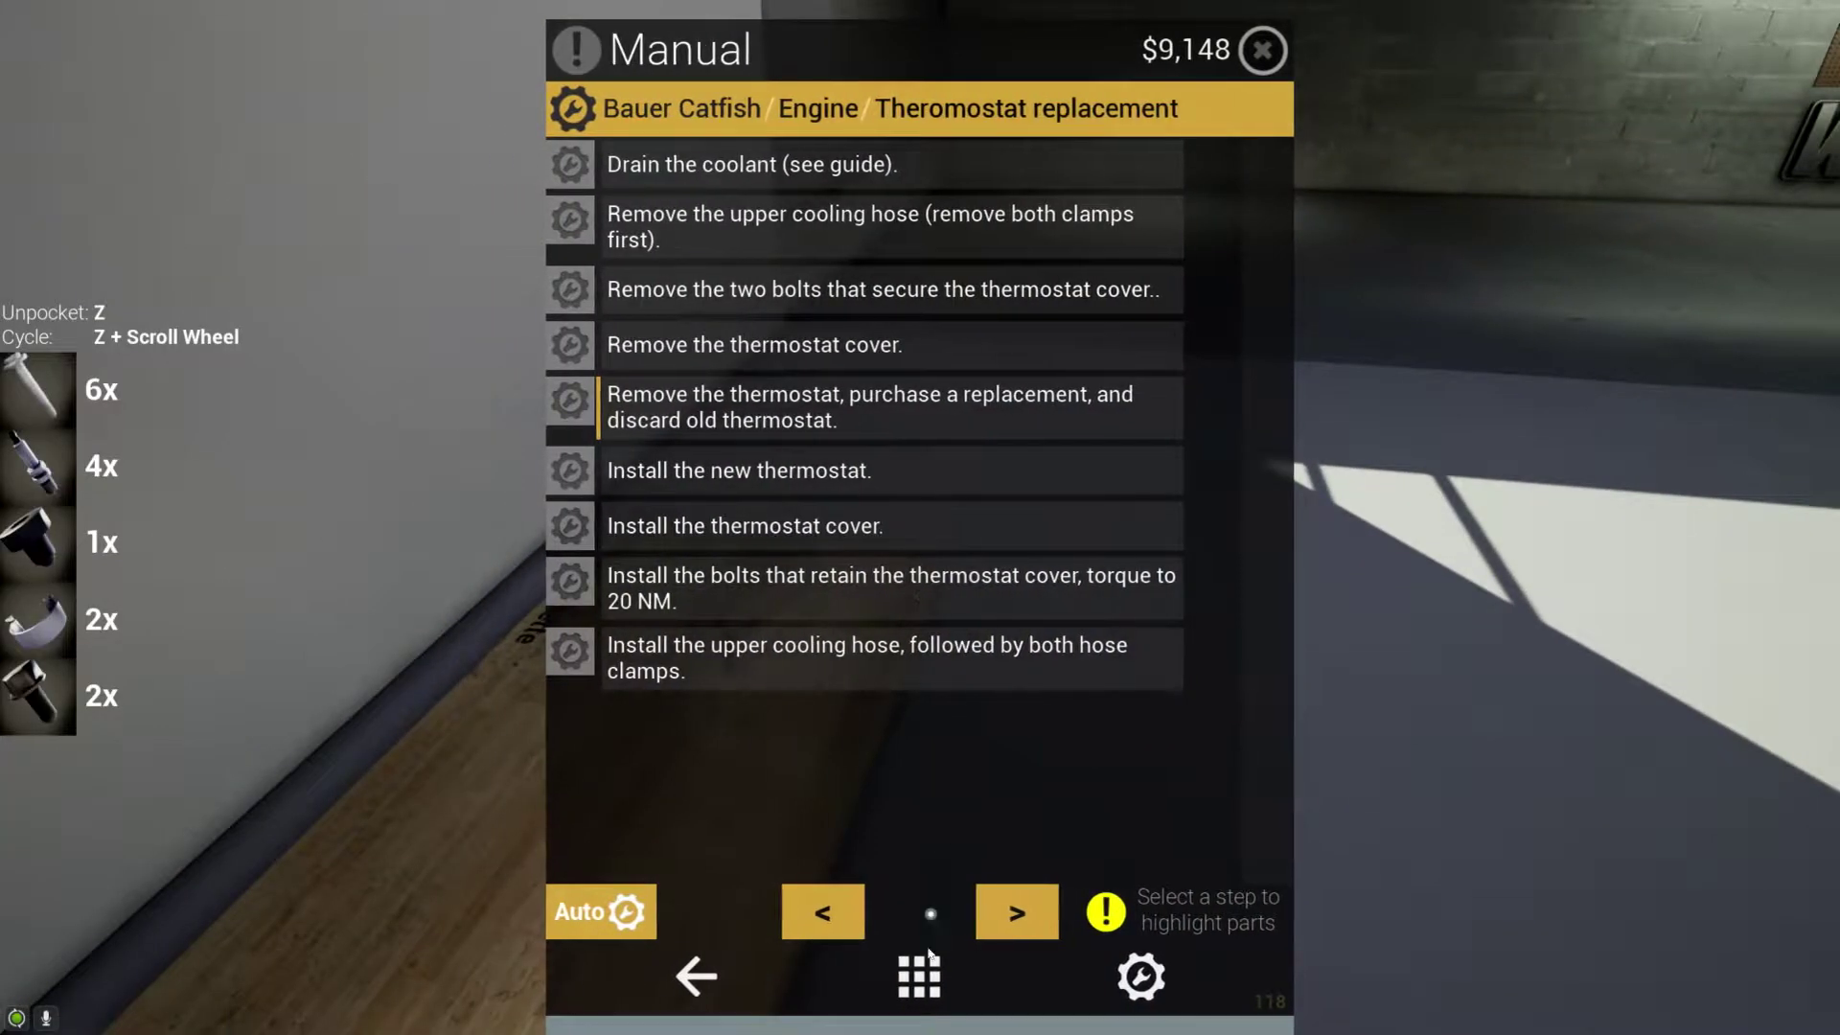
- Find 'therm' in the parts catalog and buy the $8 Thermostat for pallet delivery
{"action": "left_click", "coordinate": [933, 995]}
{"action": "left_click", "coordinate": [1210, 213]}
{"action": "type", "text": "the"}
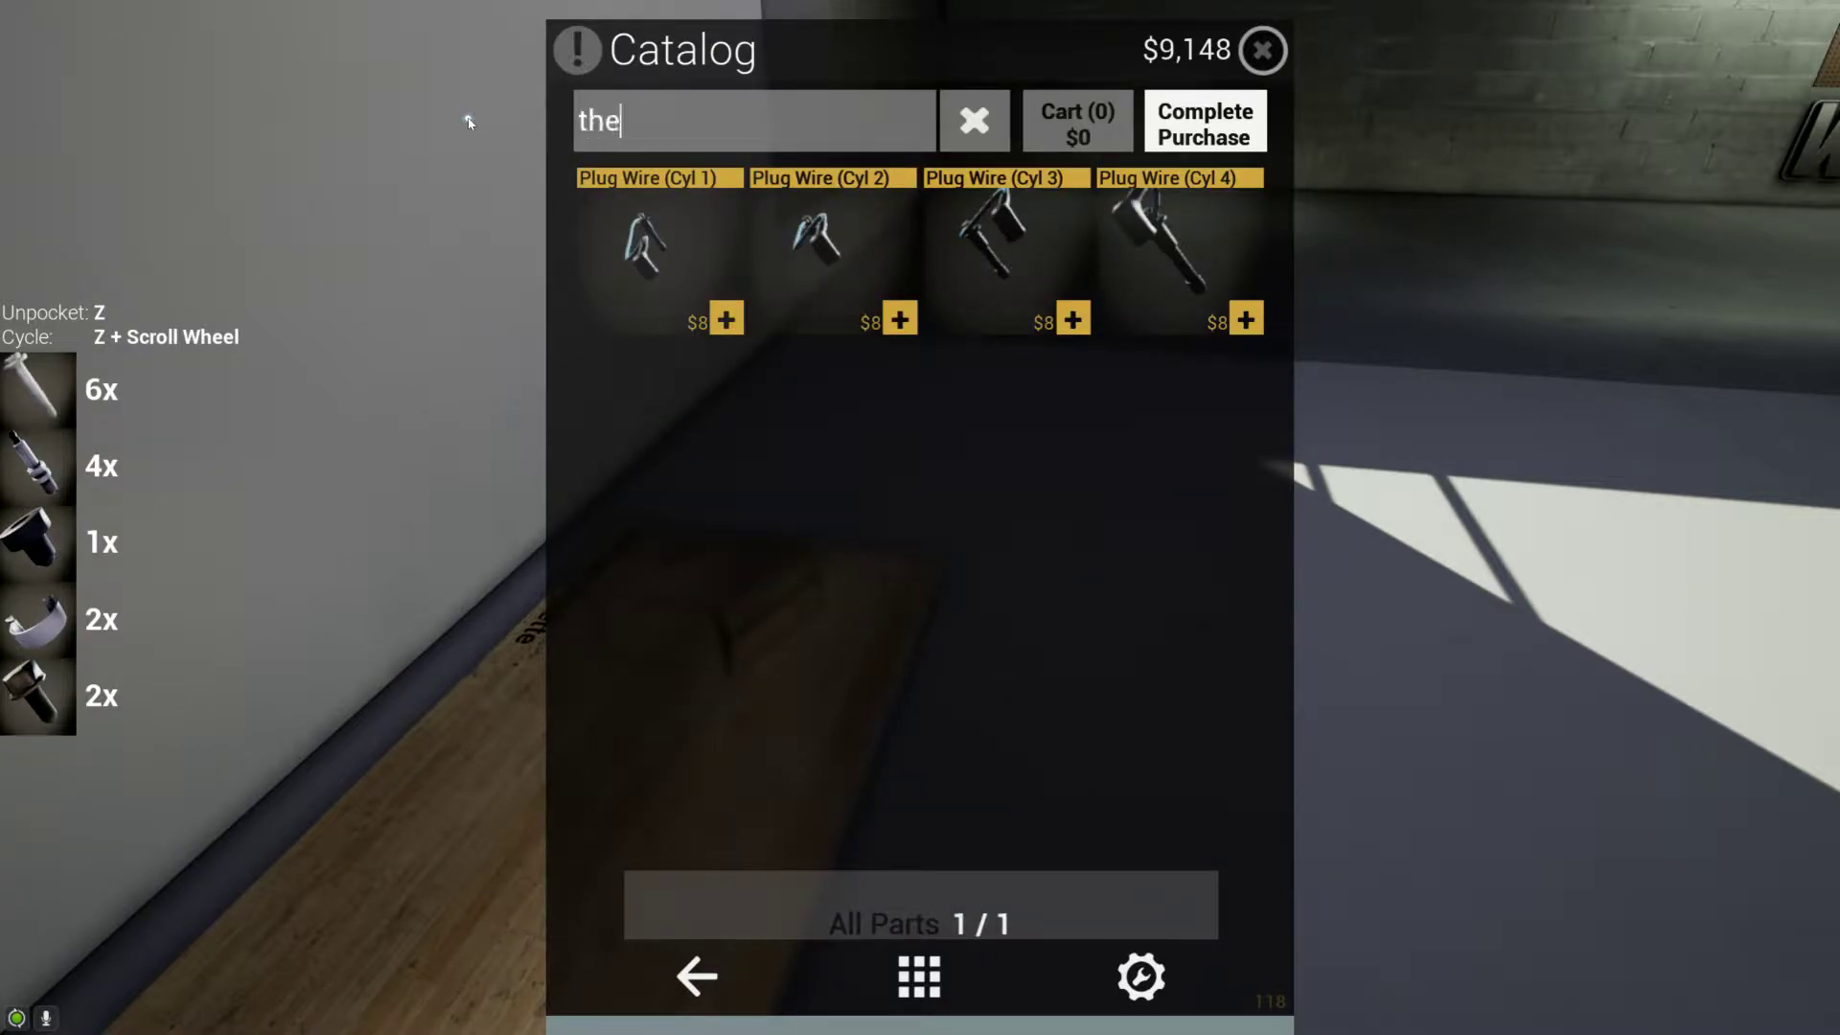
{"action": "type", "text": "rm"}
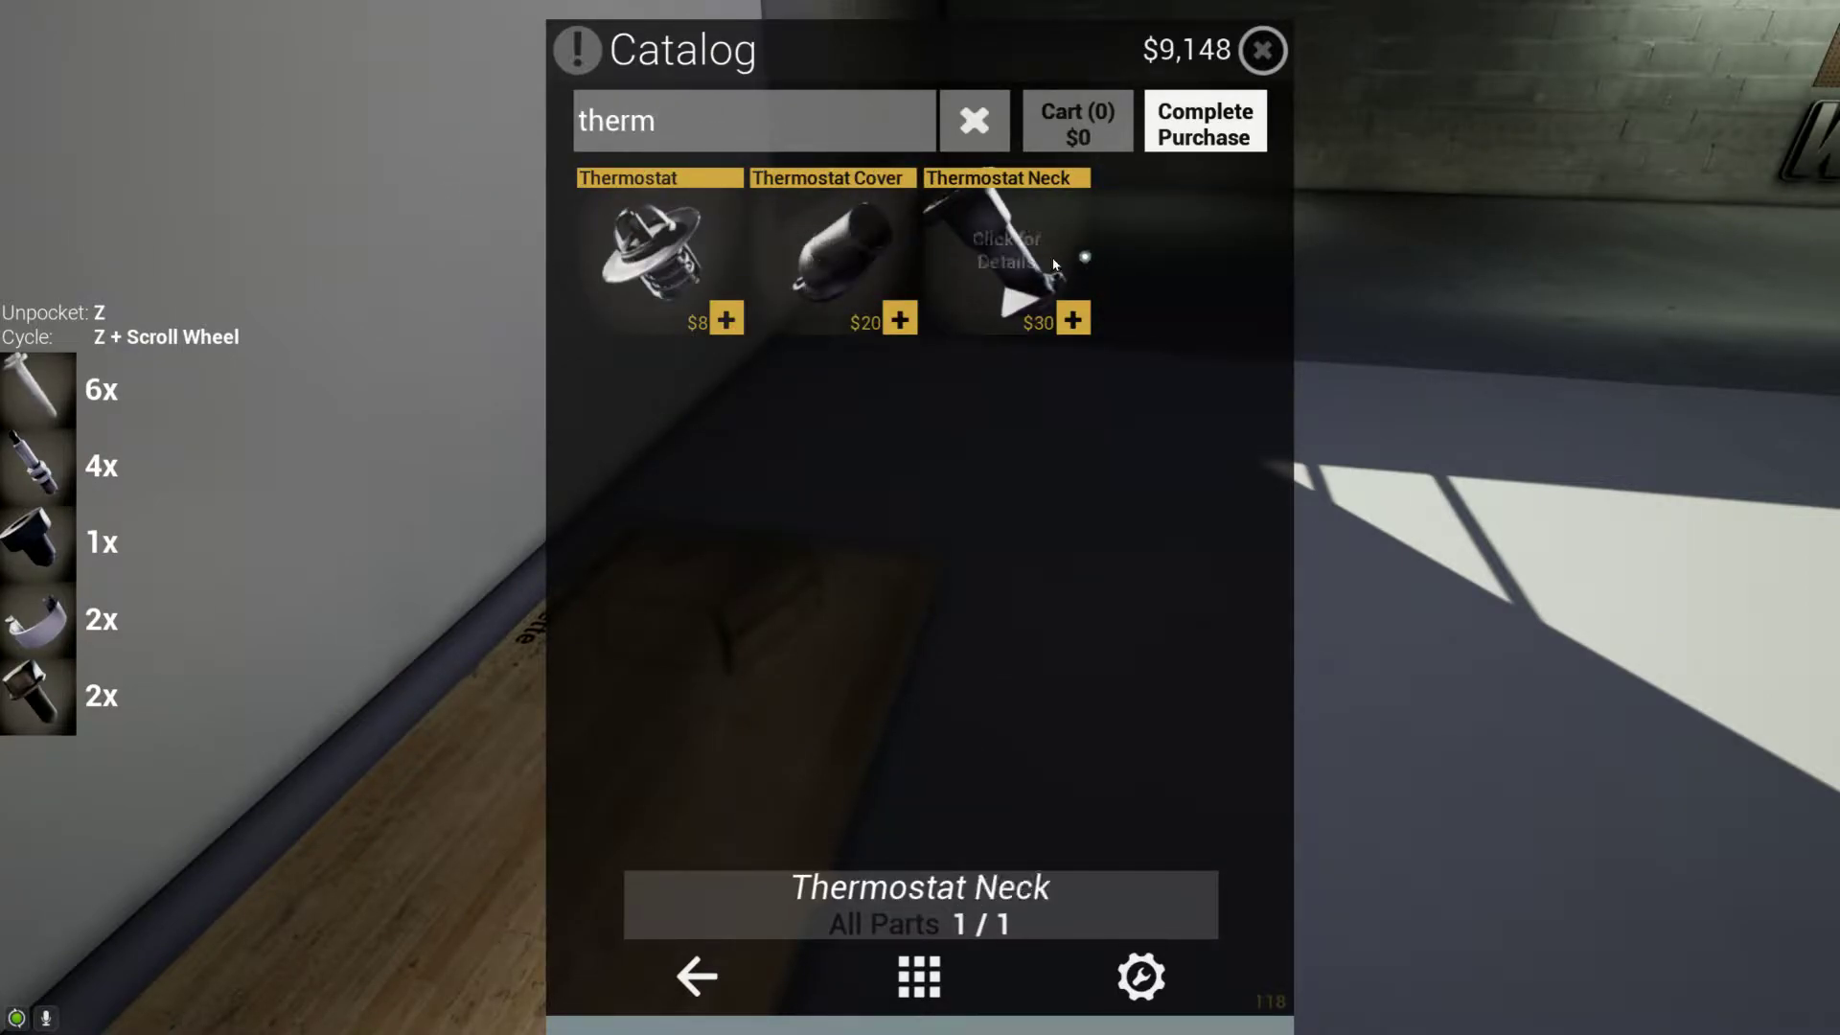
{"action": "left_click", "coordinate": [632, 259]}
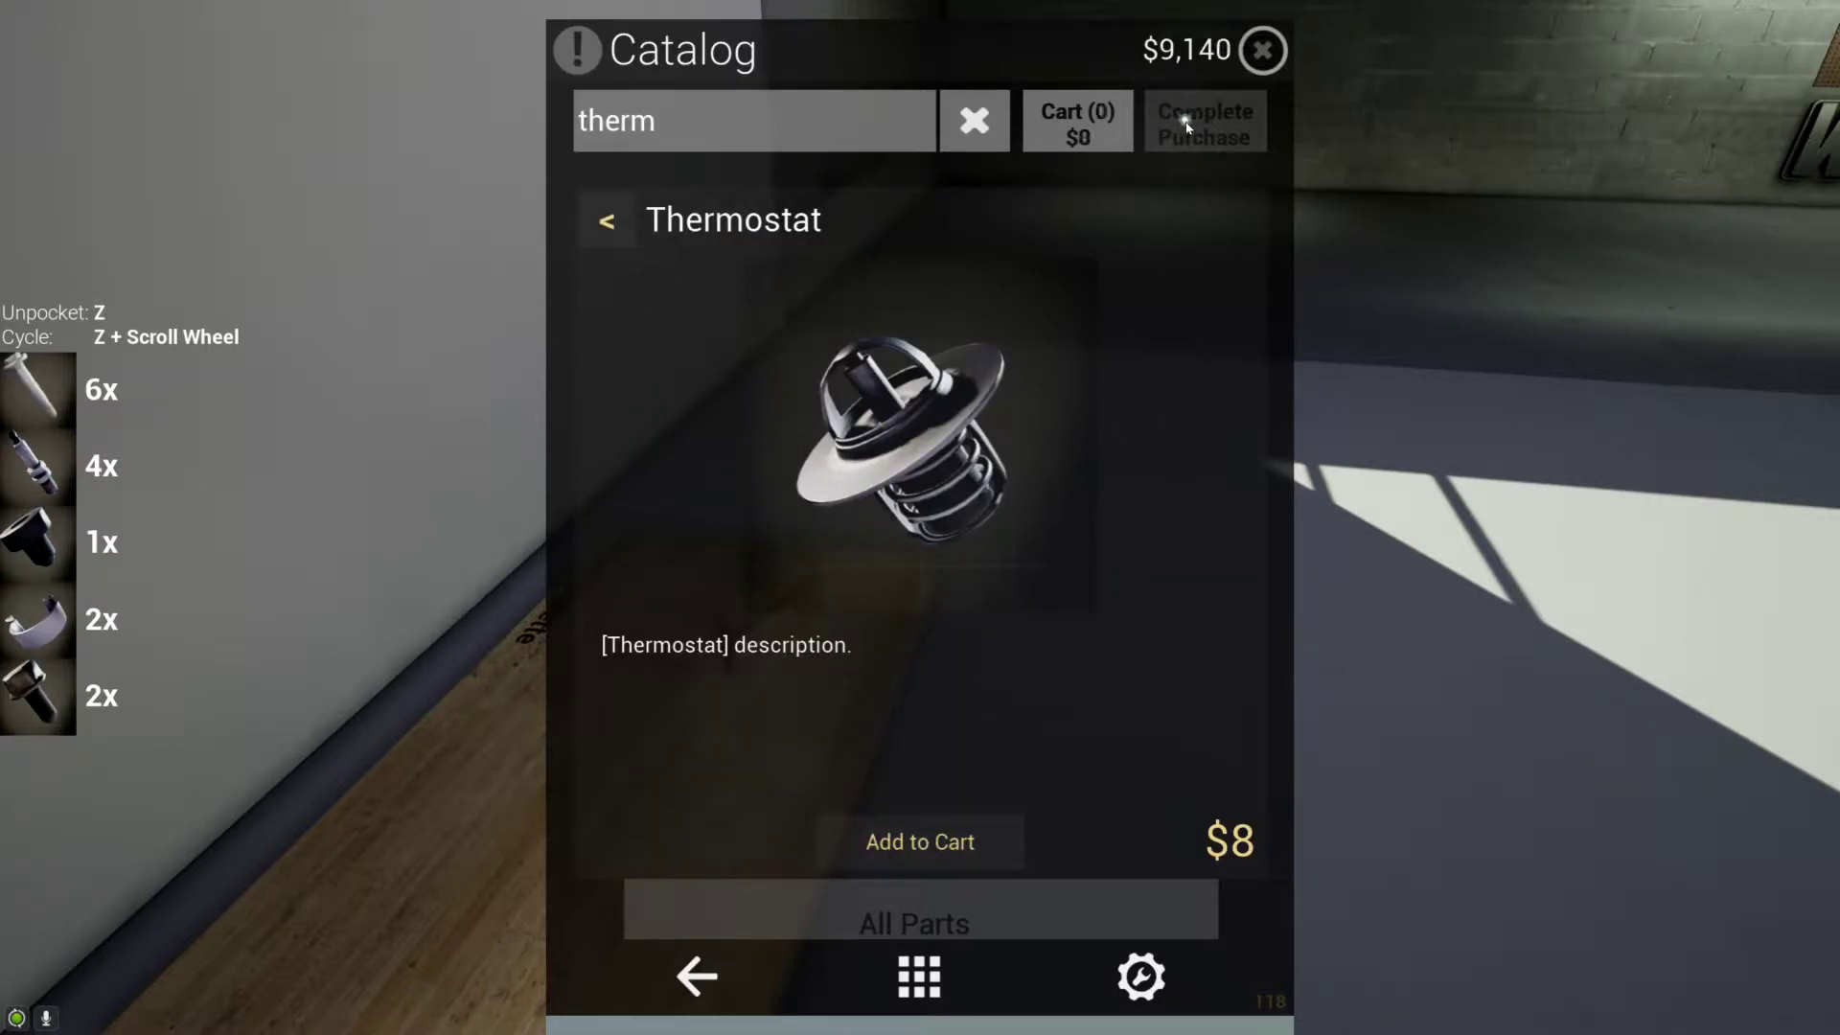
{"action": "left_click", "coordinate": [926, 974]}
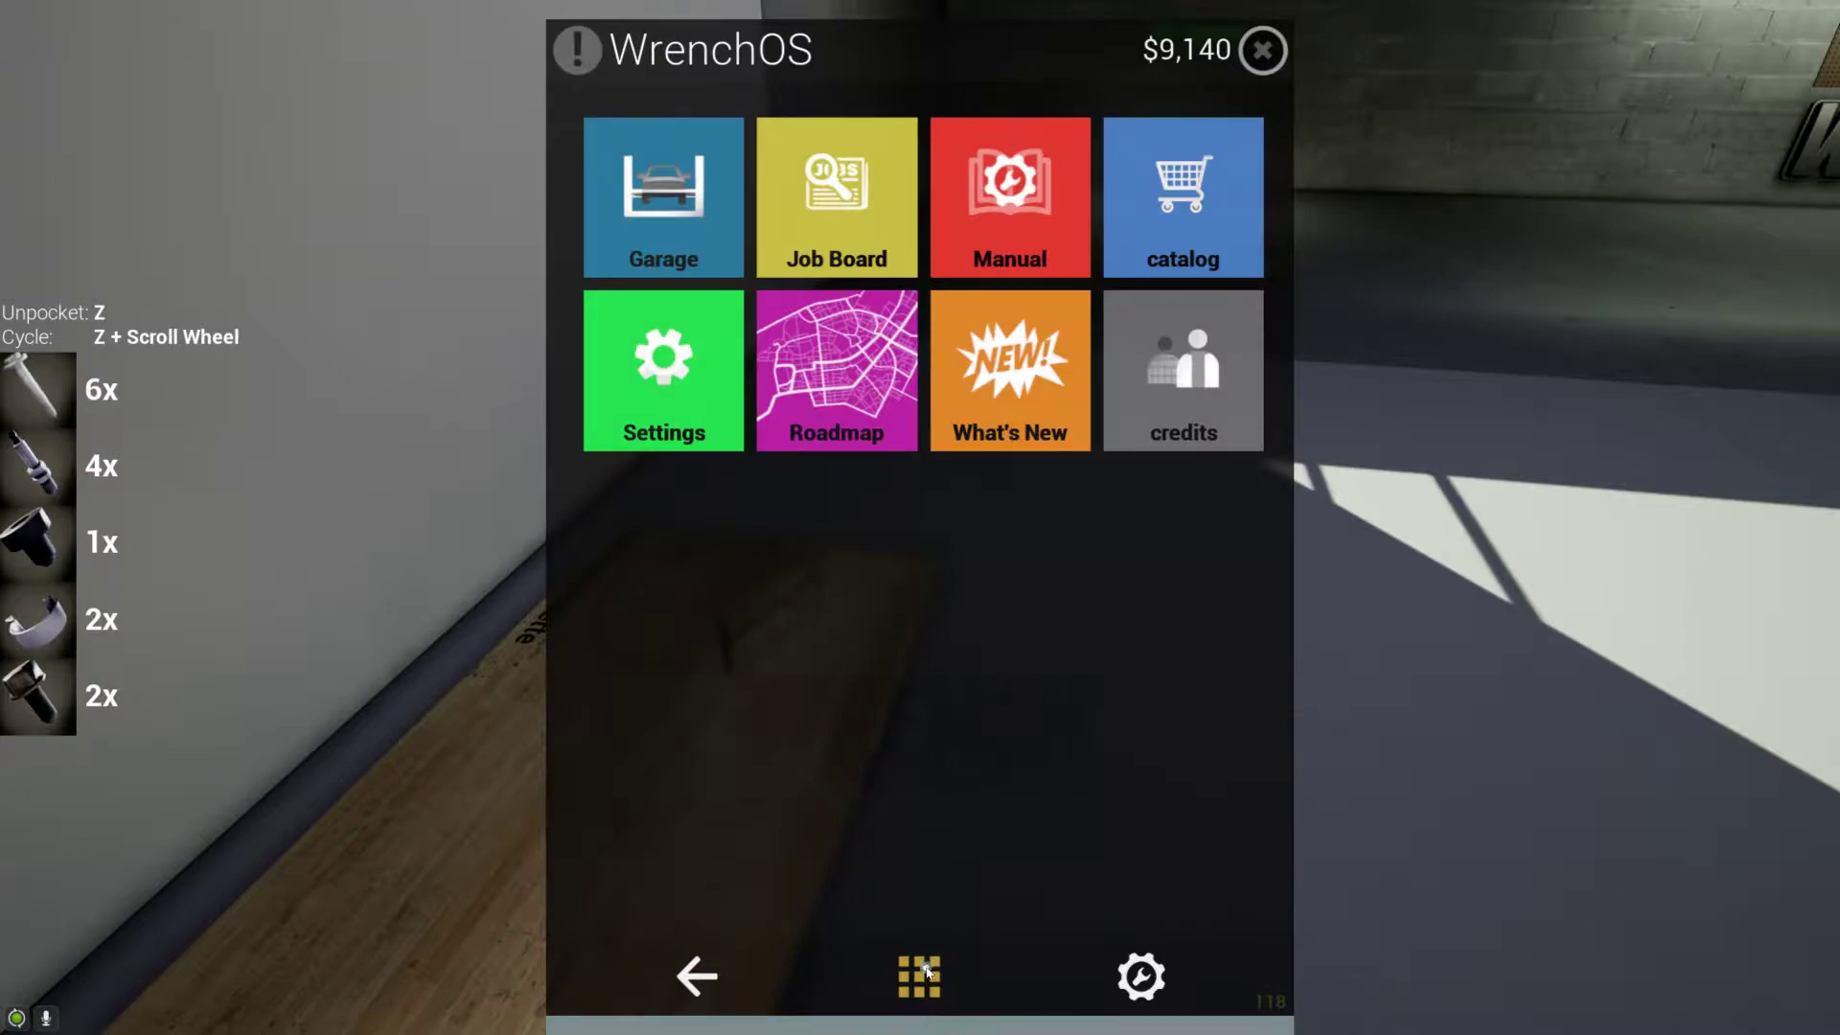
{"action": "left_click", "coordinate": [975, 227]}
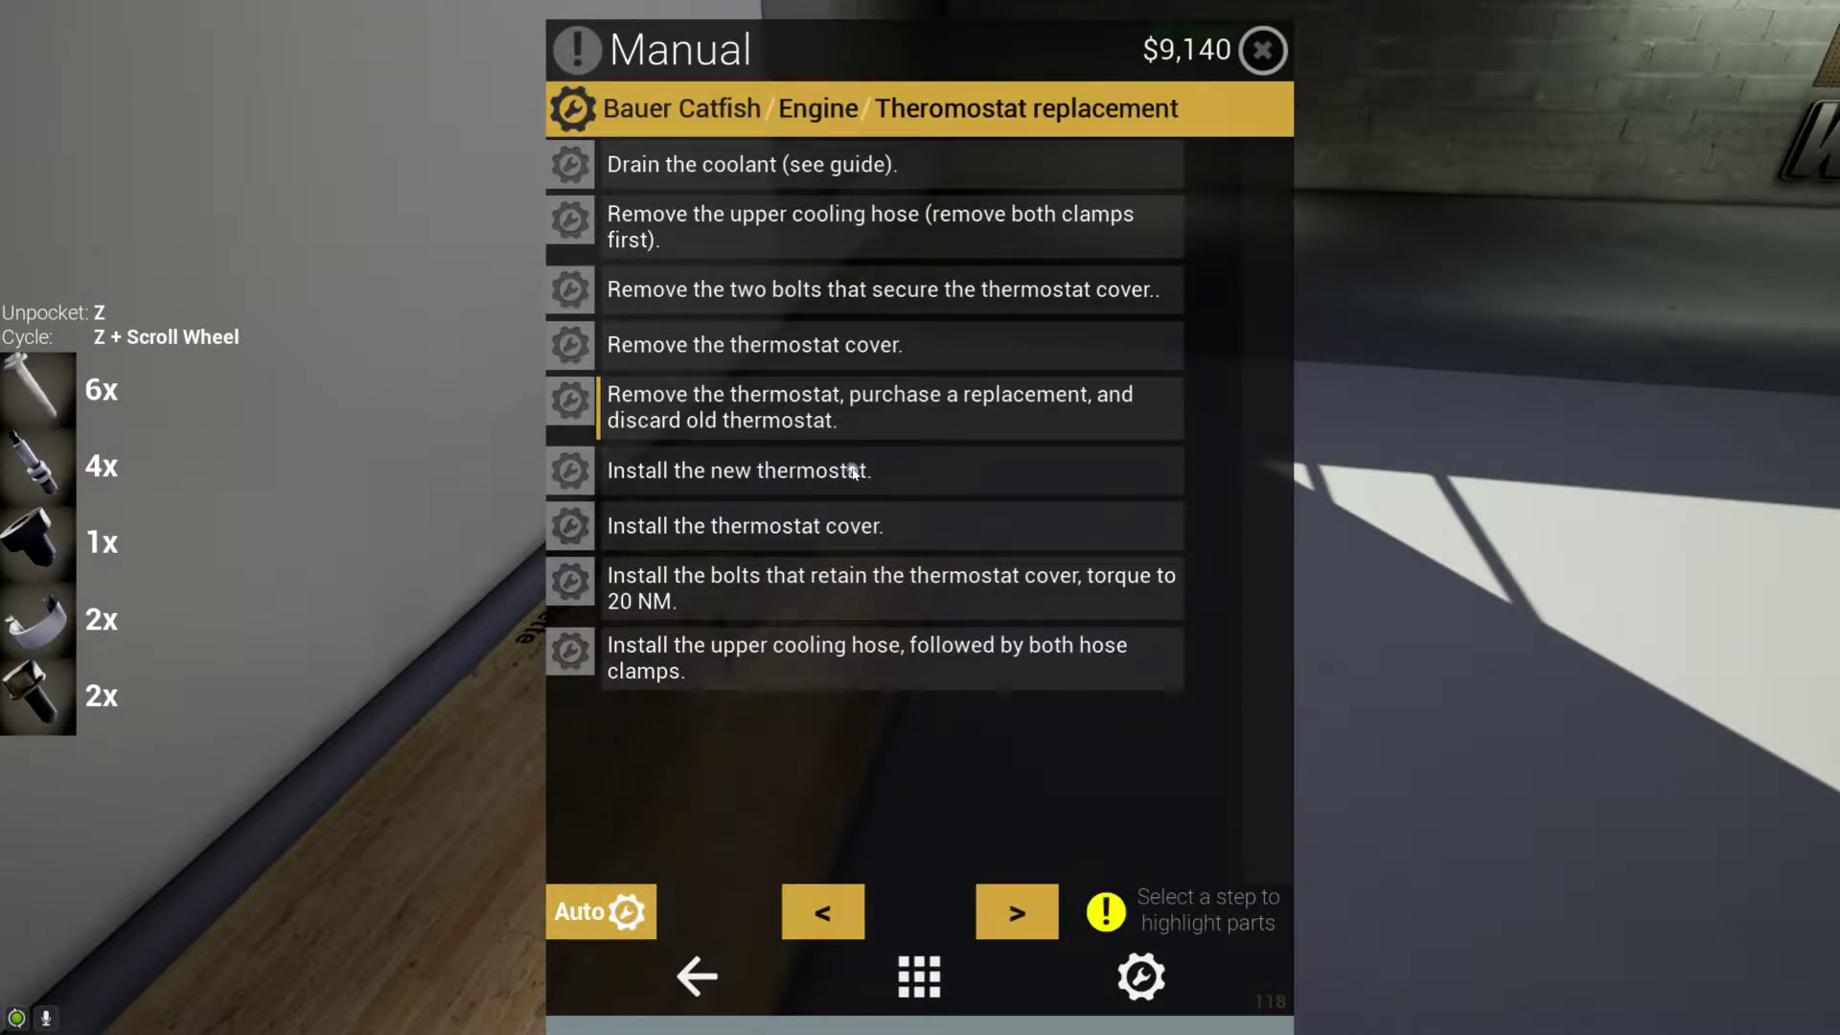
{"action": "key", "text": "Tab"}
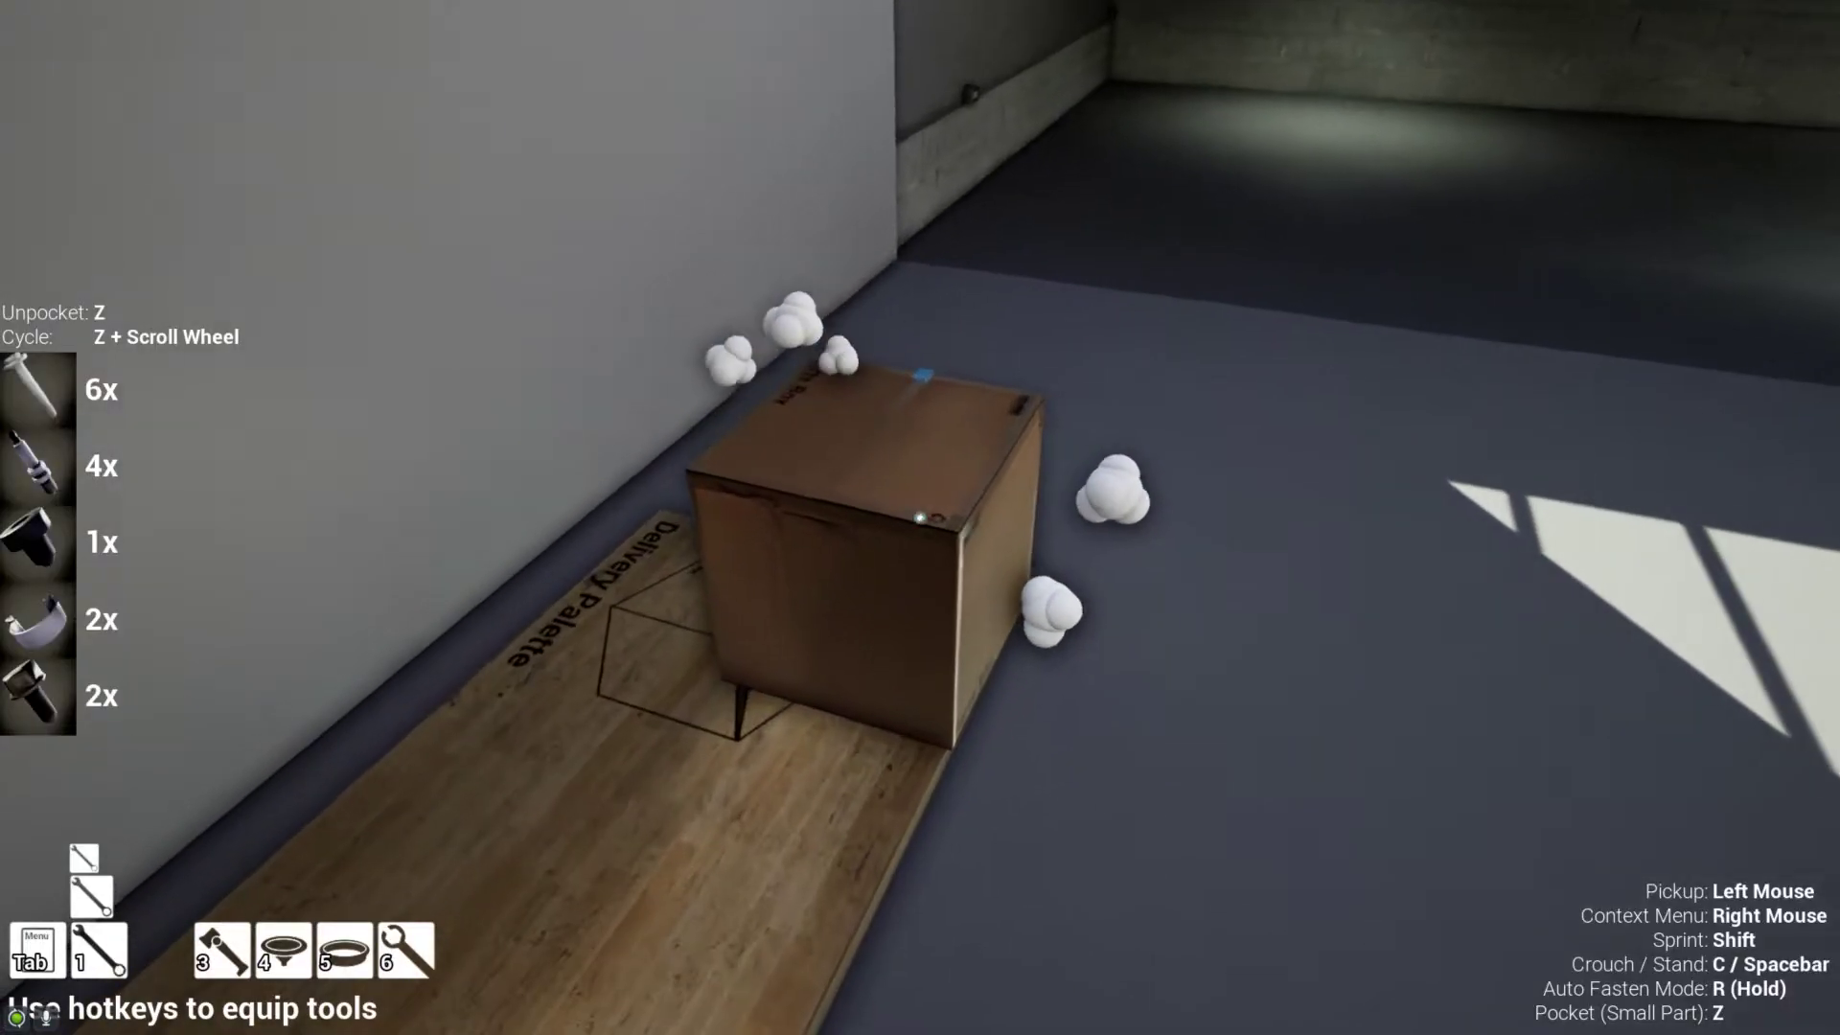
- Open the delivered package, pocket the new thermostat and take it out at the Catfish
{"action": "right_click", "coordinate": [920, 518]}
{"action": "left_click", "coordinate": [1055, 527]}
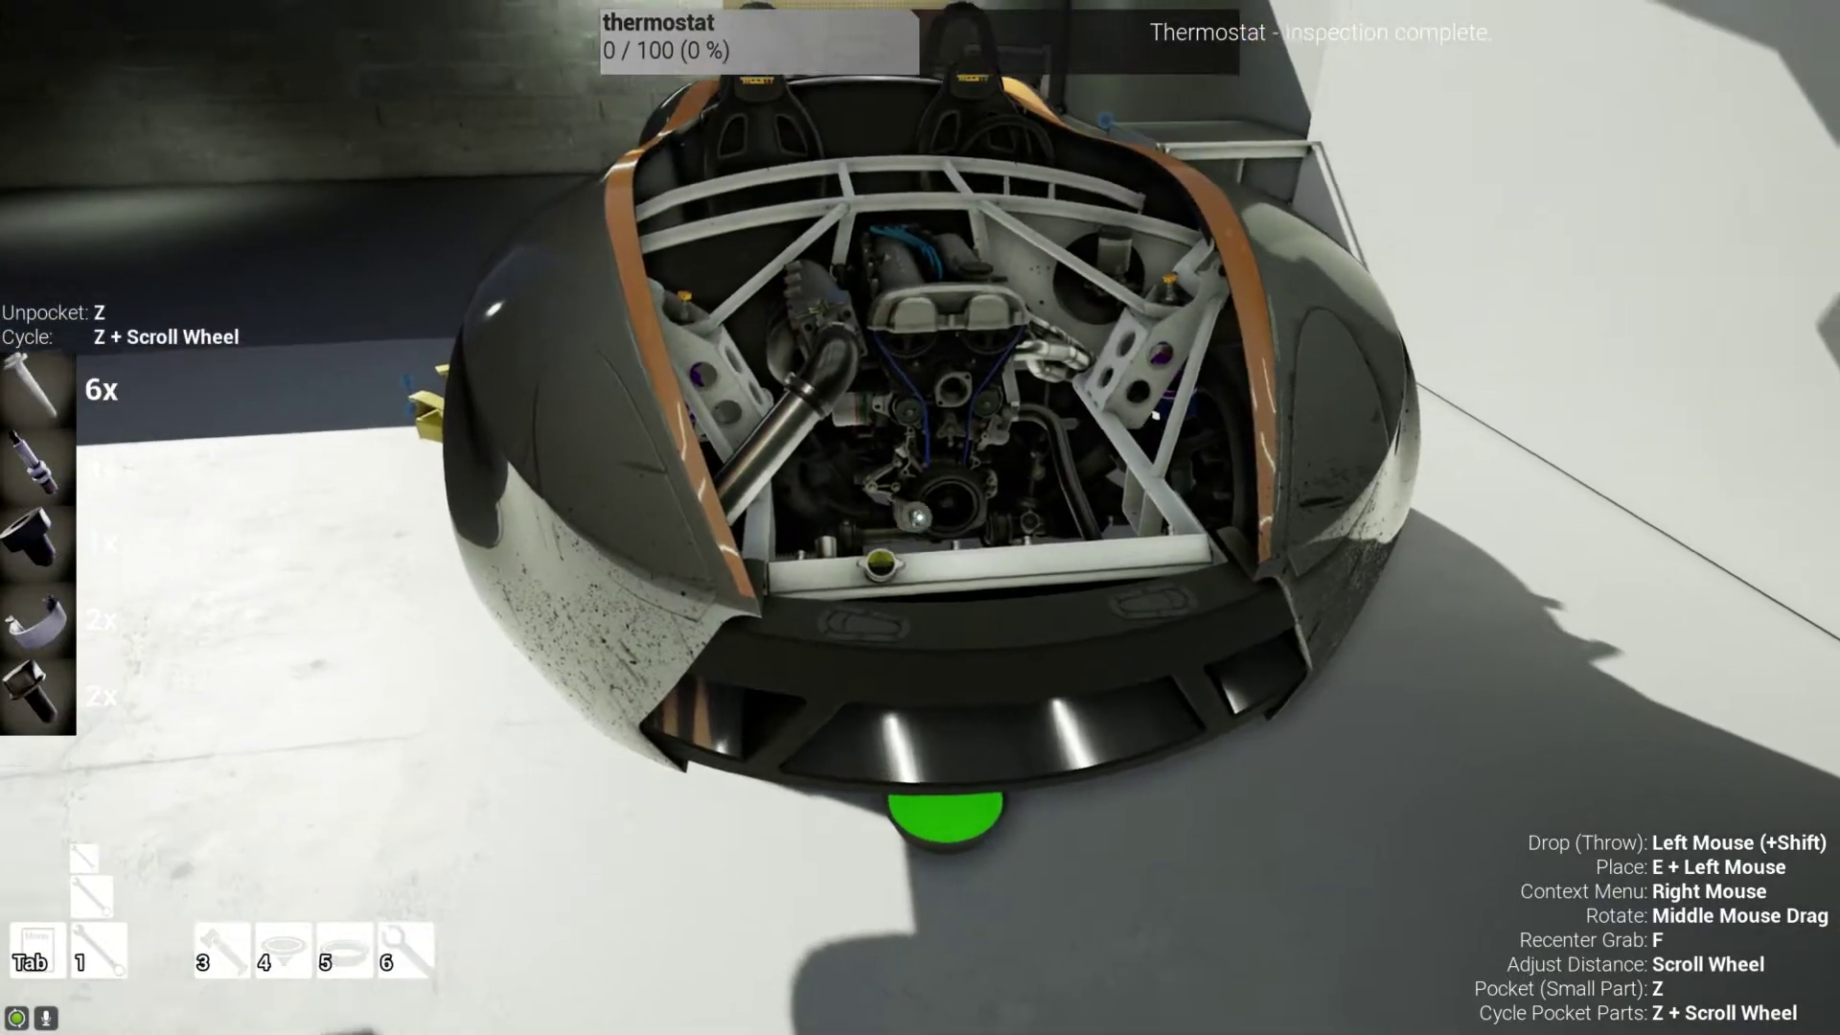
{"action": "key", "text": "z"}
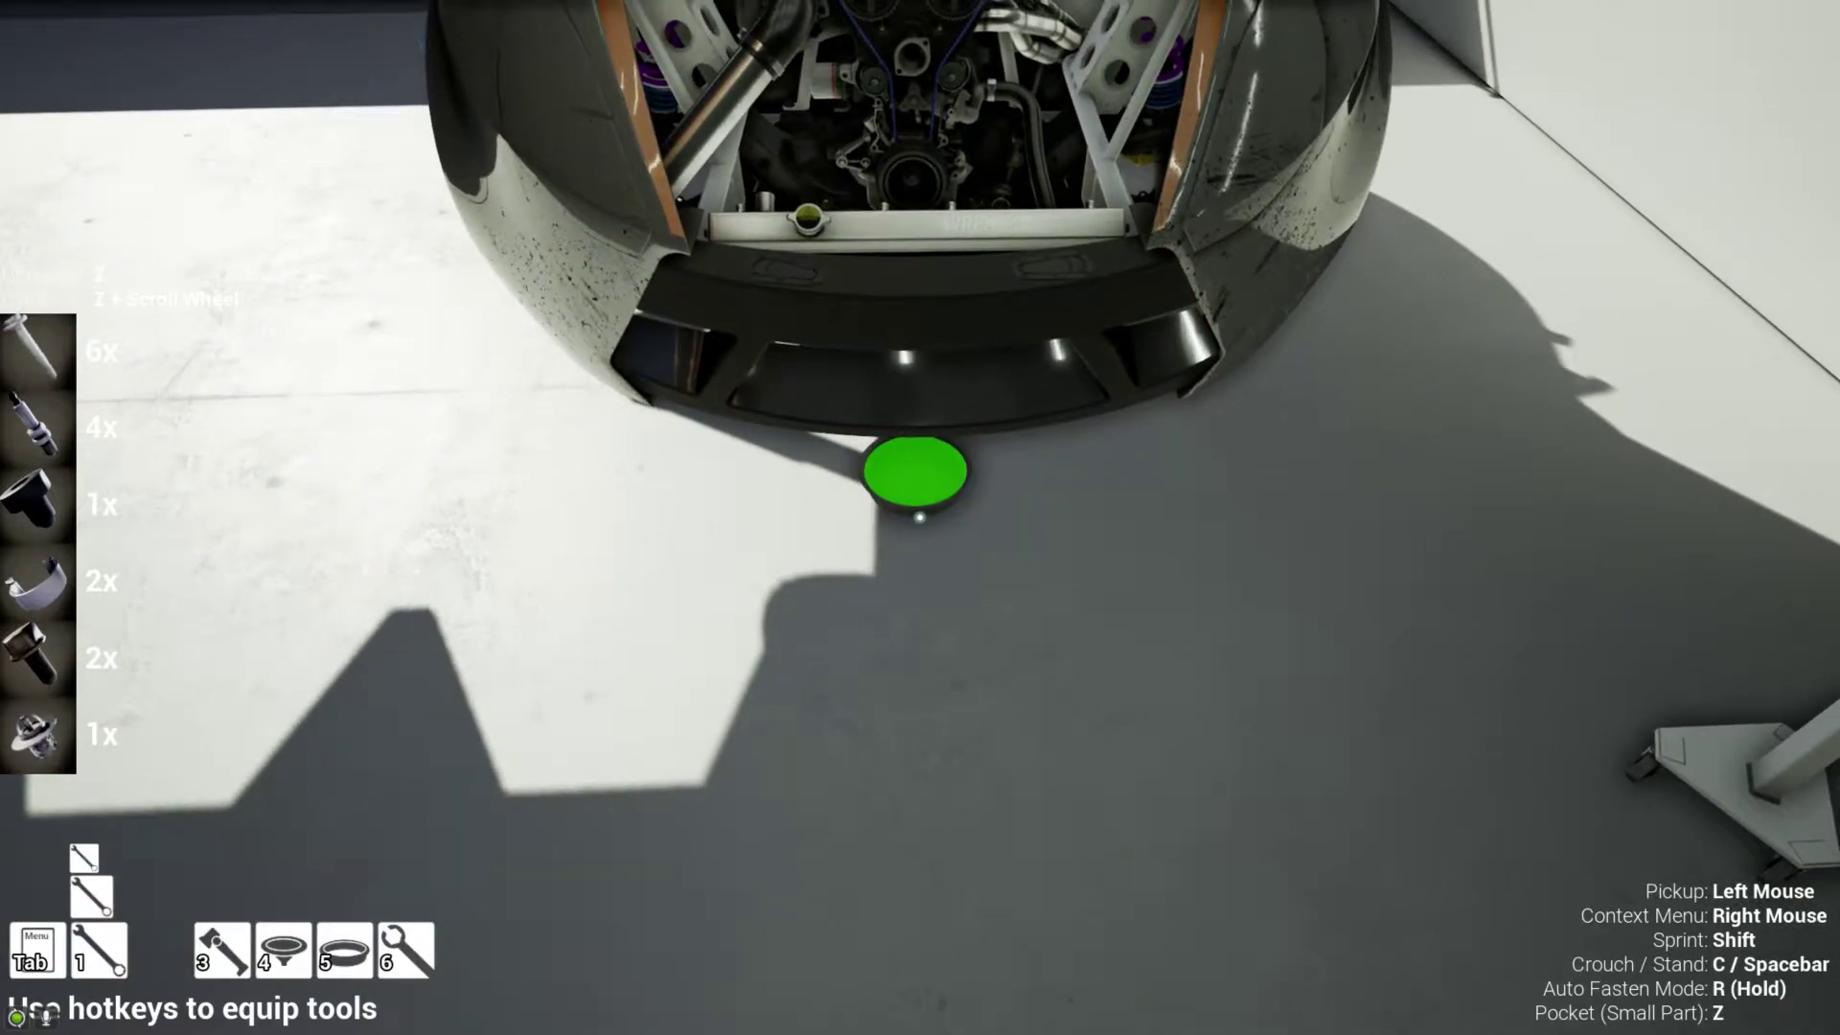
{"action": "key", "text": "z"}
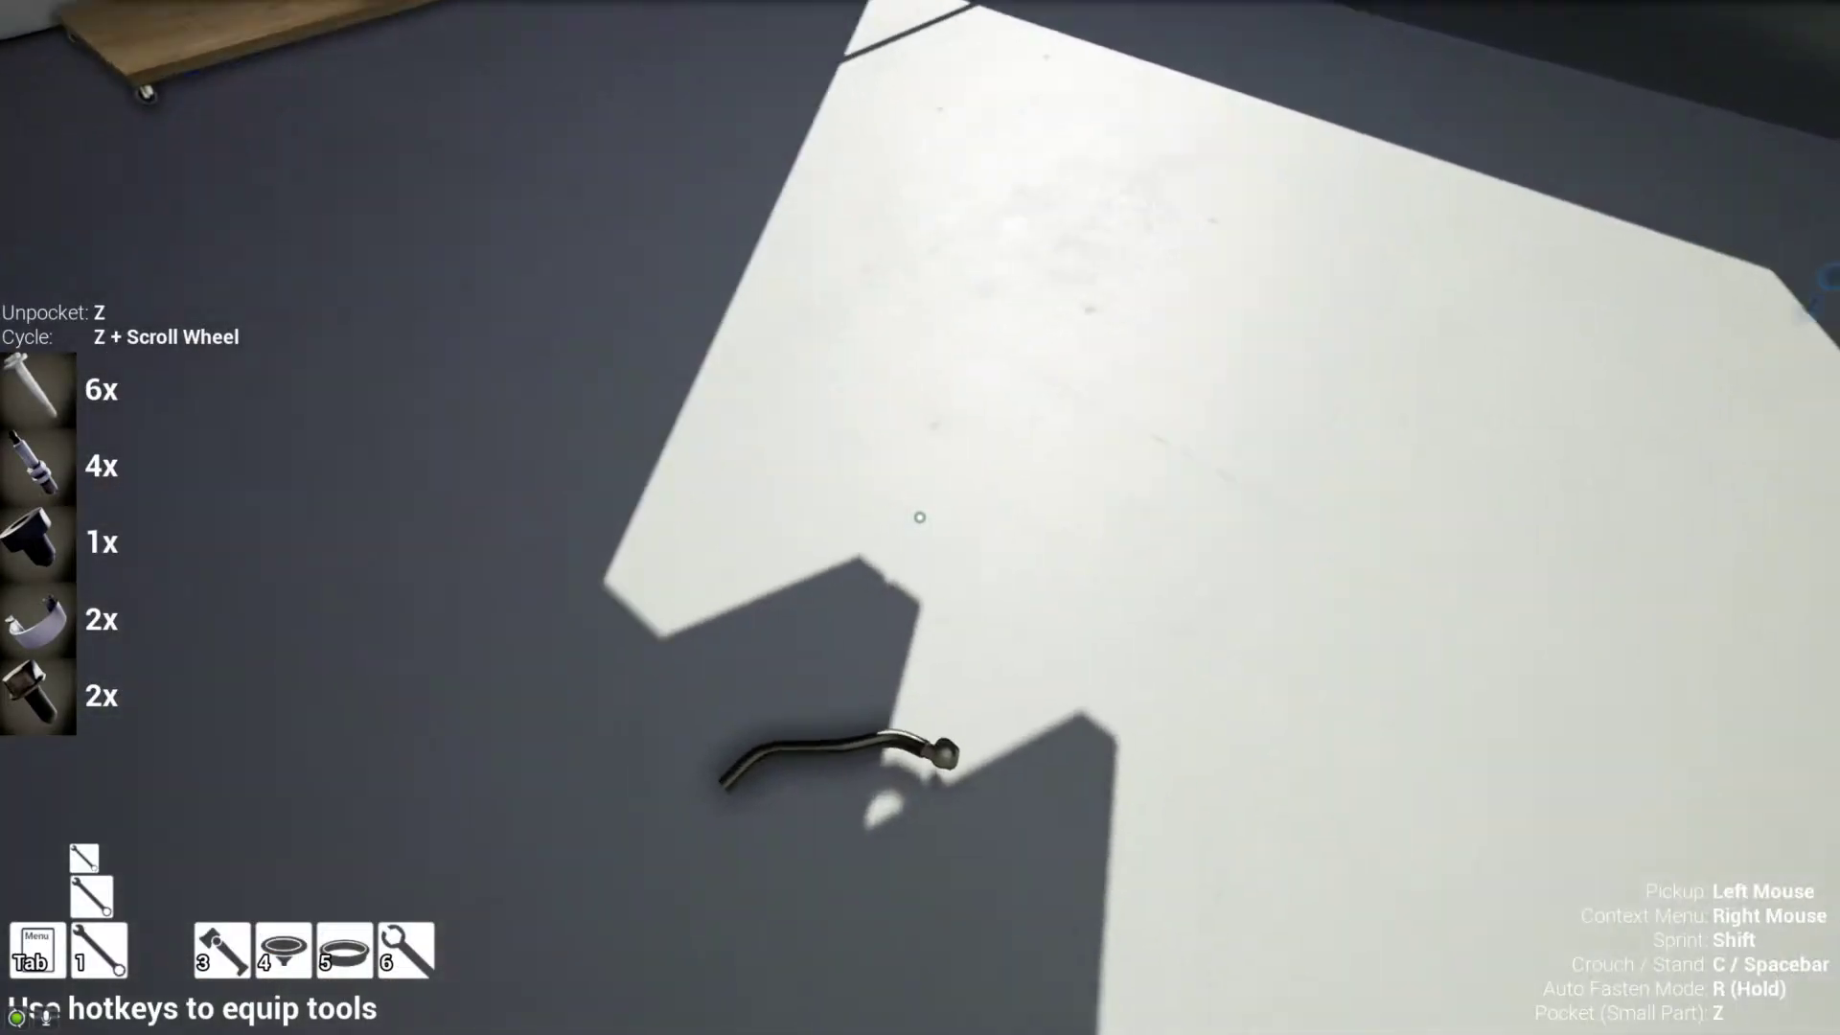
{"action": "key", "text": "Tab"}
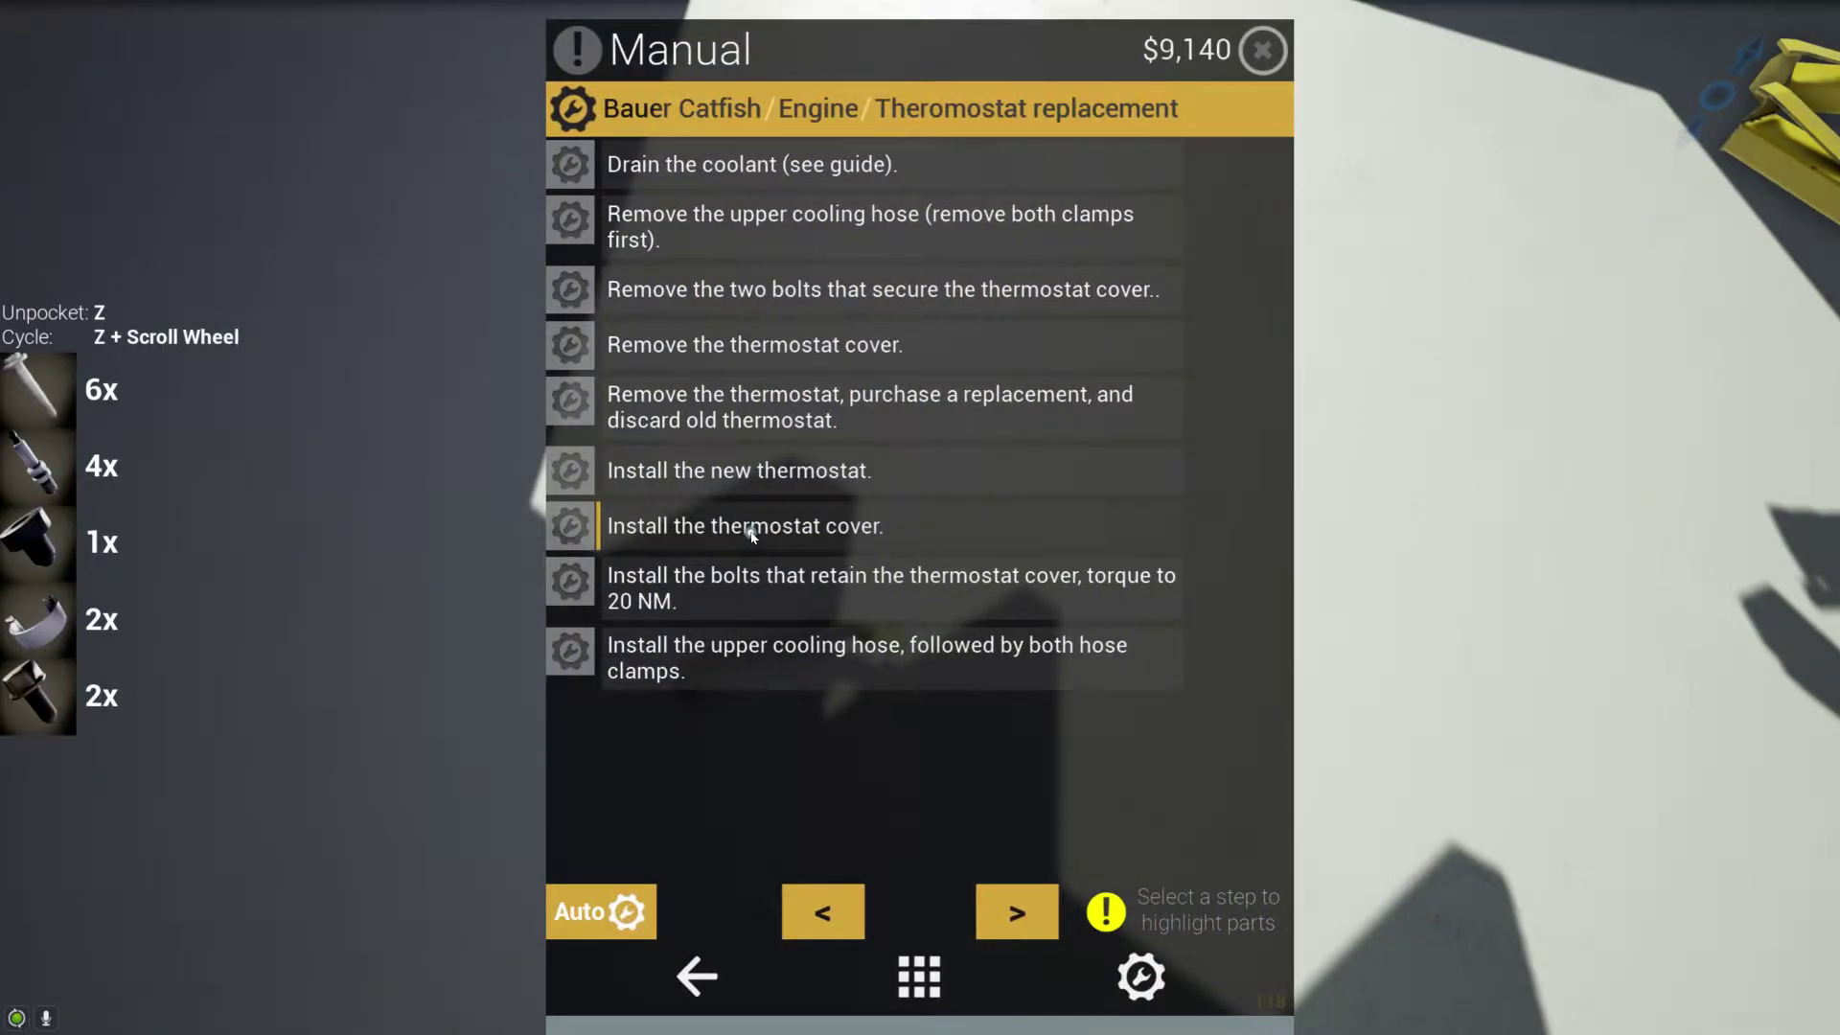
- Leave the manual and fit the thermostat cover back onto the engine
{"action": "key", "text": "Tab"}
{"action": "left_click", "coordinate": [920, 517]}
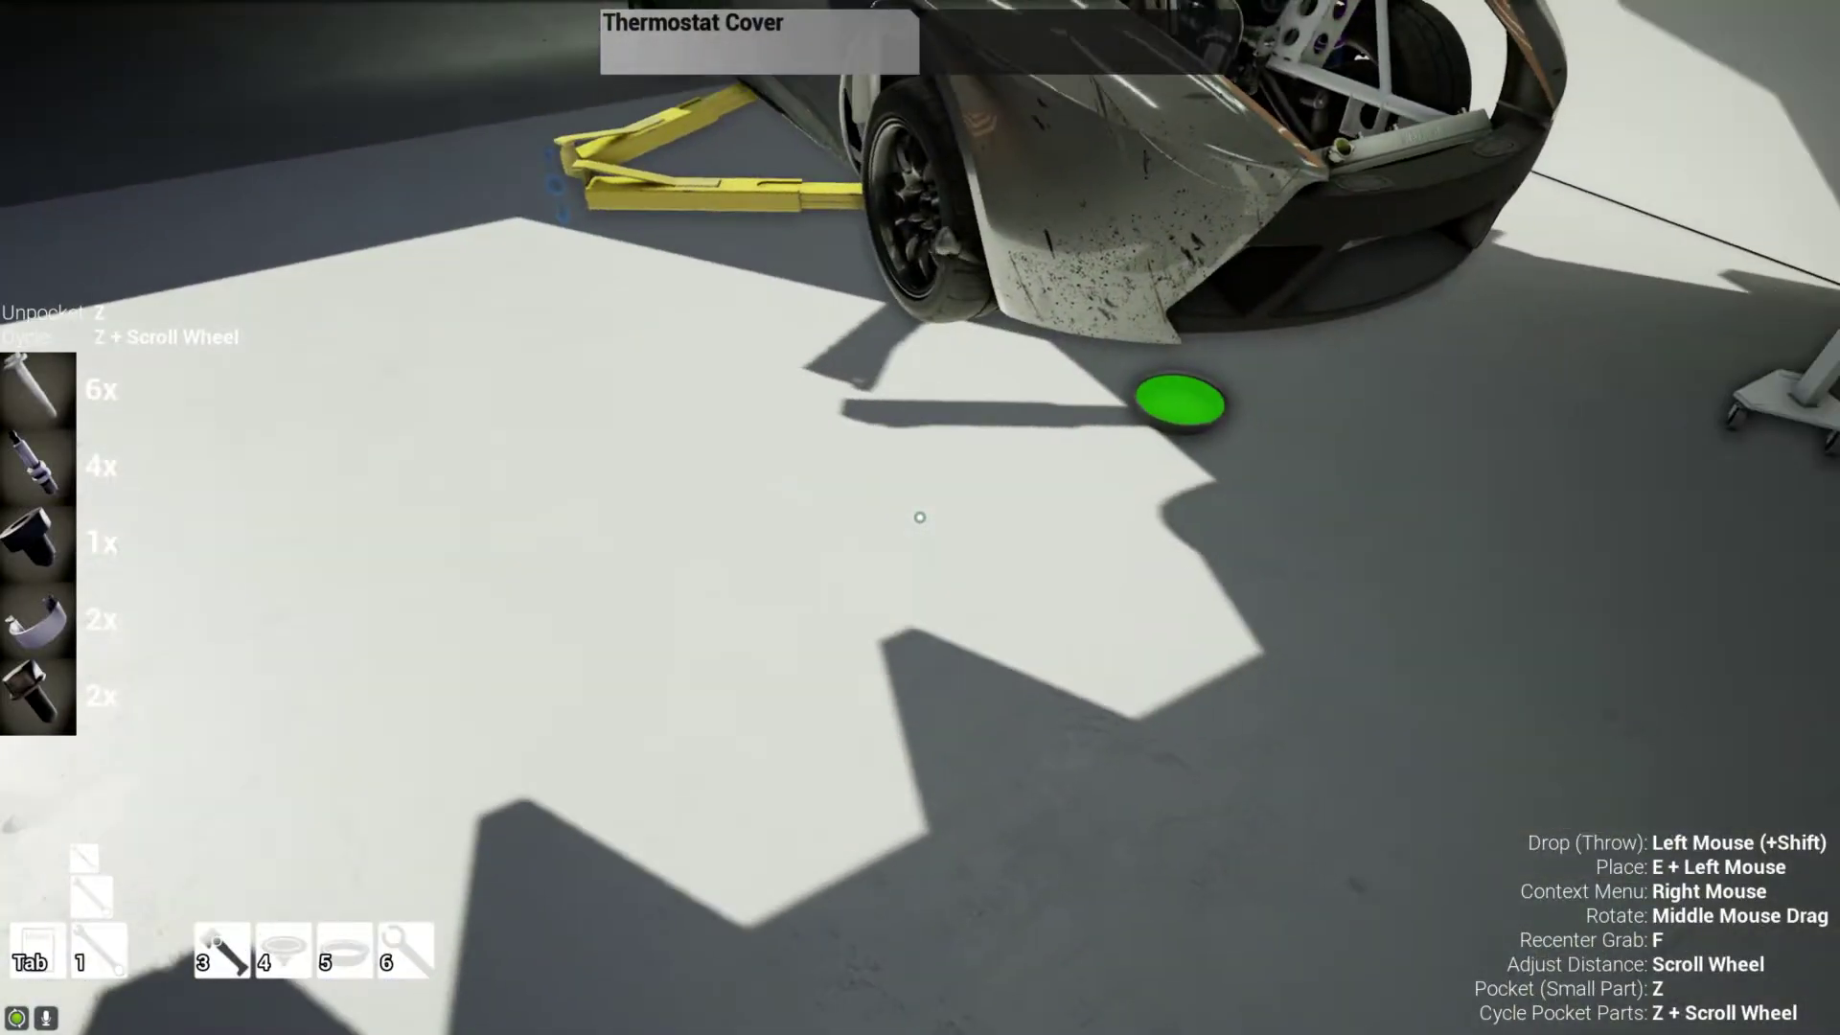
{"action": "key", "text": "z"}
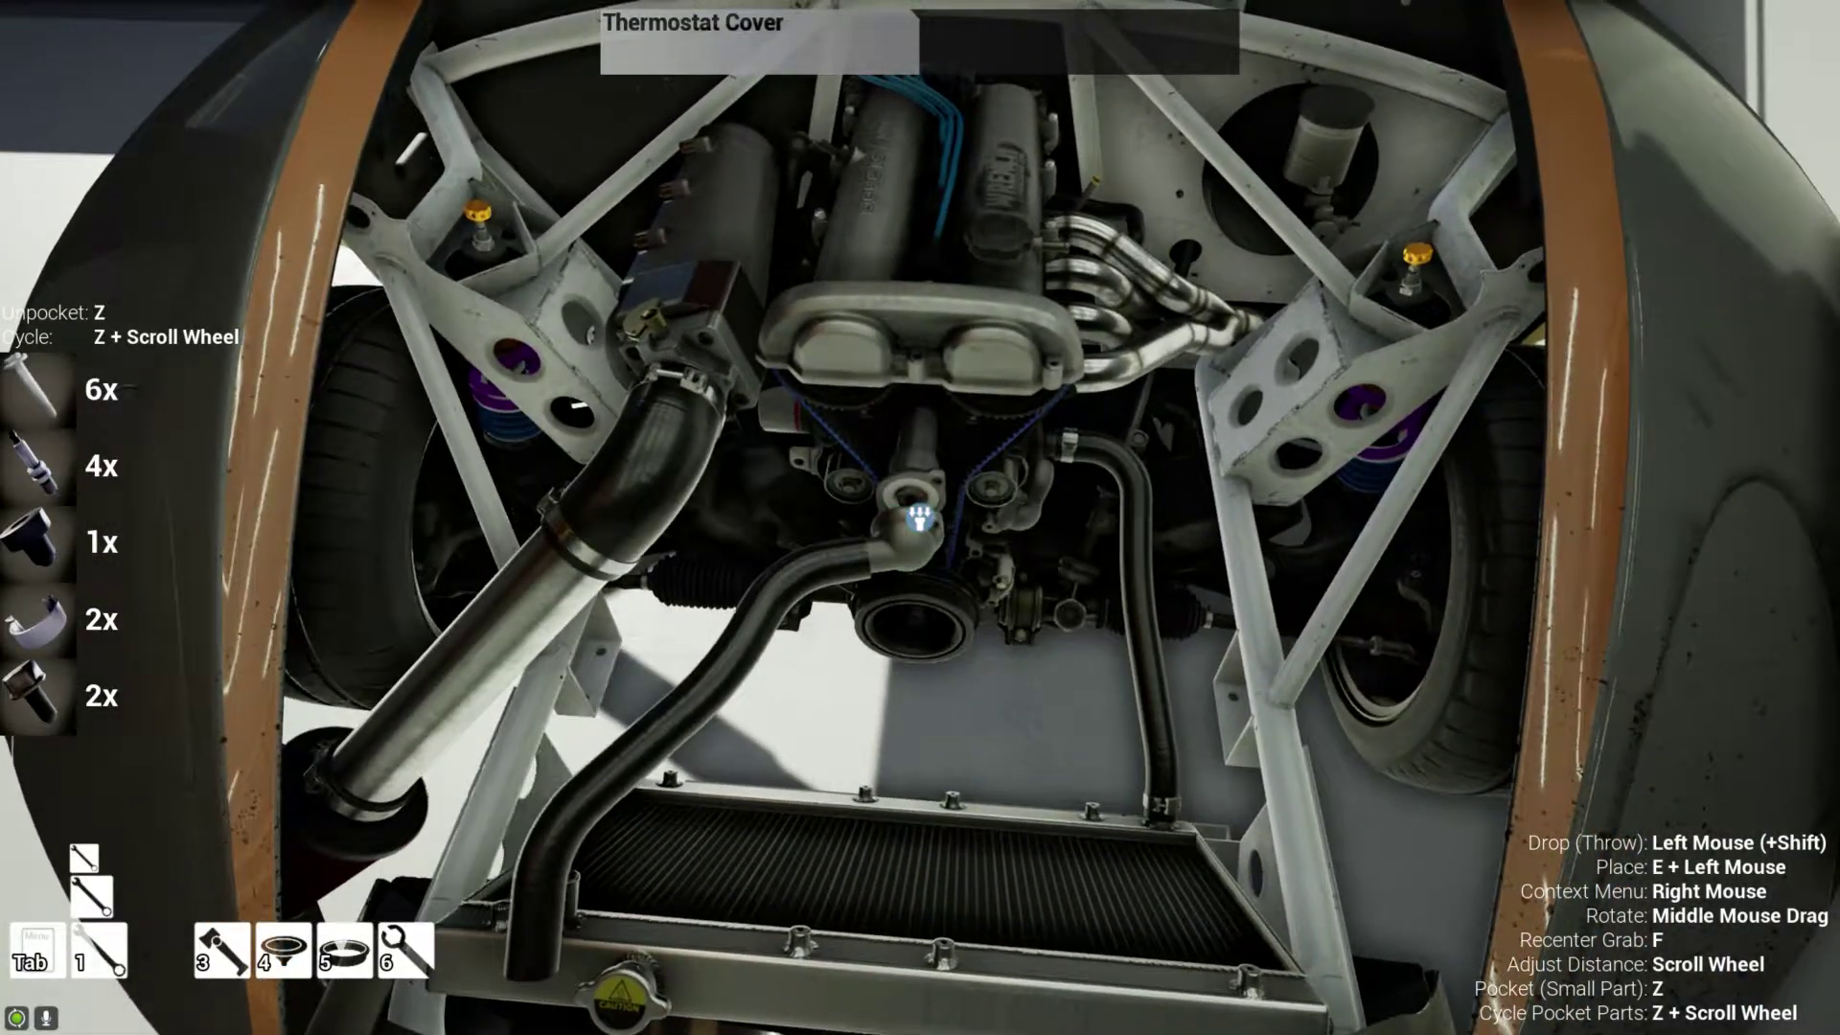
{"action": "left_click", "coordinate": [920, 519]}
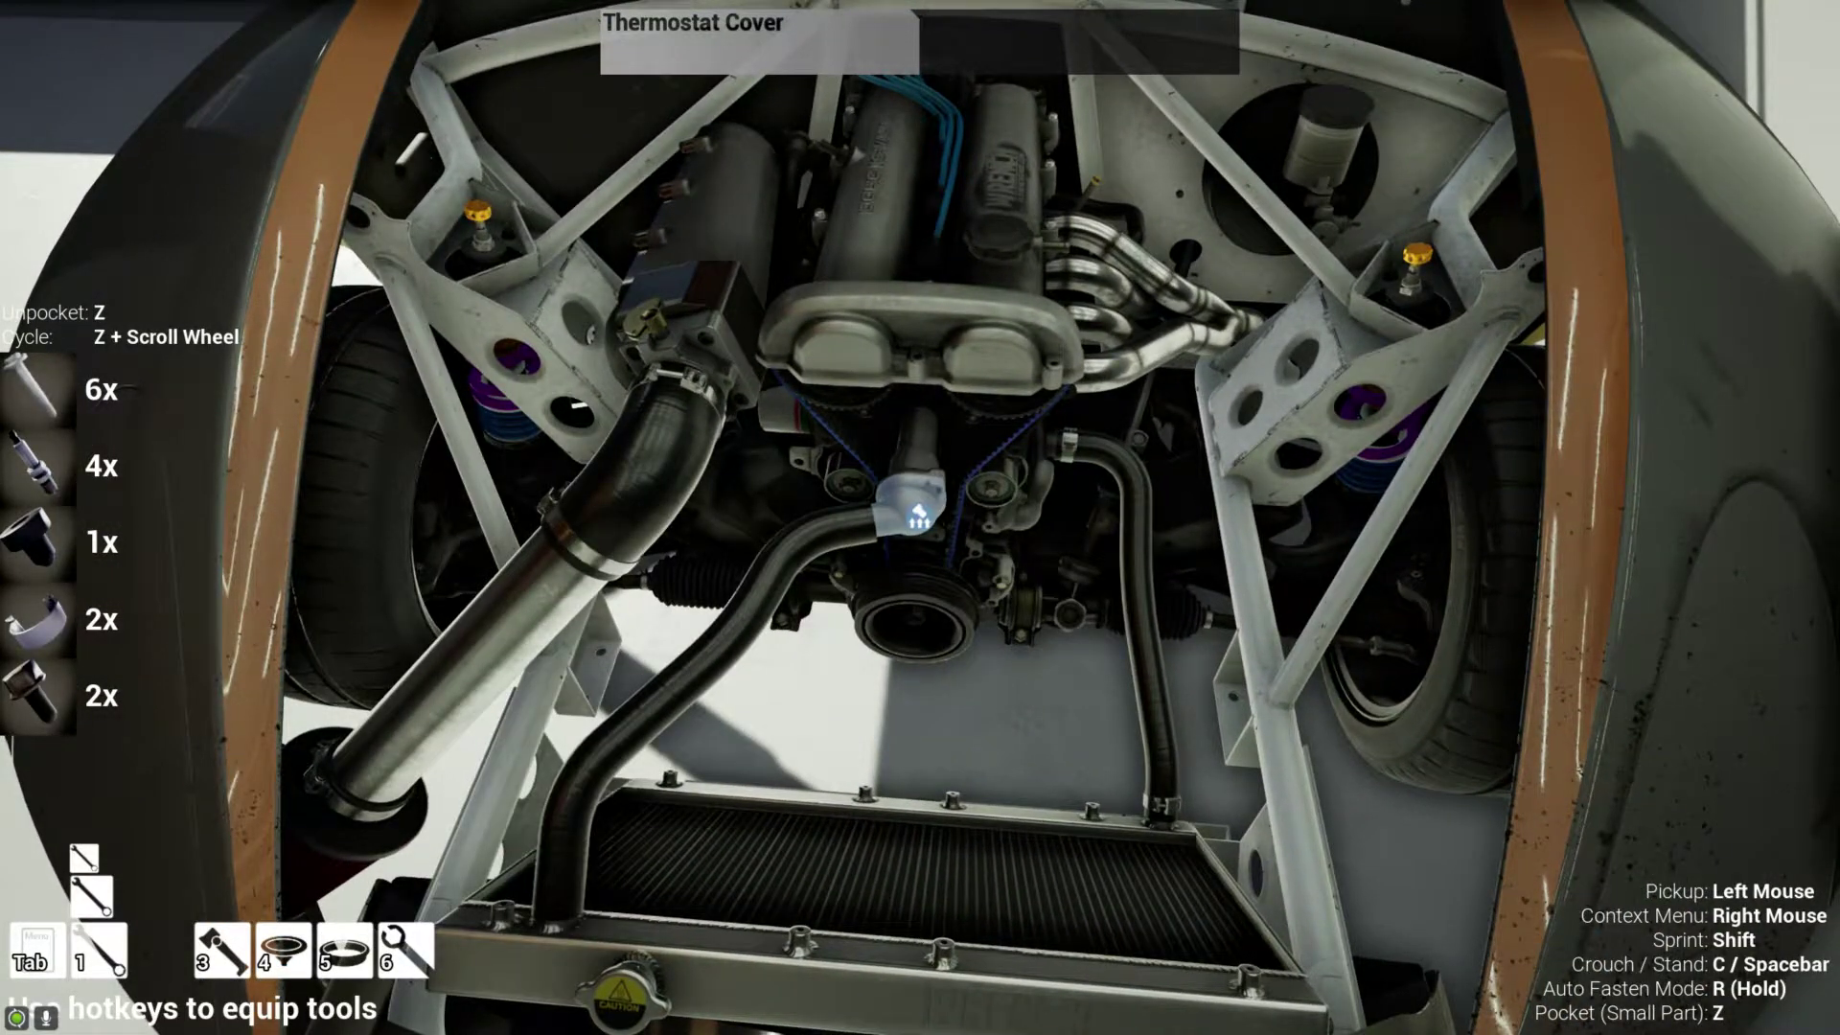
- Place the first M8 cover bolt and fasten it with the Ratchette (6)
{"action": "key", "text": "1"}
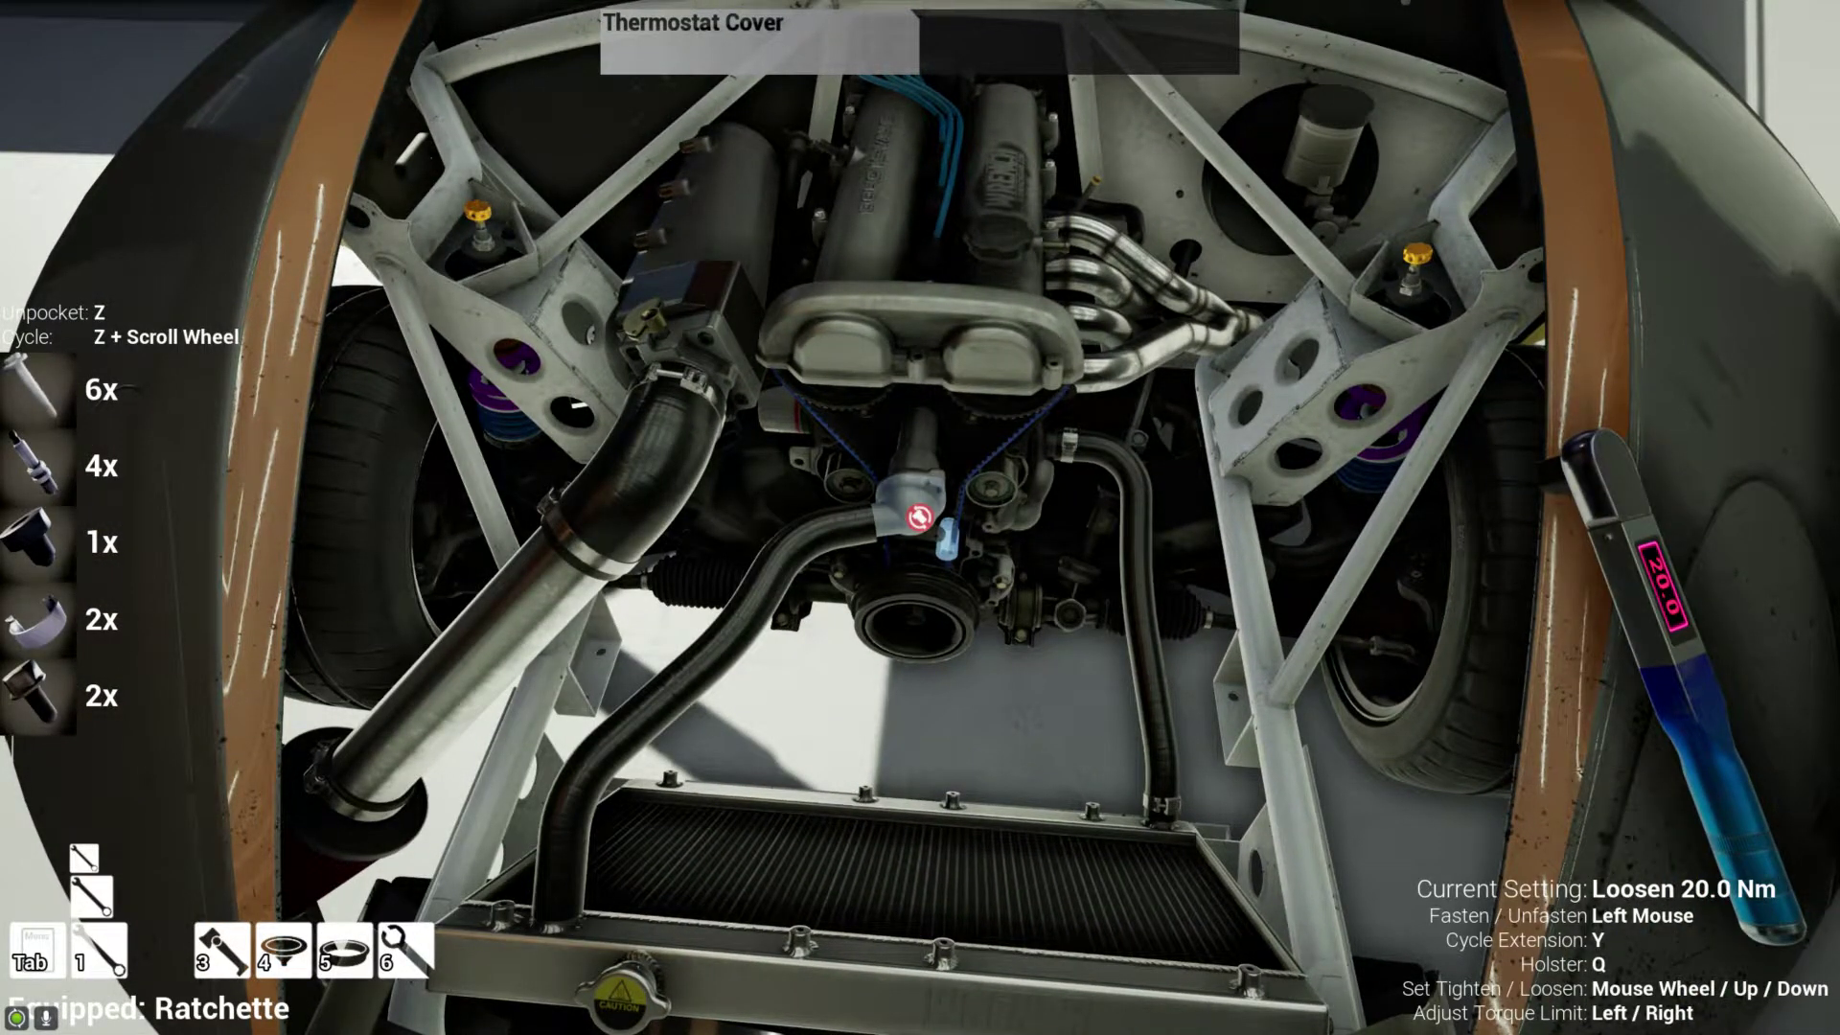
{"action": "key", "text": "q"}
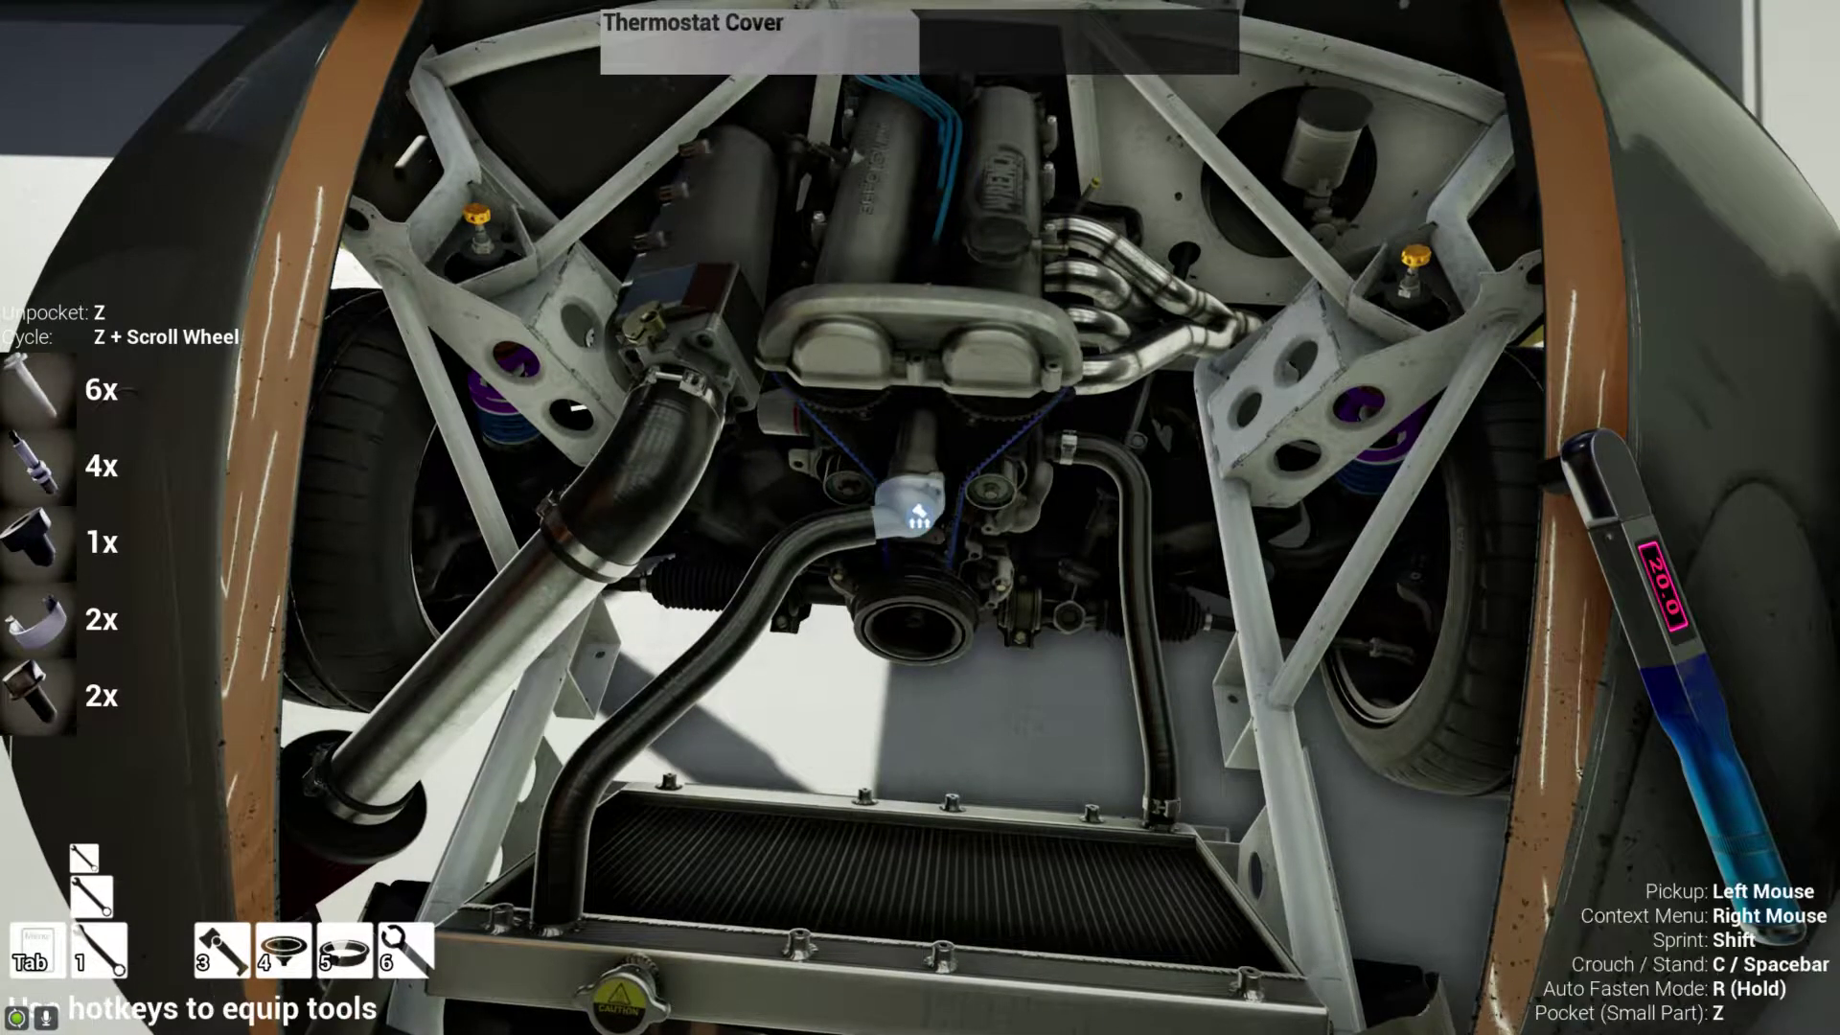
{"action": "key", "text": "z"}
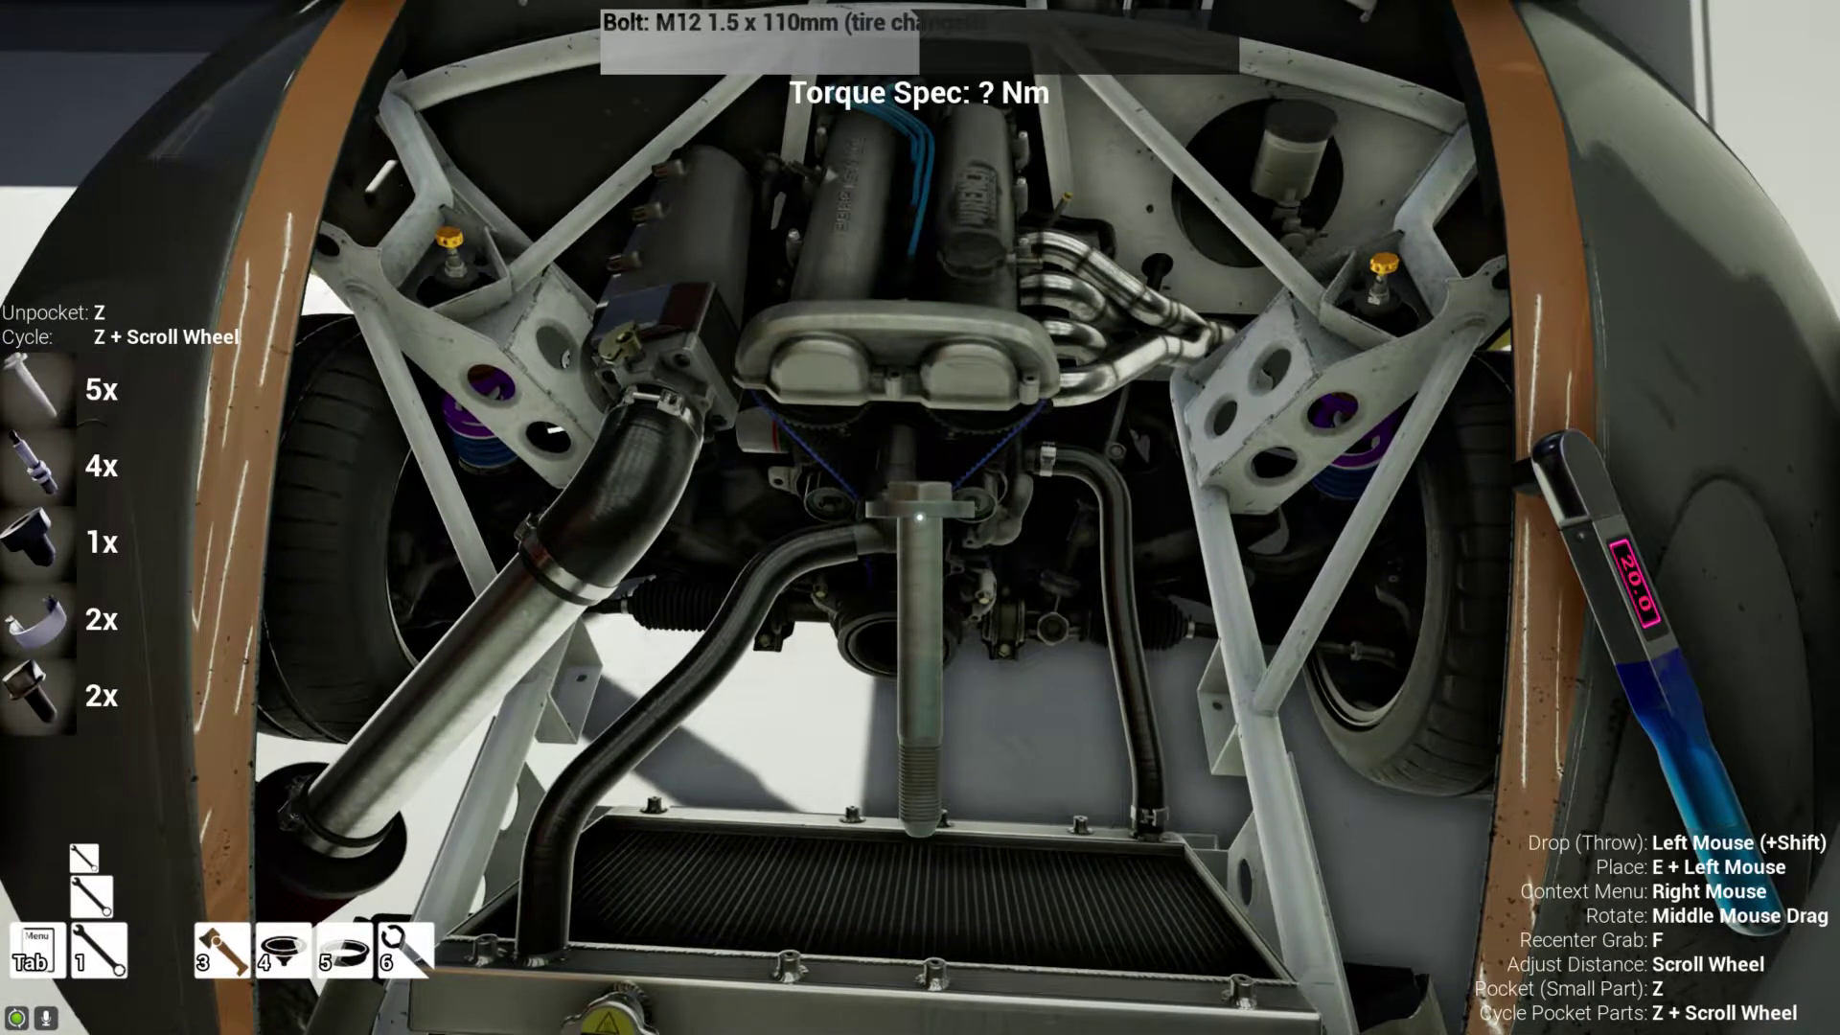
{"action": "key", "text": "z"}
{"action": "key", "text": "z"}
{"action": "scroll", "coordinate": [920, 504], "scroll_direction": "down", "scroll_amount": 1}
{"action": "scroll", "coordinate": [921, 503], "scroll_direction": "down", "scroll_amount": 1}
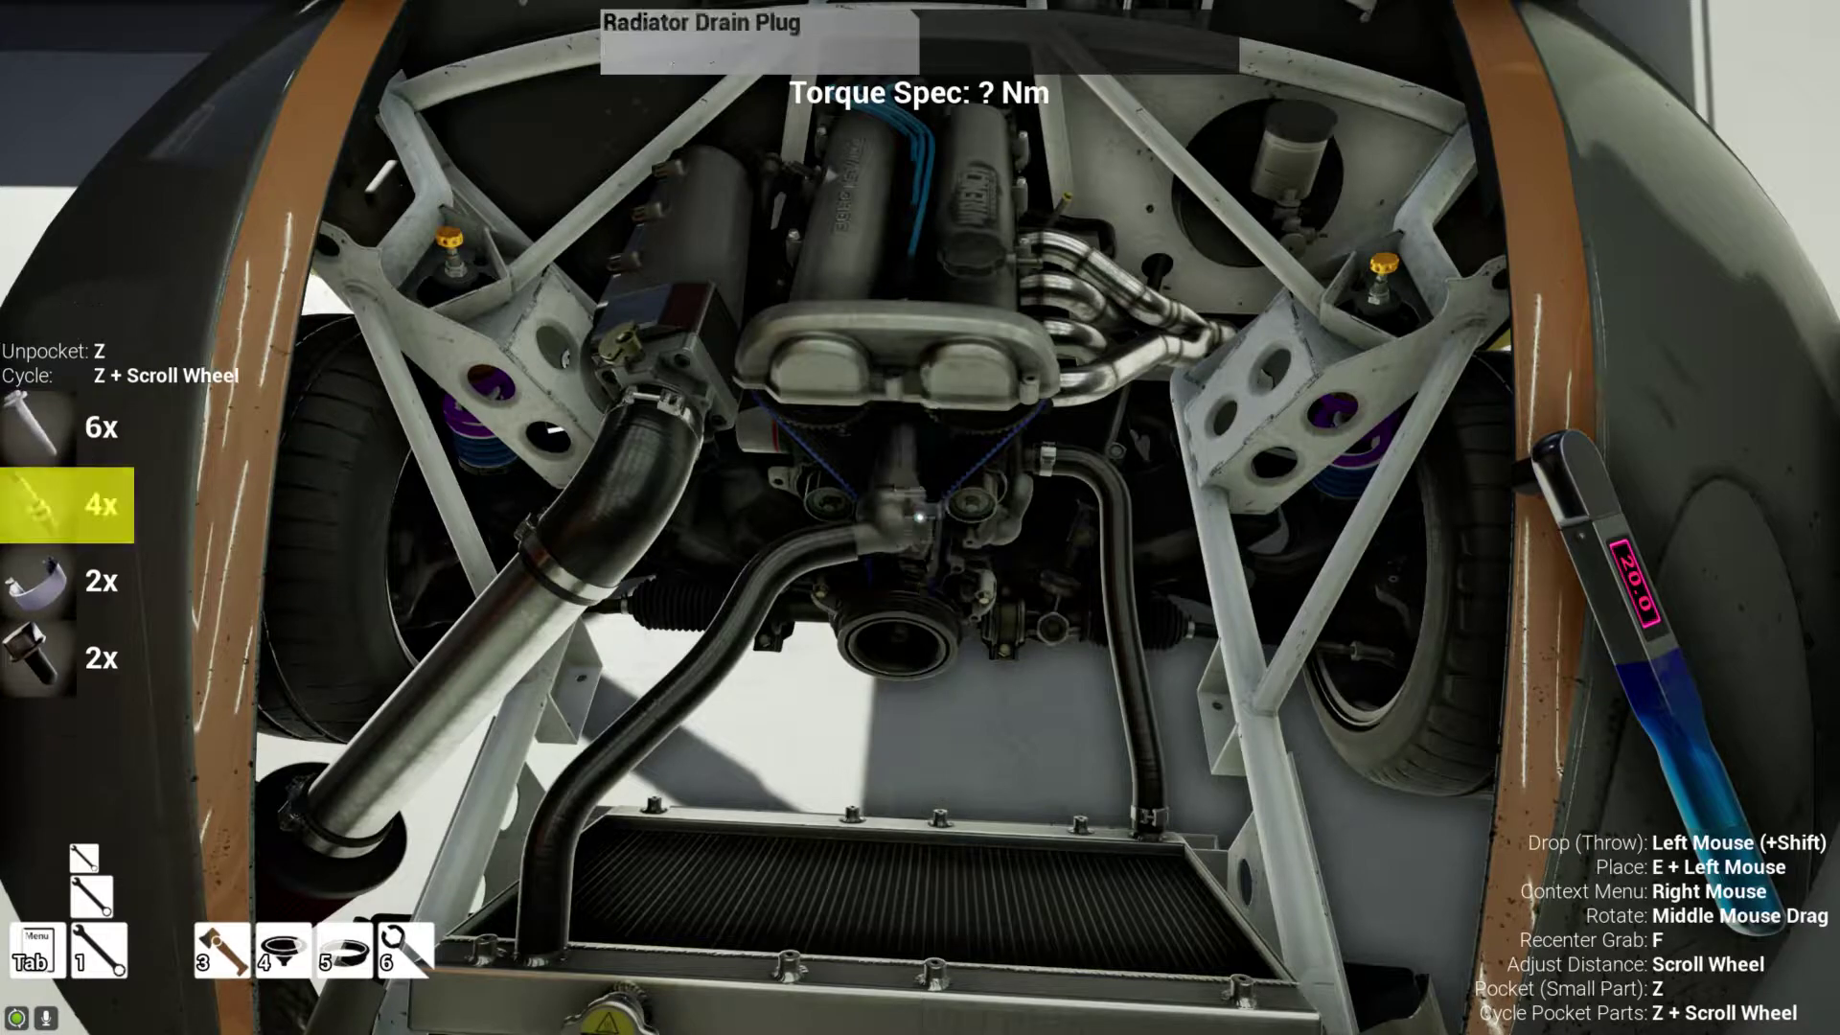
{"action": "scroll", "coordinate": [921, 511], "scroll_direction": "down", "scroll_amount": 1}
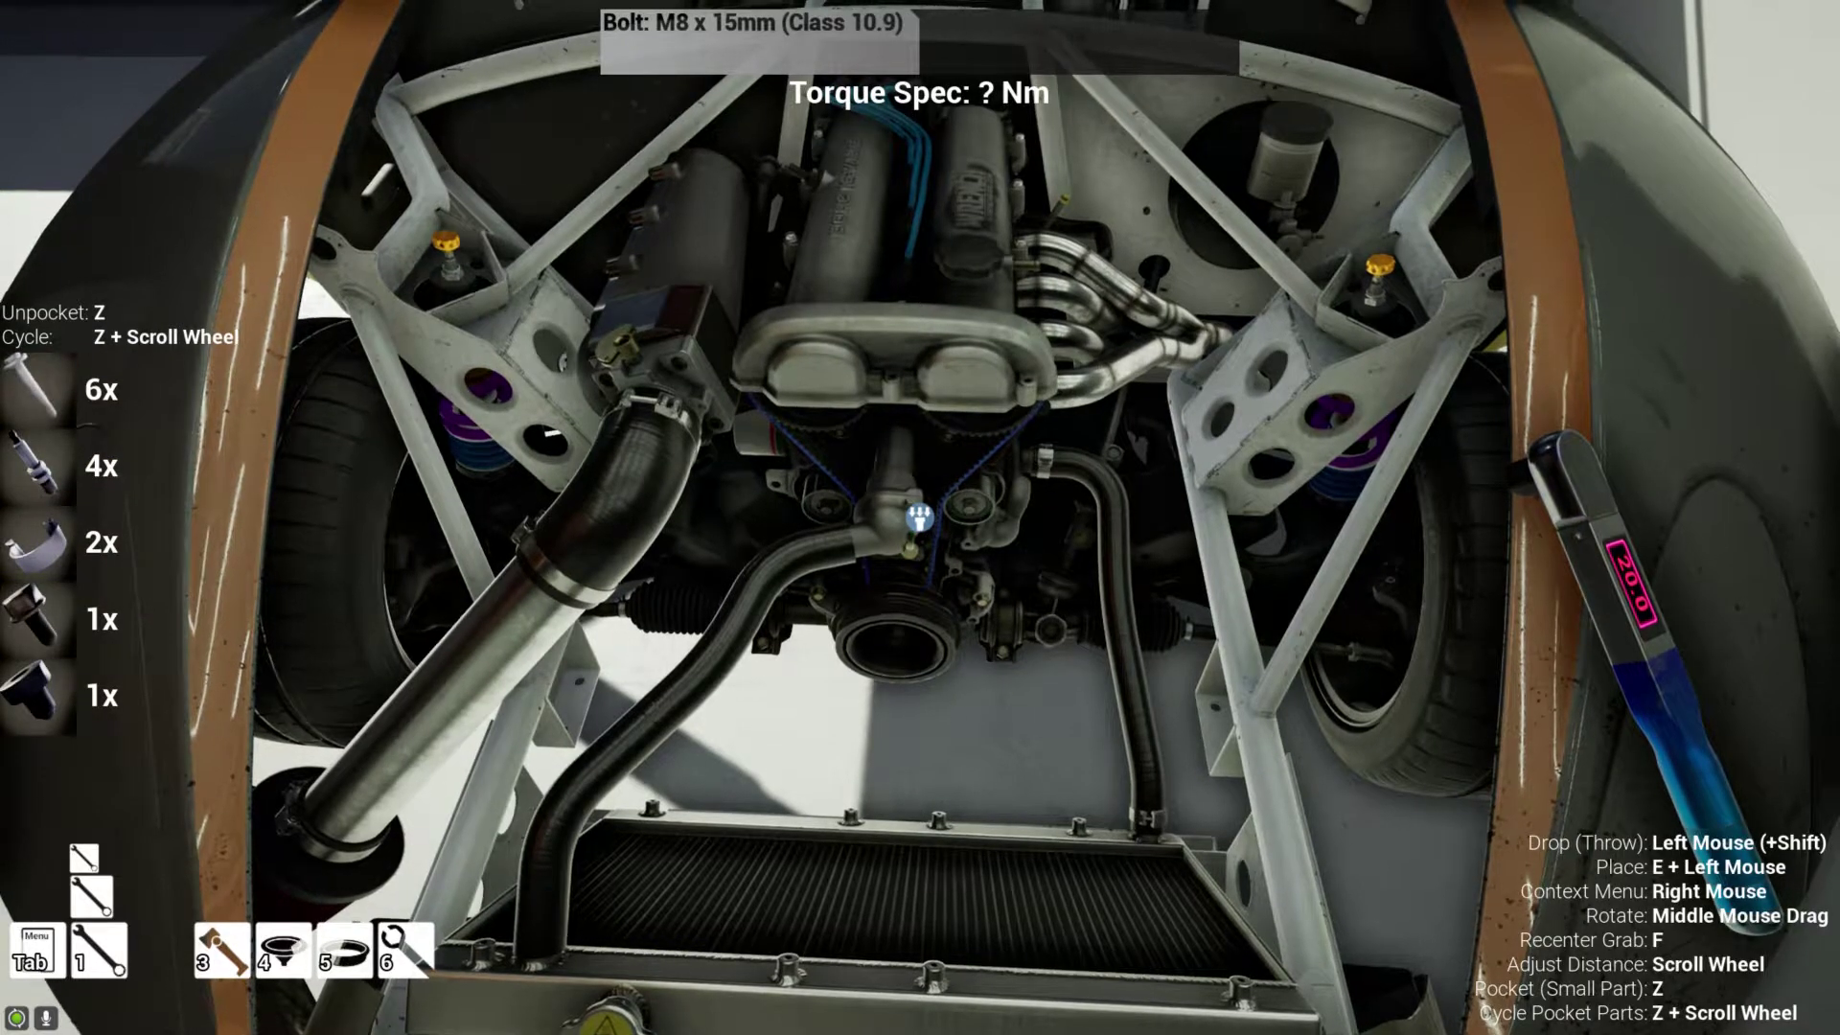
{"action": "key", "text": "z"}
{"action": "key", "text": "6"}
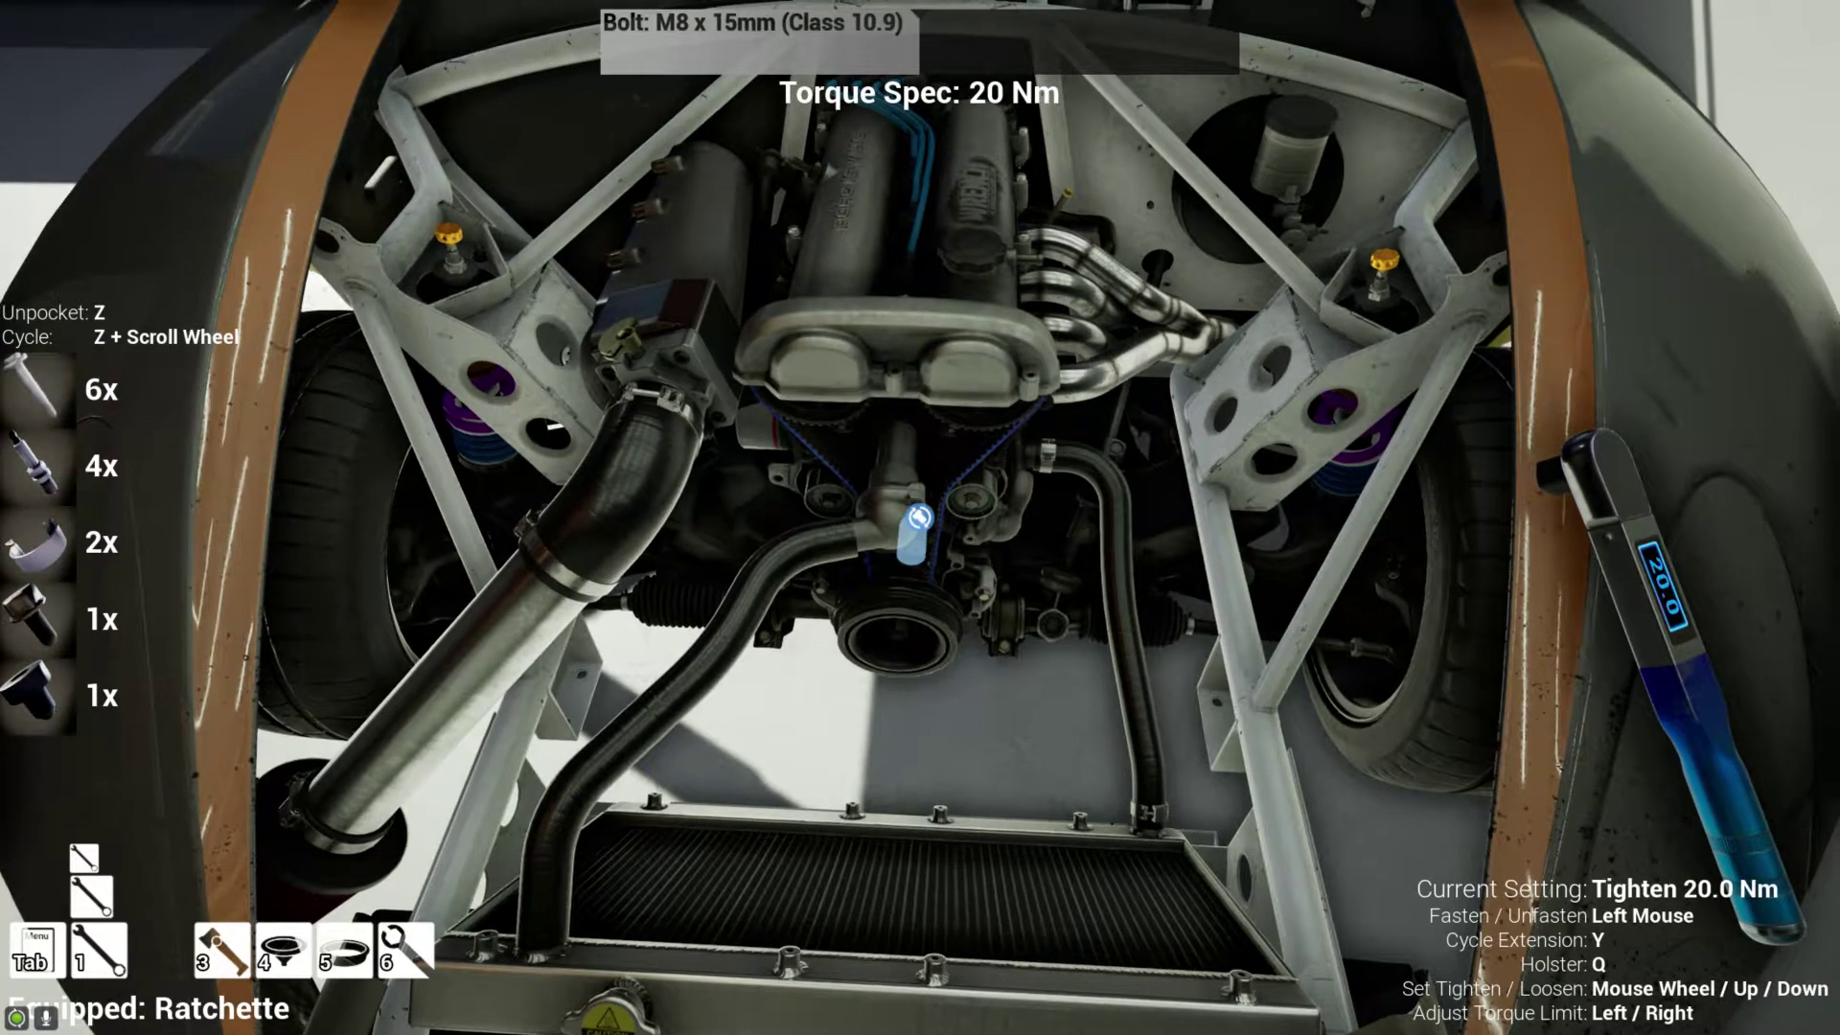
{"action": "left_click", "coordinate": [920, 515]}
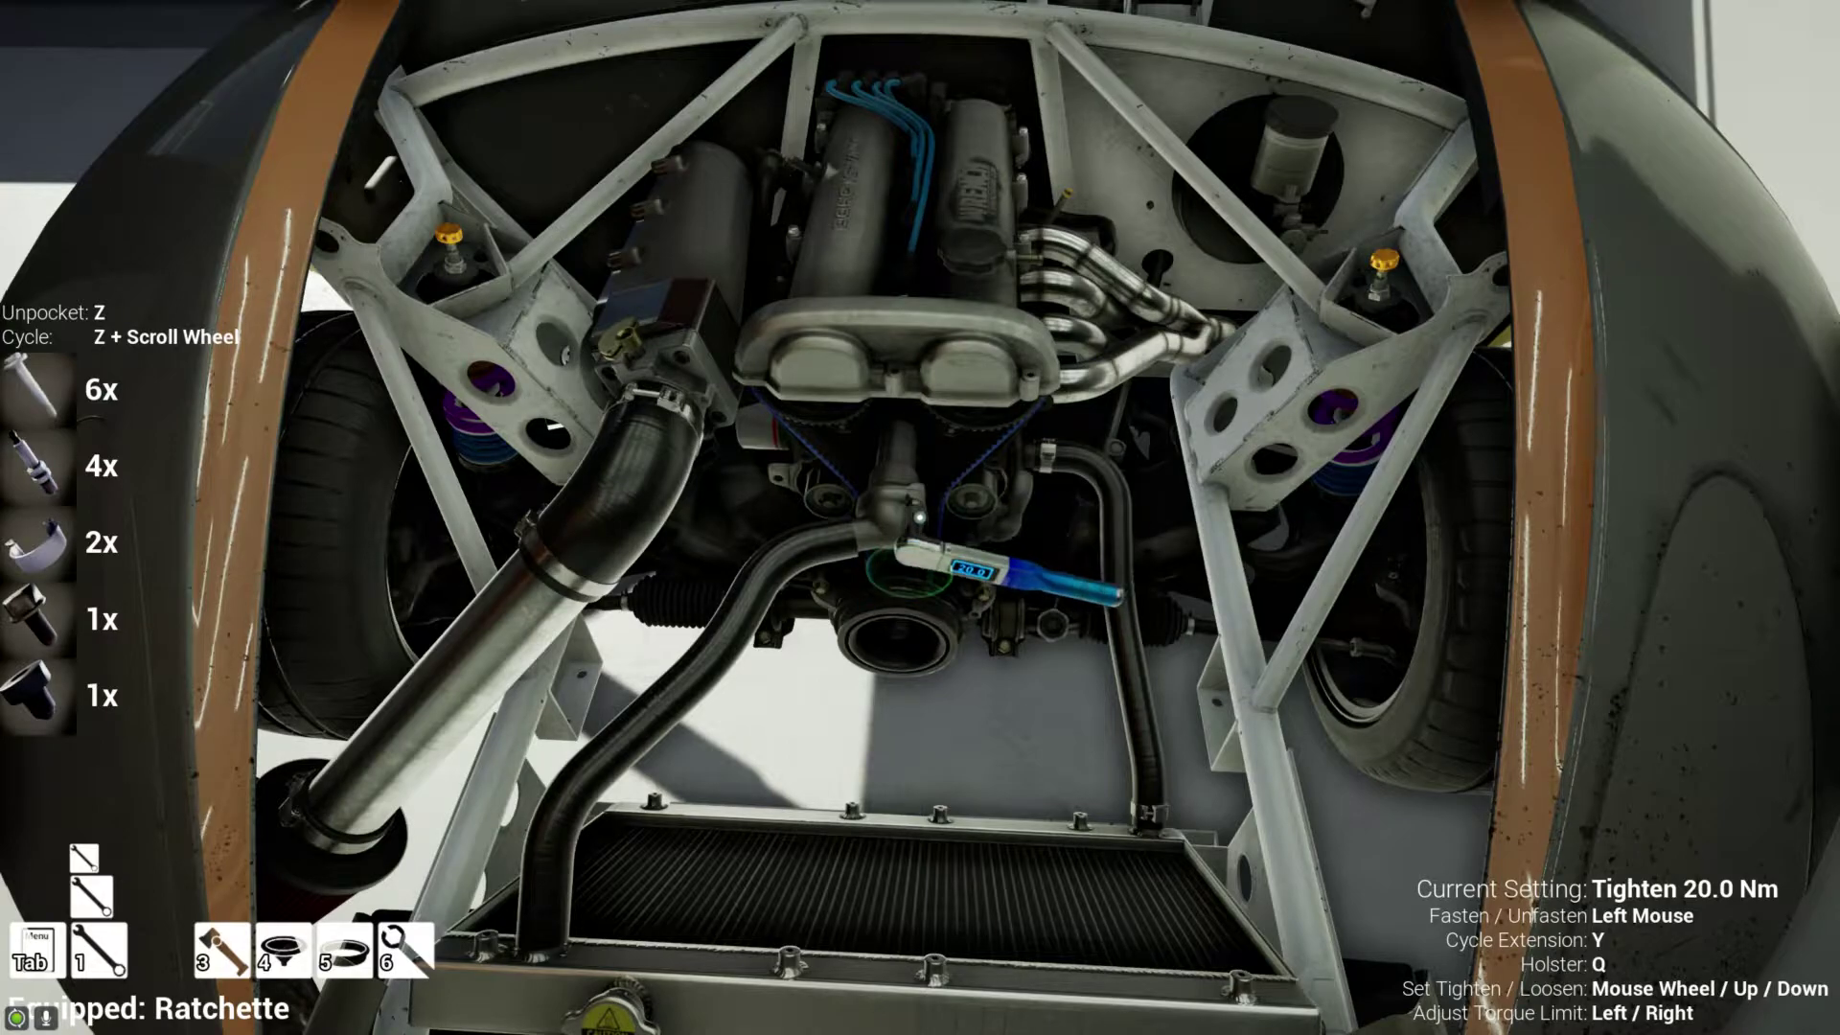
- Fit the second thermostat cover bolt and tighten it to 20 Nm
{"action": "key", "text": "w"}
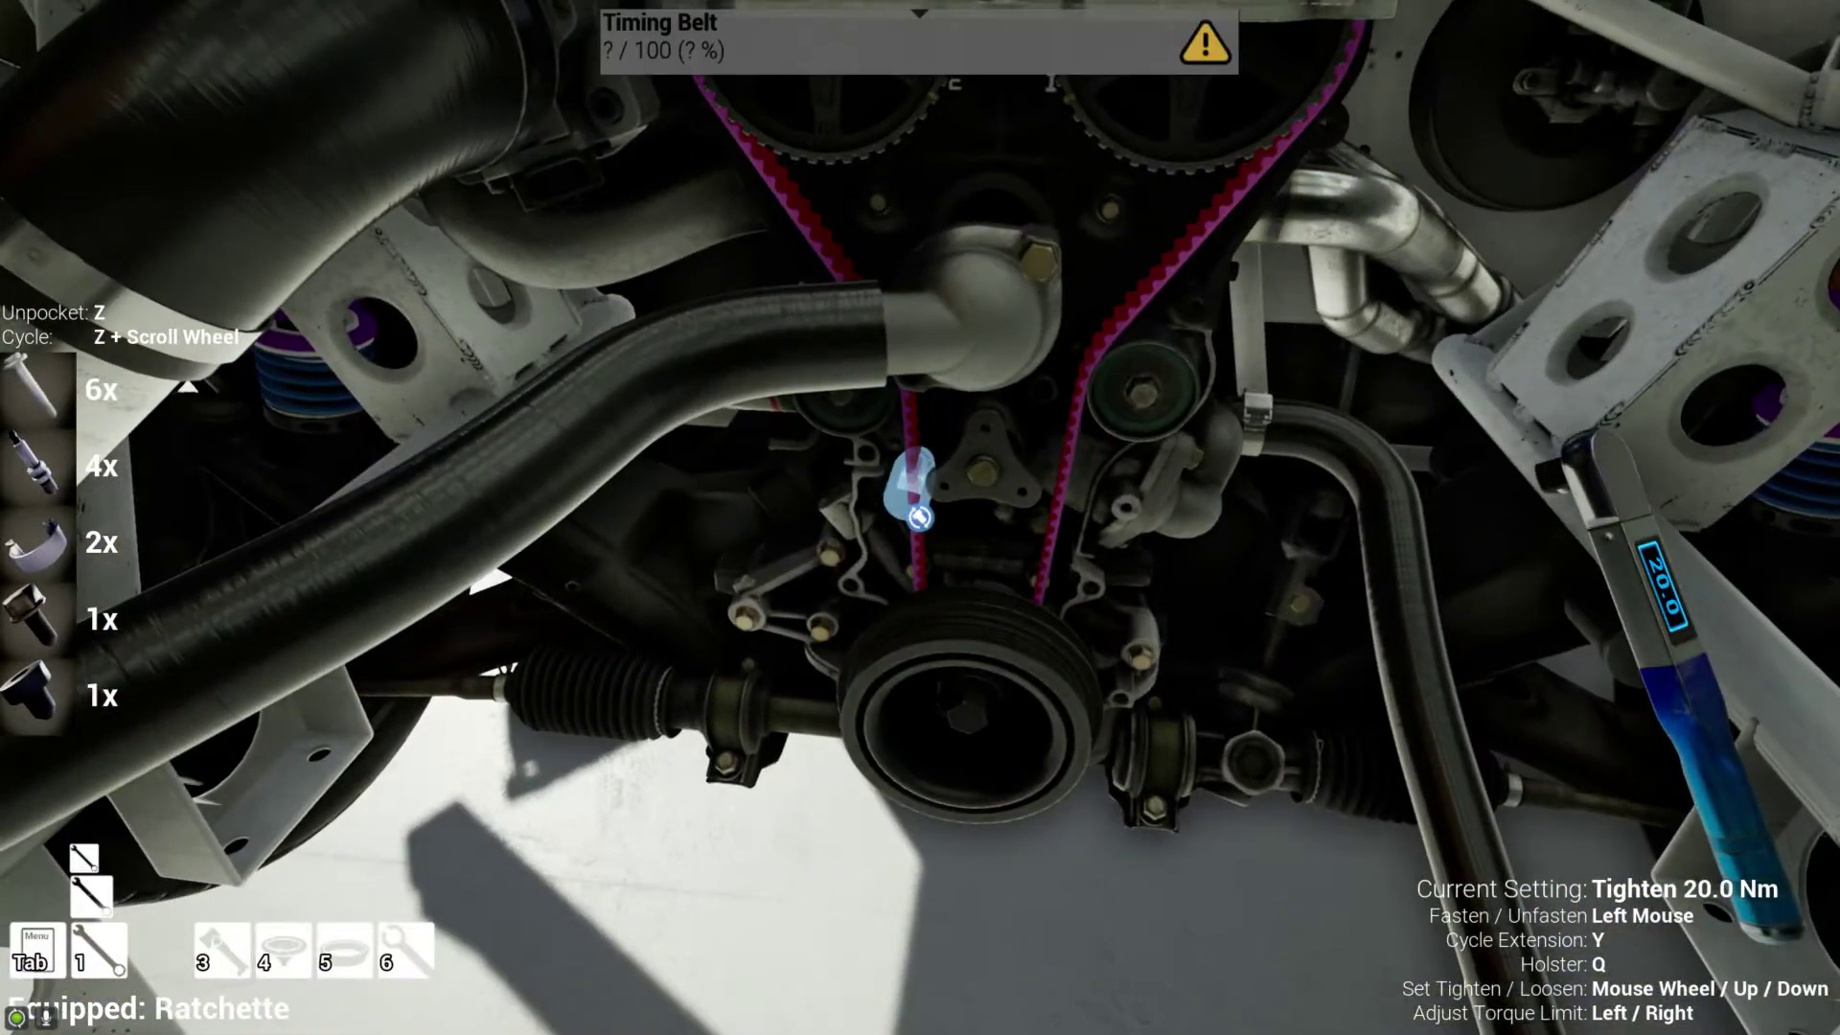
{"action": "key", "text": "q"}
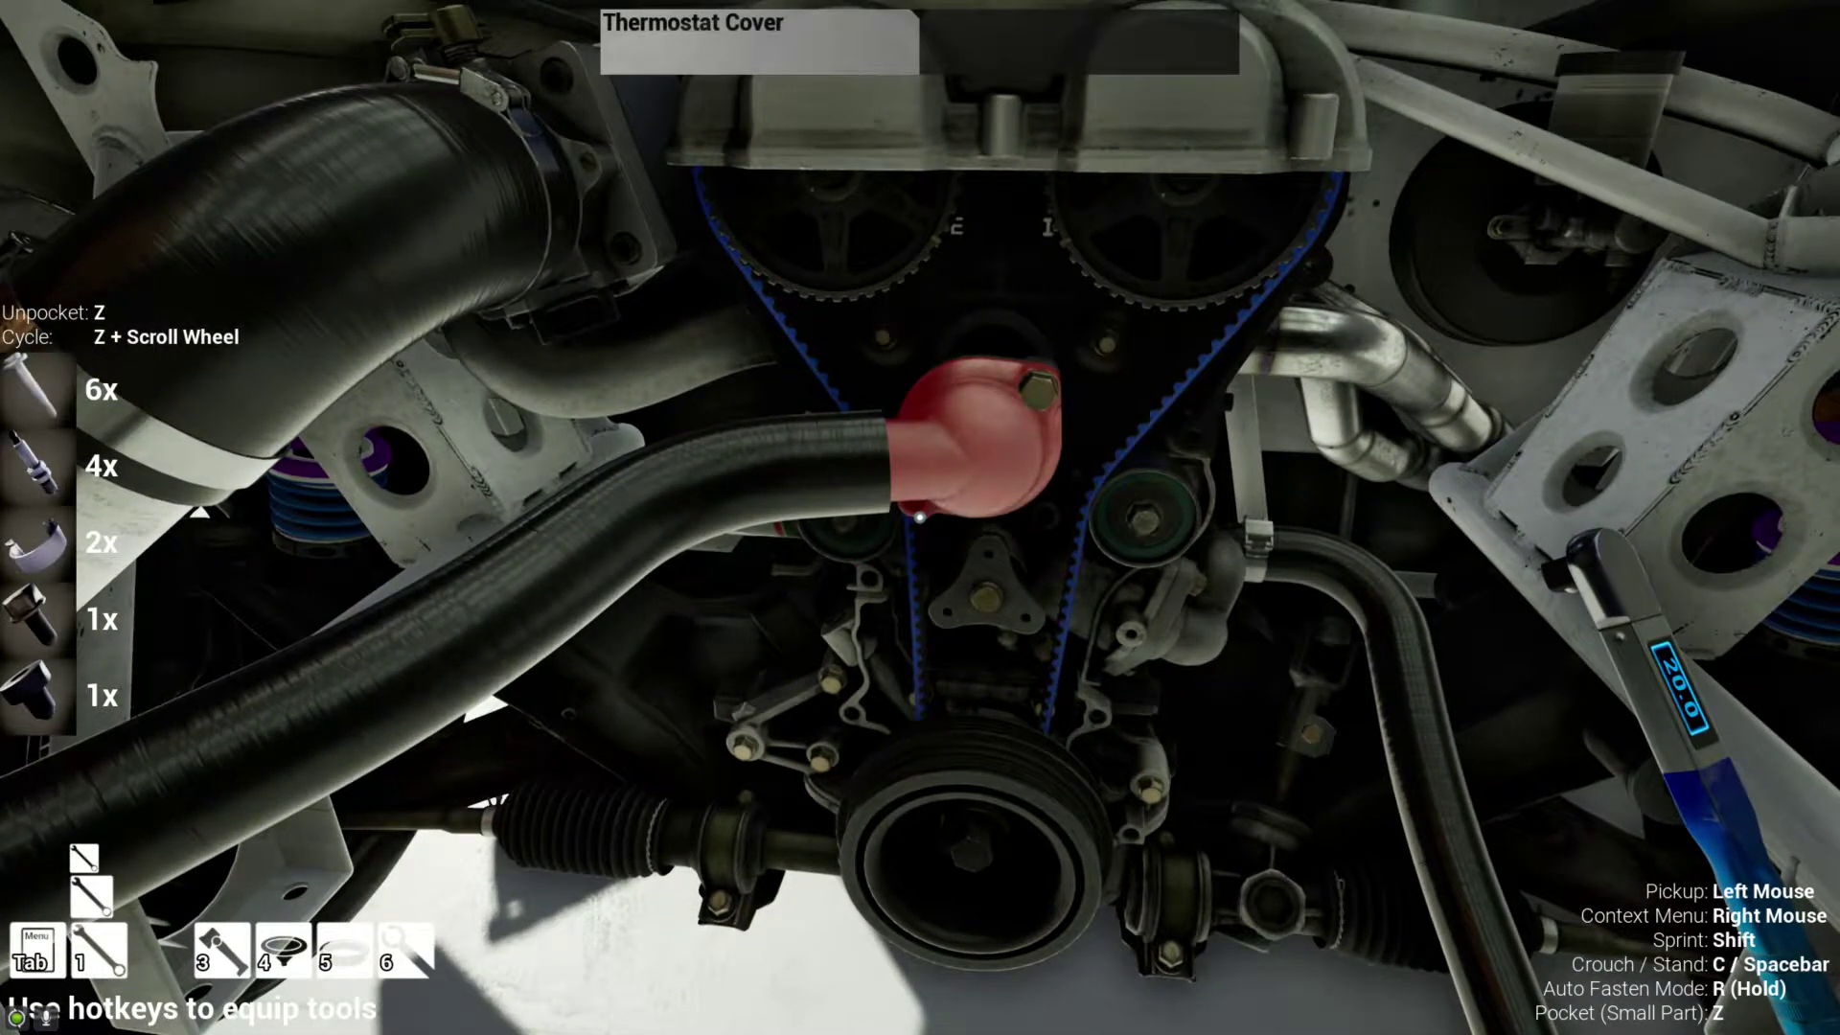
{"action": "key", "text": "z"}
{"action": "left_click", "coordinate": [920, 516]}
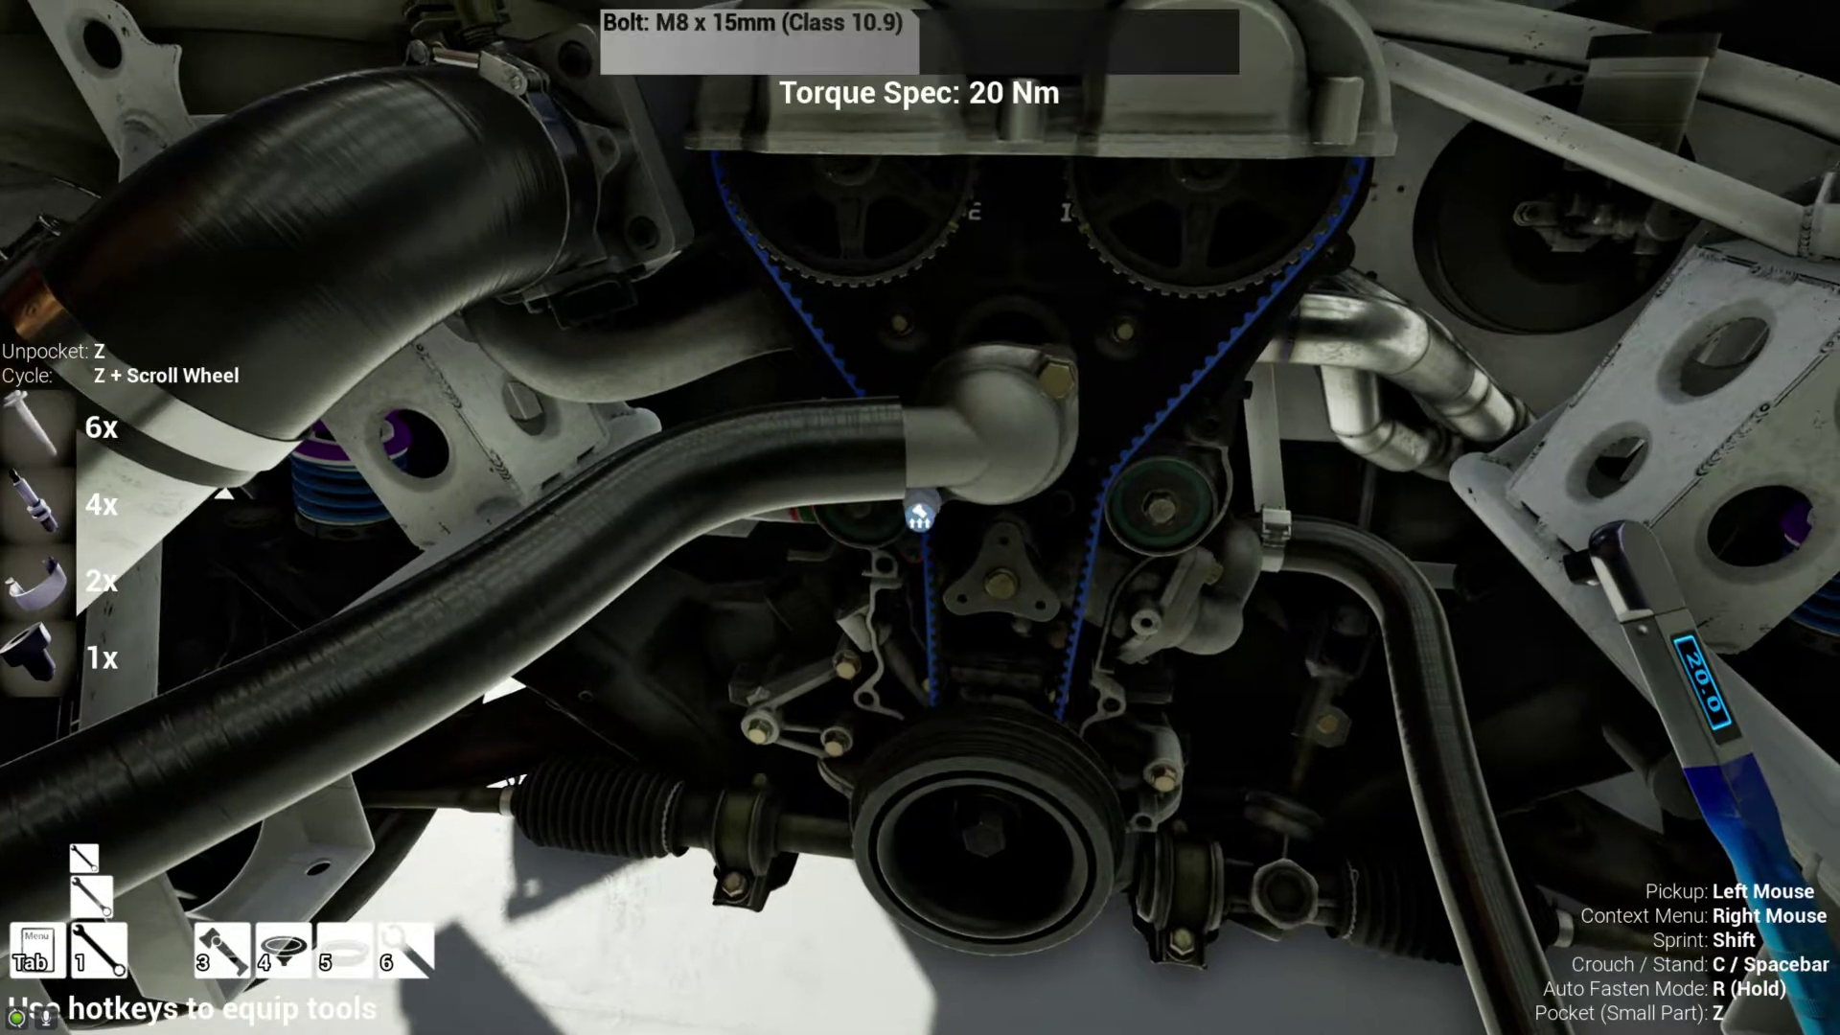
{"action": "key", "text": "1"}
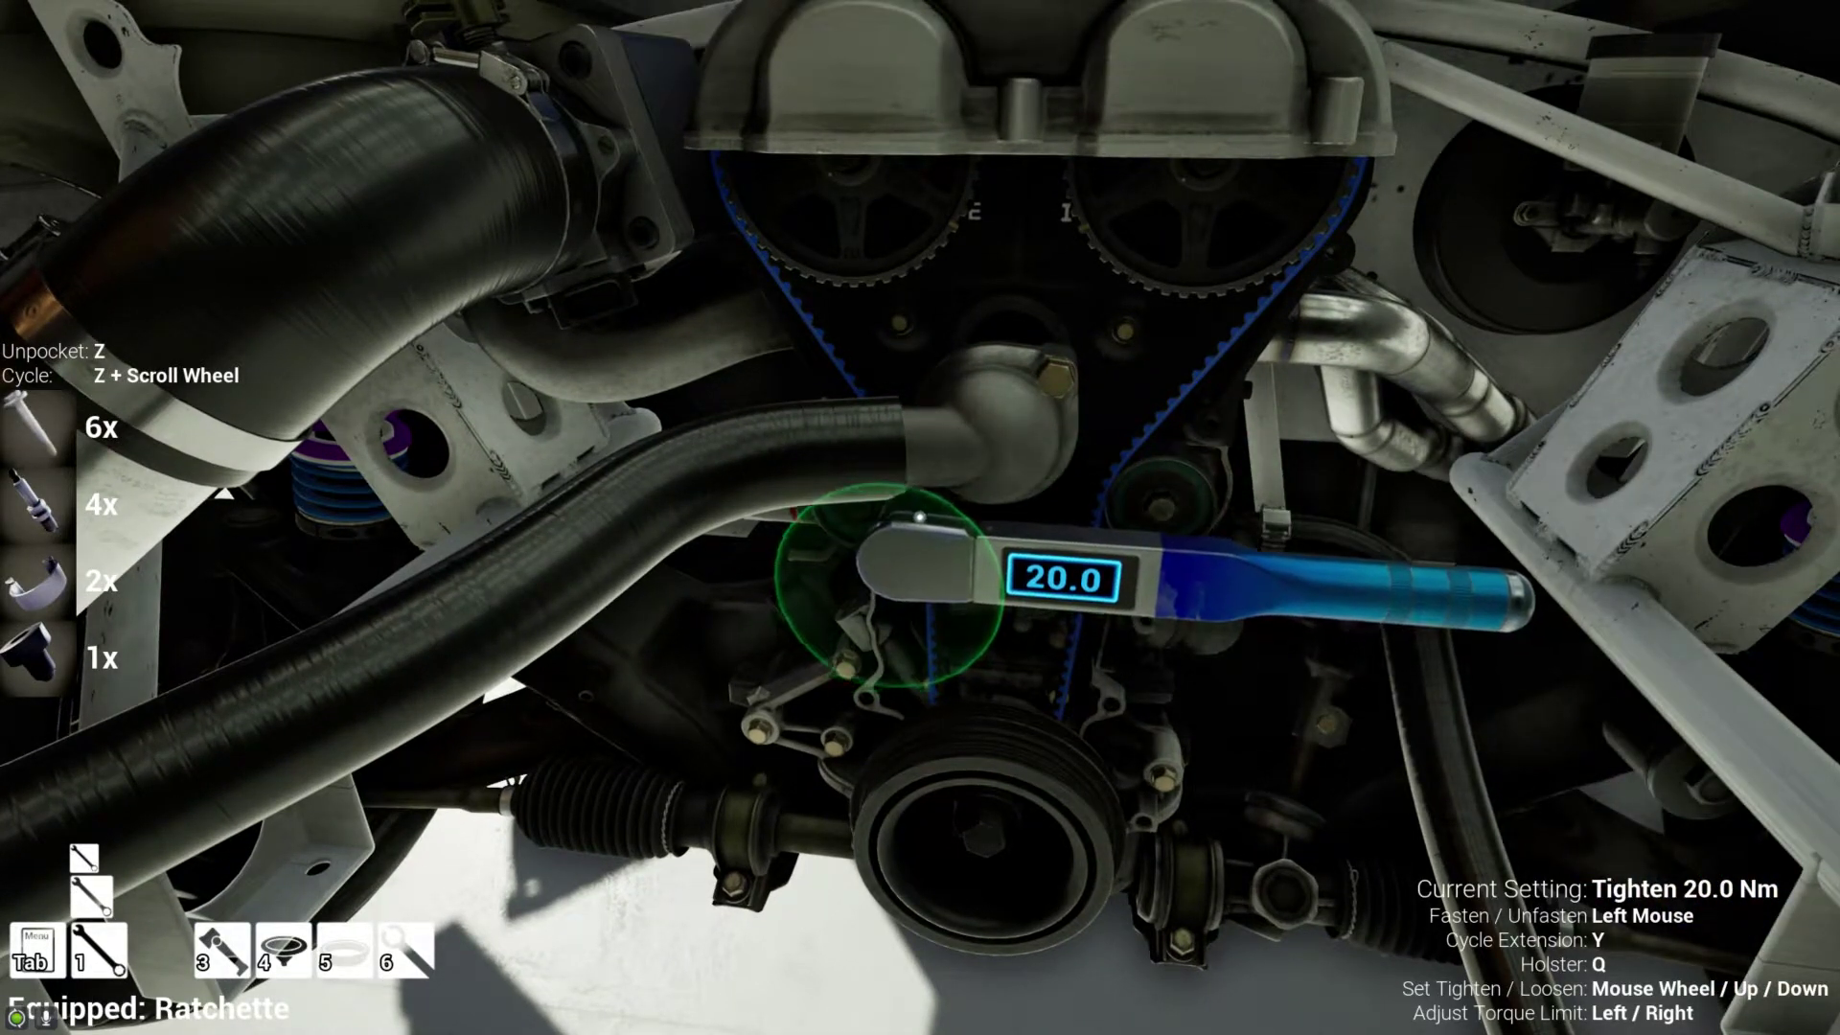
{"action": "left_click", "coordinate": [921, 515]}
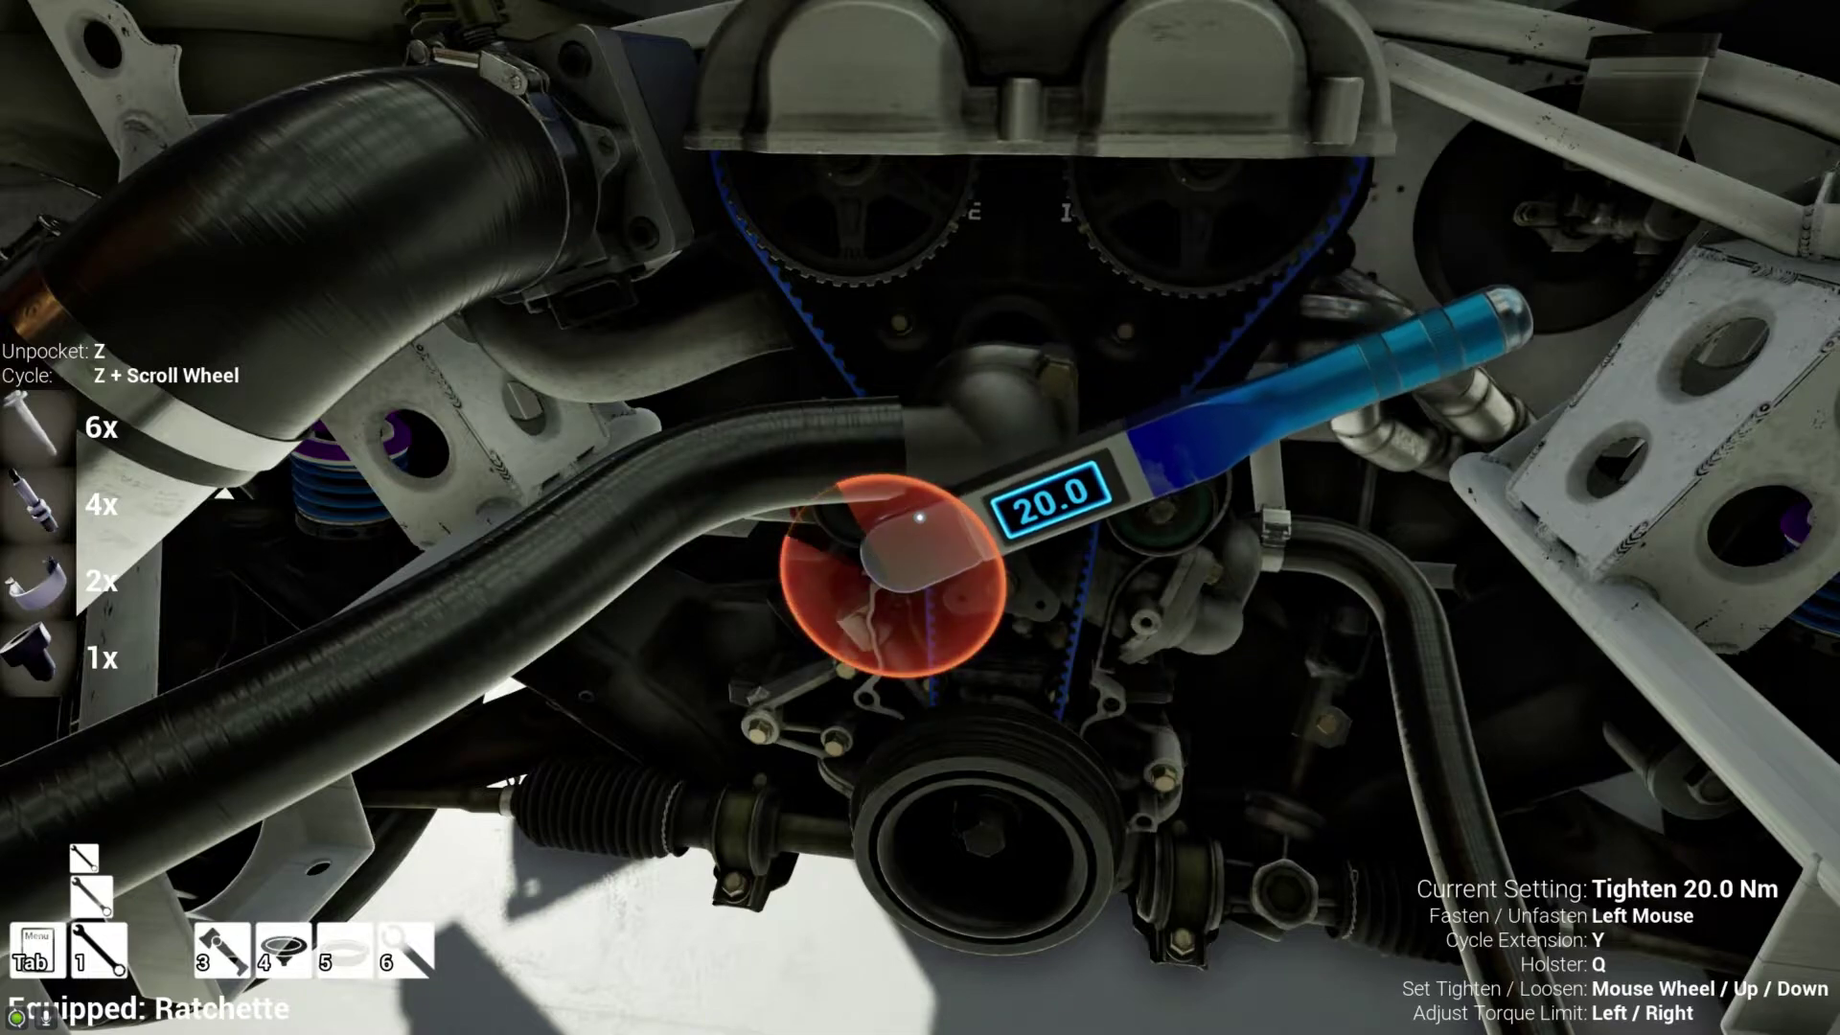
{"action": "key", "text": "Left"}
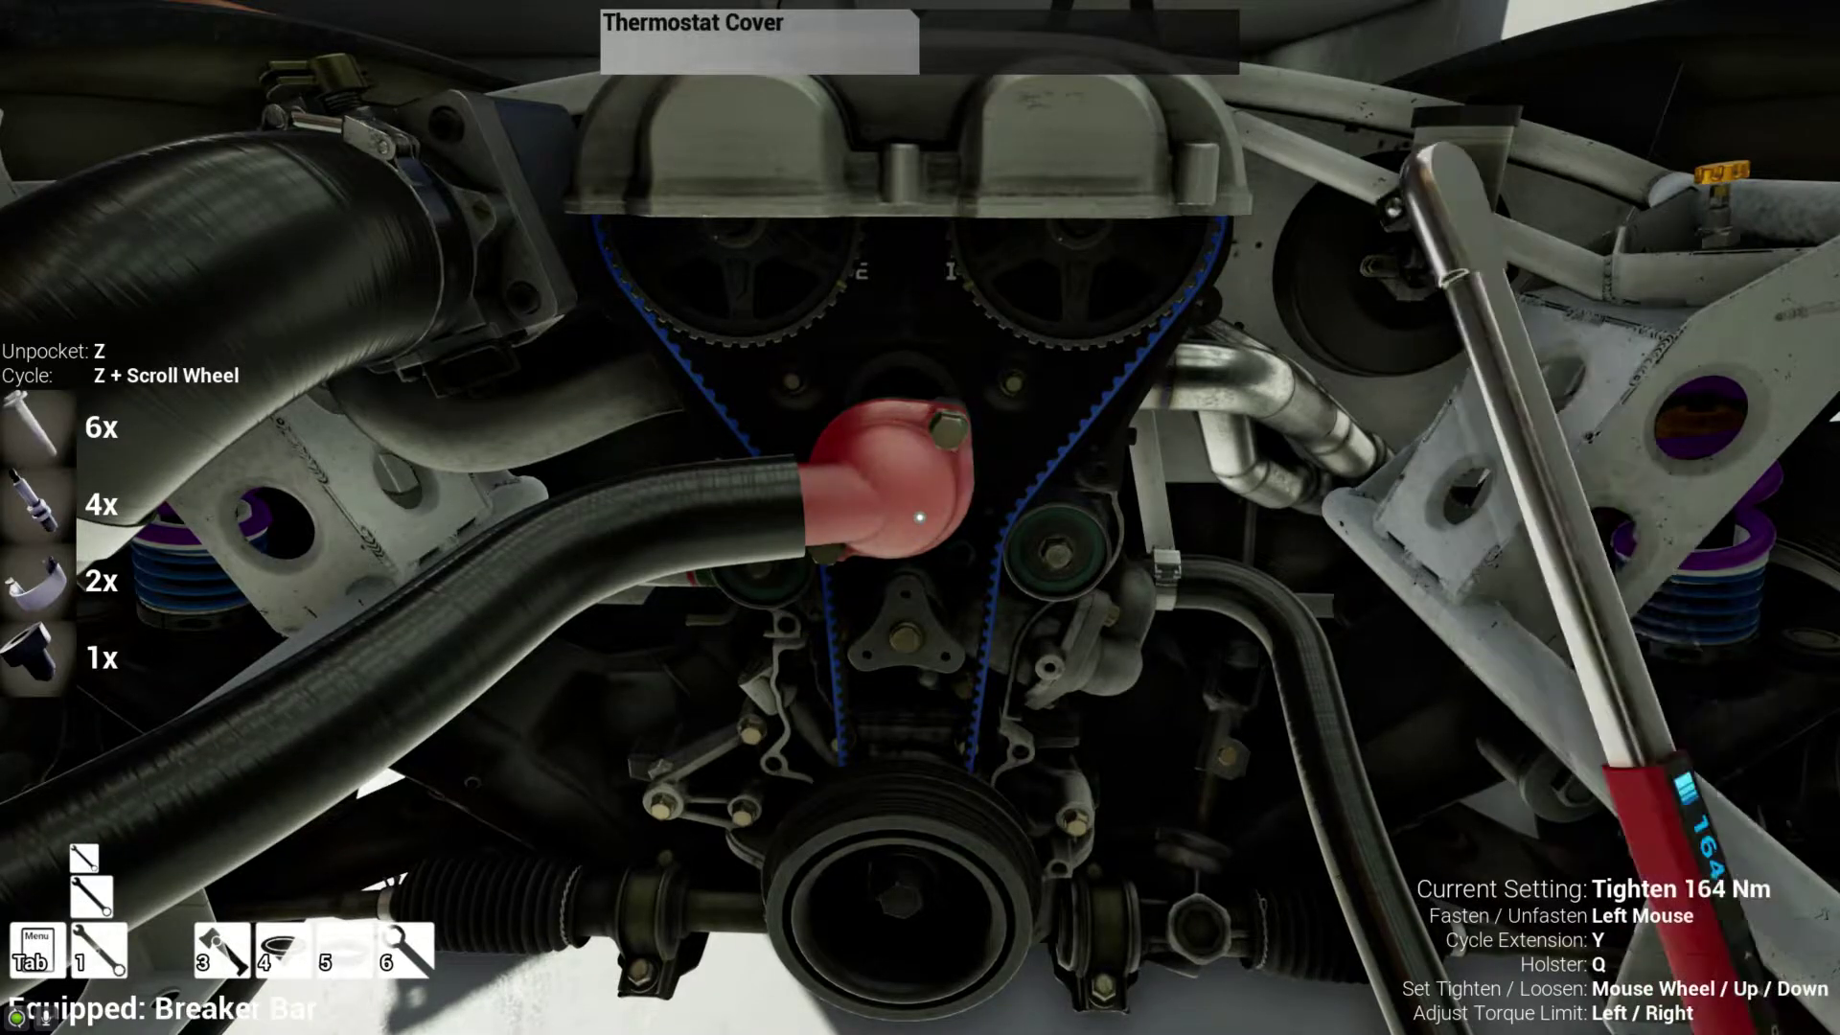
{"action": "key", "text": "2"}
- Clamp the upper radiator hose with a 40mm Hose Clamp and unpocket the second clamp
{"action": "key", "text": "q"}
{"action": "key", "text": "s"}
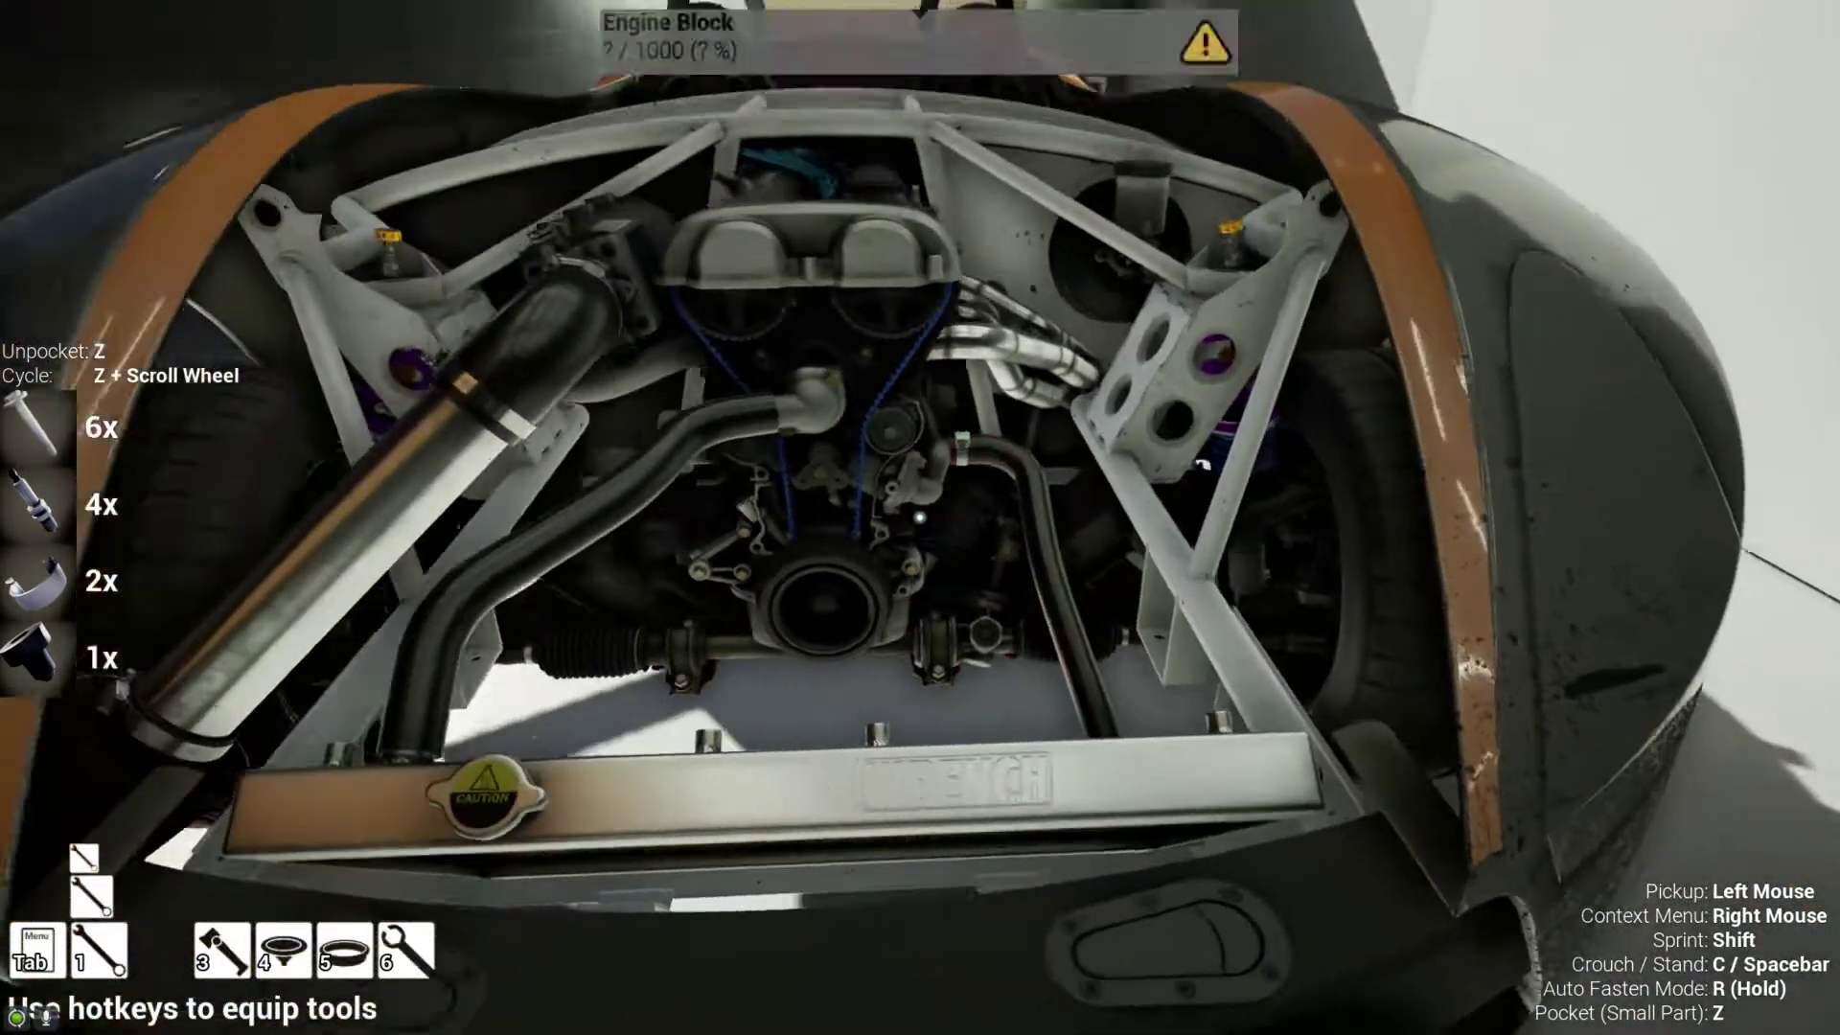
{"action": "key", "text": "4"}
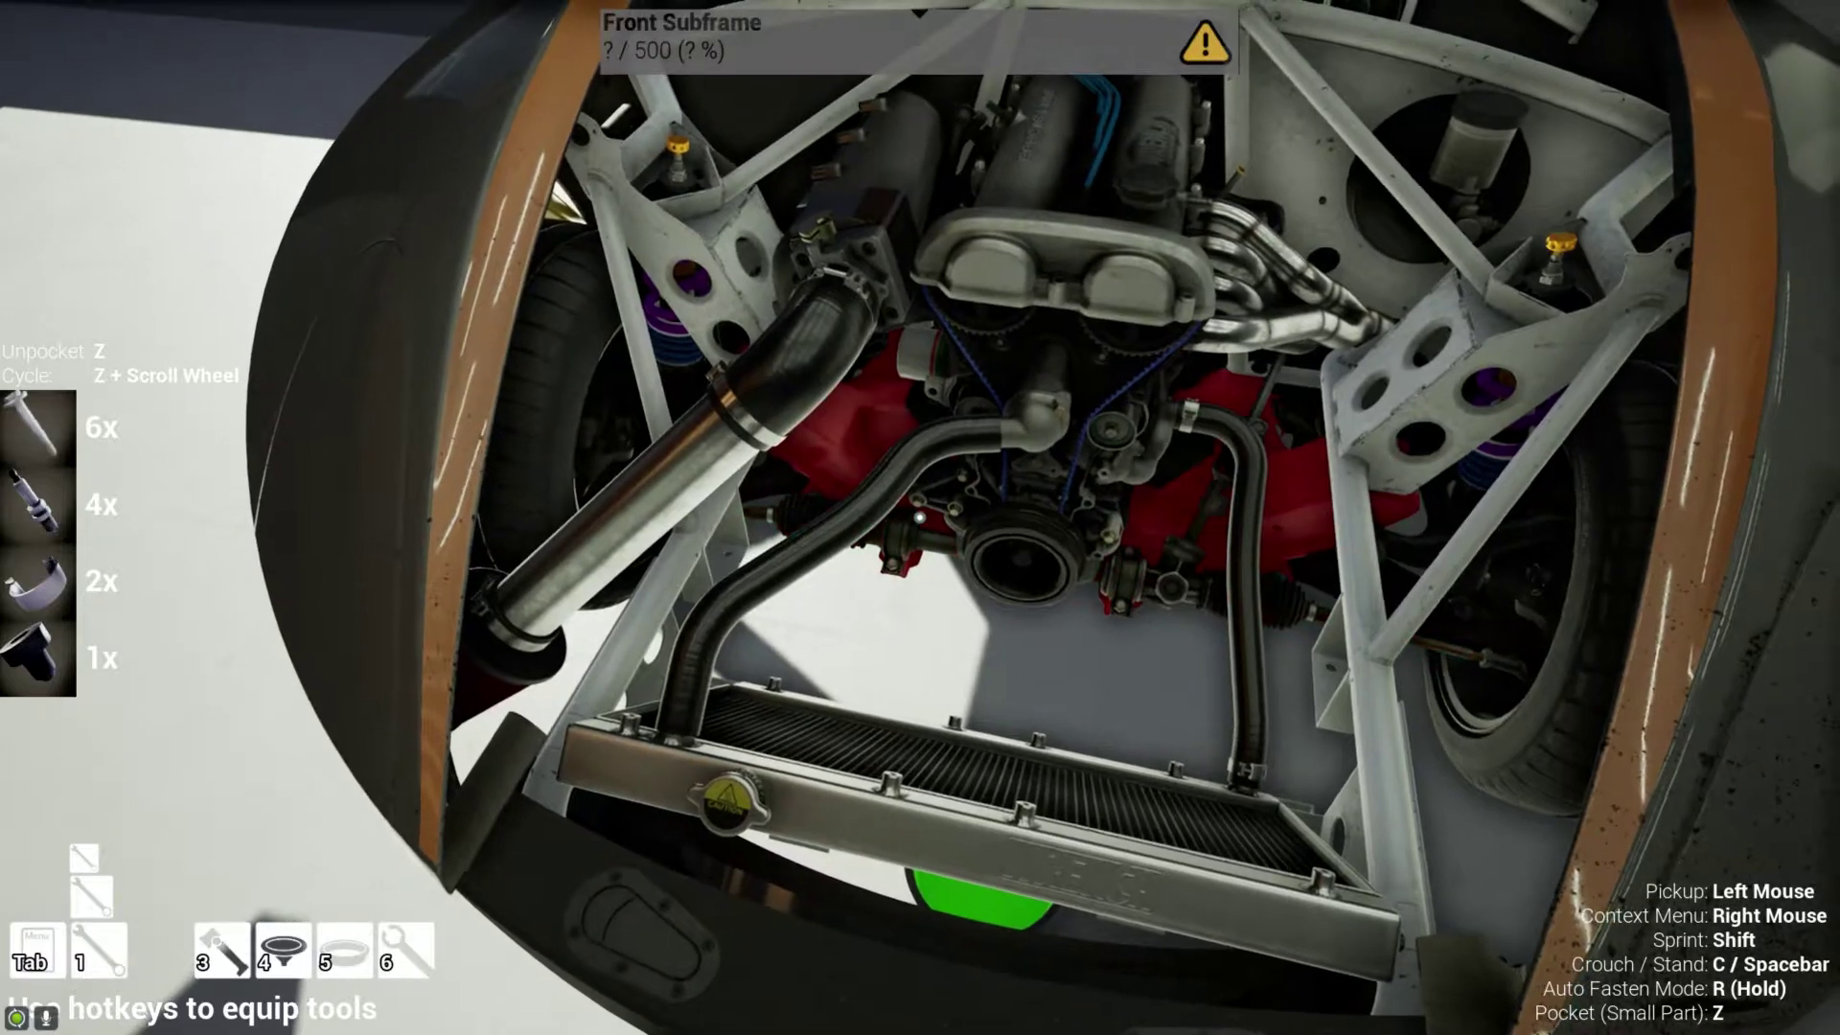
{"action": "key", "text": "z"}
{"action": "key", "text": "z"}
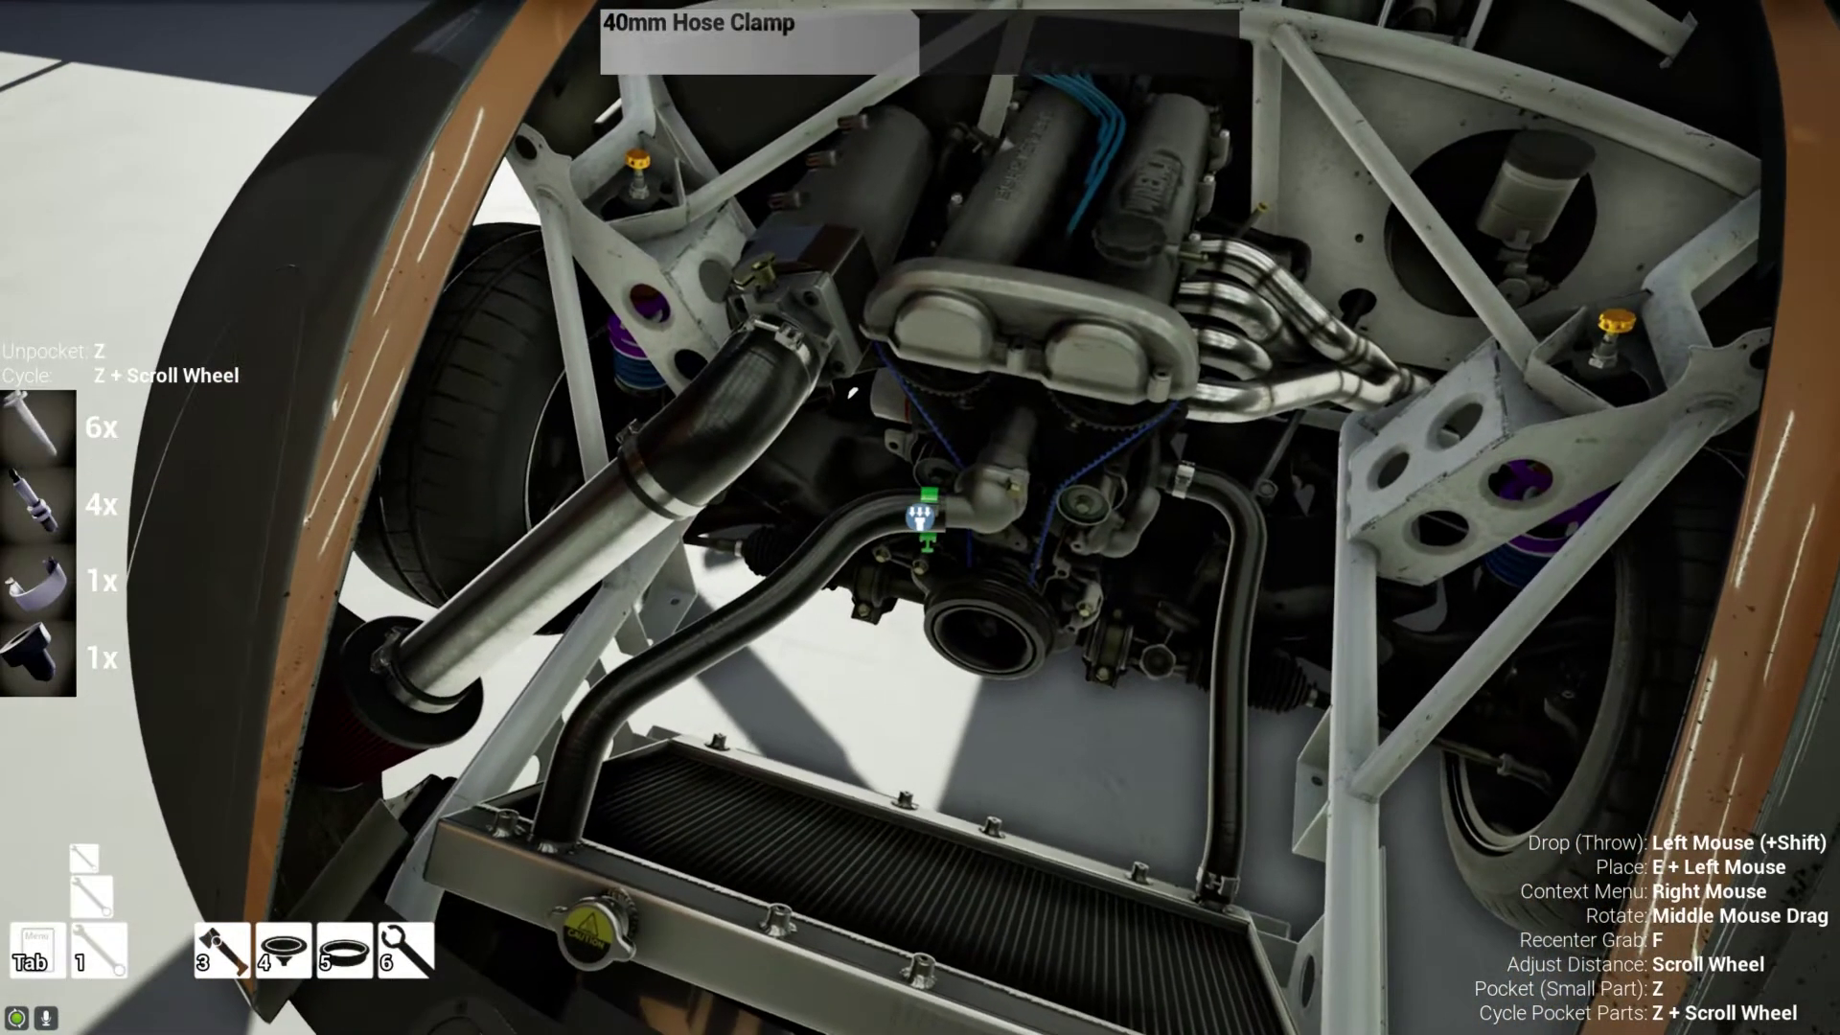
{"action": "left_click", "coordinate": [920, 518]}
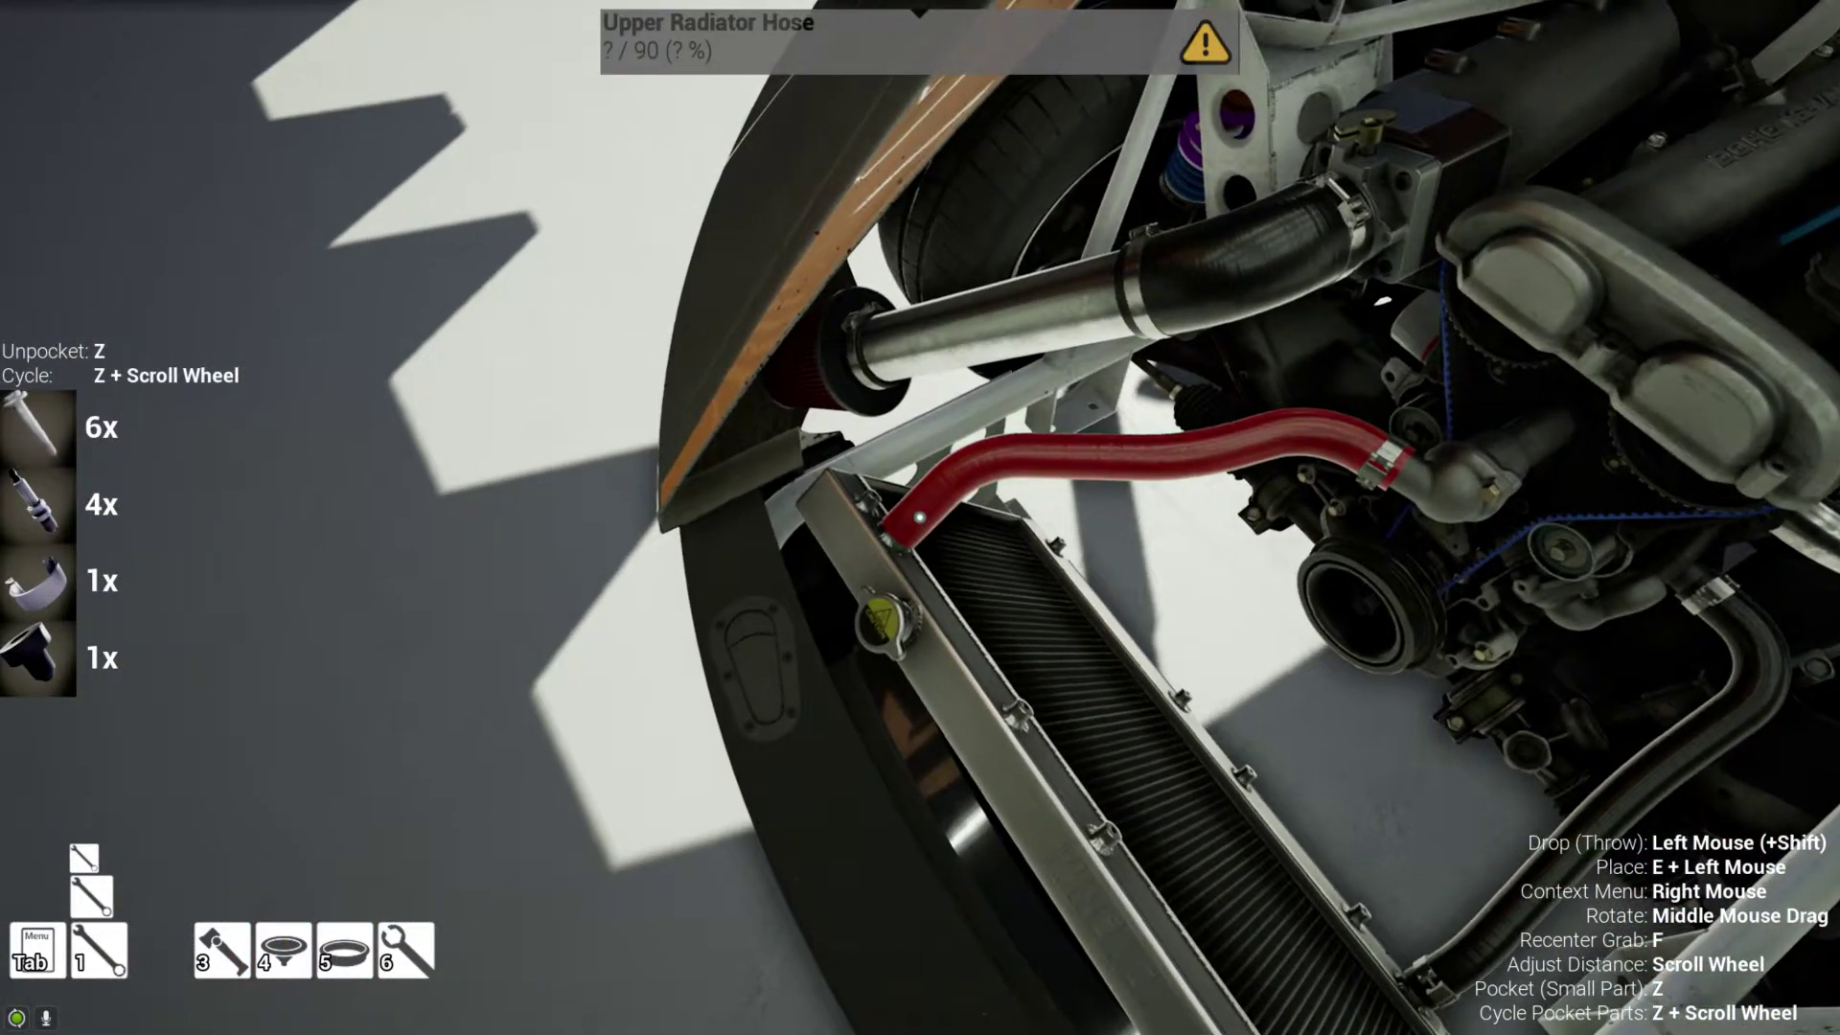
{"action": "key", "text": "z"}
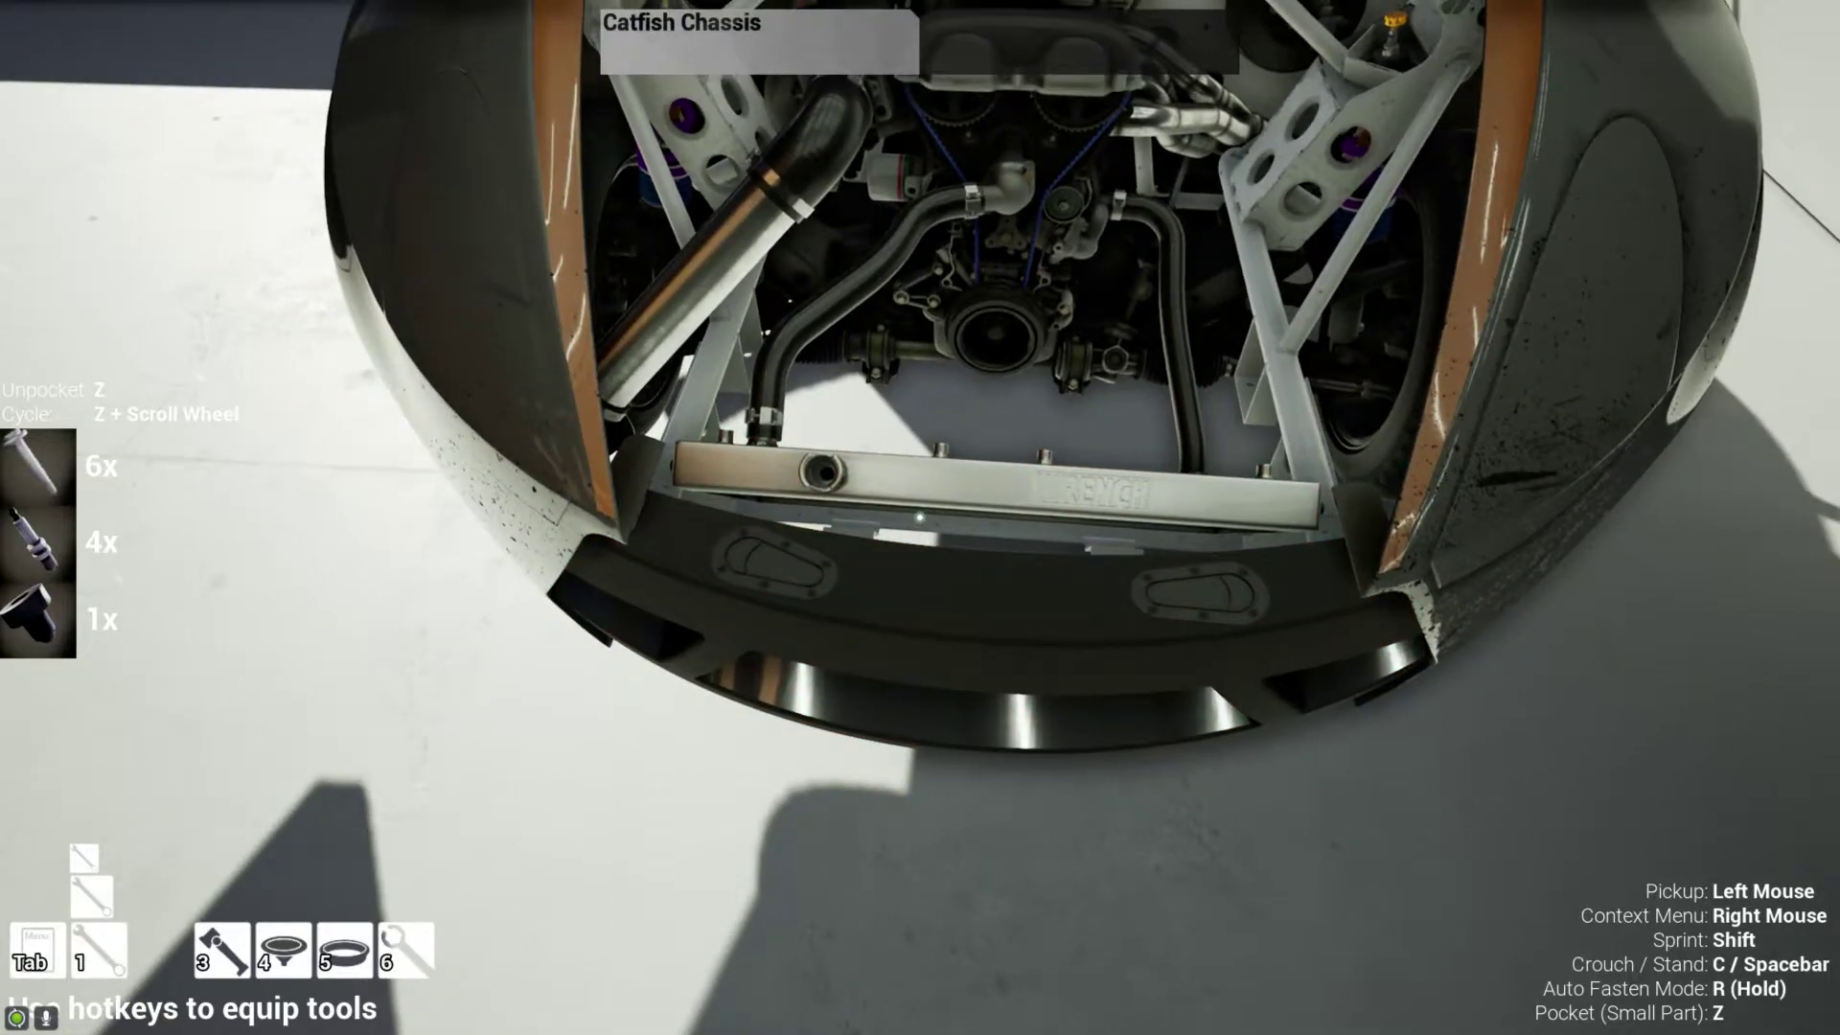
- Dump the coolant at the blue DISPOSAL bin and leave the empty pan on the floor
{"action": "key", "text": "s"}
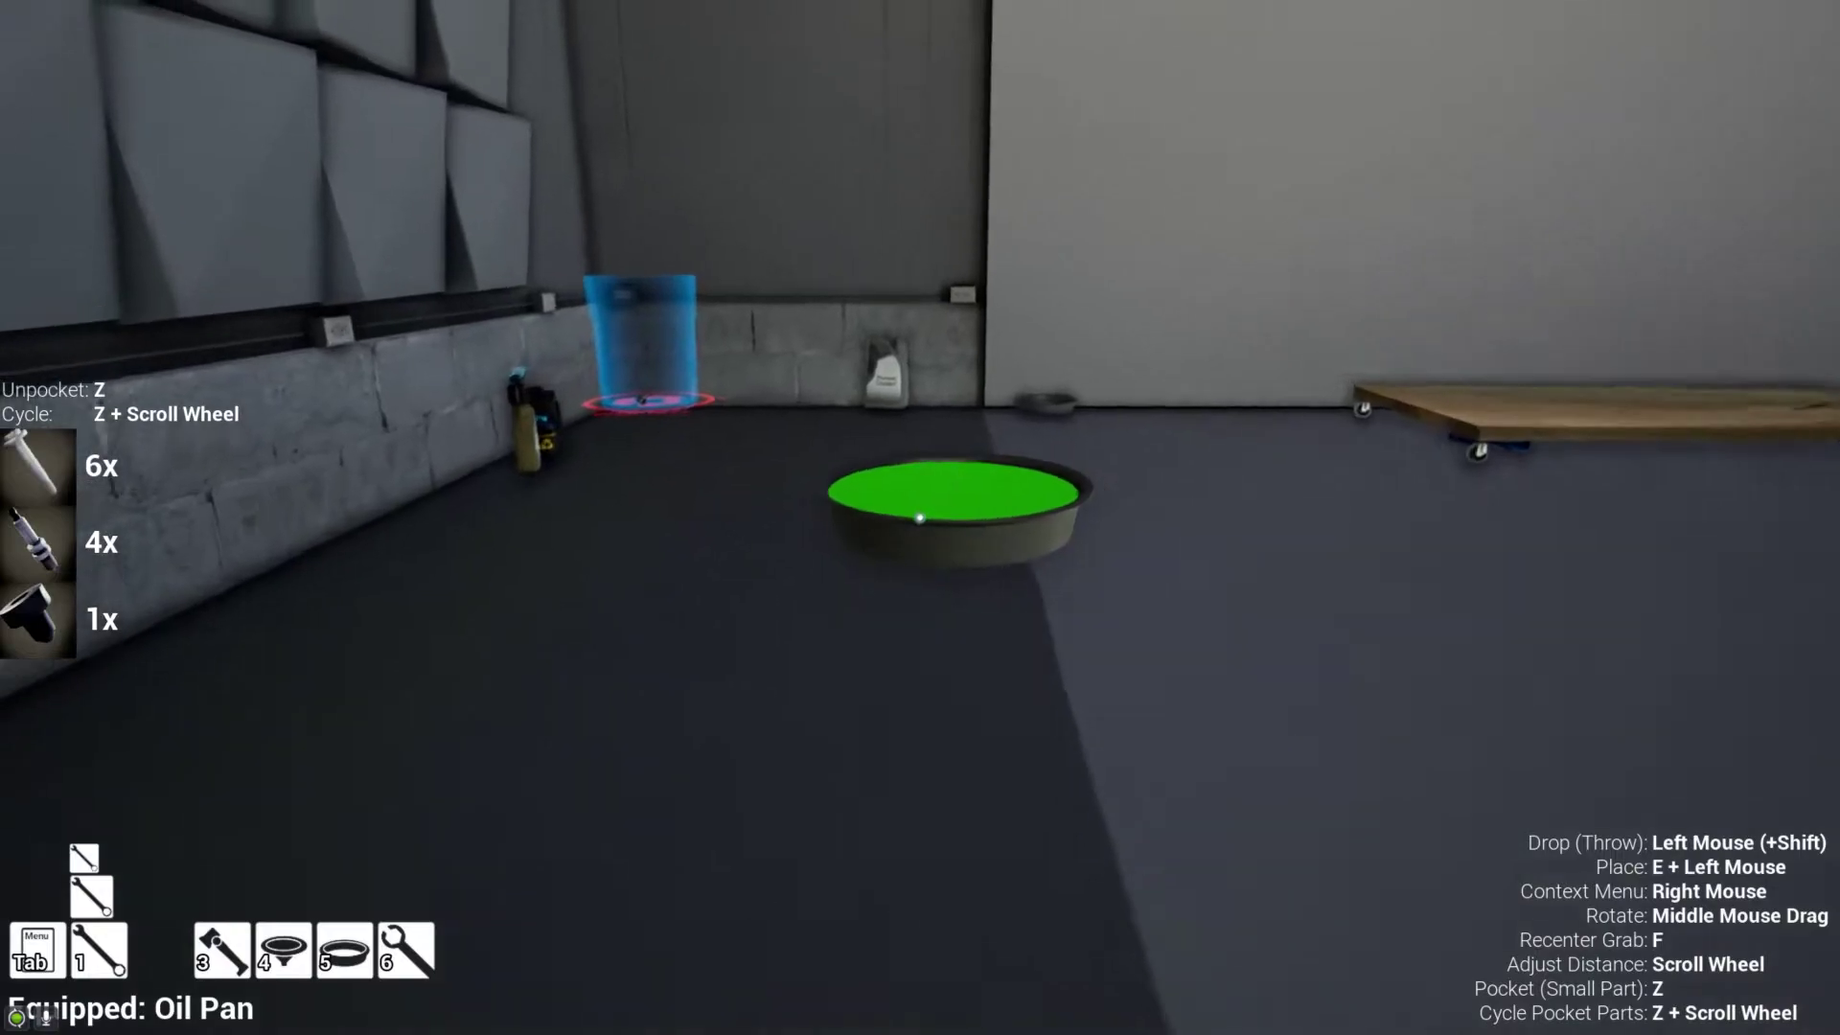
{"action": "key", "text": "w"}
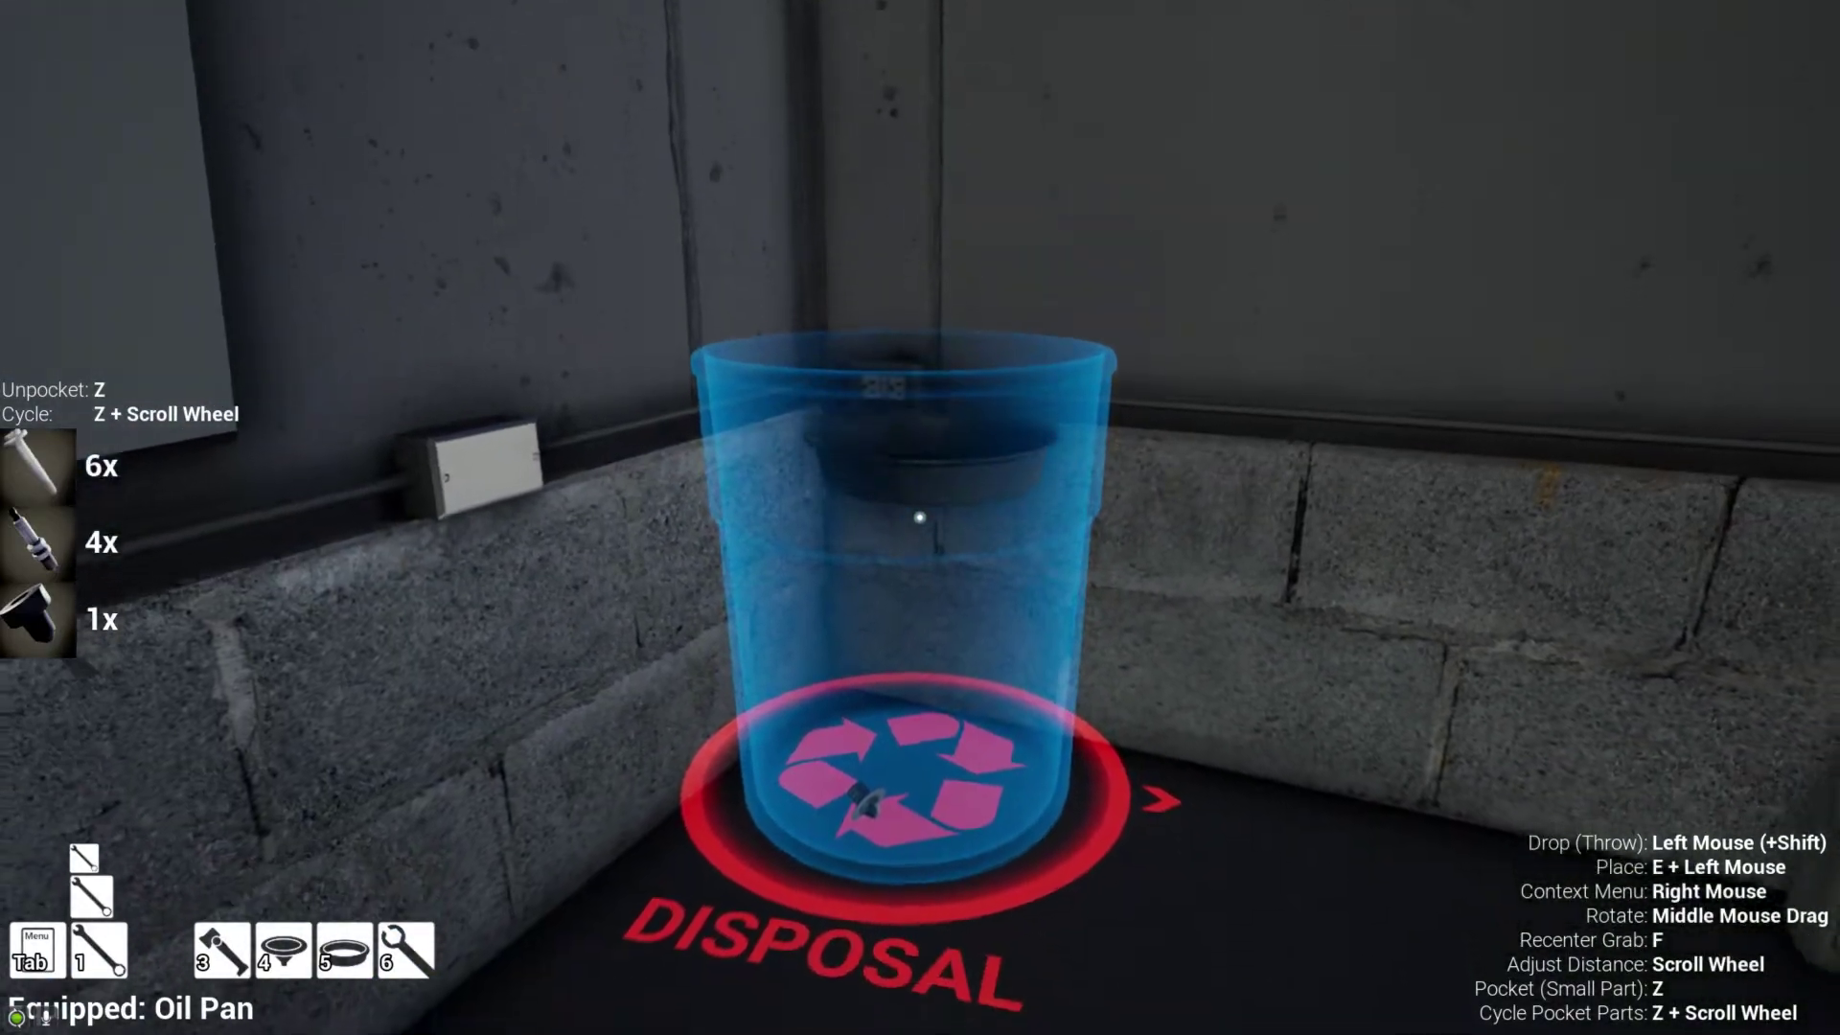
{"action": "key", "text": "s"}
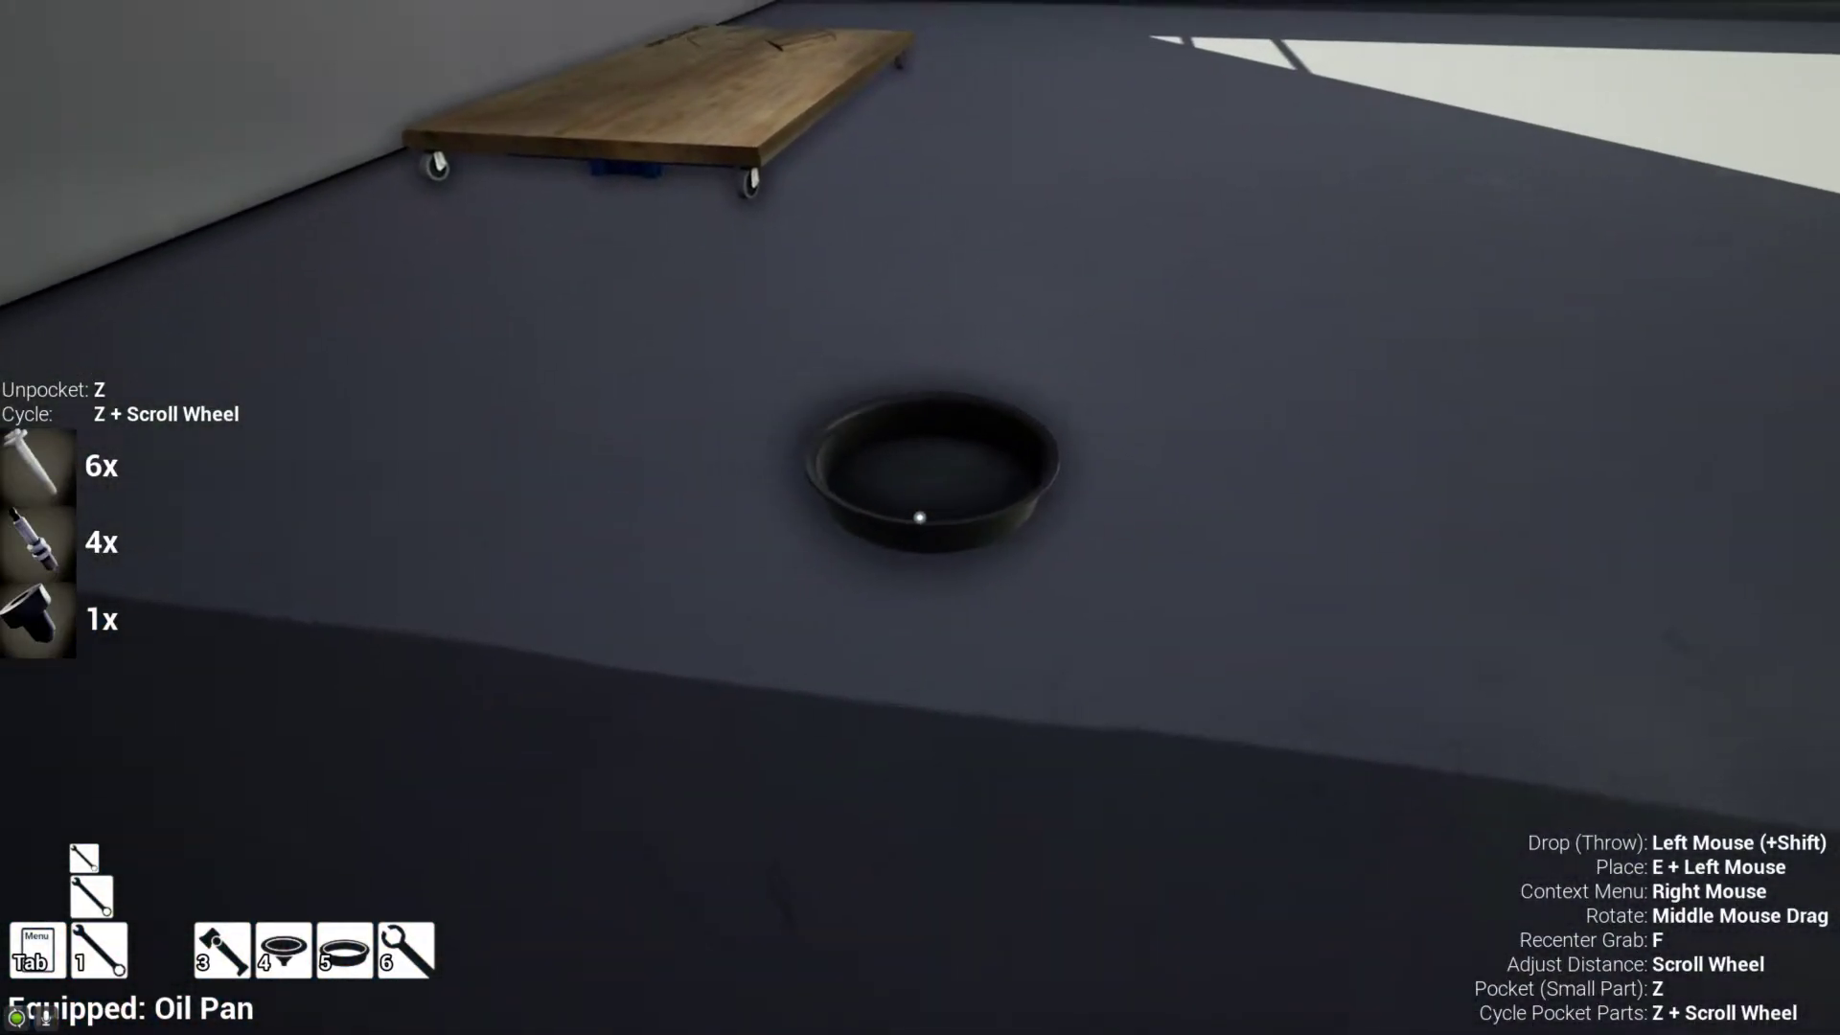
{"action": "left_click", "coordinate": [921, 519]}
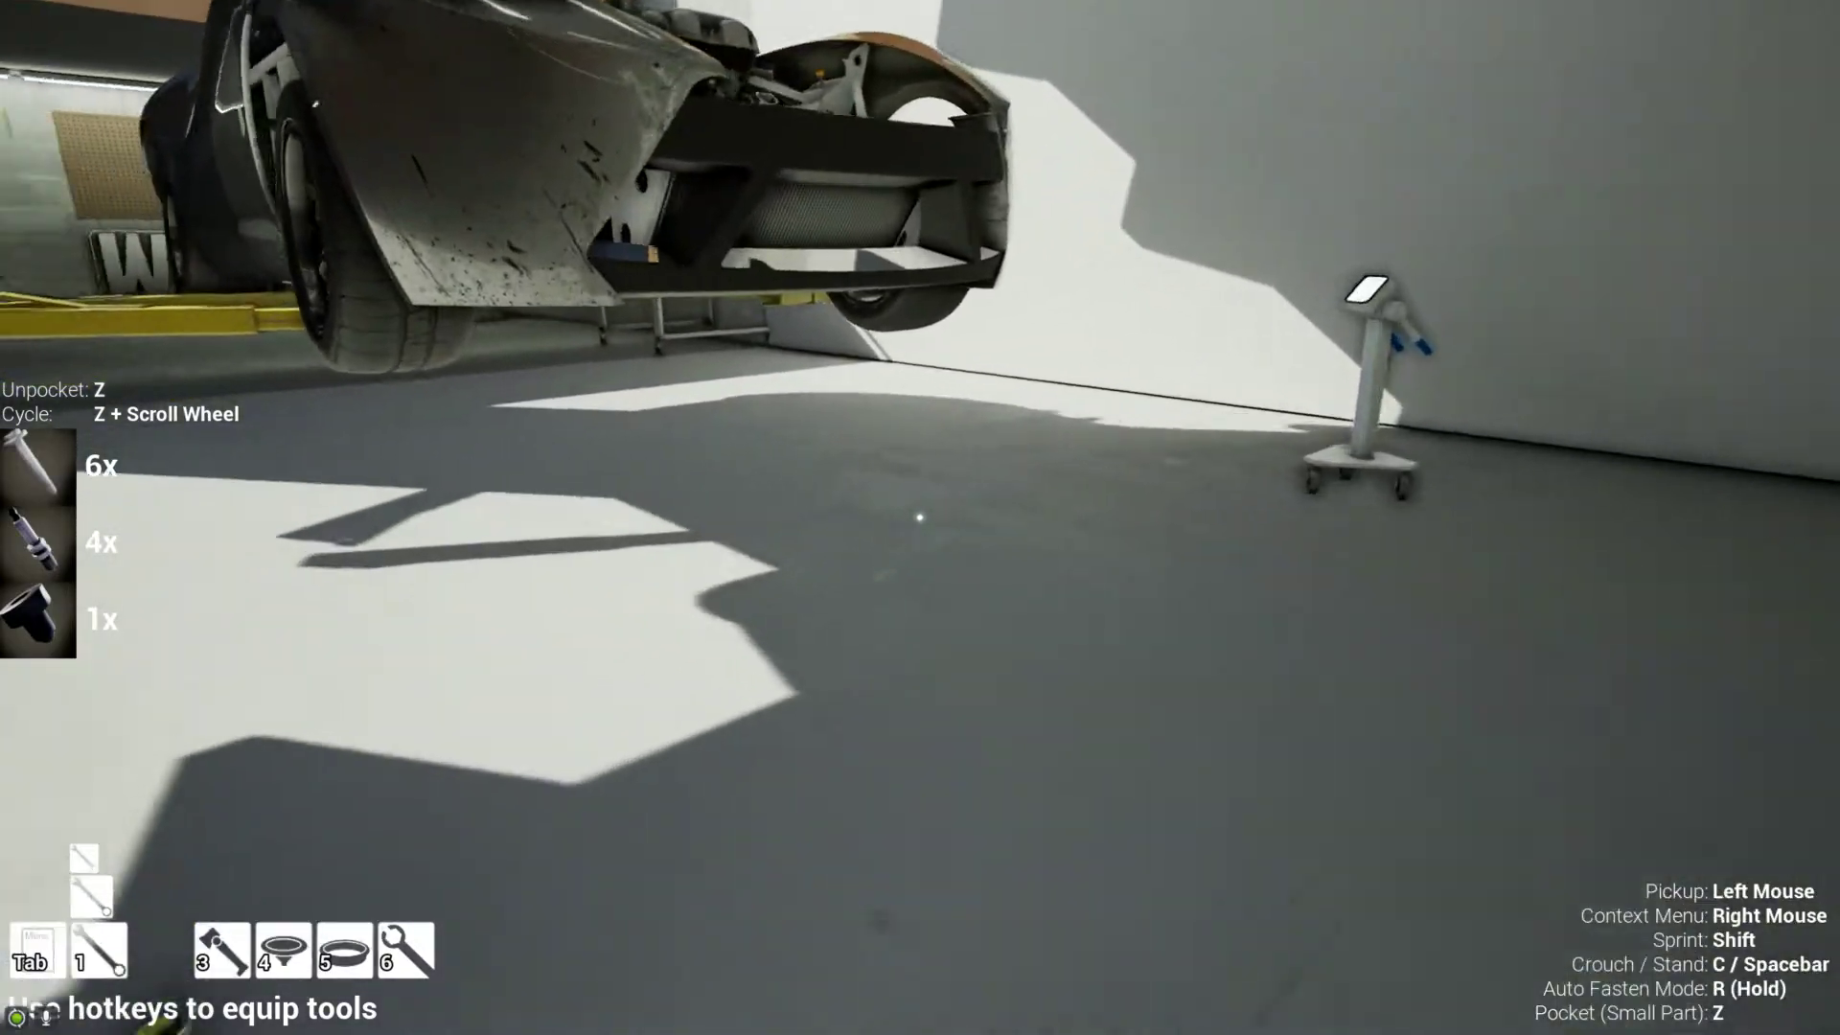
{"action": "key", "text": "w"}
{"action": "key", "text": "w"}
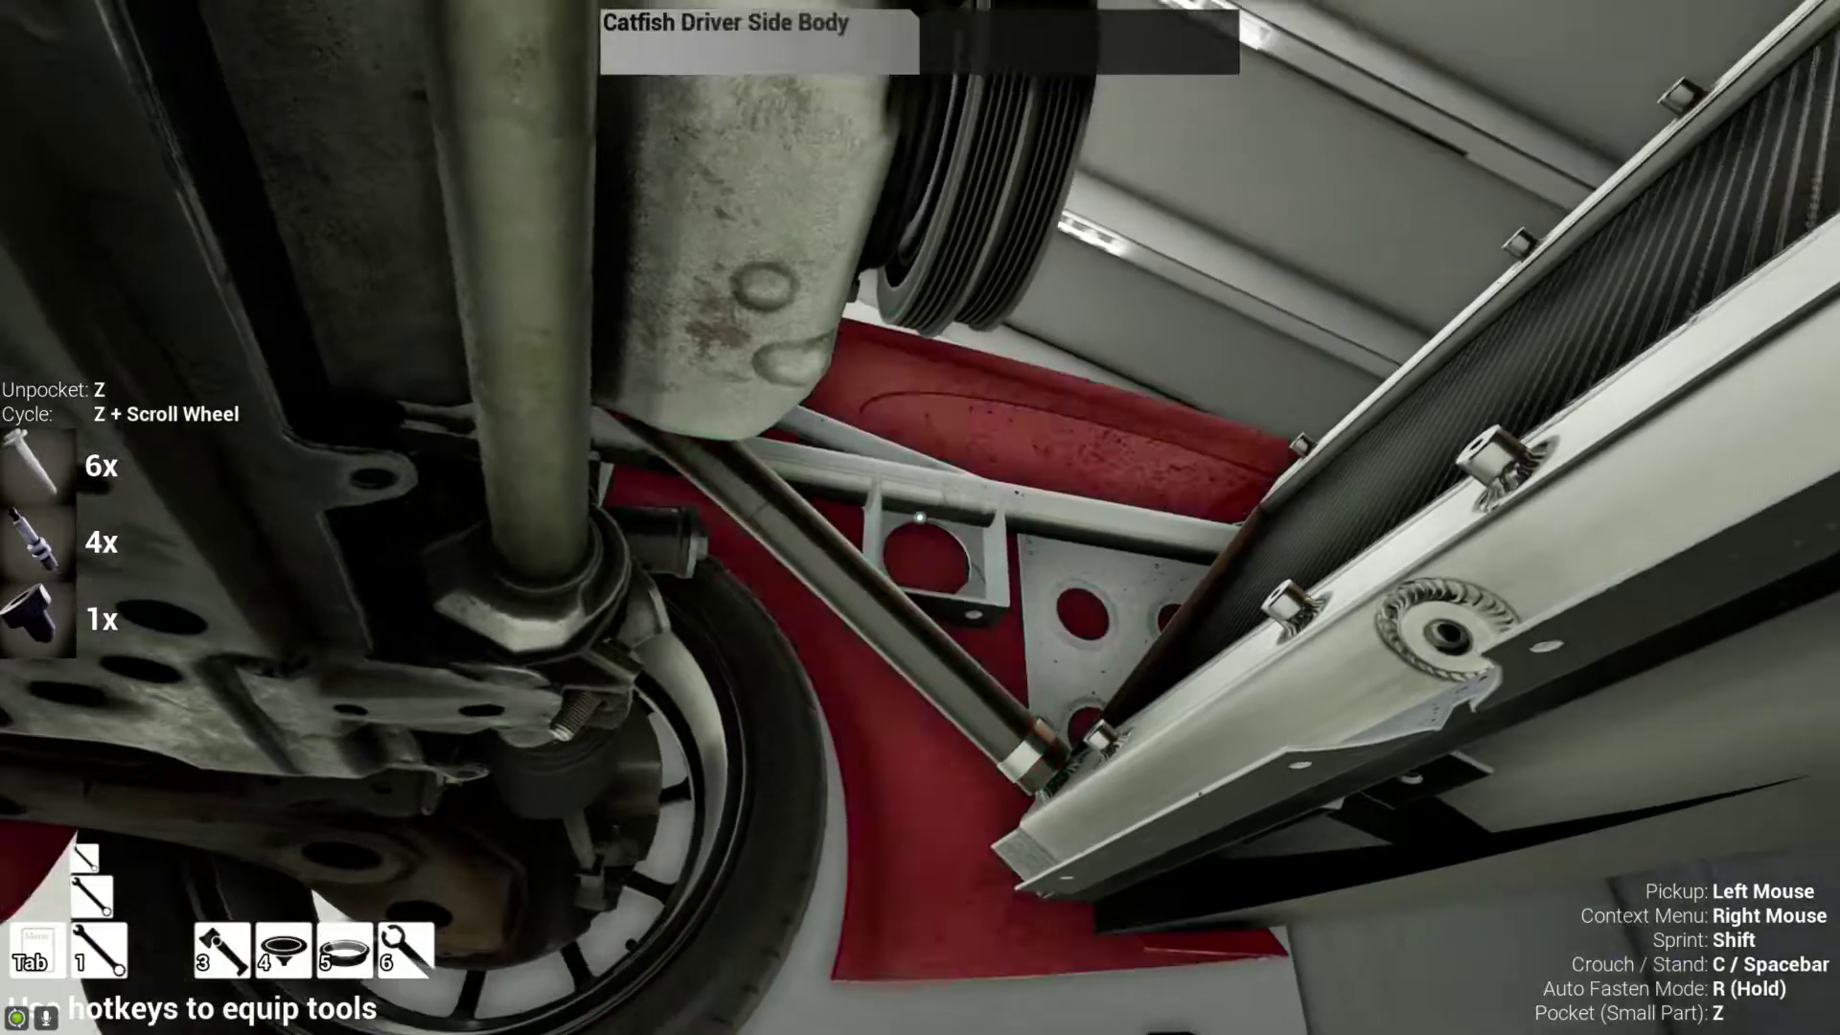
- Insert the radiator drain plug and tighten it to 10 Nm with the Ratchette
{"action": "key", "text": "1"}
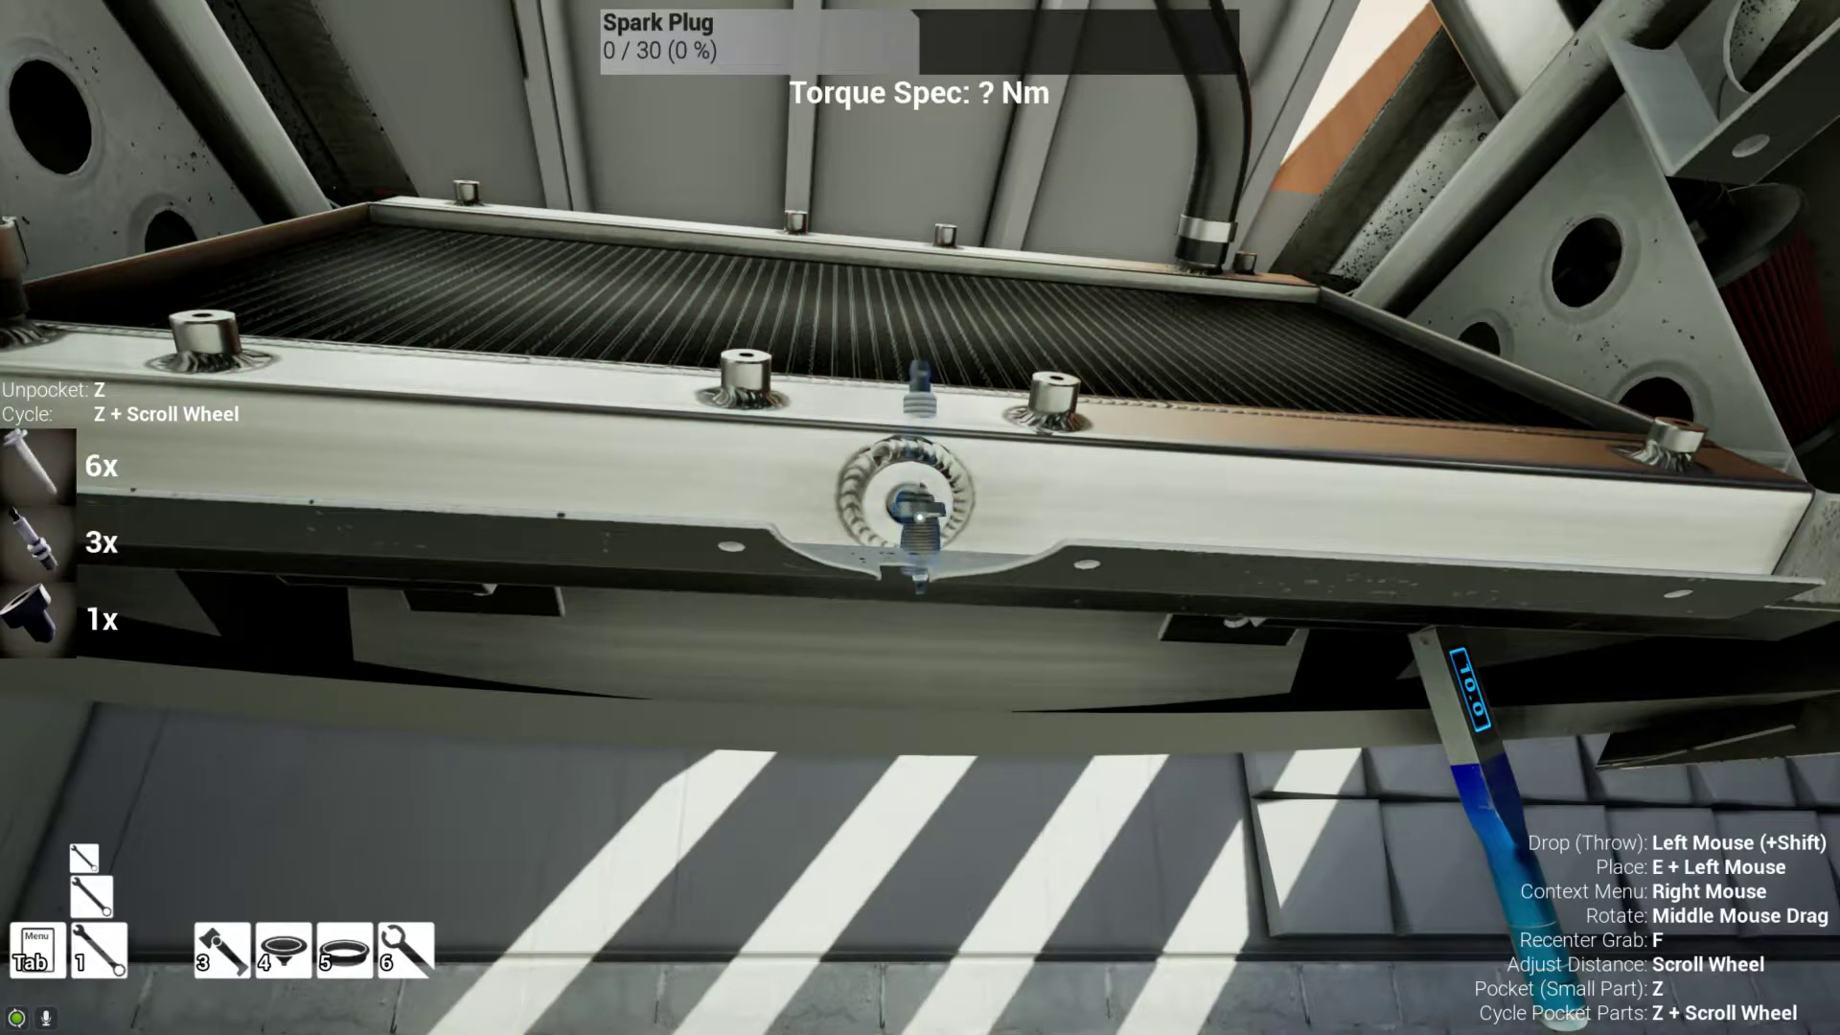
{"action": "key", "text": "z"}
{"action": "left_click", "coordinate": [920, 517]}
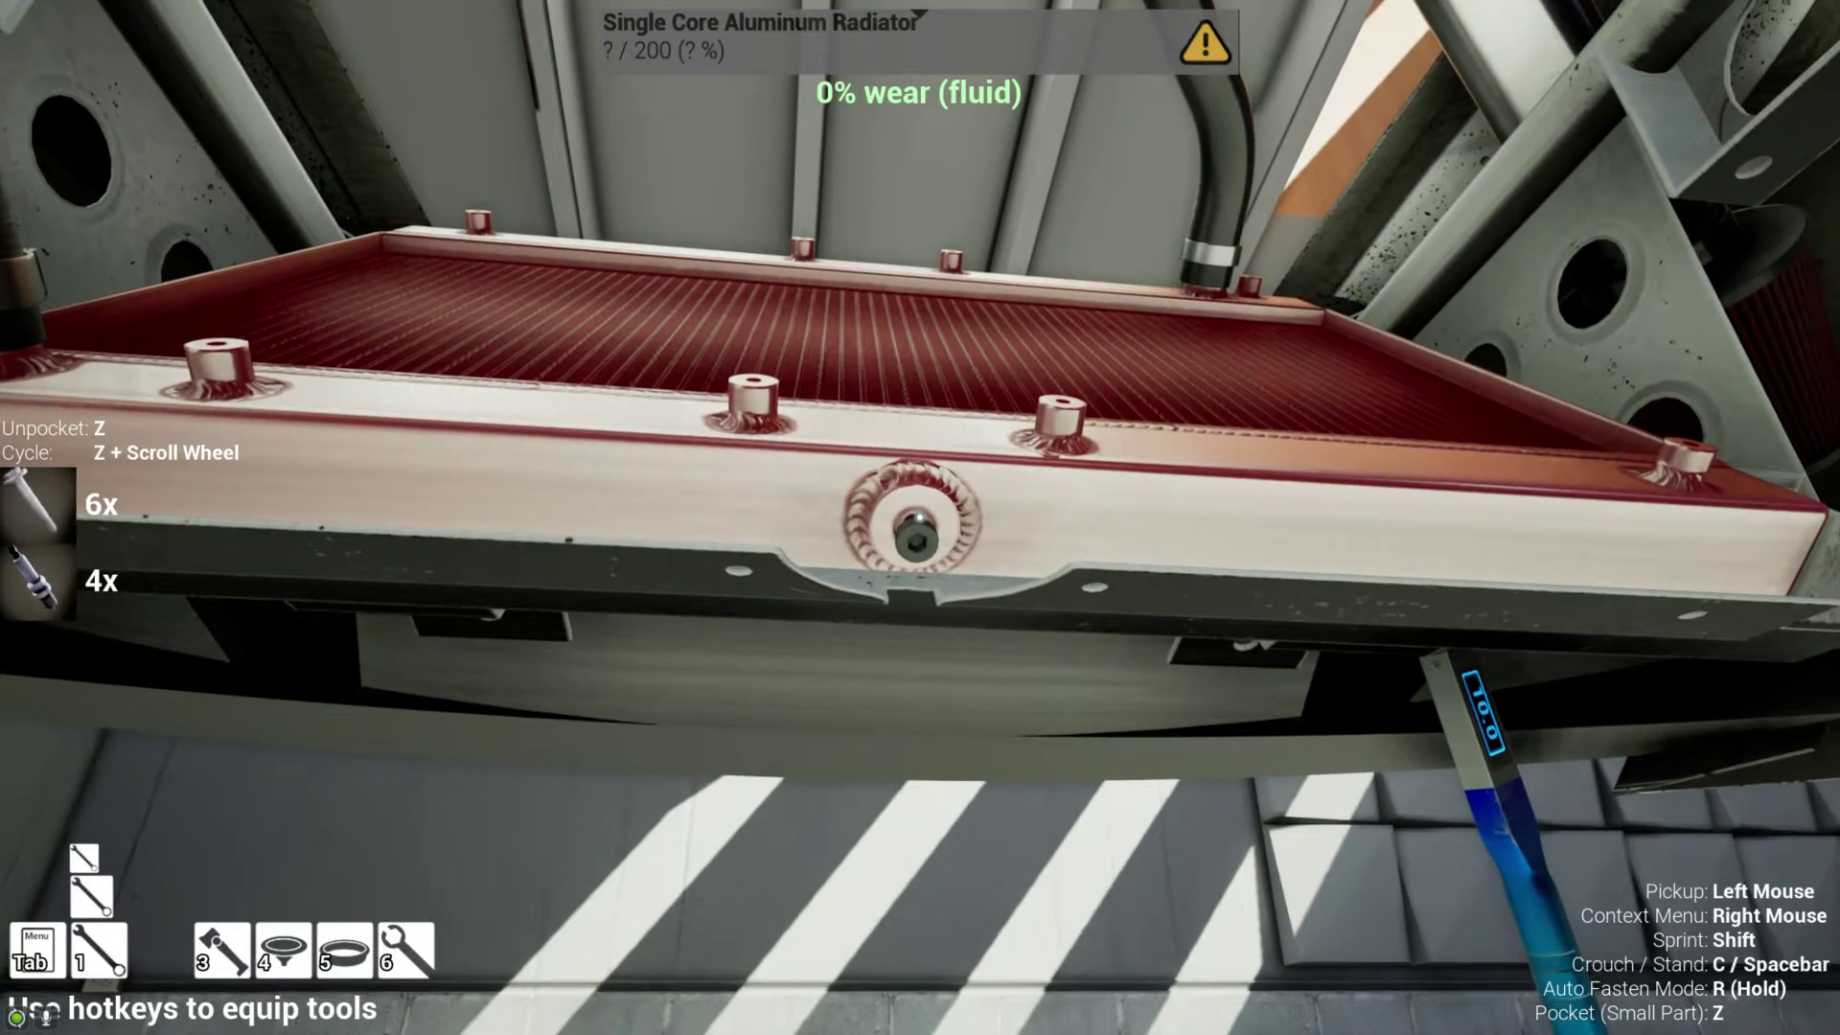
{"action": "key", "text": "1"}
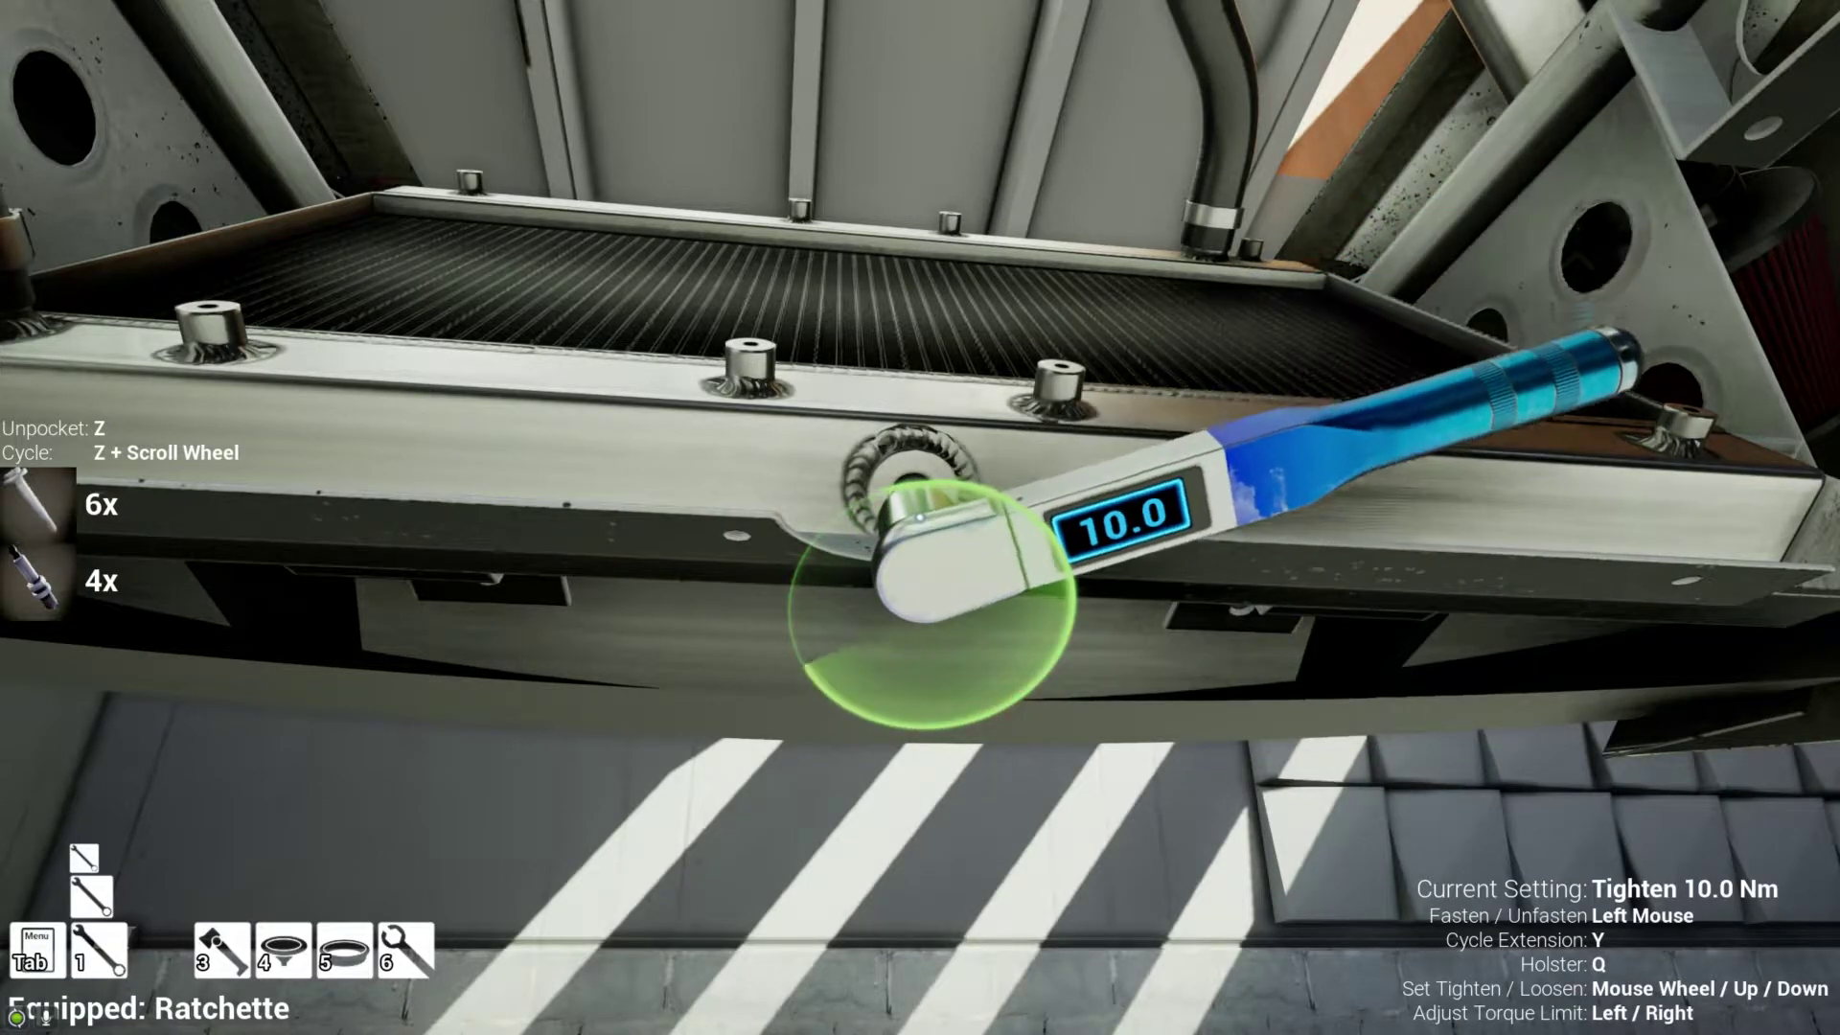
{"action": "left_click", "coordinate": [921, 517]}
{"action": "key", "text": "q"}
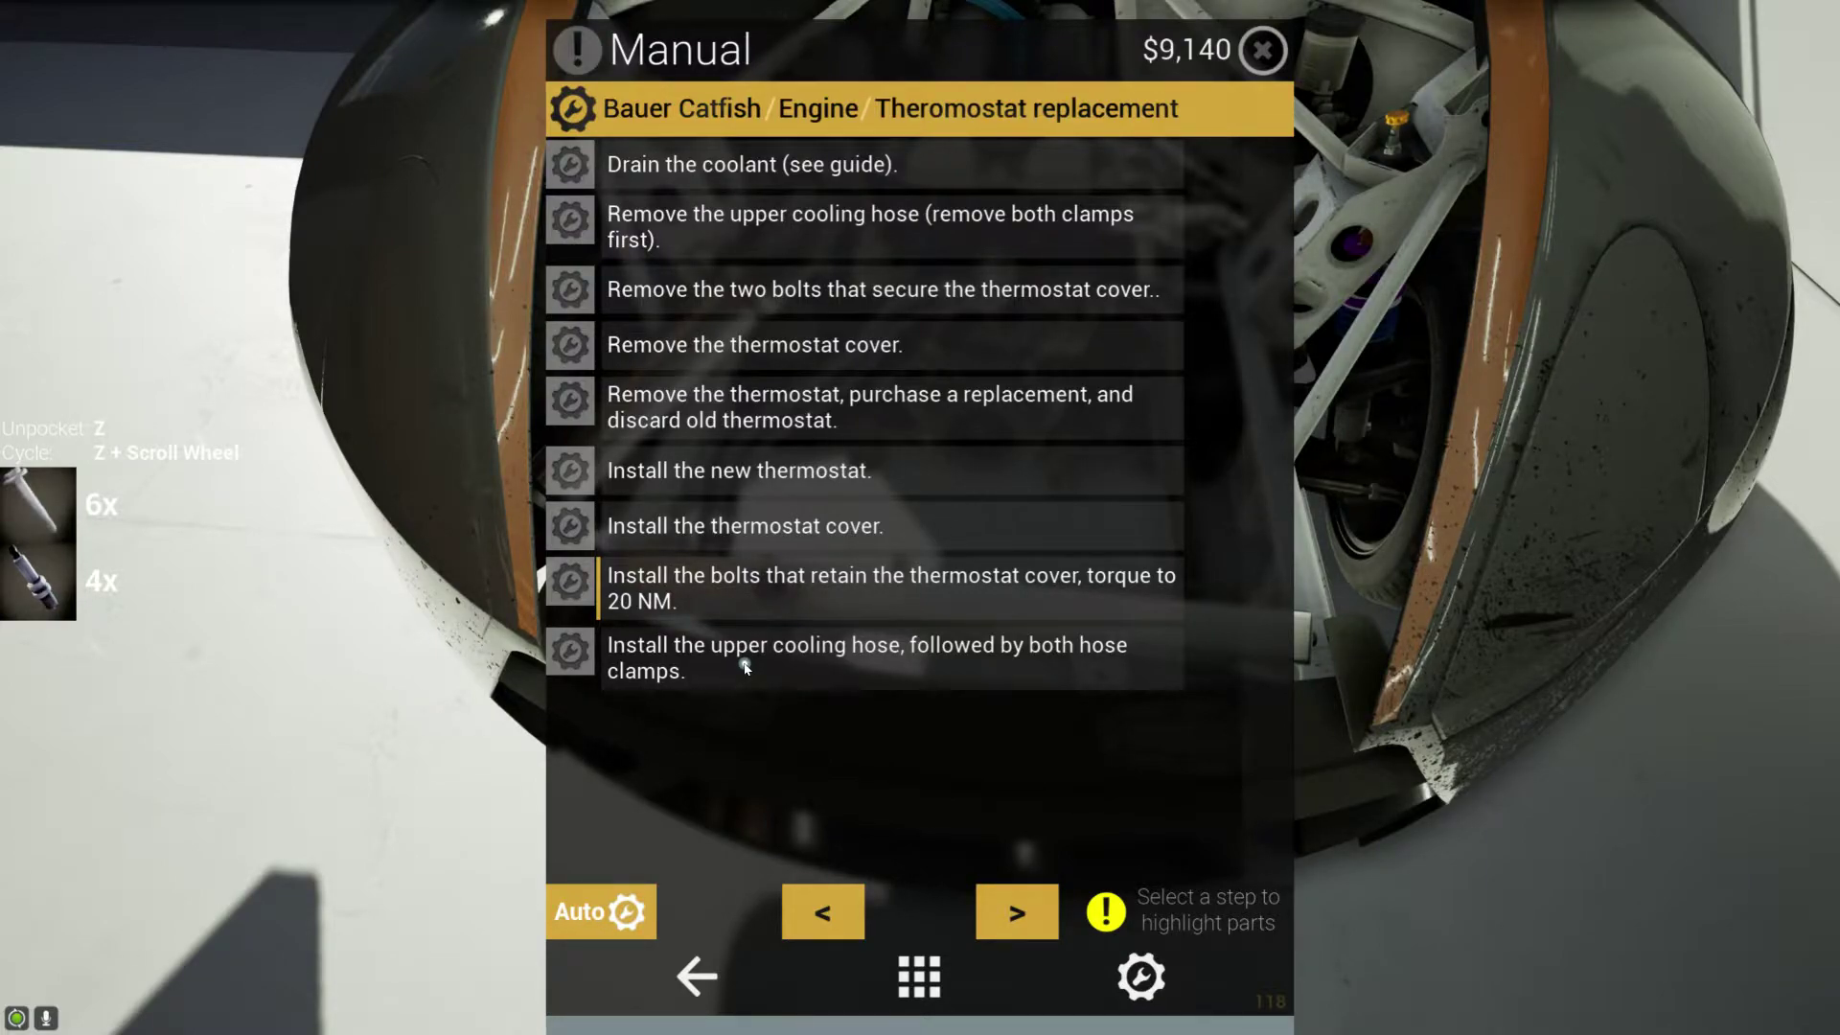
- Install the funnel in the radiator filler neck and reopen the thermostat replacement steps
{"action": "key", "text": "Tab"}
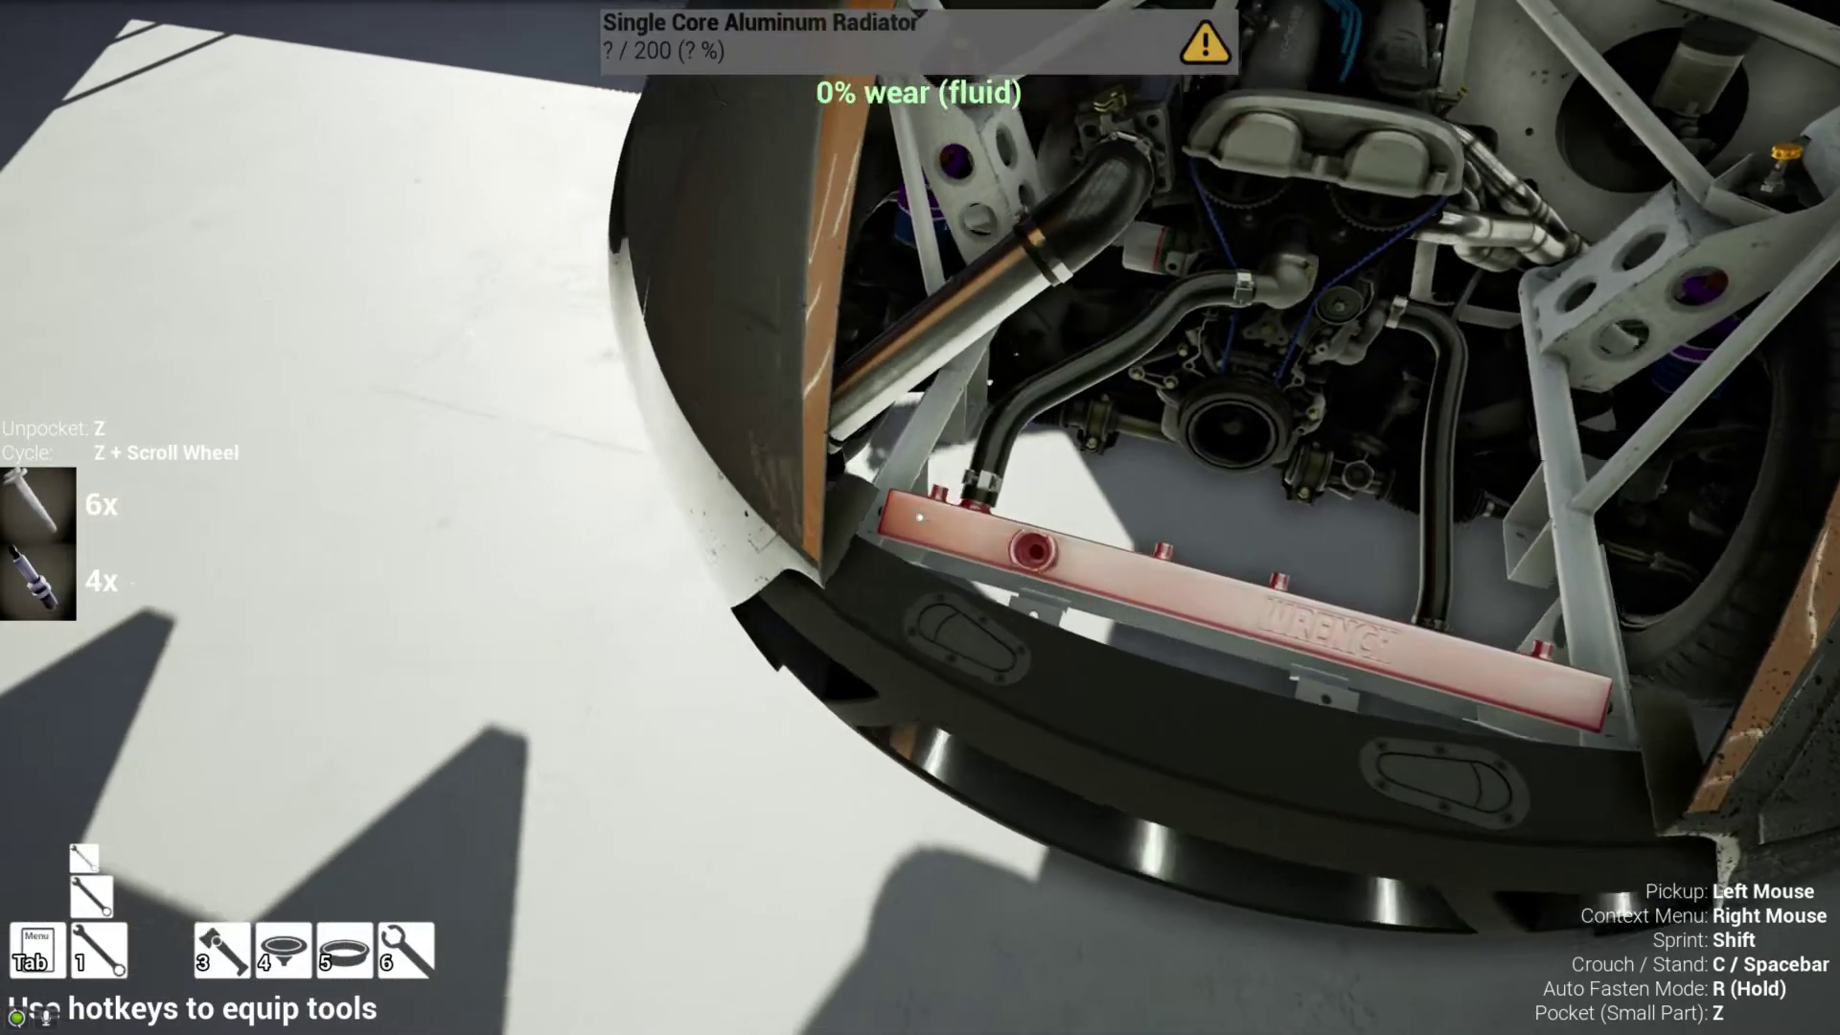
{"action": "key", "text": "5"}
{"action": "key", "text": "4"}
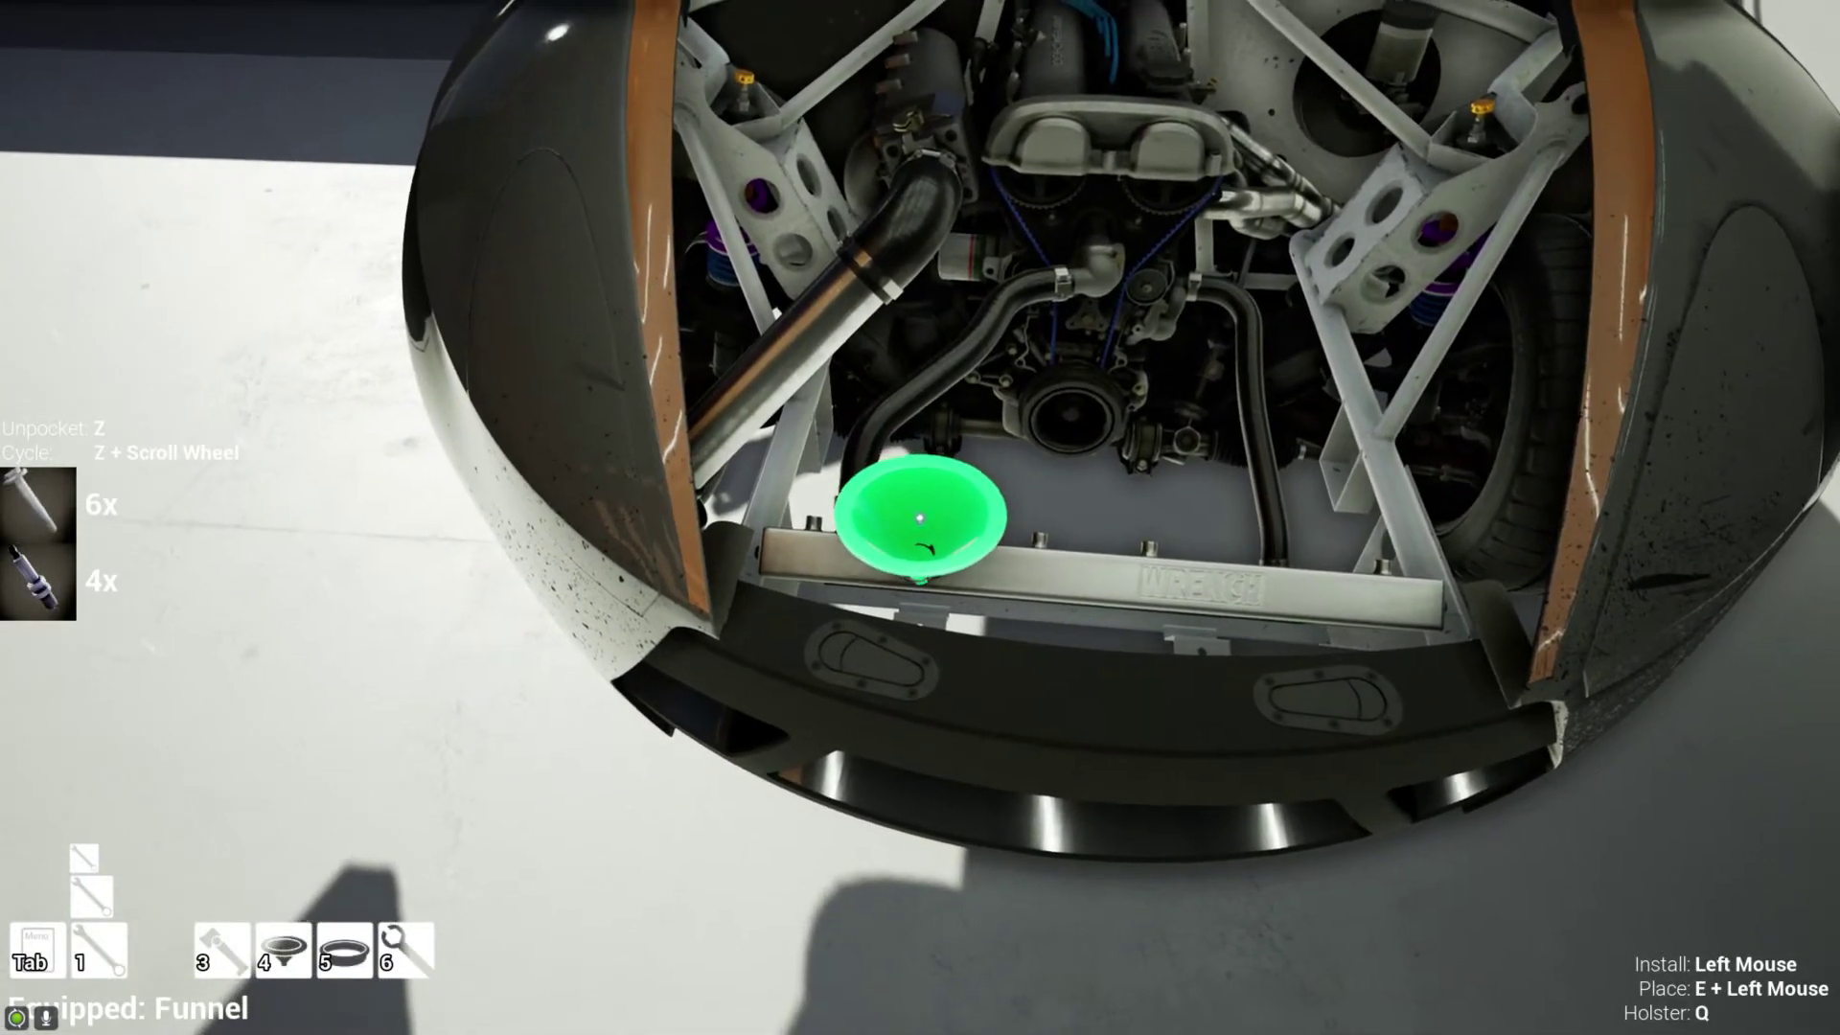
{"action": "left_click", "coordinate": [920, 519]}
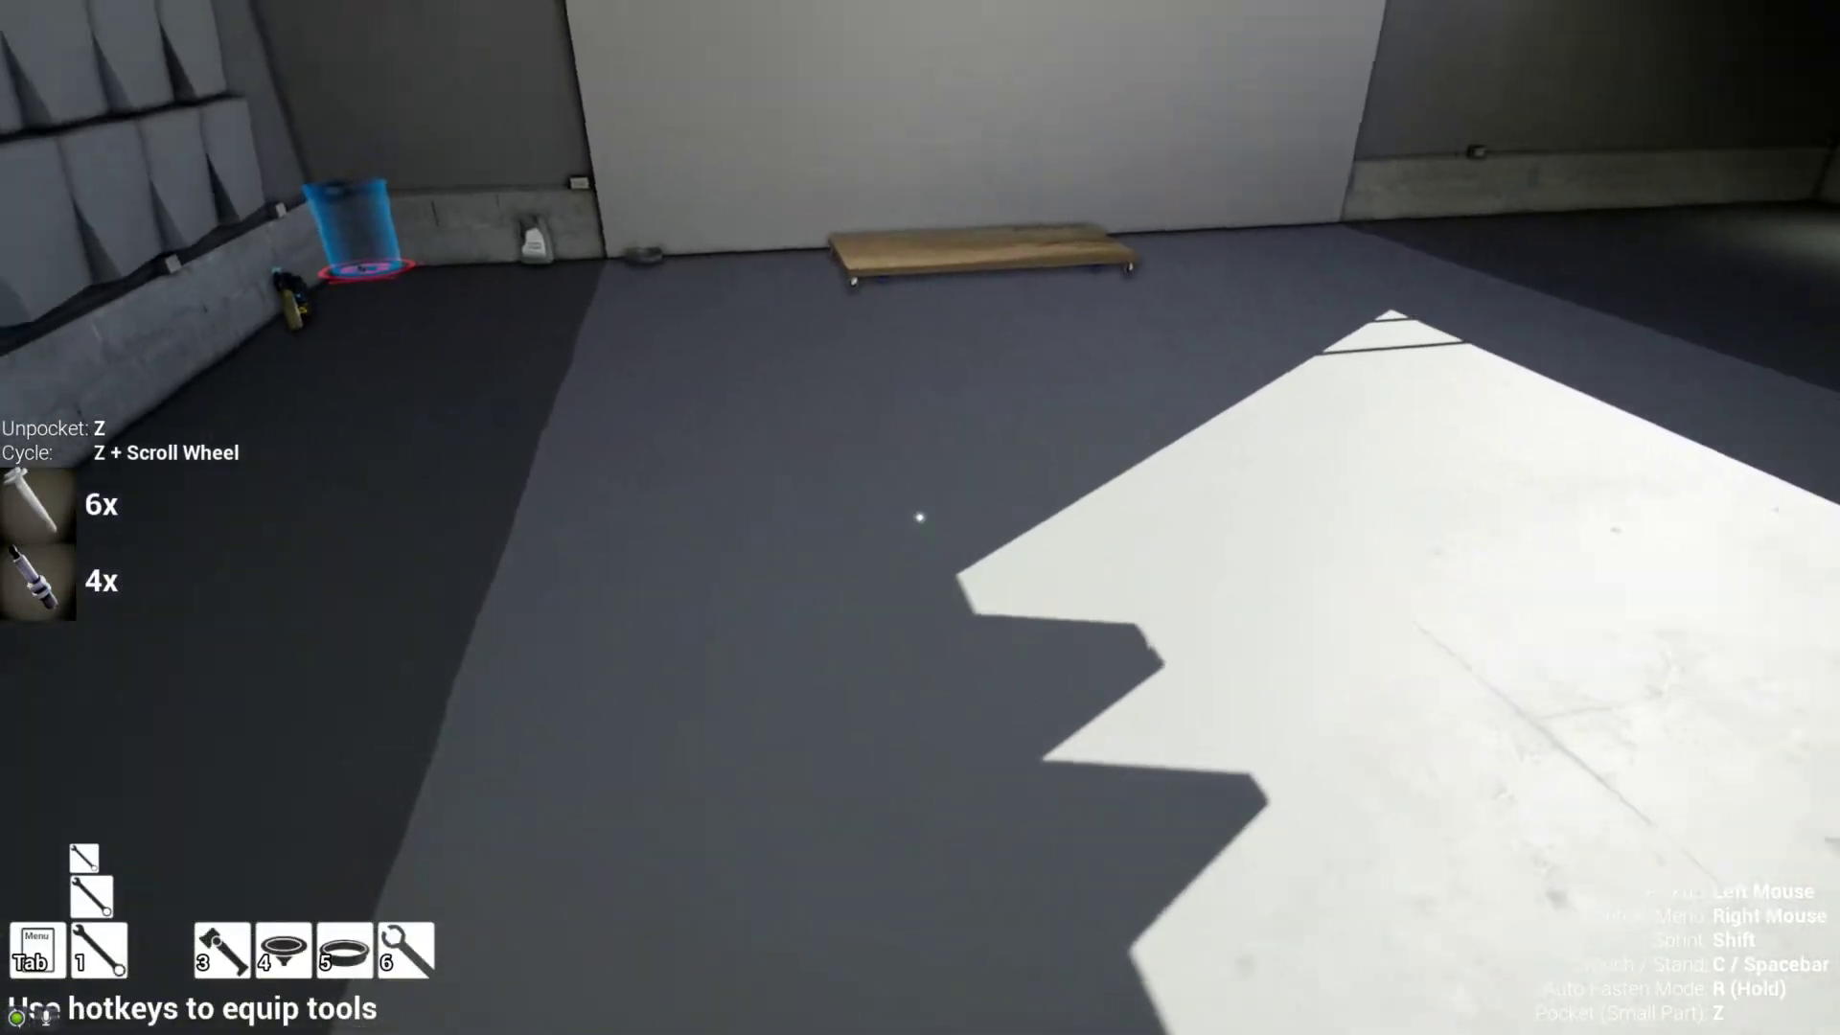
{"action": "key", "text": "Tab"}
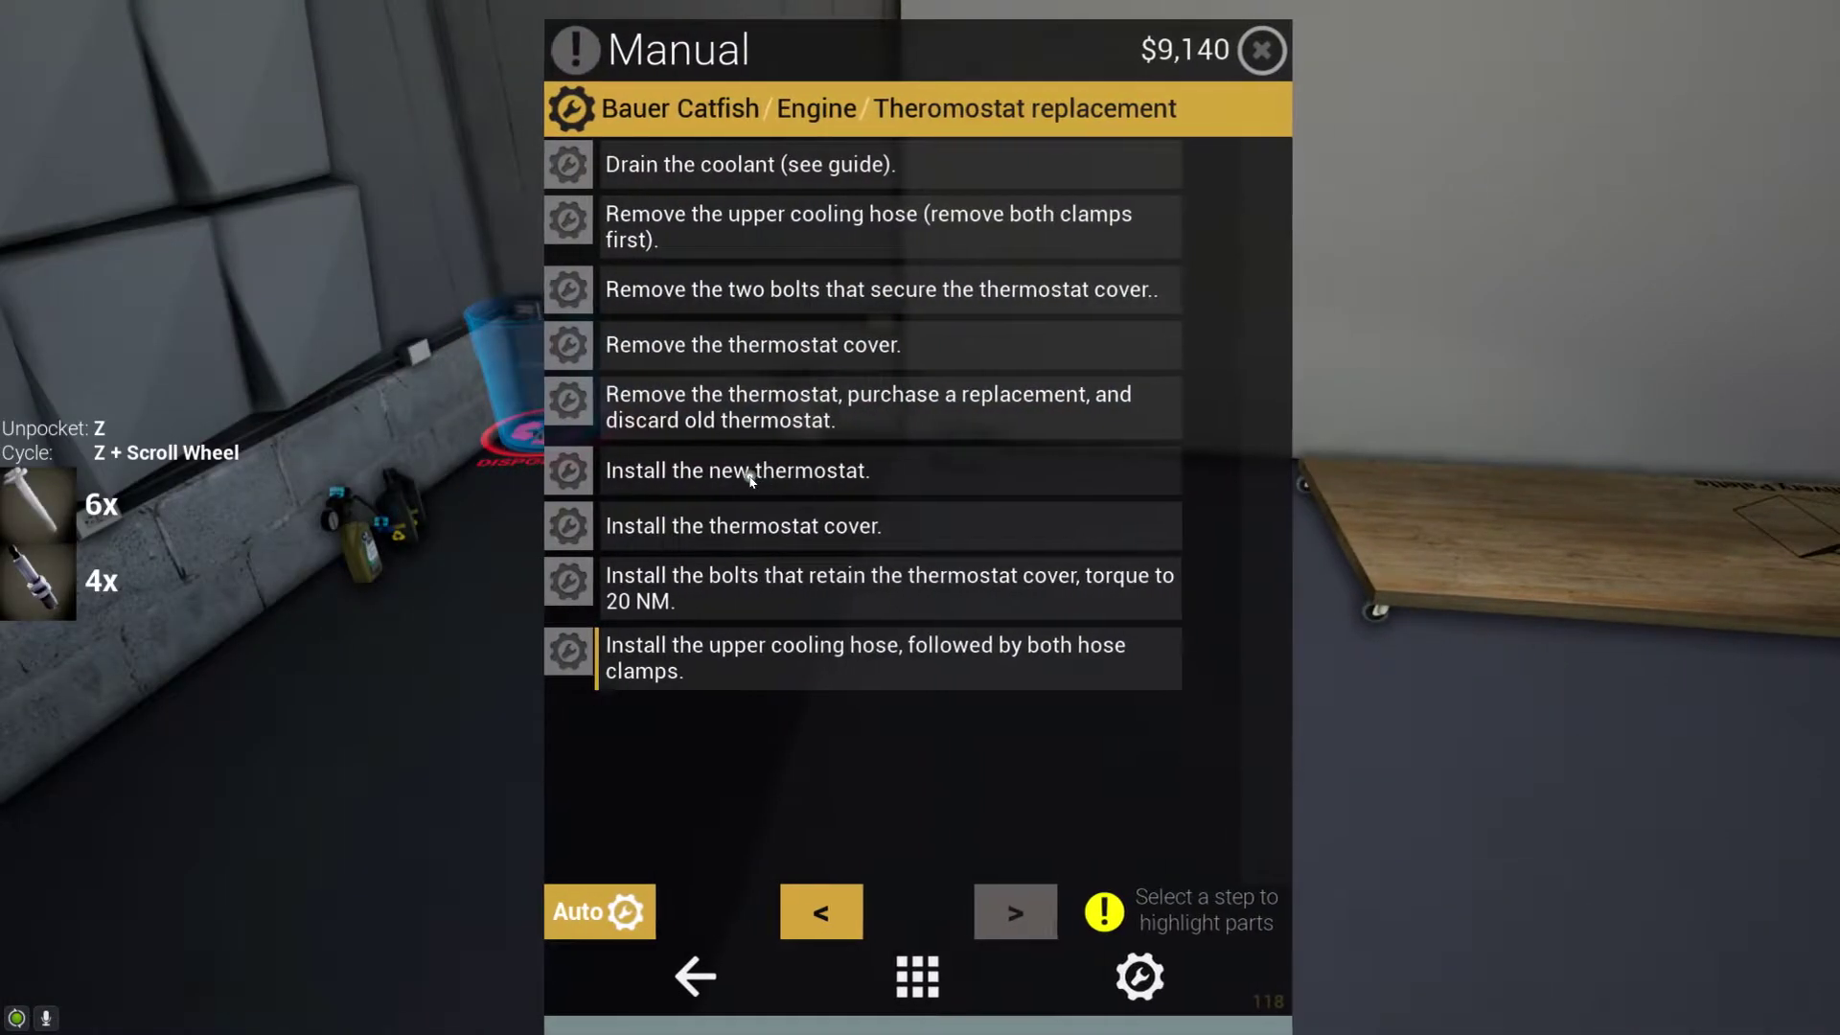
- Buy two Premixed Coolant bottles at $15 each from the Catalog, leaving $9,110
{"action": "left_click", "coordinate": [922, 992]}
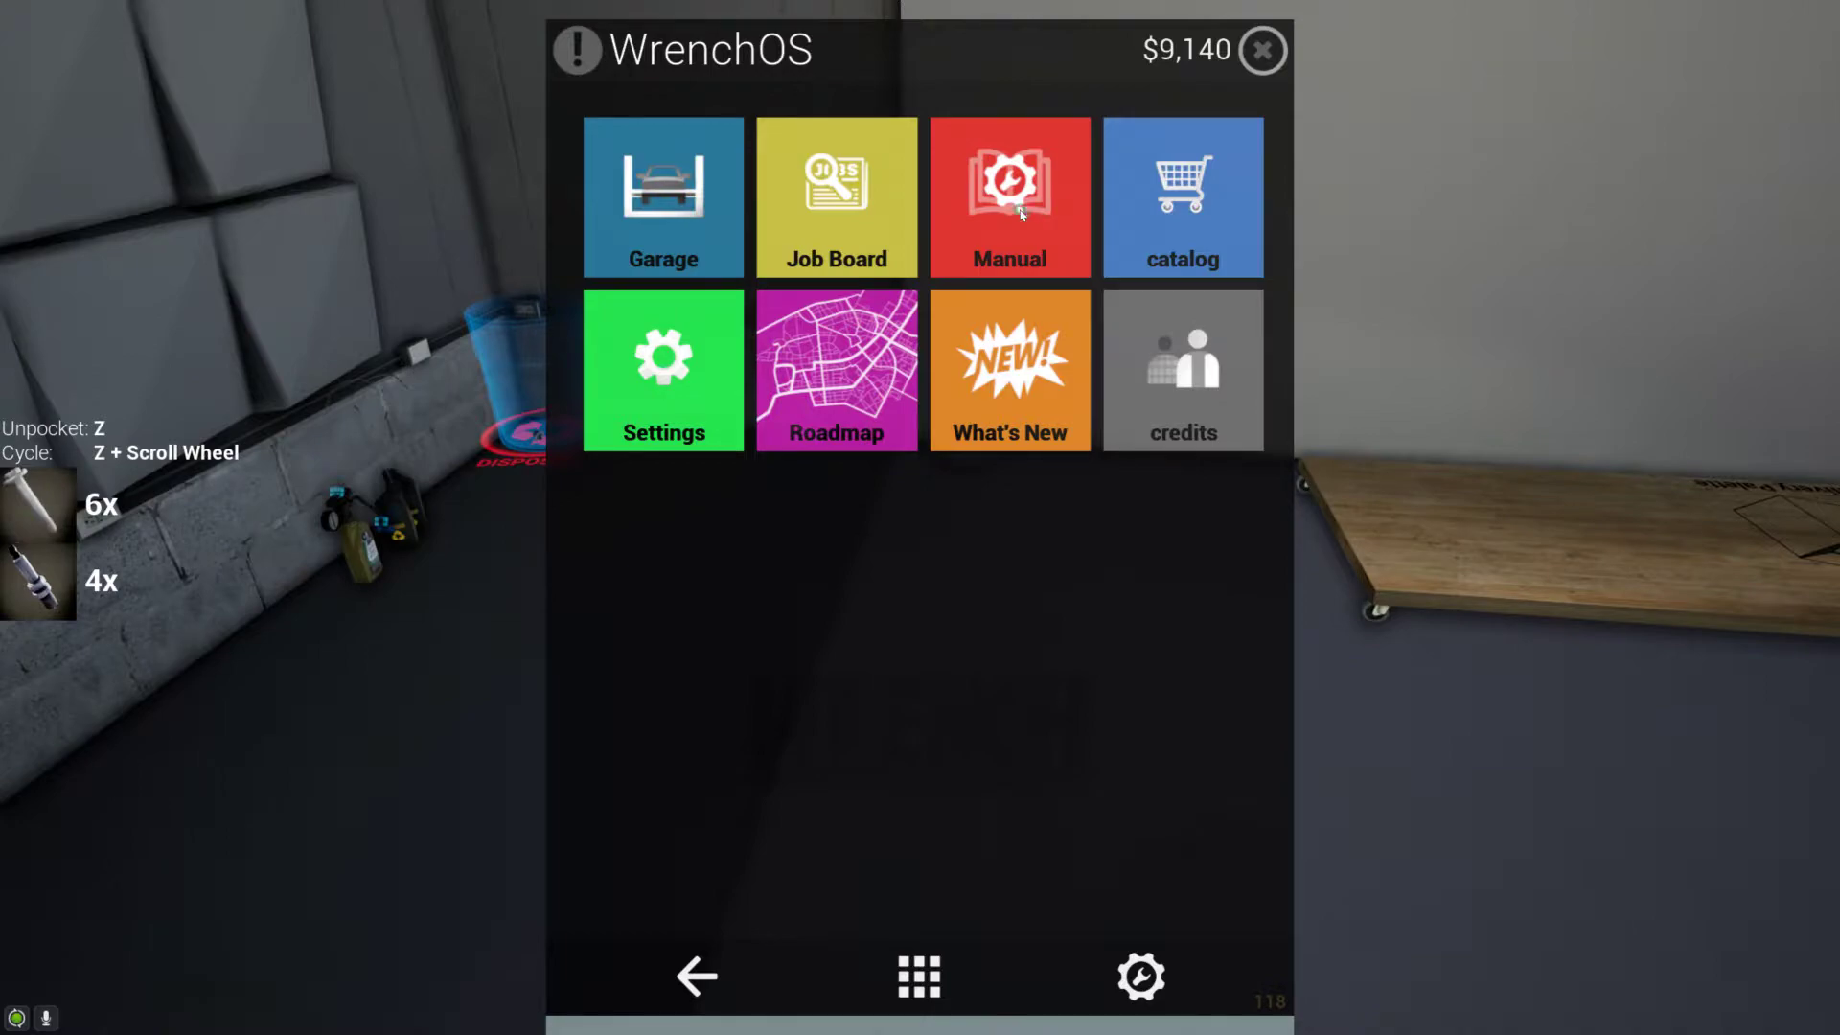
{"action": "left_click", "coordinate": [1158, 201]}
{"action": "type", "text": "coolan"}
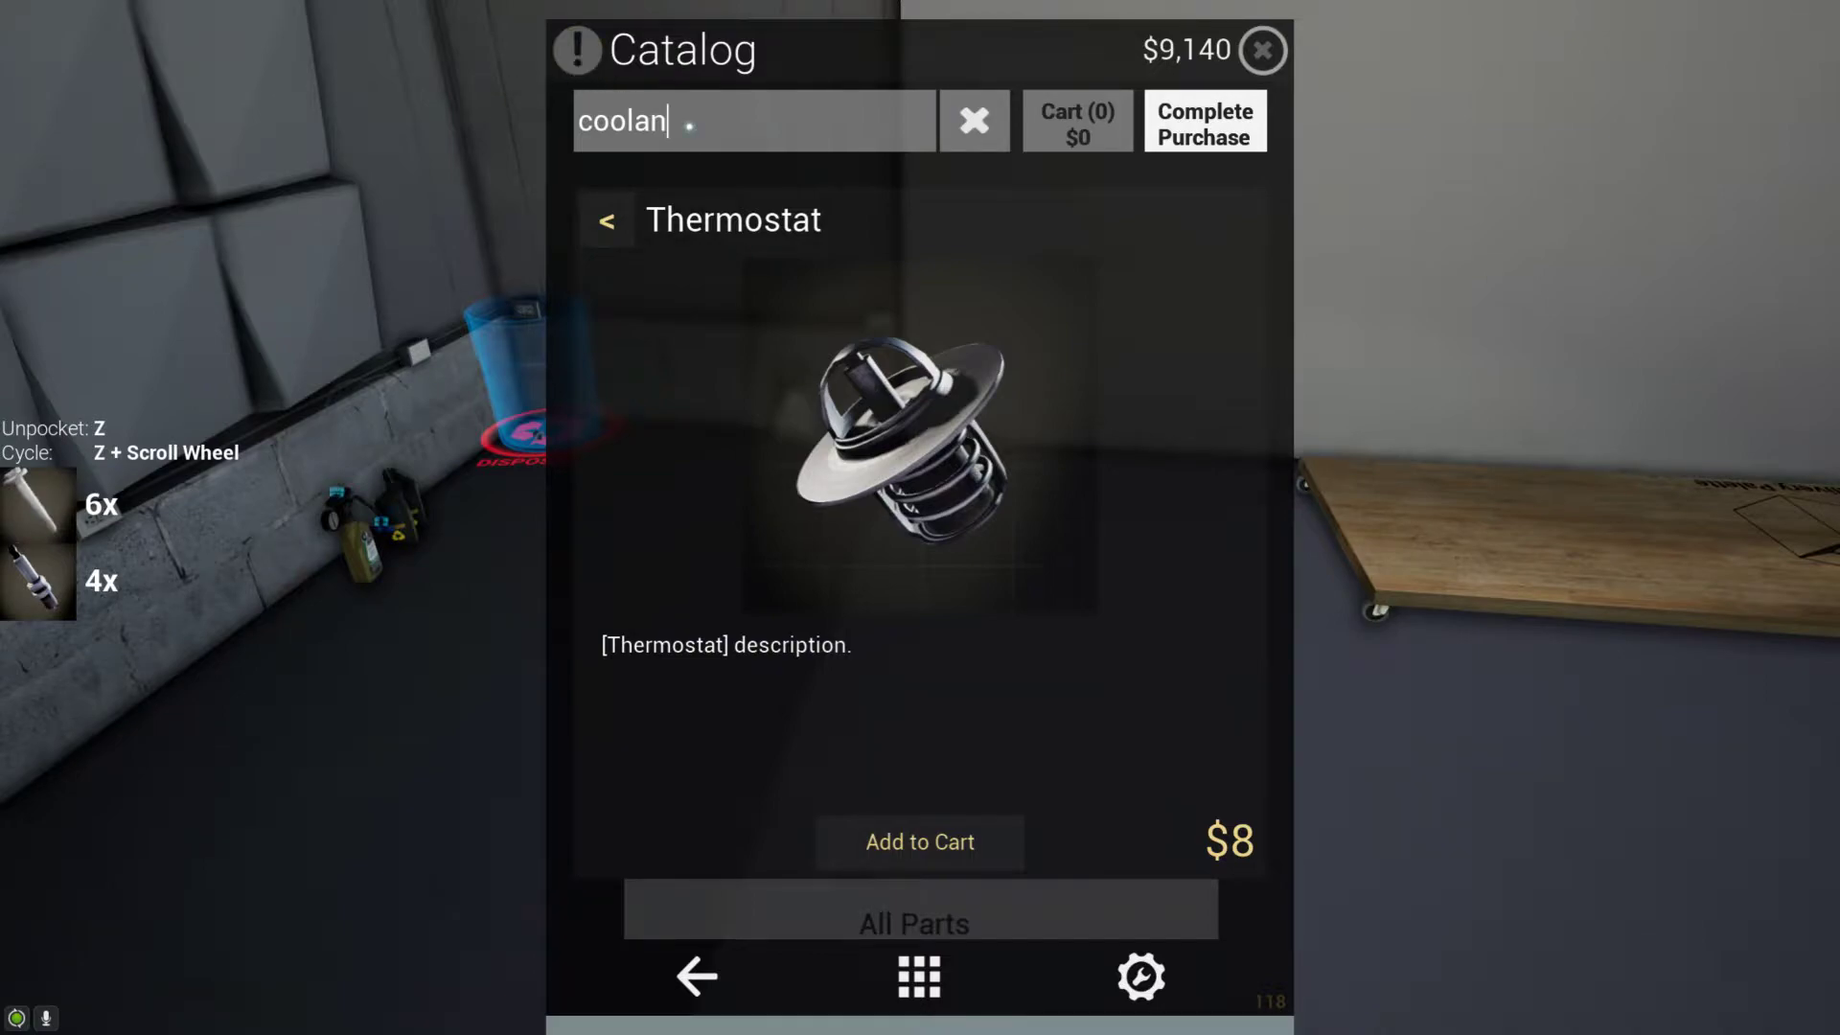
{"action": "key", "text": "Return"}
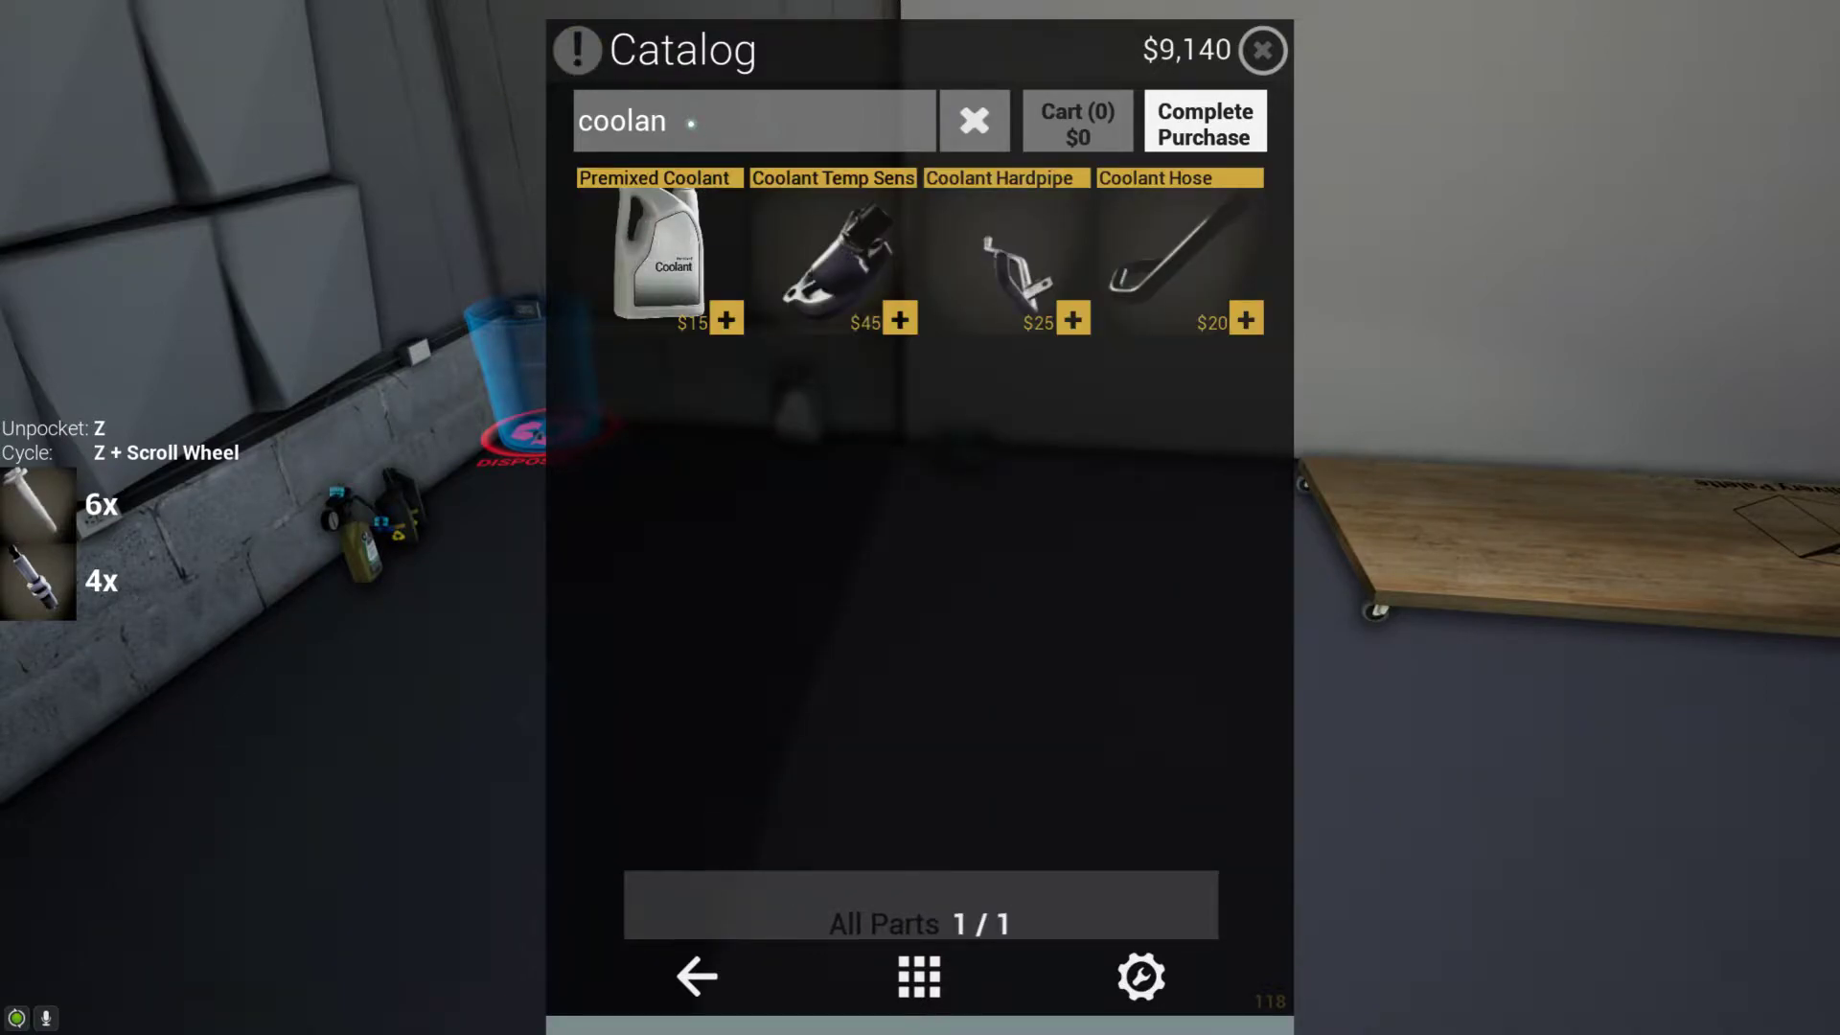
{"action": "key", "text": "Return"}
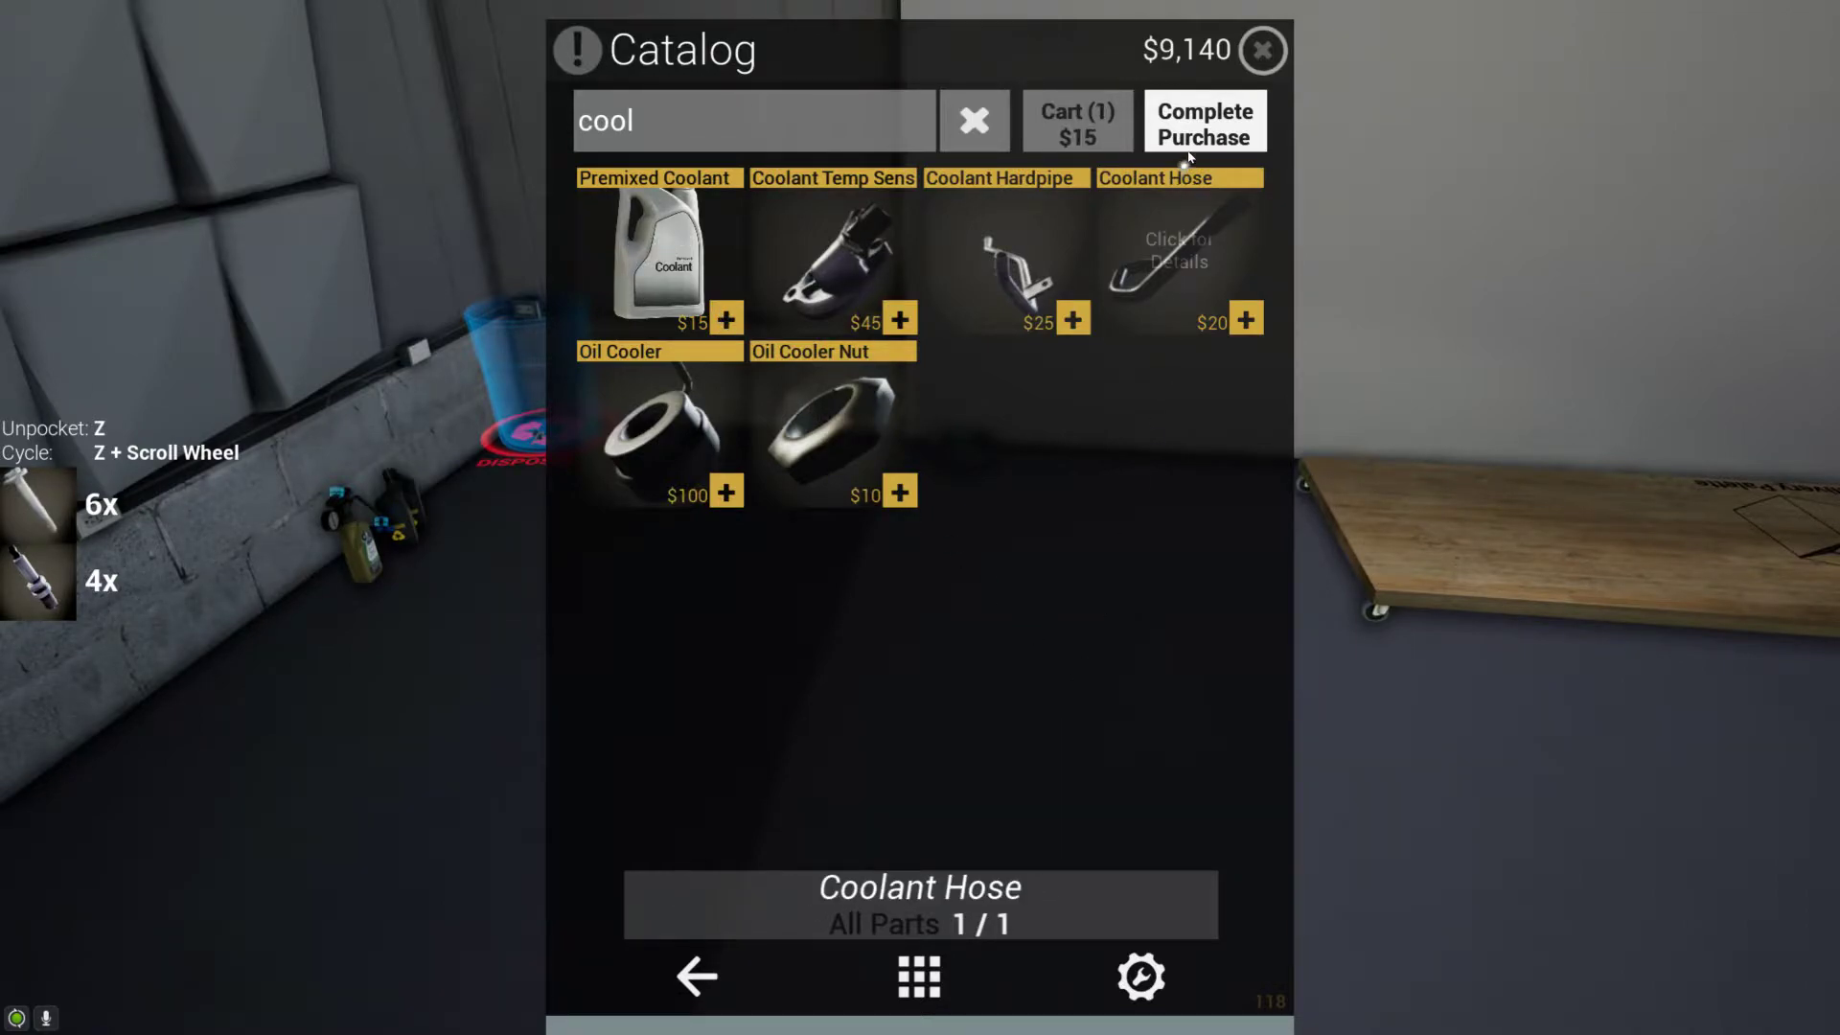
{"action": "left_click", "coordinate": [1205, 125]}
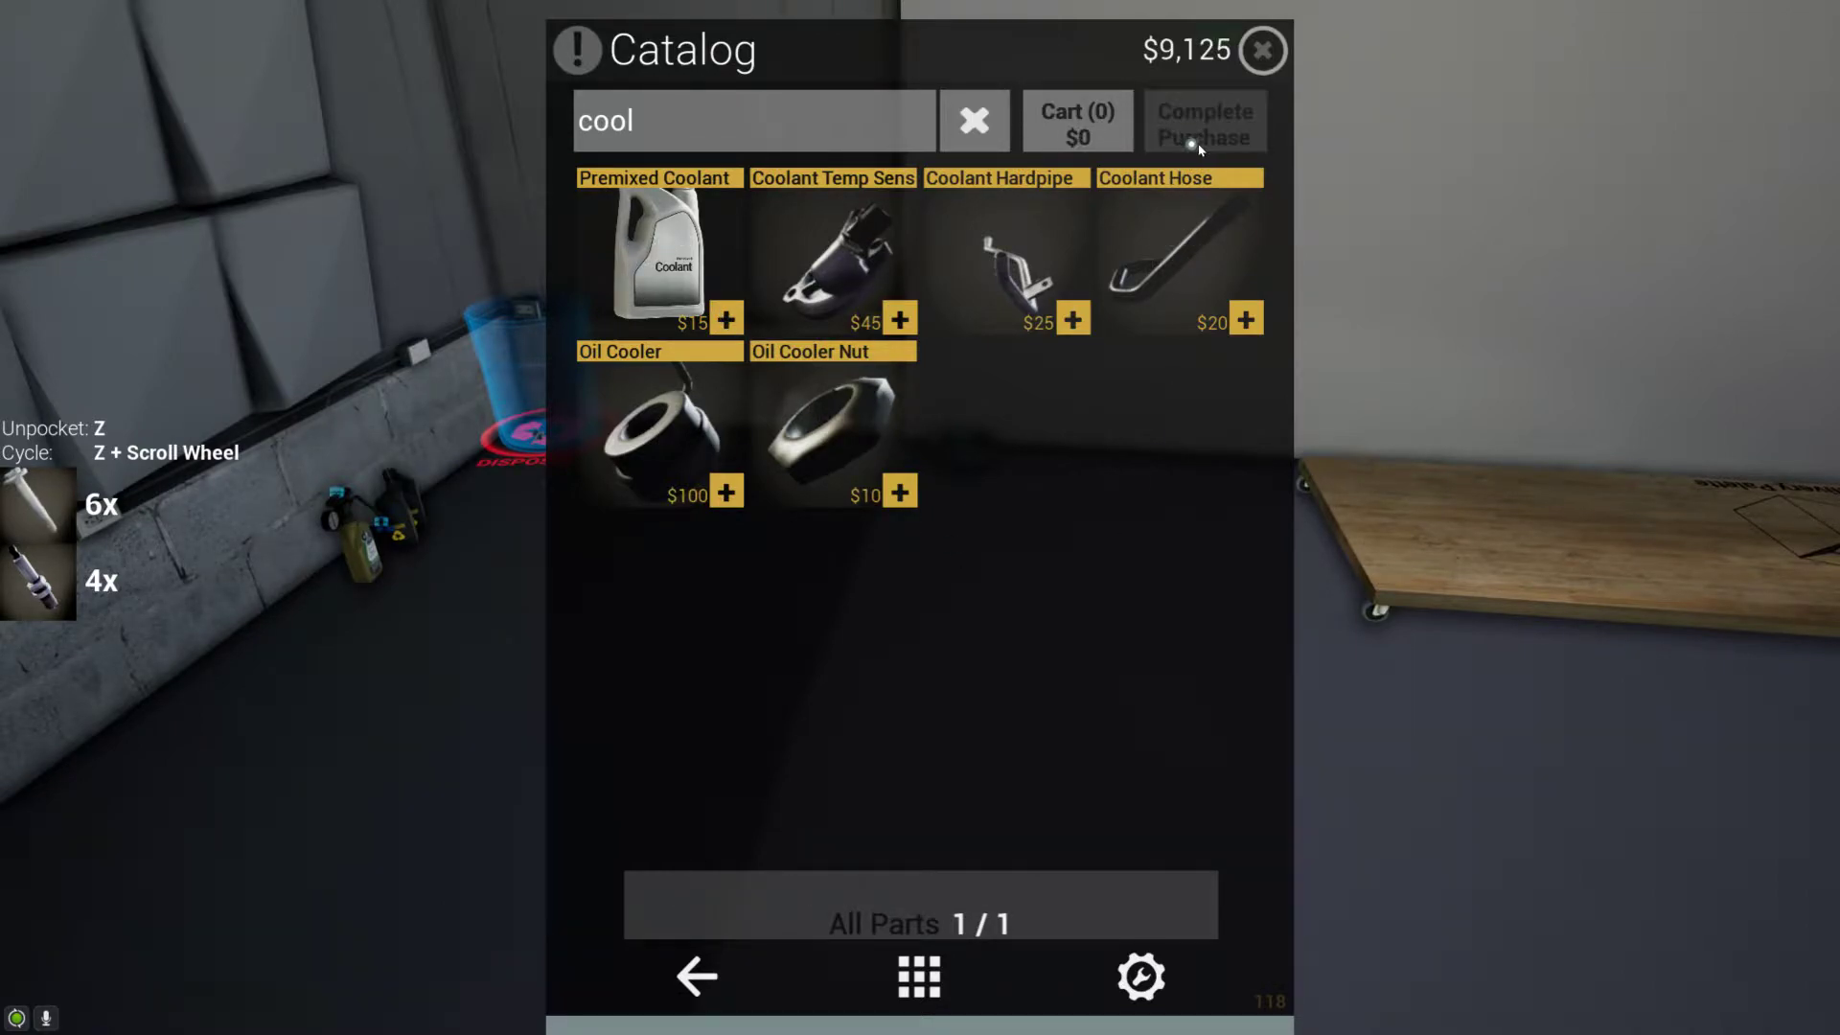
{"action": "left_click", "coordinate": [726, 319]}
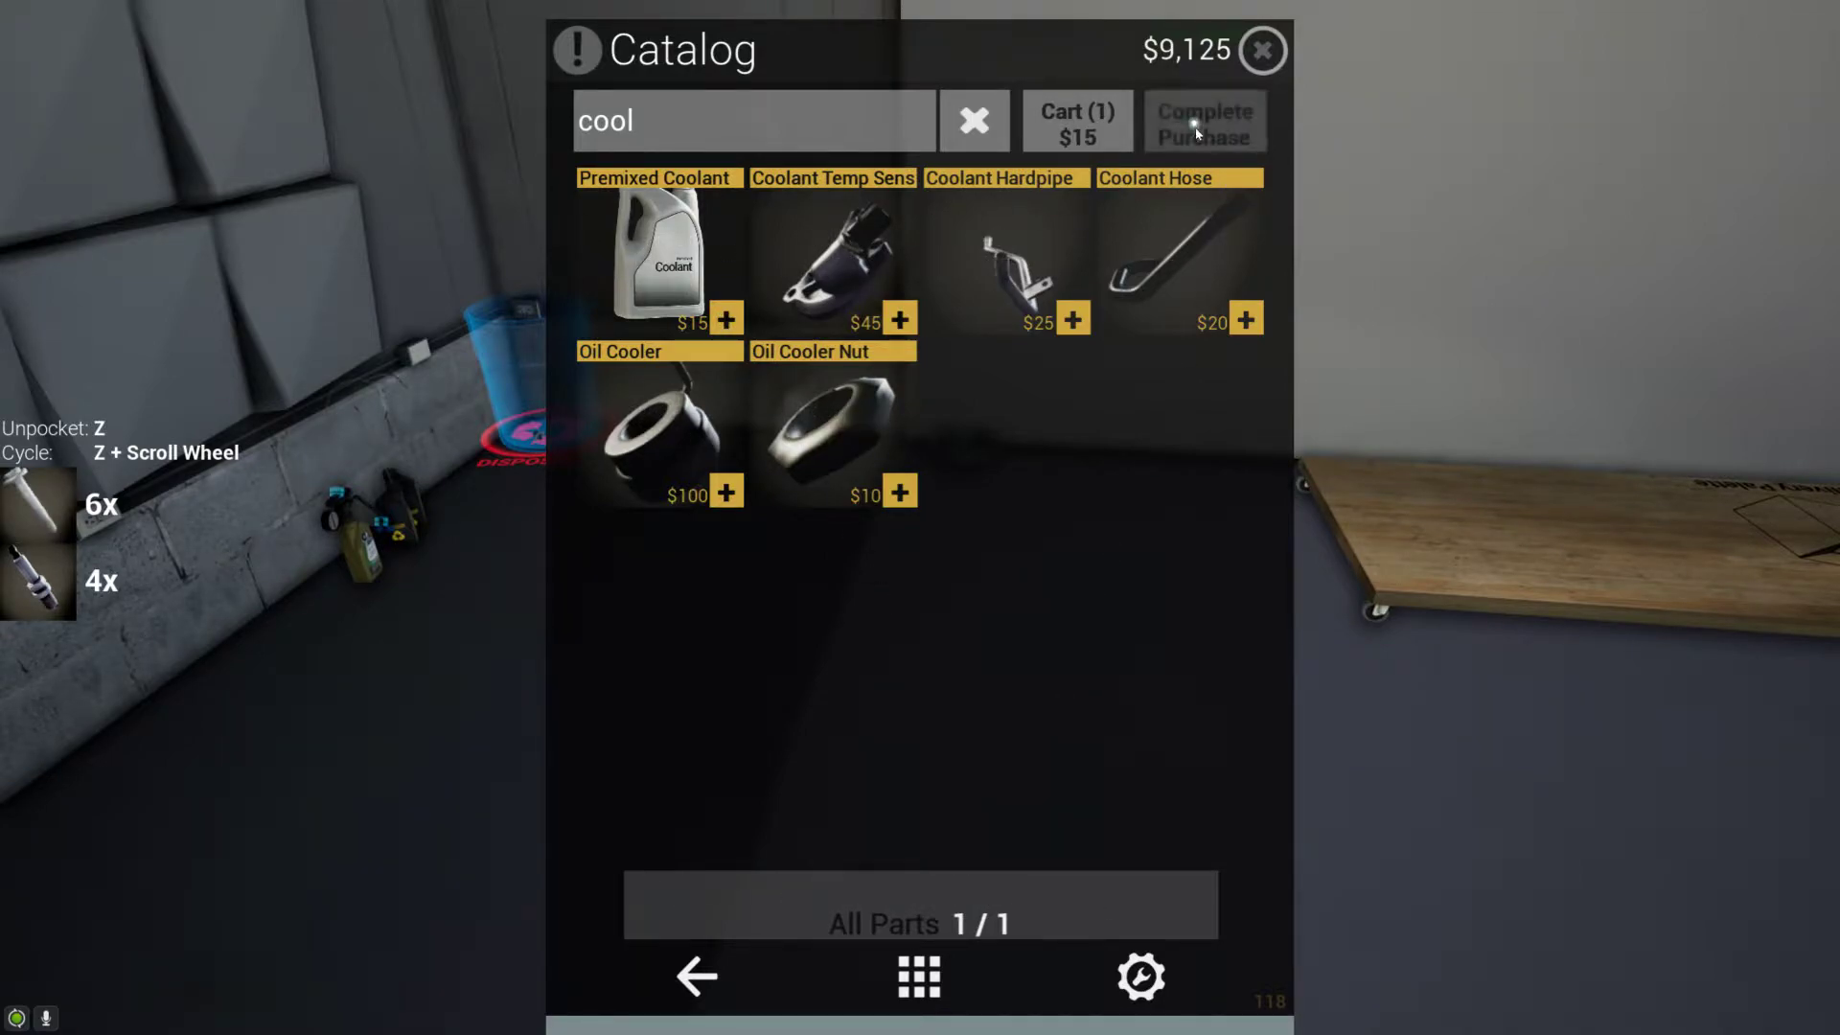
{"action": "left_click", "coordinate": [1236, 127]}
{"action": "left_click", "coordinate": [918, 975]}
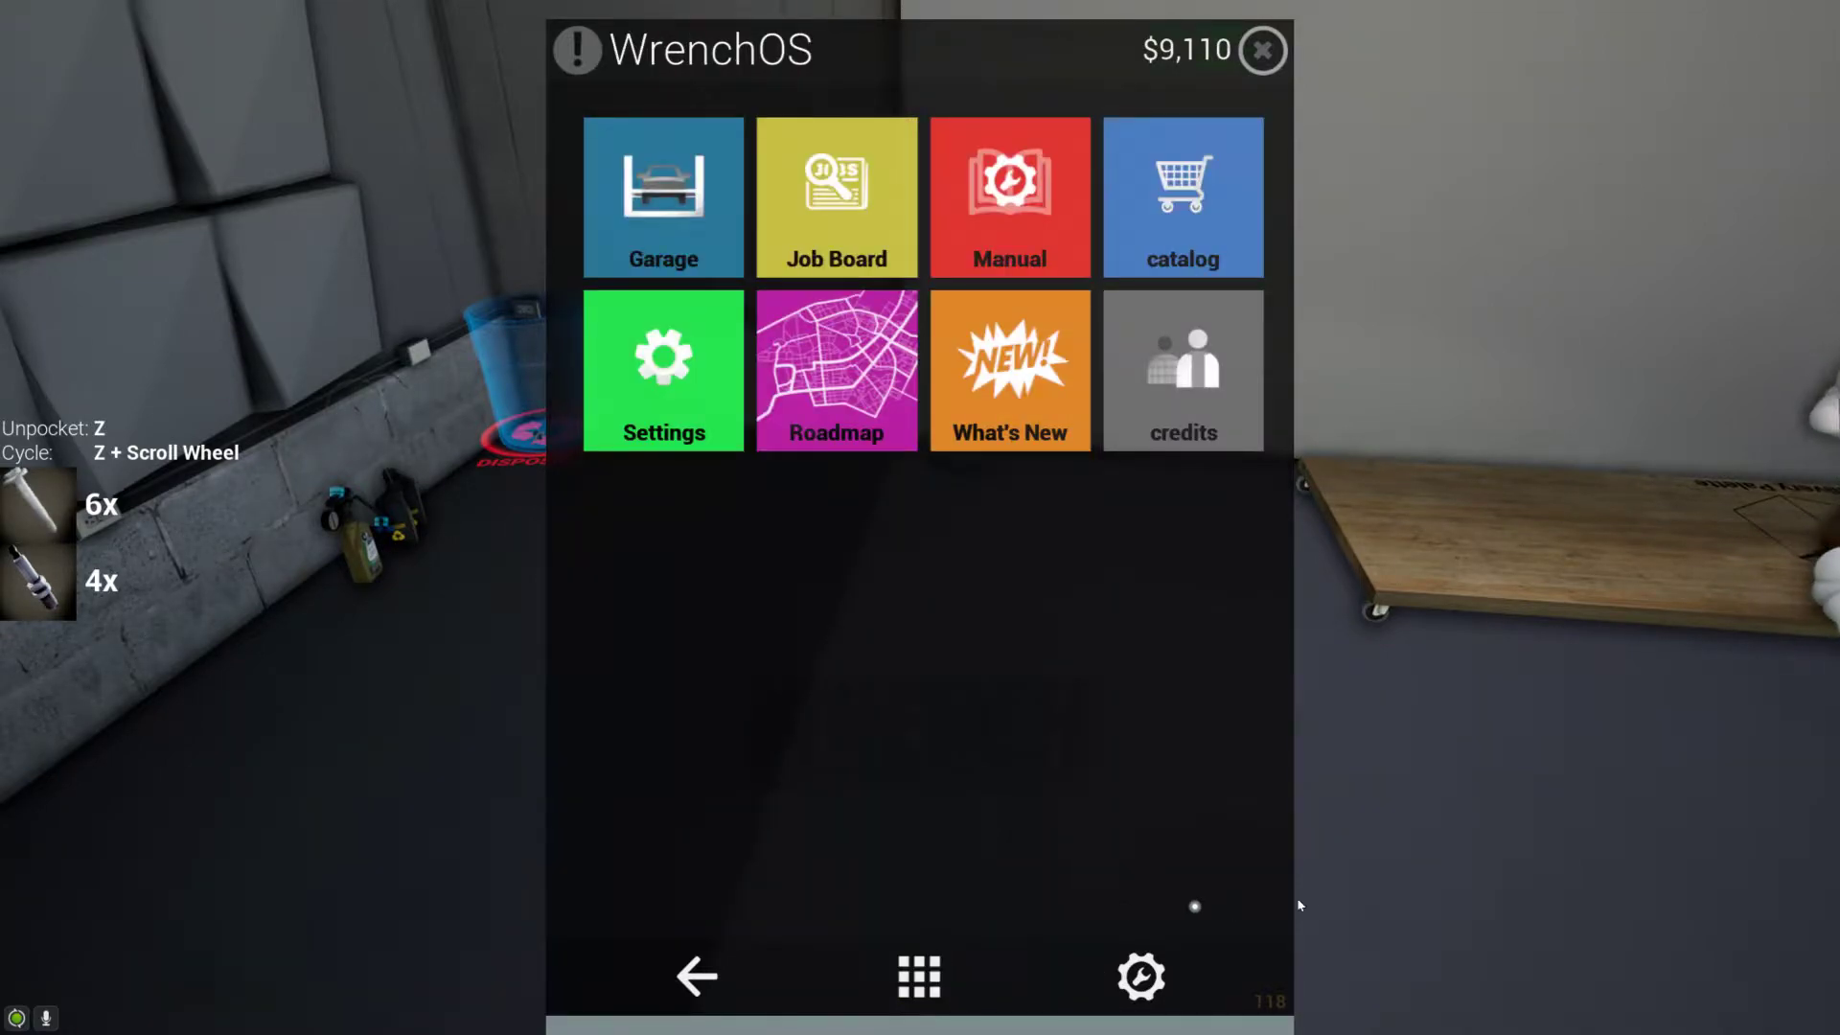
{"action": "key", "text": "Tab"}
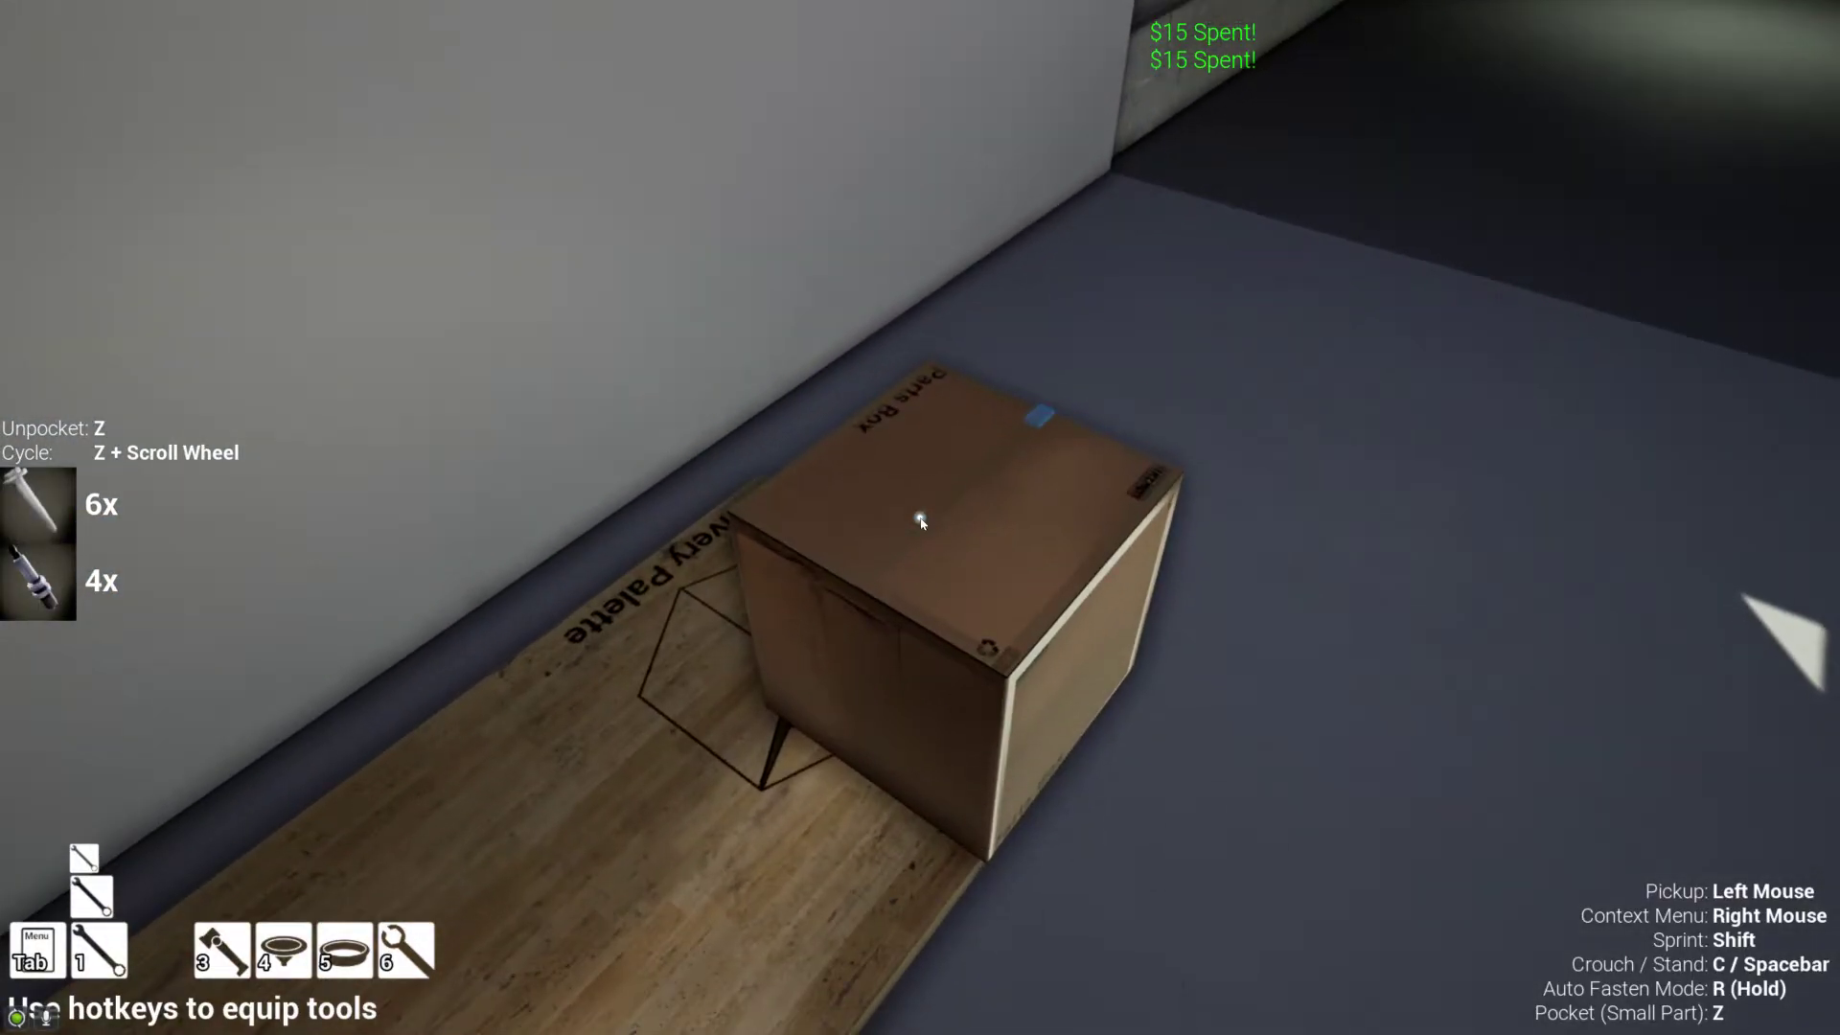
- Open the delivered parts package and pick up a Premixed Coolant bottle
{"action": "right_click", "coordinate": [920, 518]}
{"action": "left_click", "coordinate": [1056, 517]}
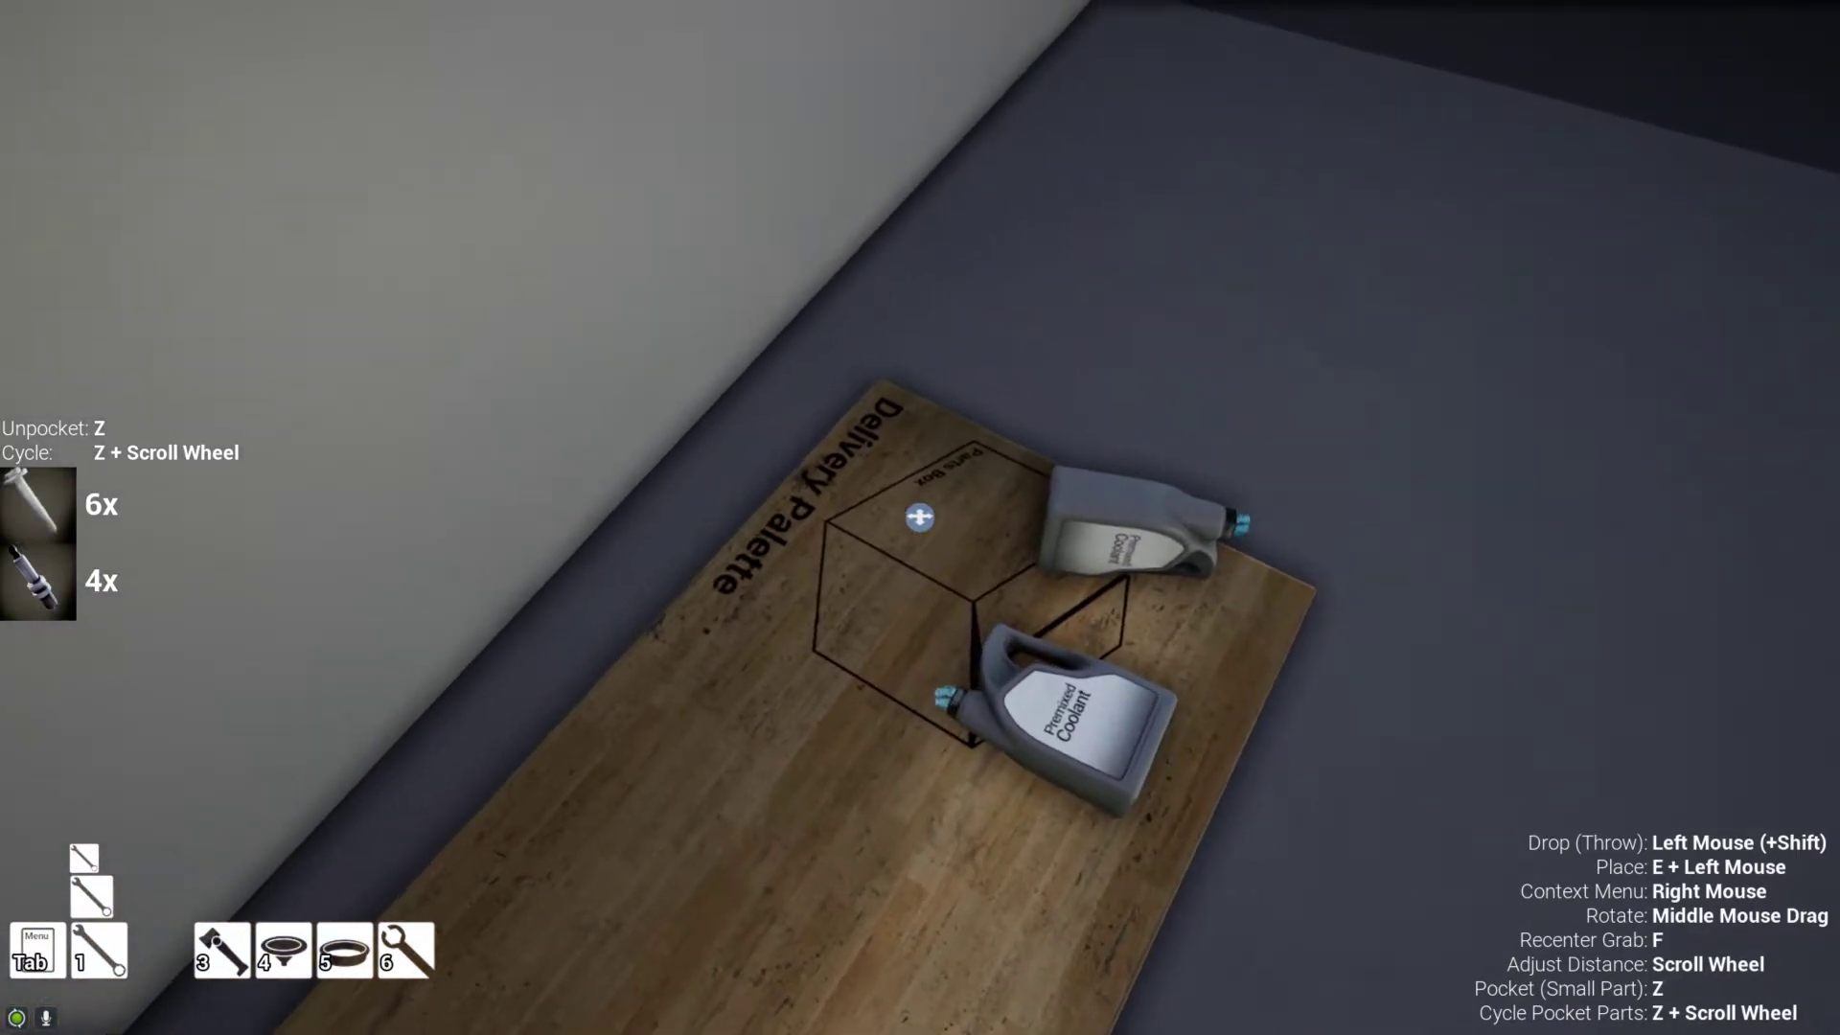
{"action": "left_click", "coordinate": [921, 517]}
{"action": "left_click", "coordinate": [920, 518]}
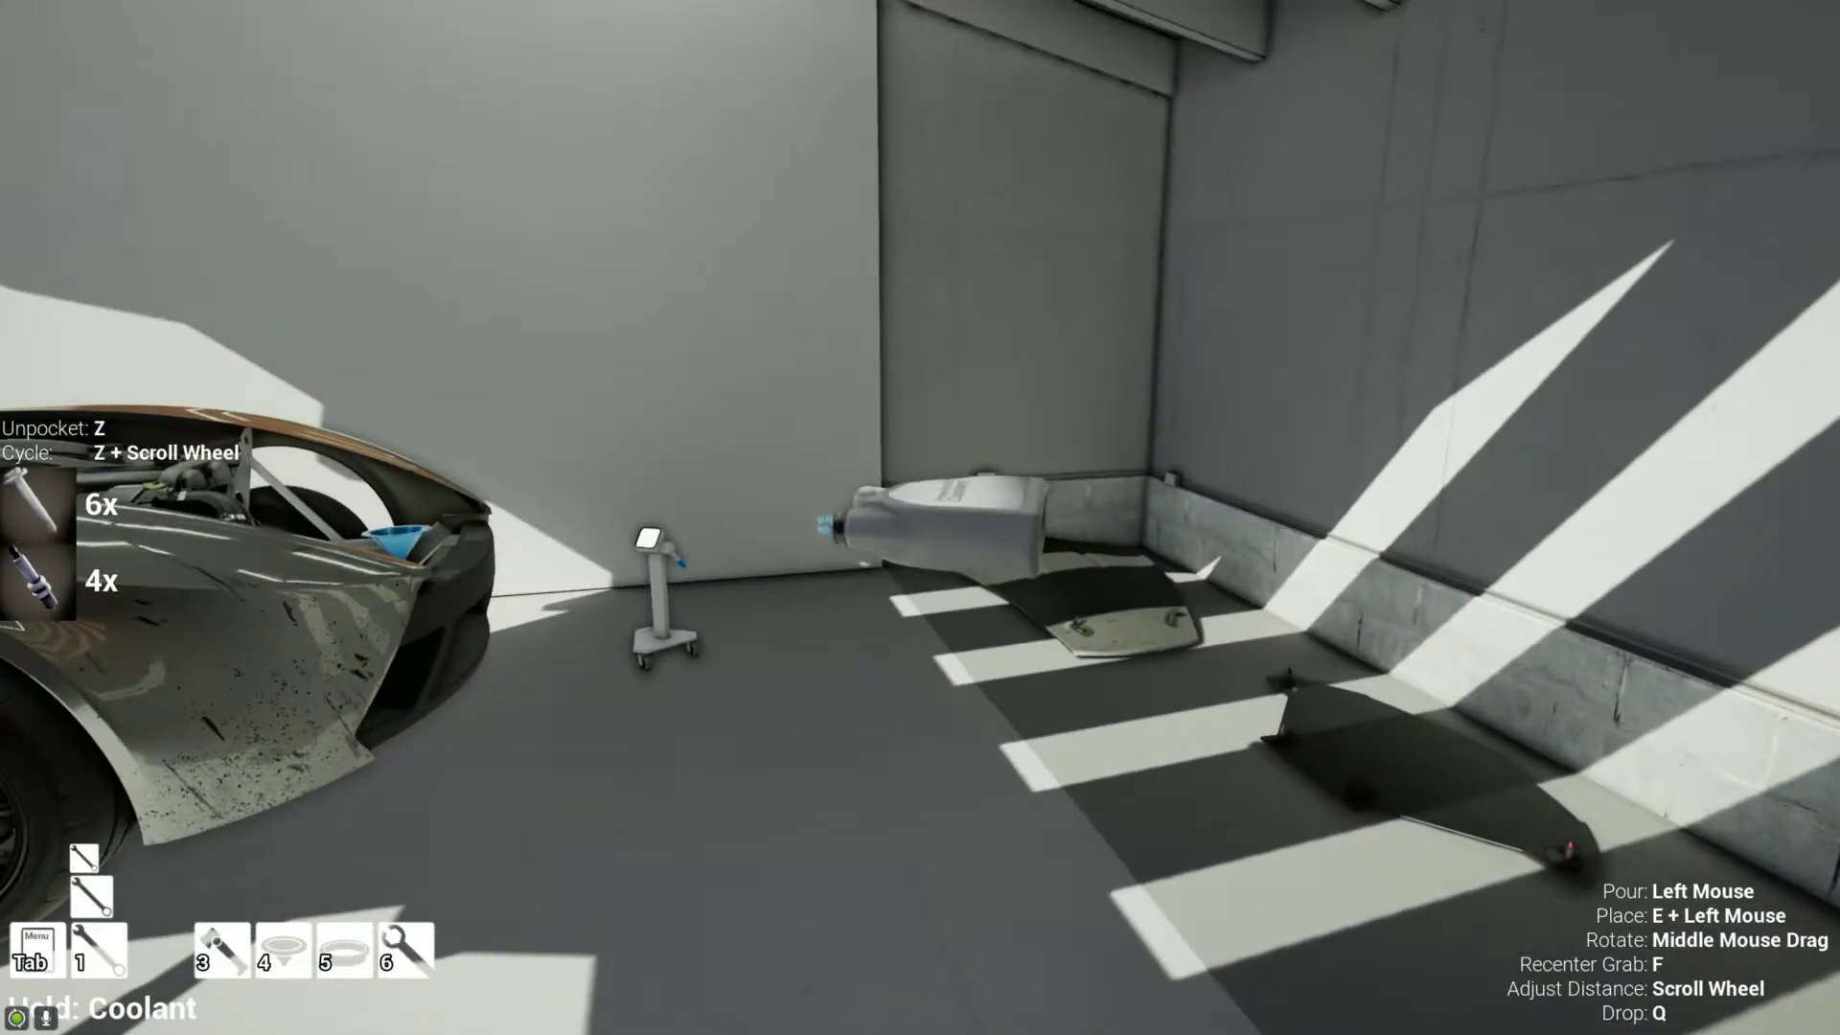
{"action": "left_click", "coordinate": [920, 518]}
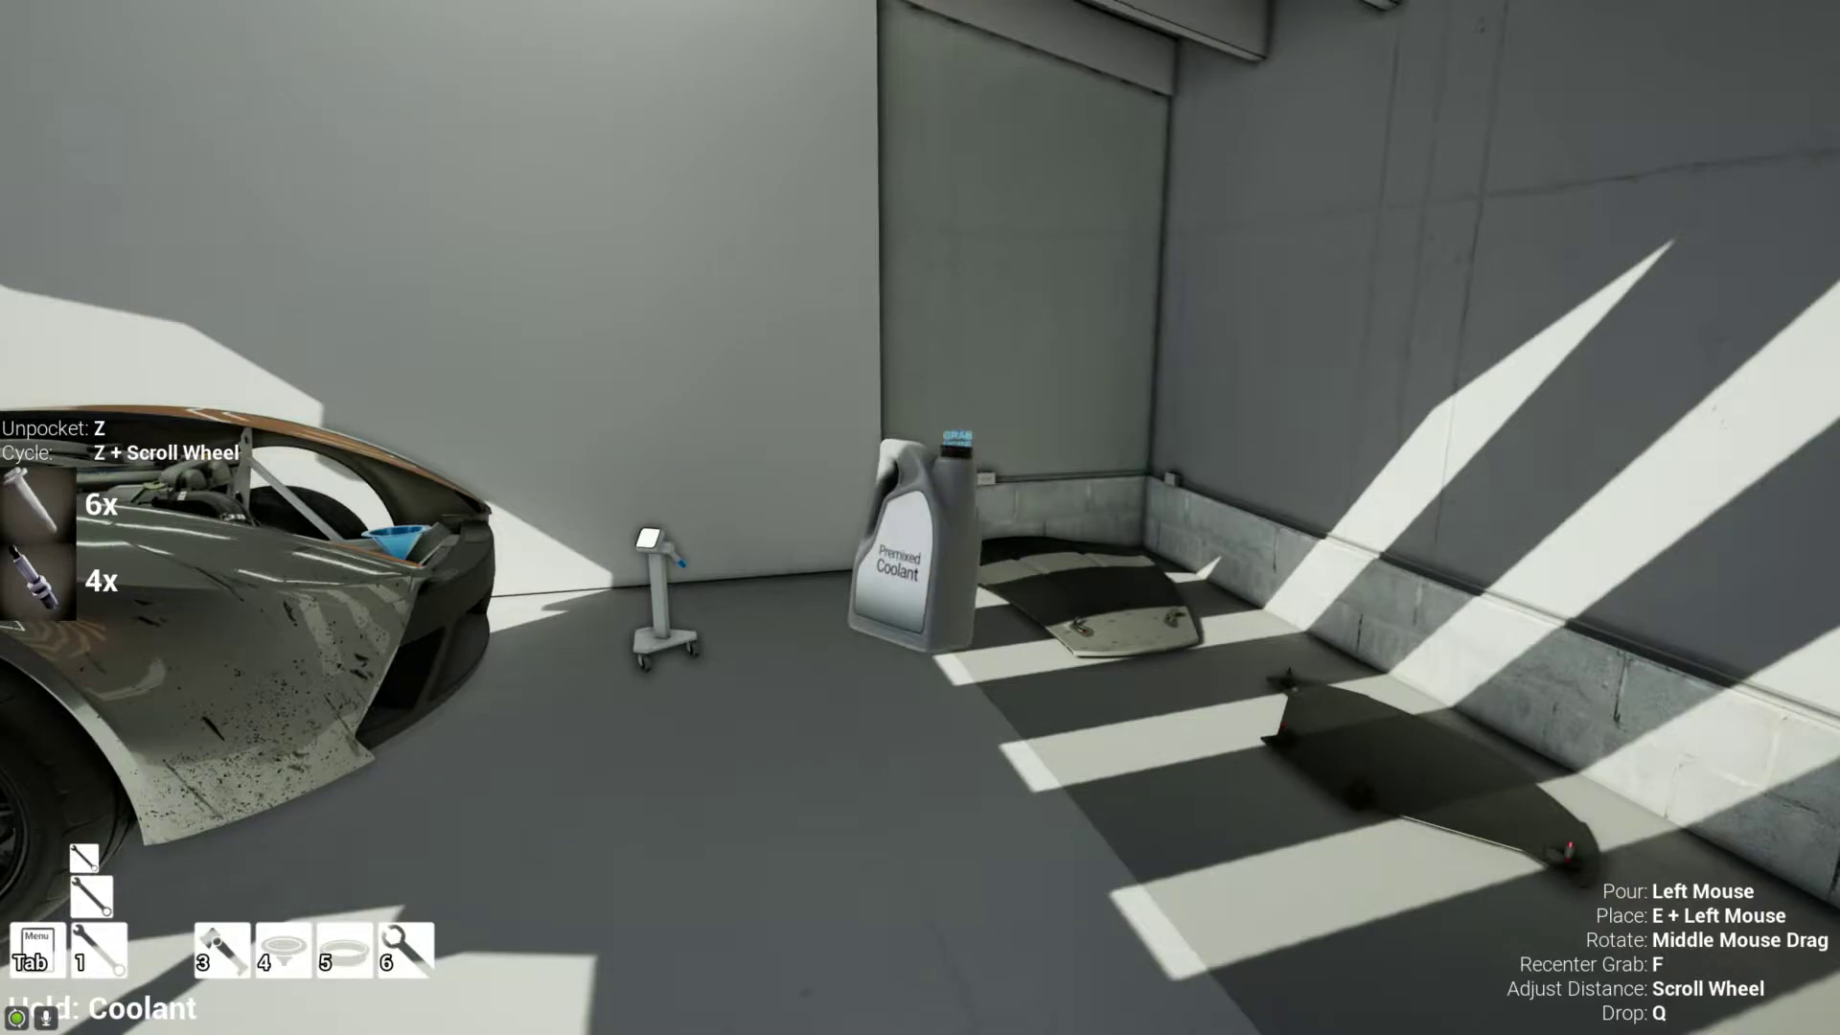
{"action": "scroll", "coordinate": [920, 518], "scroll_direction": "down", "scroll_amount": 3}
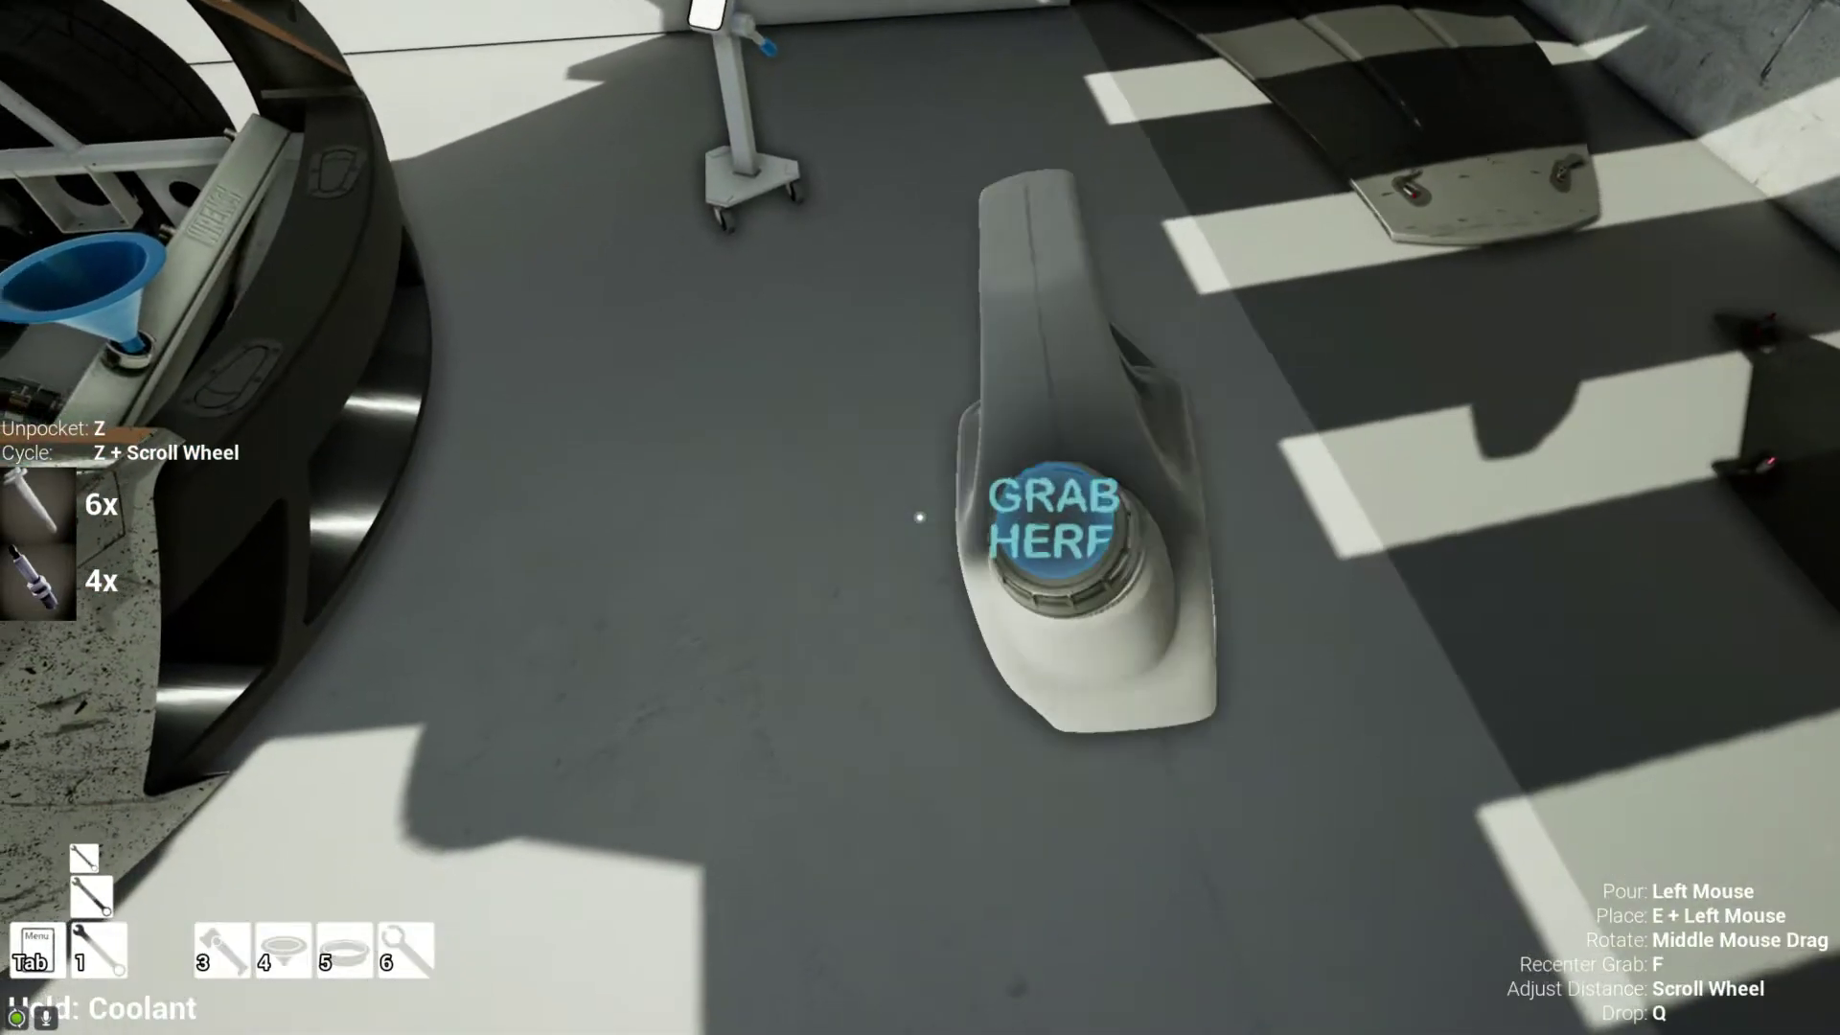
{"action": "scroll", "coordinate": [921, 518], "scroll_direction": "up", "scroll_amount": 3}
{"action": "scroll", "coordinate": [922, 518], "scroll_direction": "down", "scroll_amount": 3}
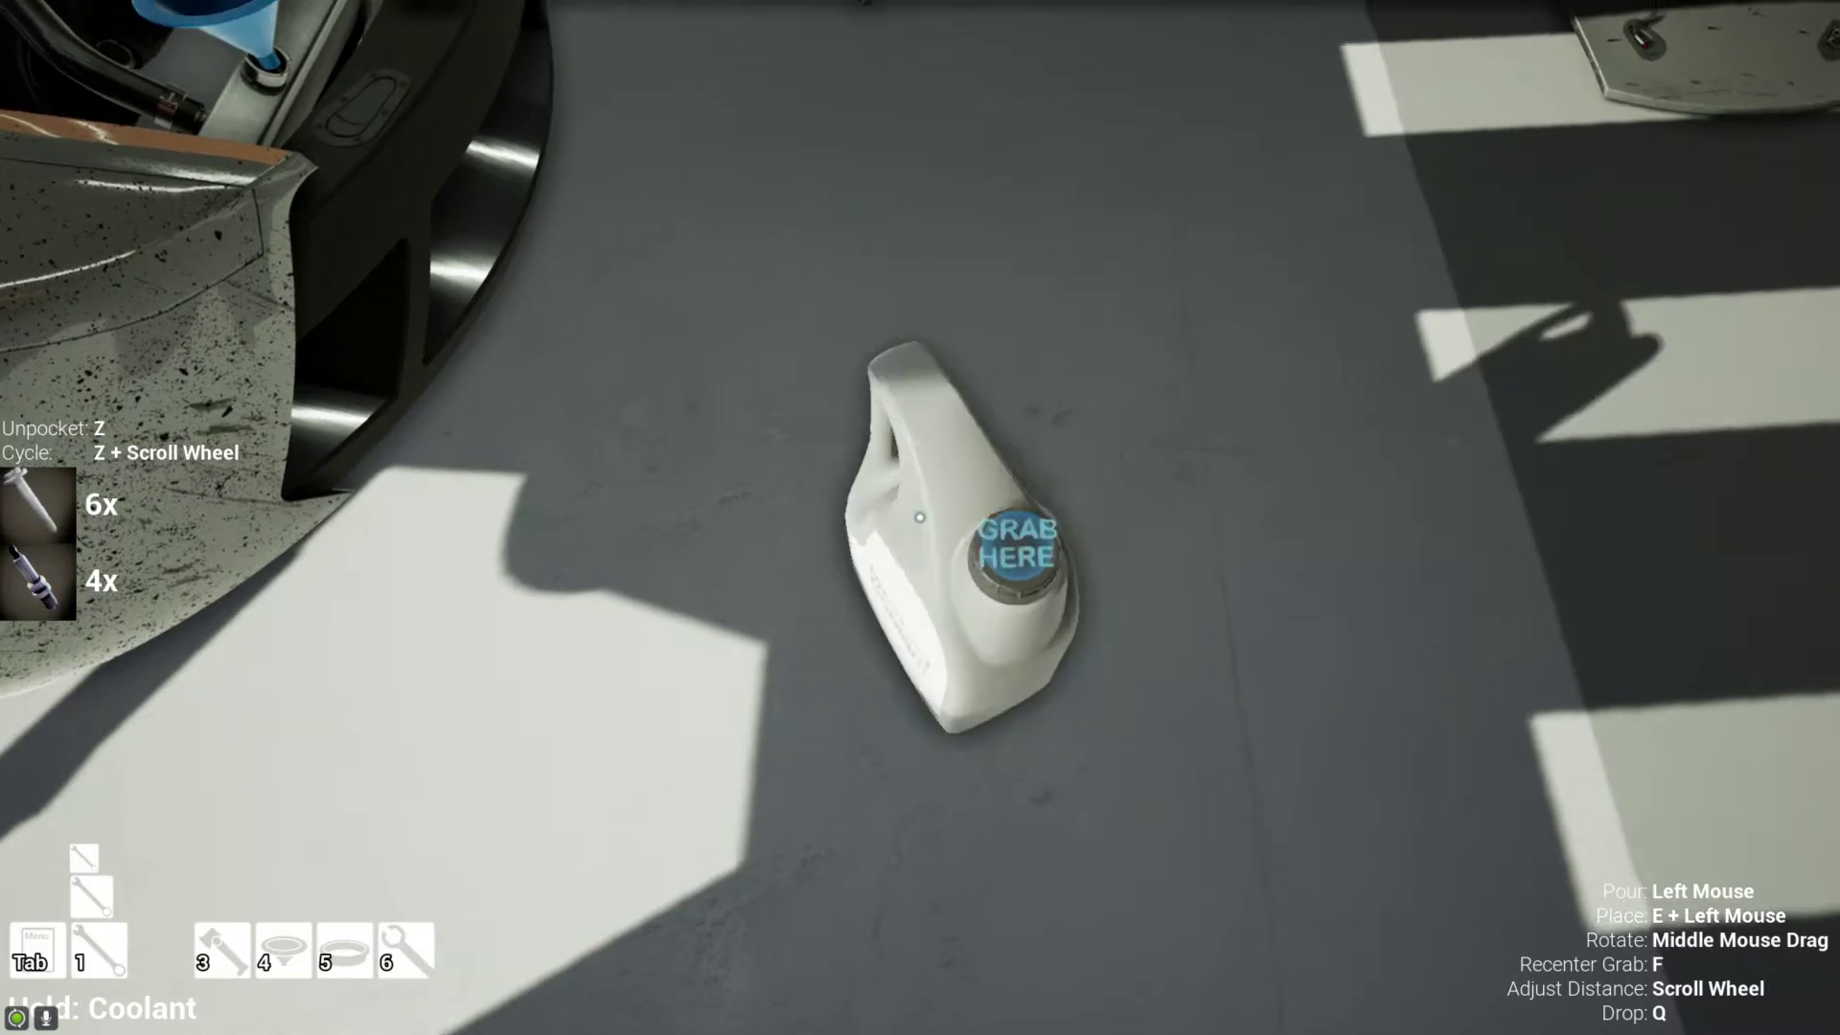
{"action": "scroll", "coordinate": [920, 517], "scroll_direction": "up", "scroll_amount": 2}
{"action": "scroll", "coordinate": [921, 519], "scroll_direction": "down", "scroll_amount": 3}
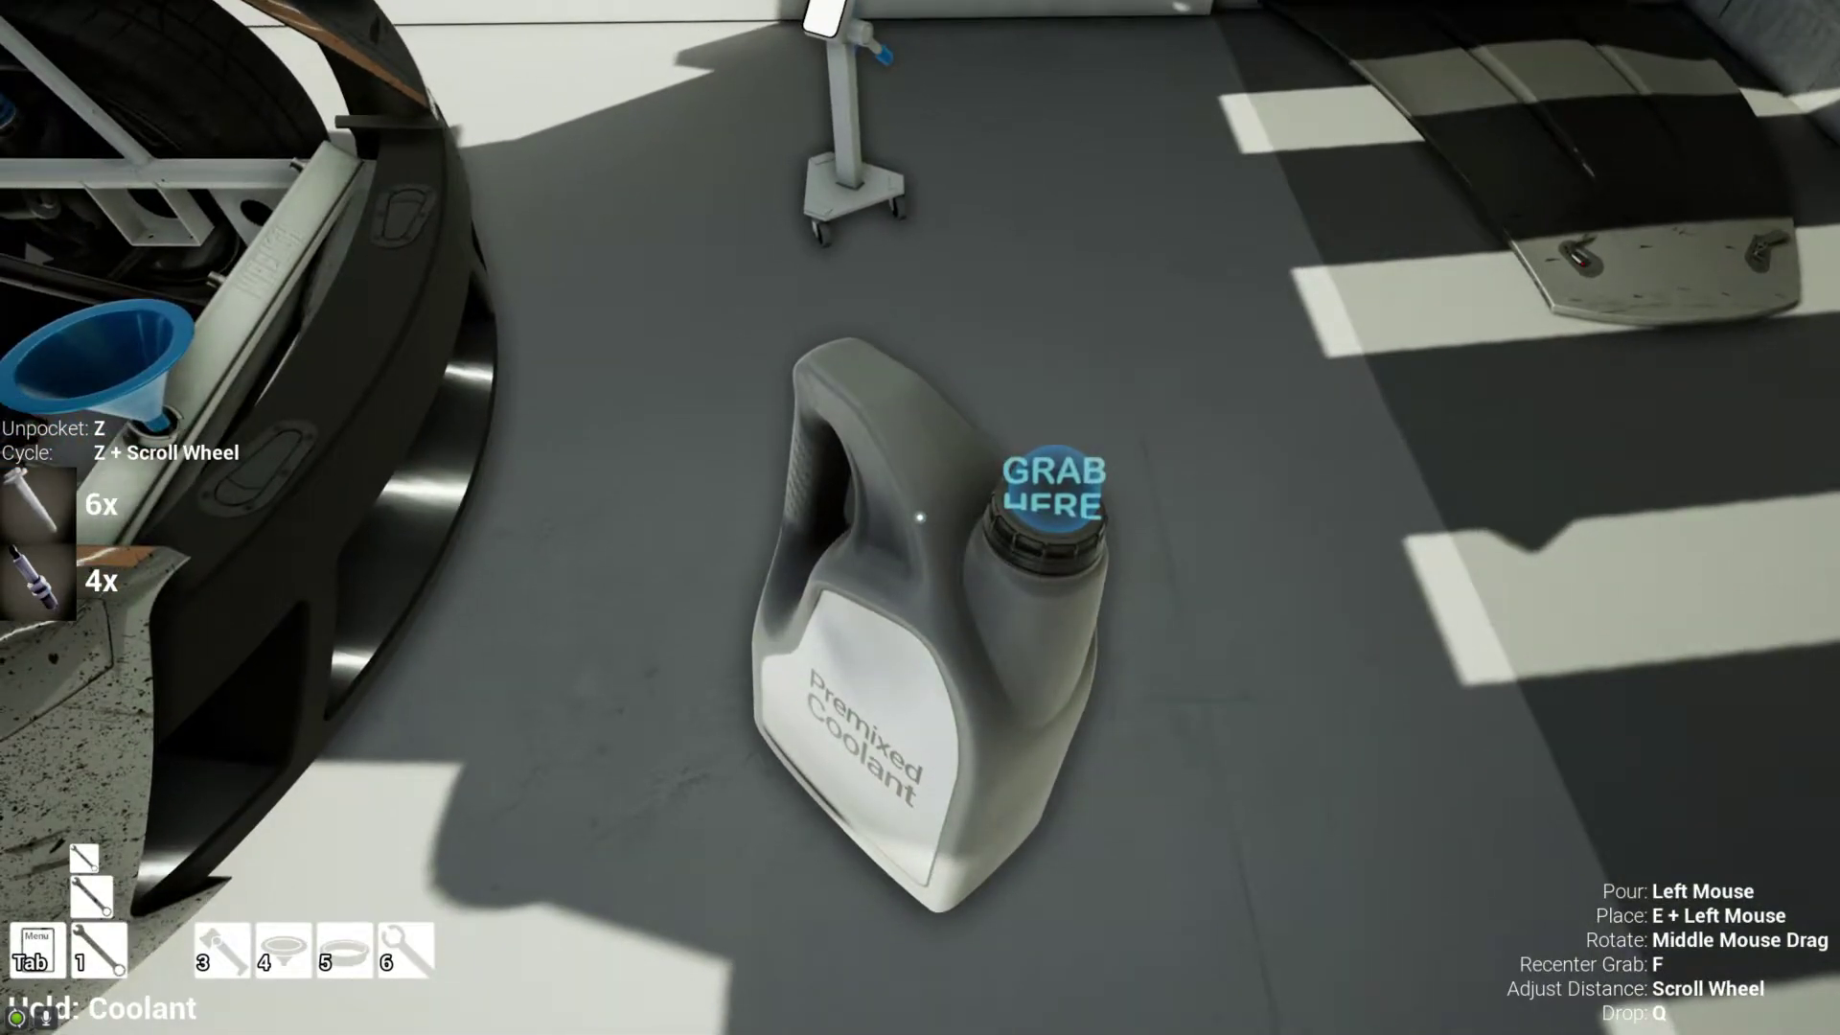
- Remove the cap from the right coolant jug and pick it up
{"action": "key", "text": "q"}
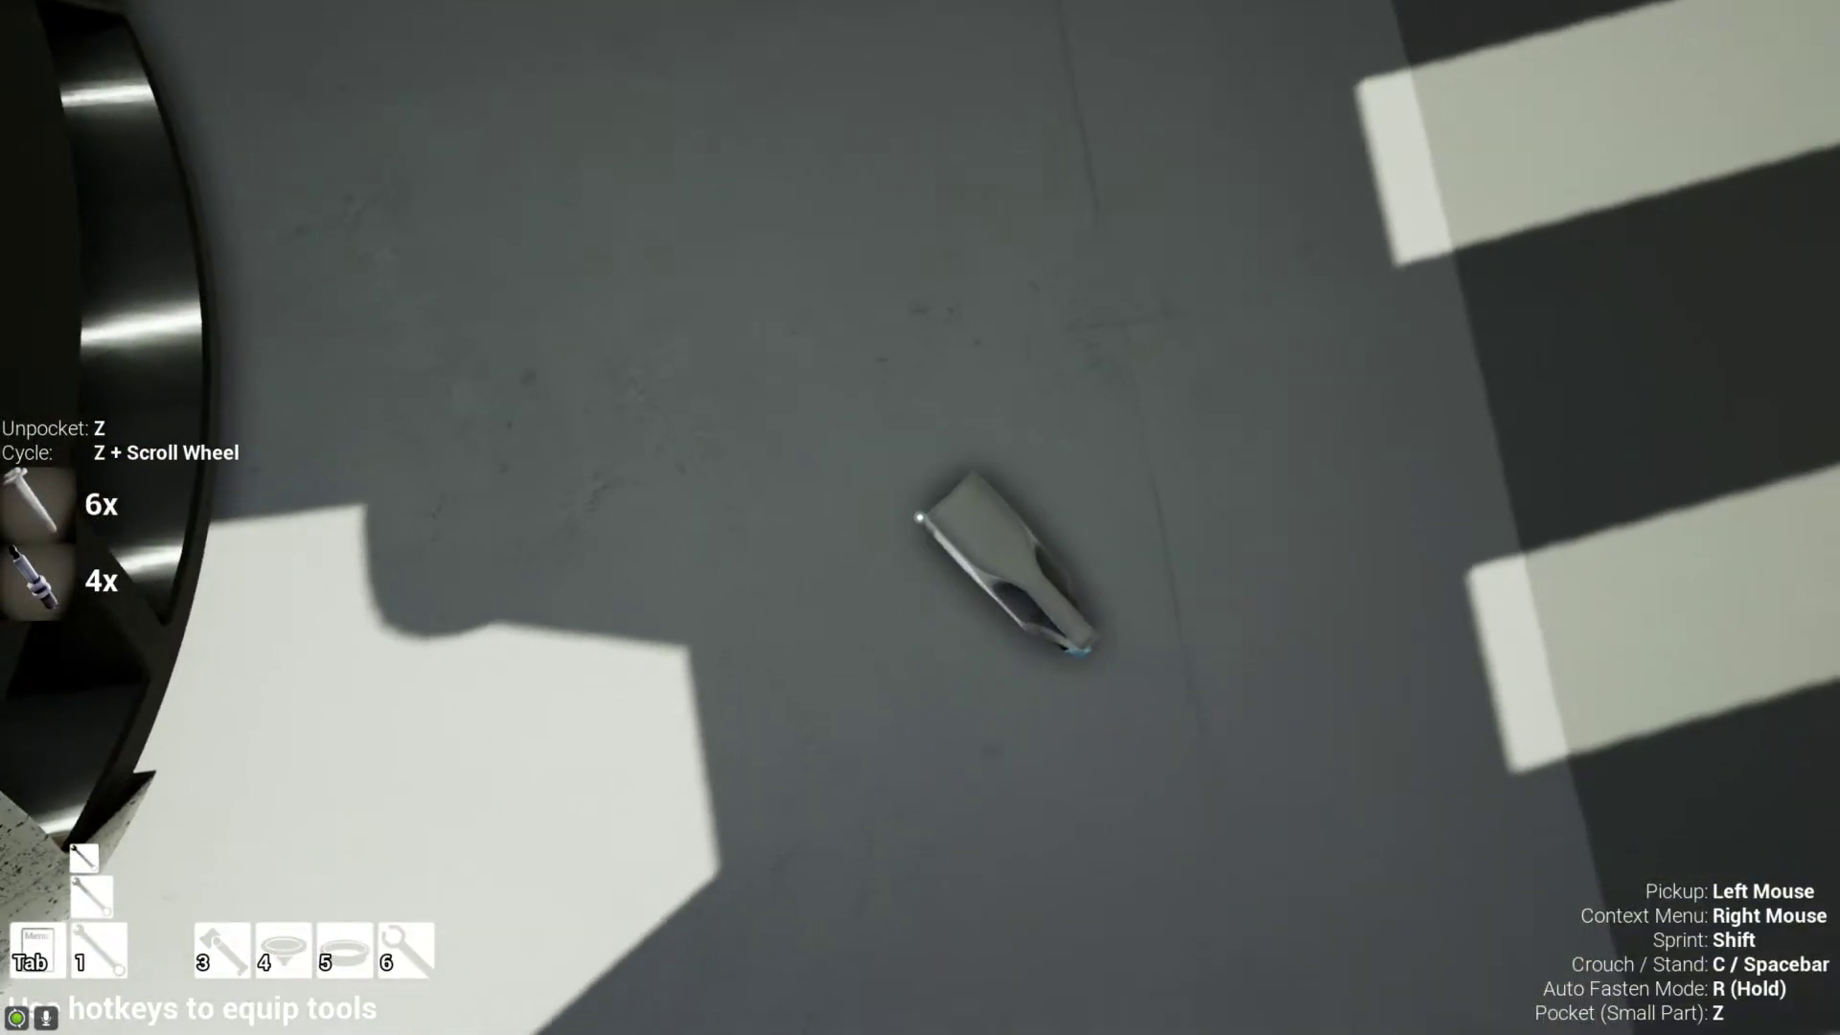
{"action": "left_click", "coordinate": [921, 518]}
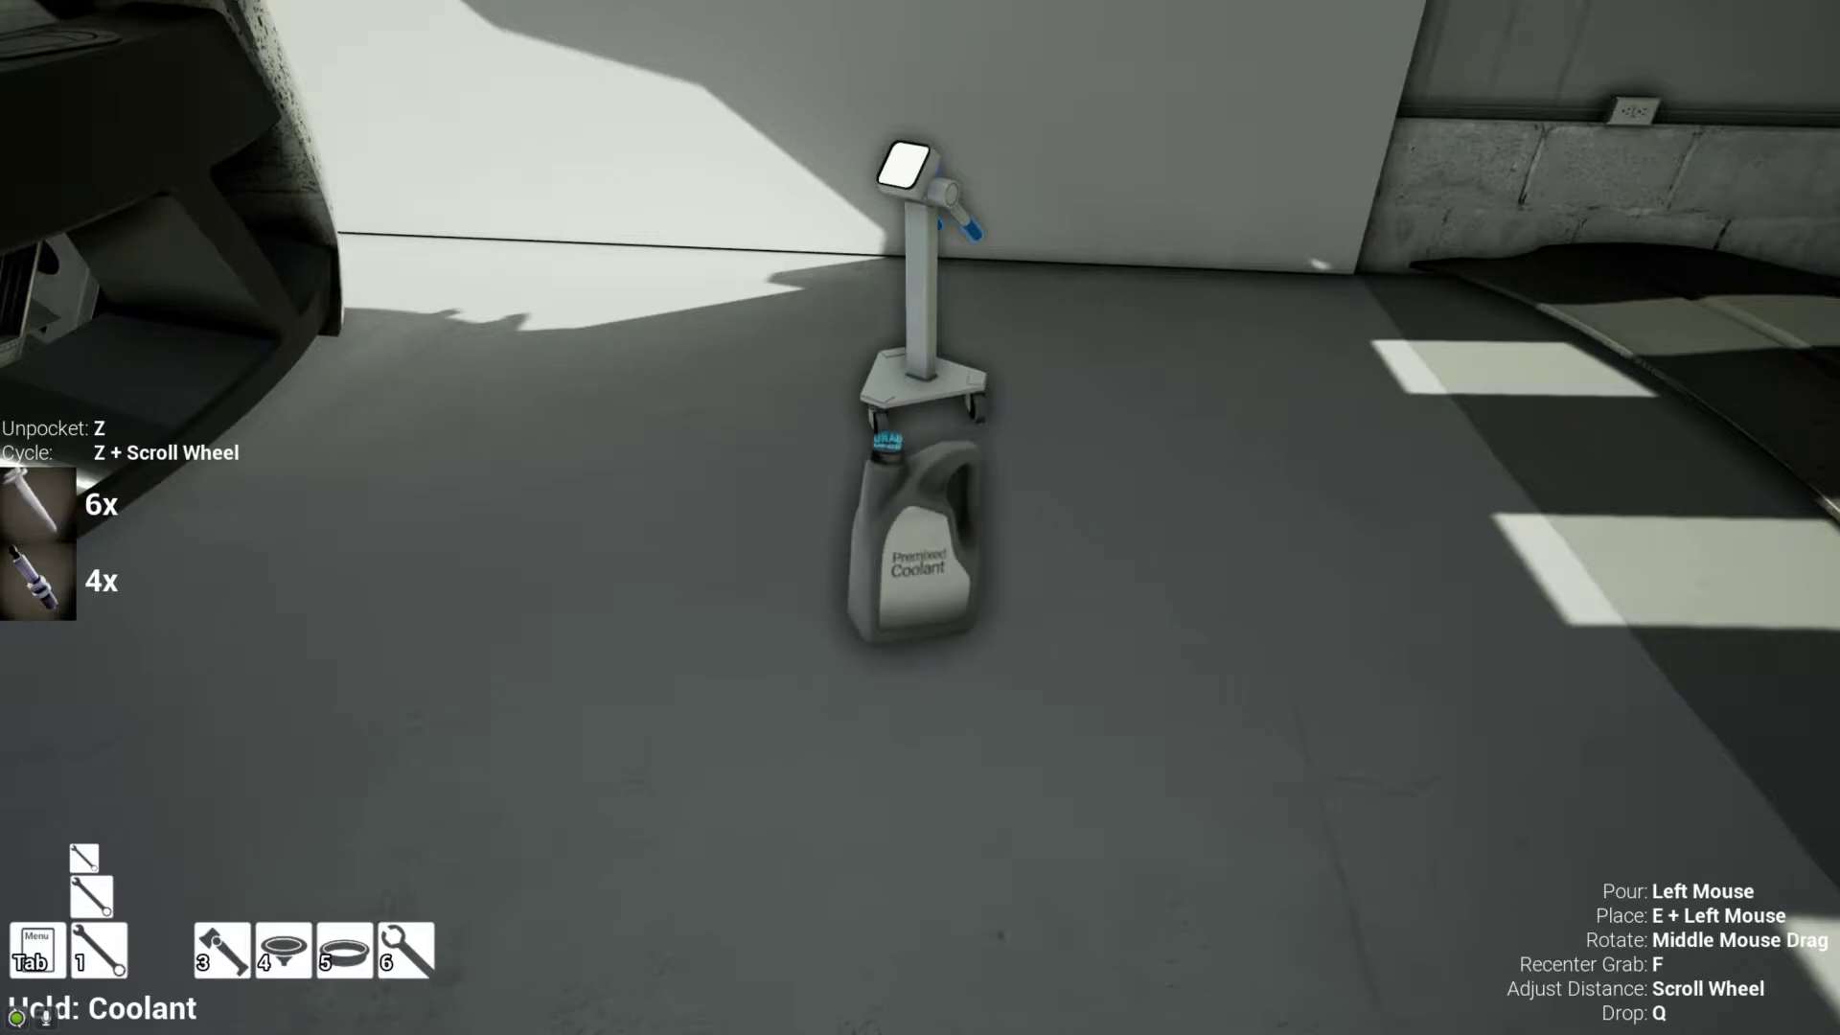
{"action": "key", "text": "q"}
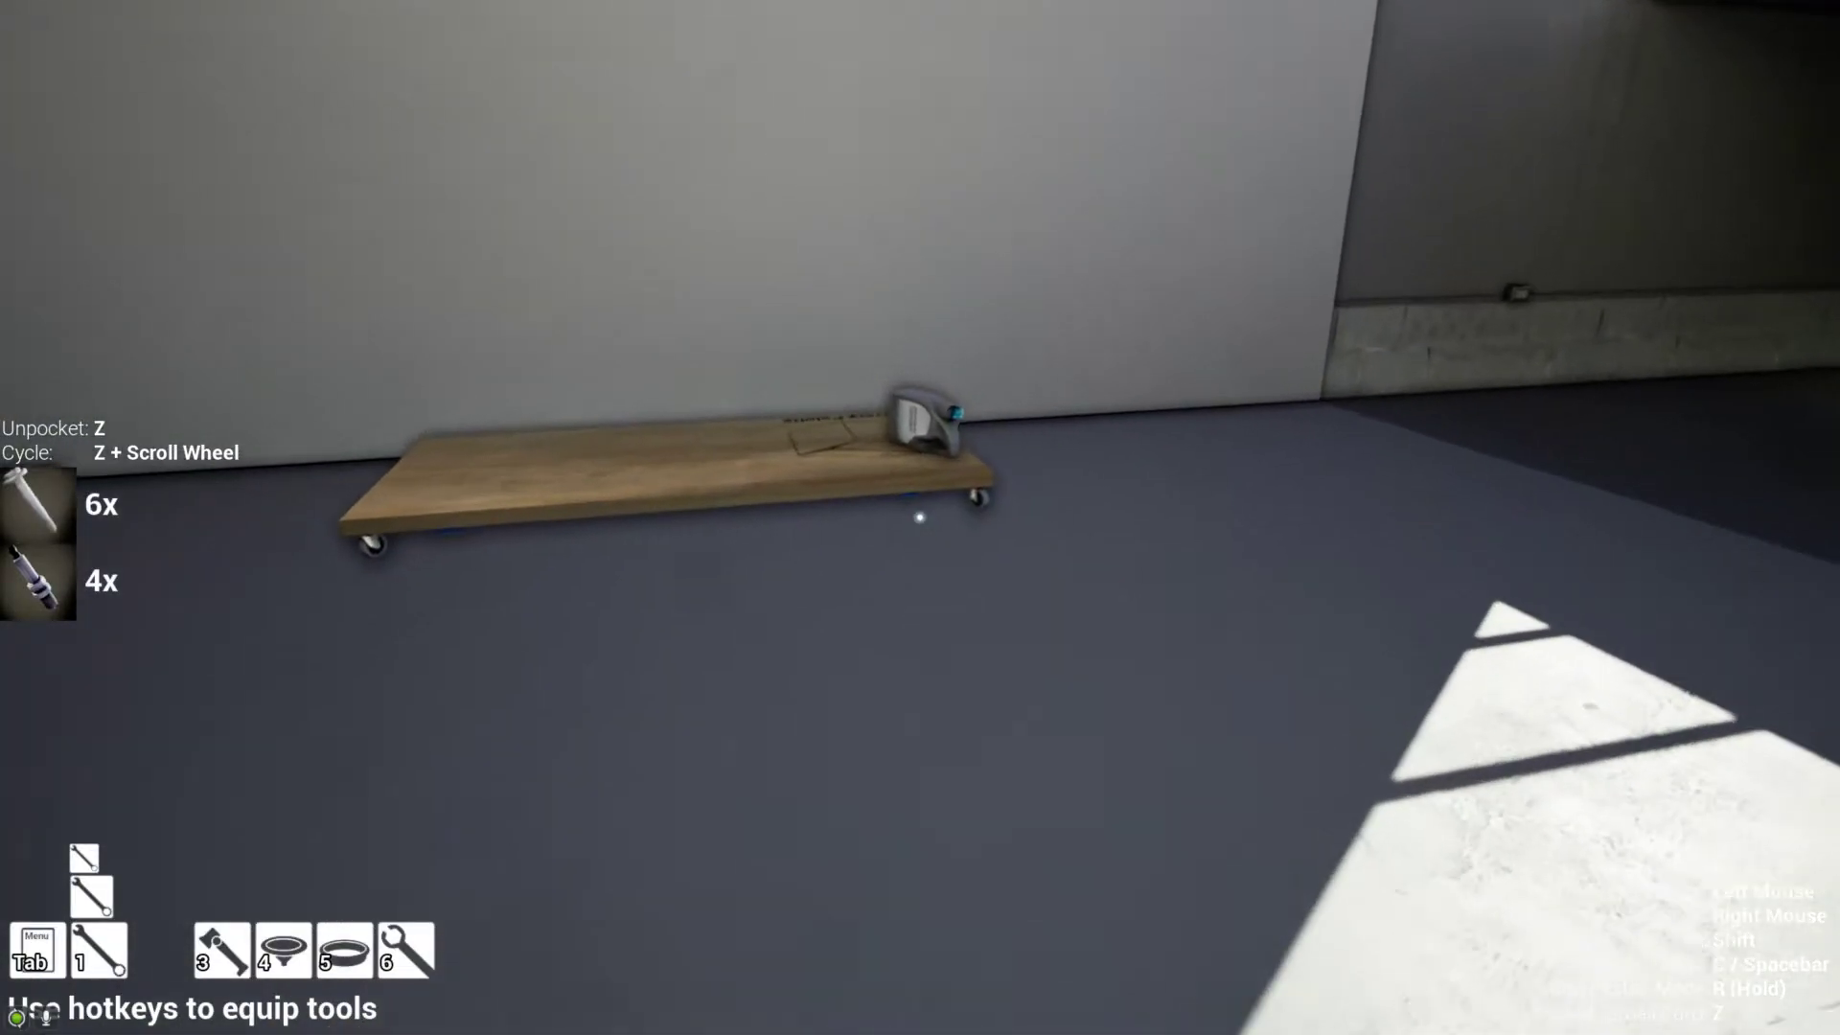
{"action": "left_click", "coordinate": [920, 519]}
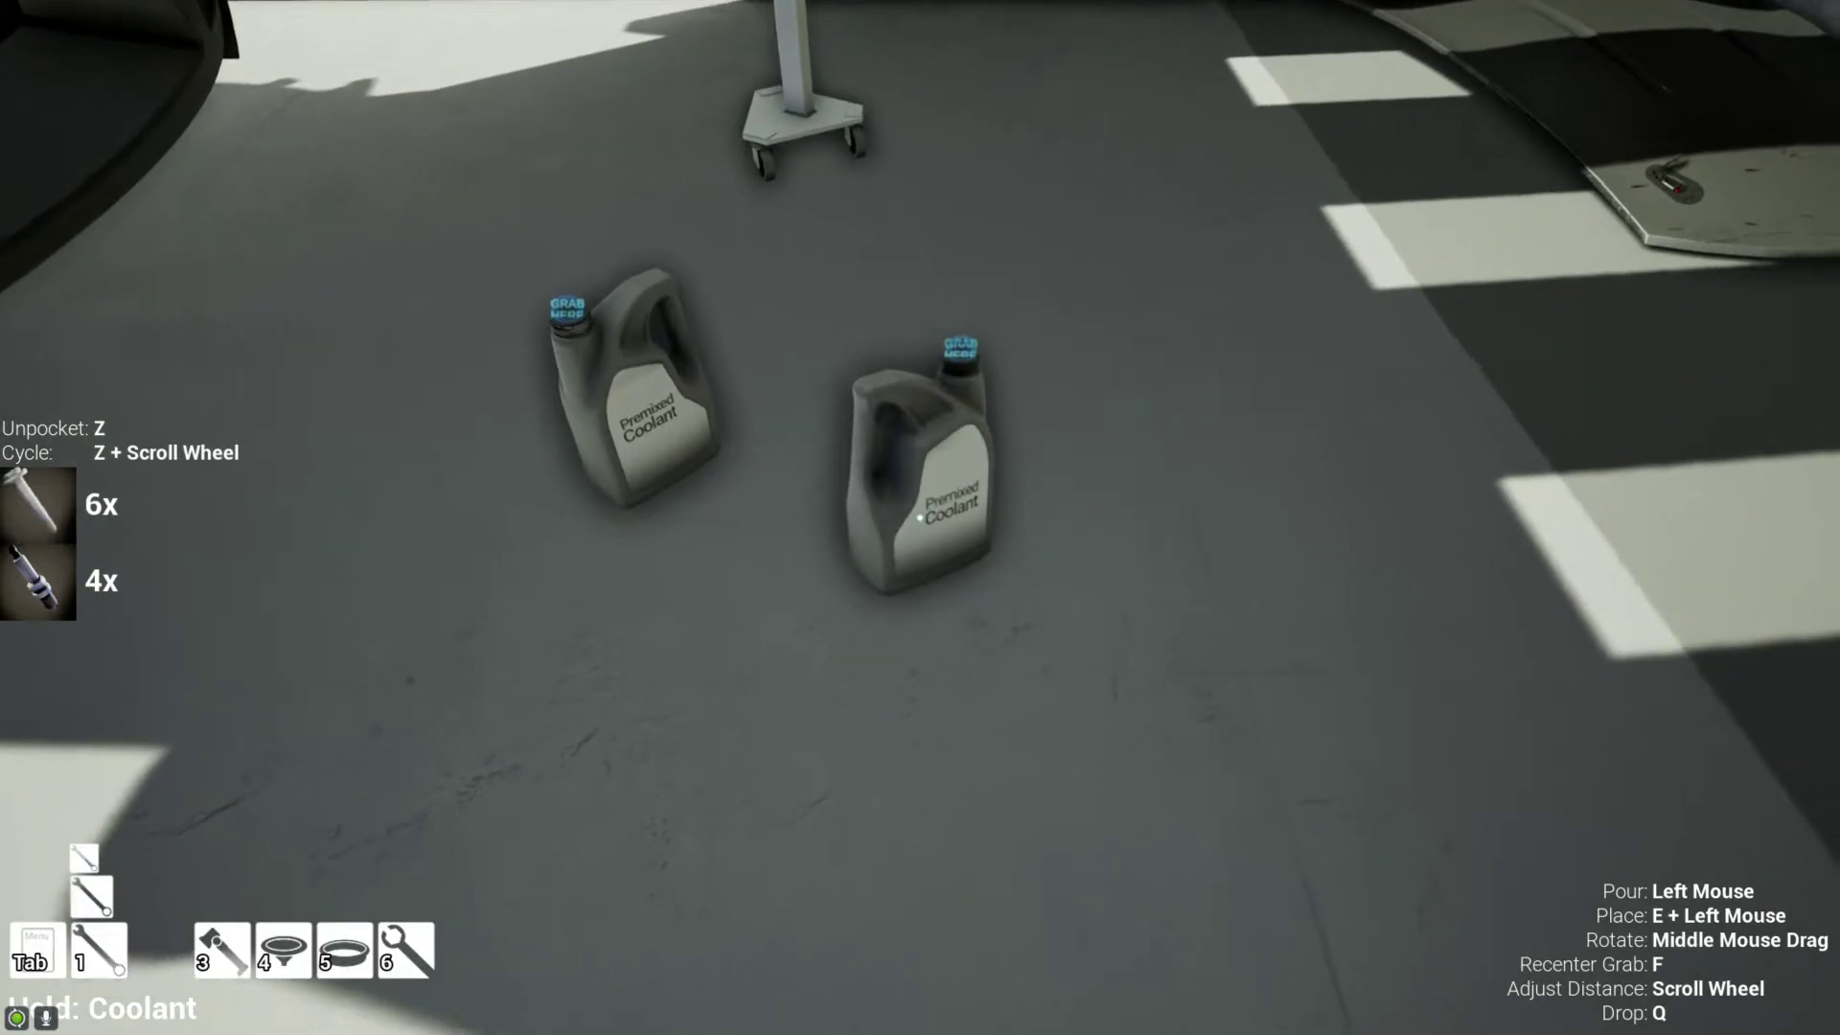
{"action": "key", "text": "q"}
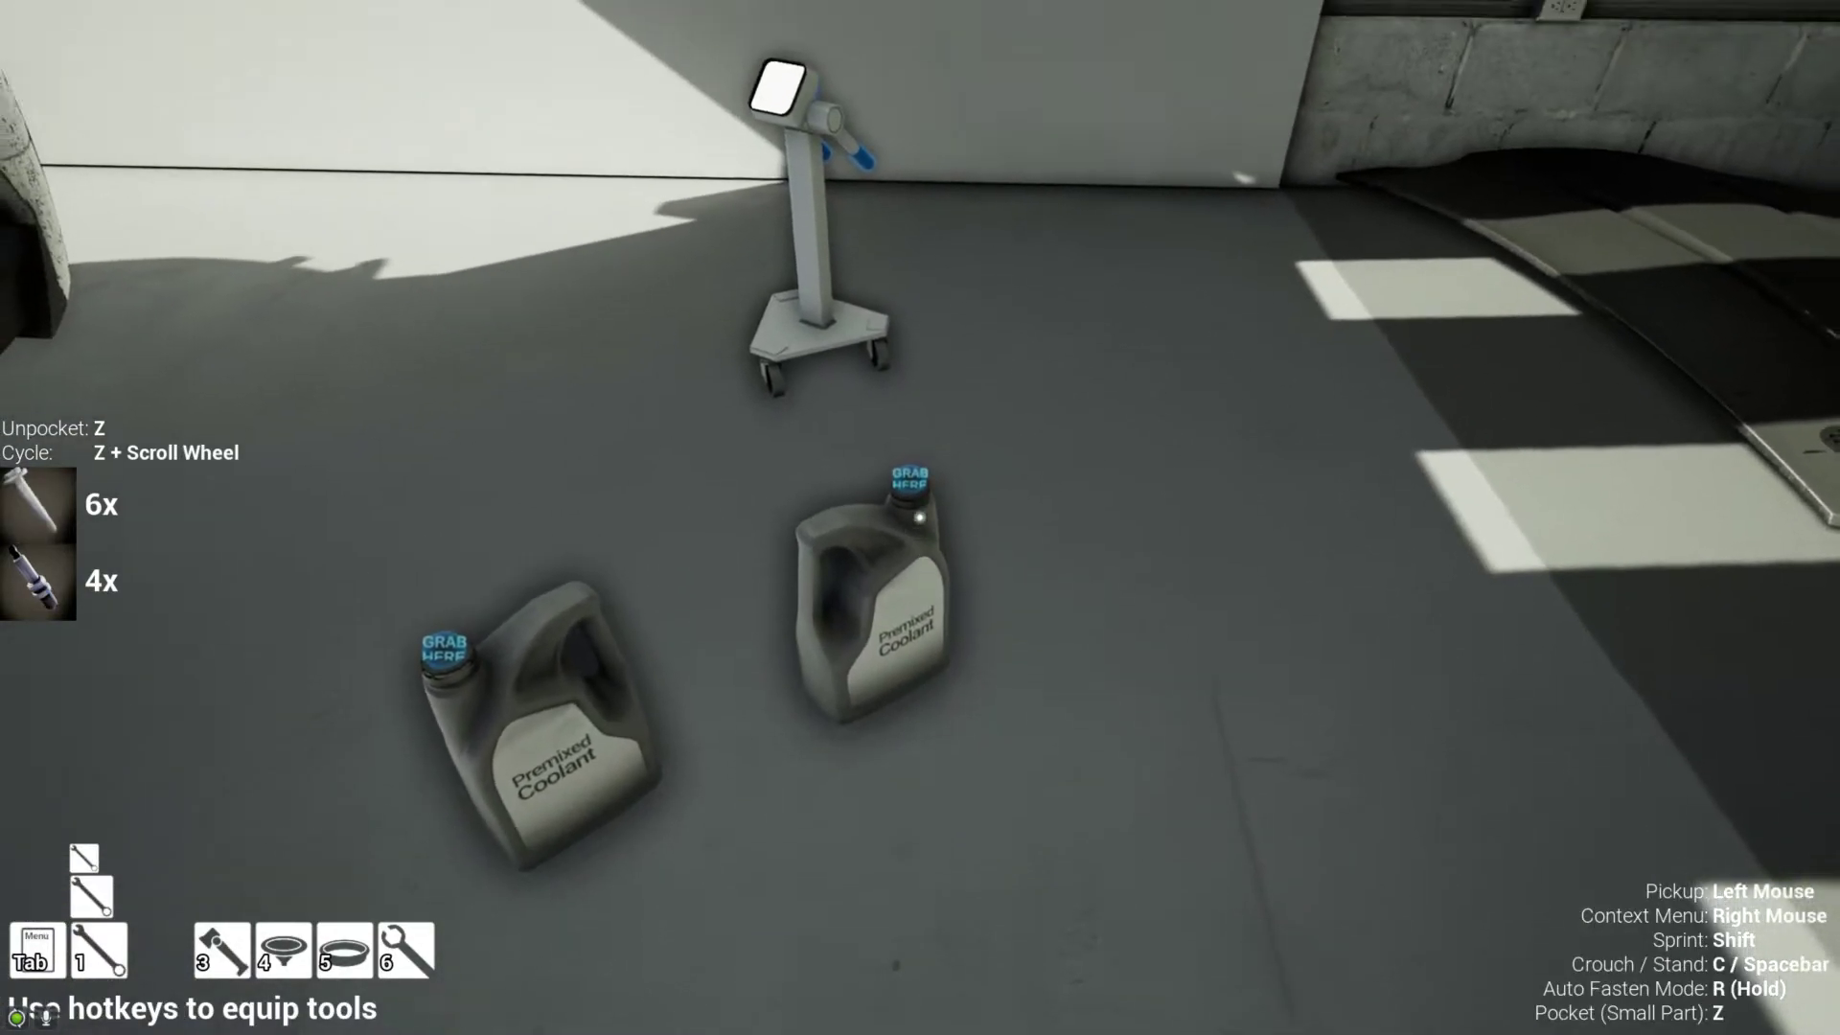
{"action": "left_click", "coordinate": [920, 515]}
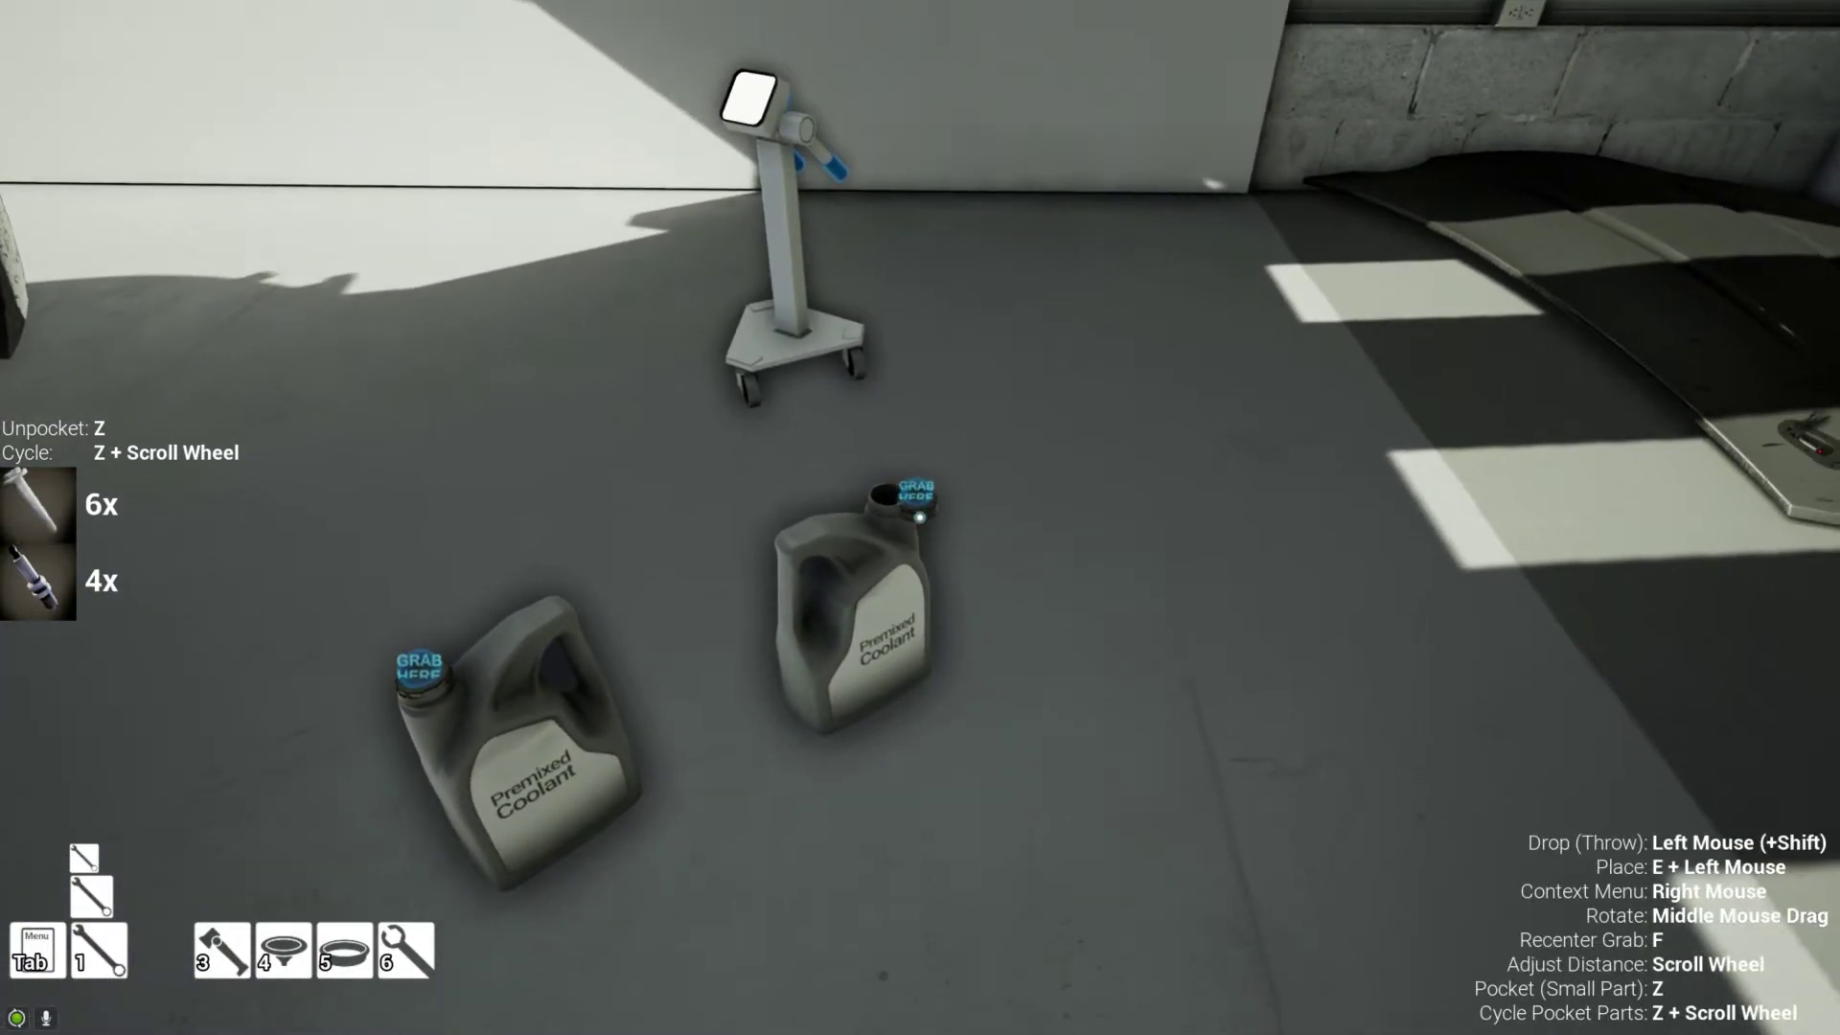
{"action": "left_click", "coordinate": [921, 515]}
{"action": "left_click", "coordinate": [920, 516]}
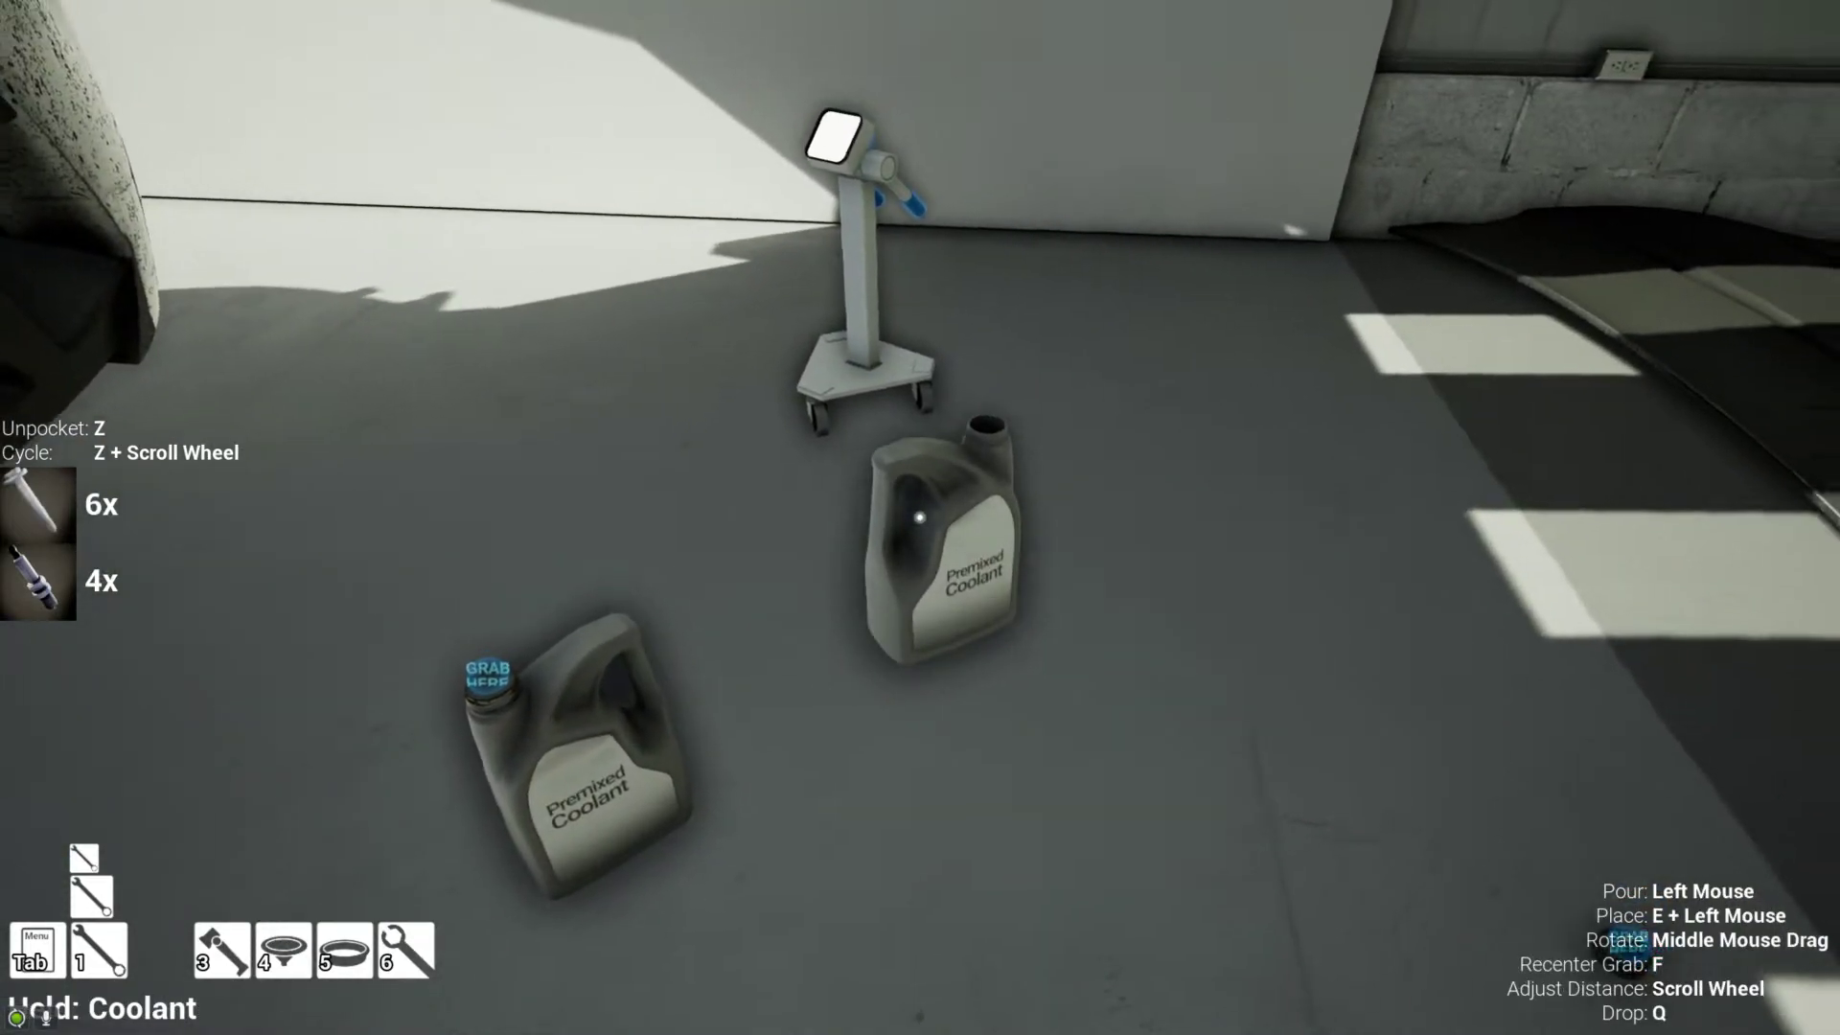
- Pour the first Premixed Coolant bottle into the blue funnel until it is empty
{"action": "key", "text": "w"}
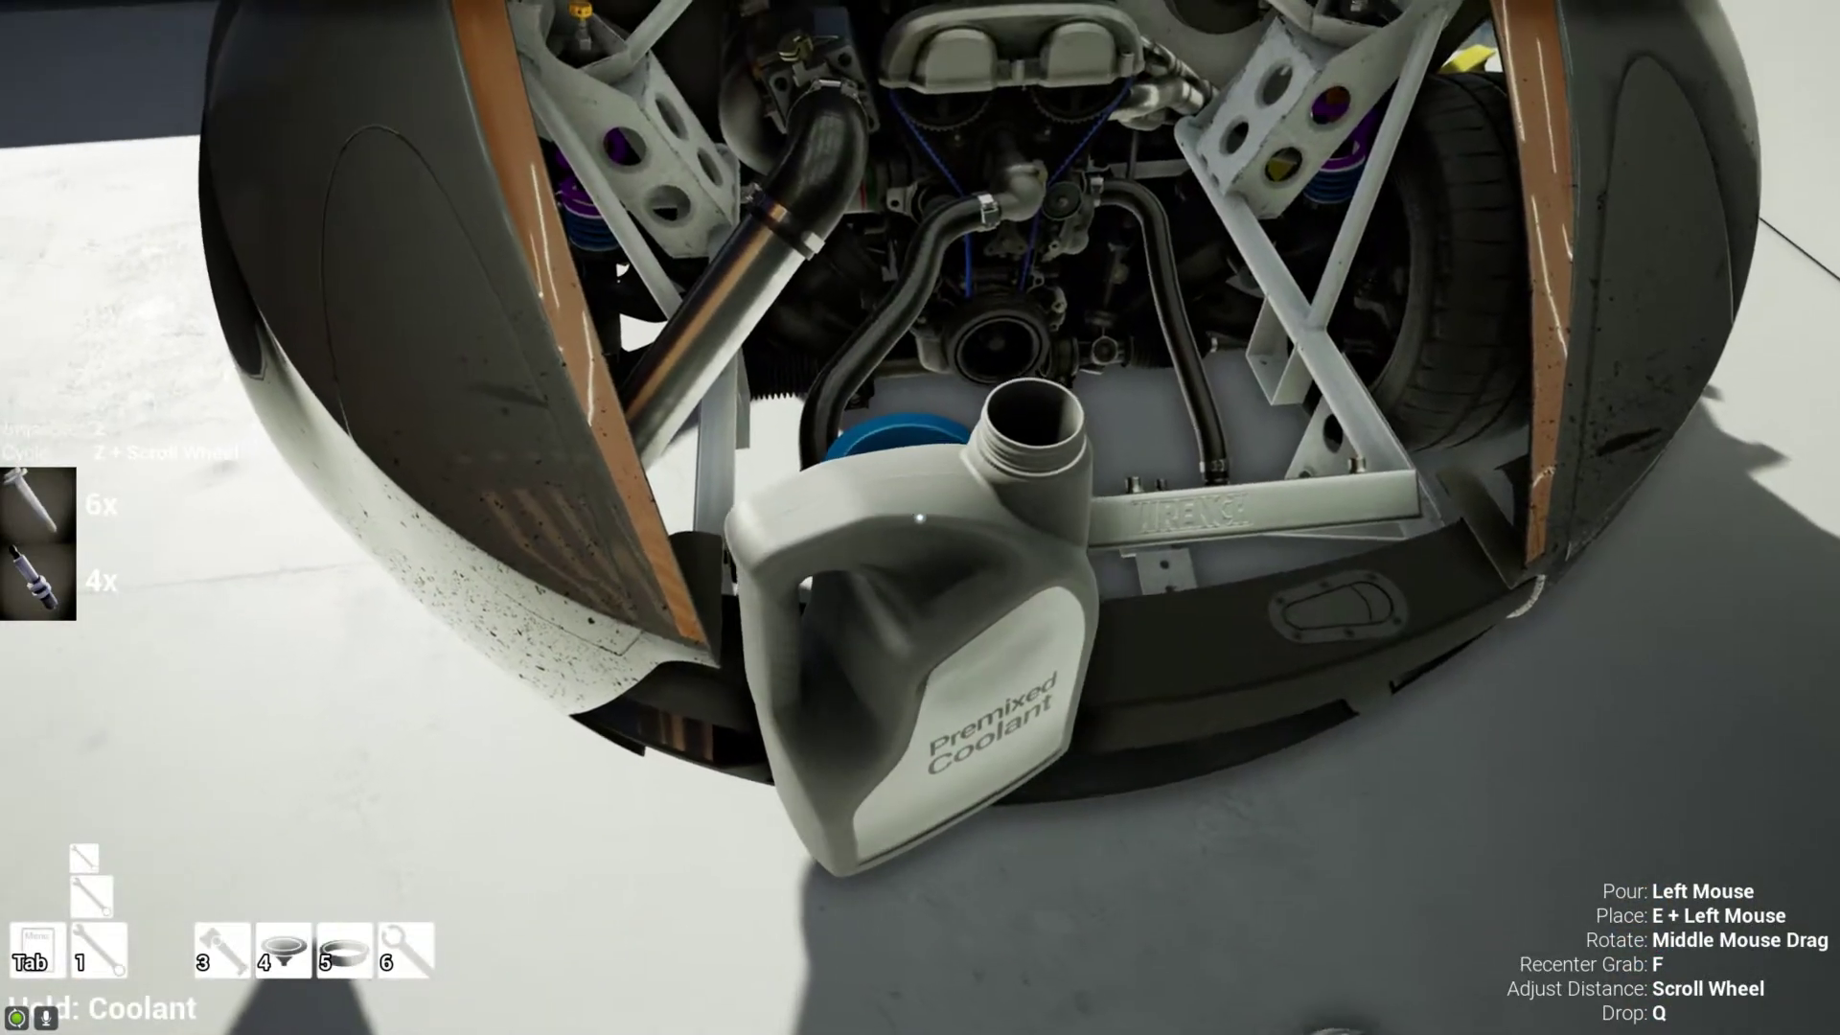
{"action": "left_click", "coordinate": [921, 515]}
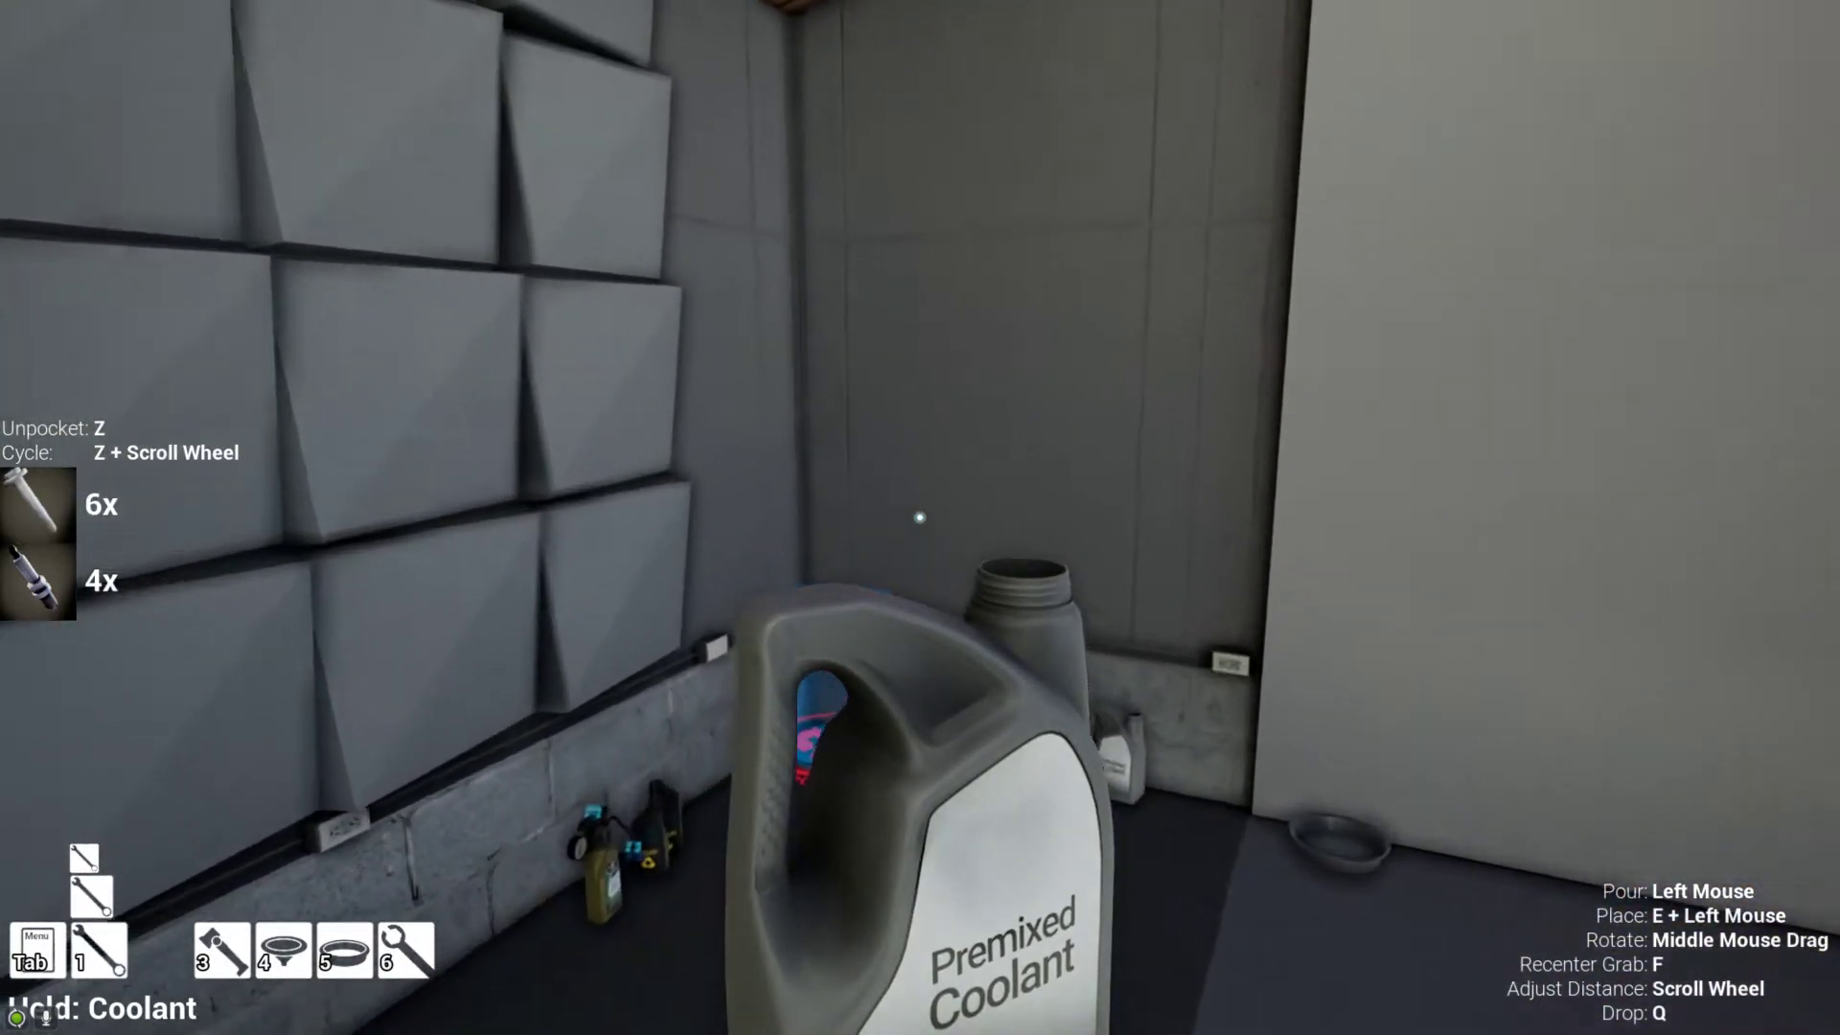
{"action": "key", "text": "q"}
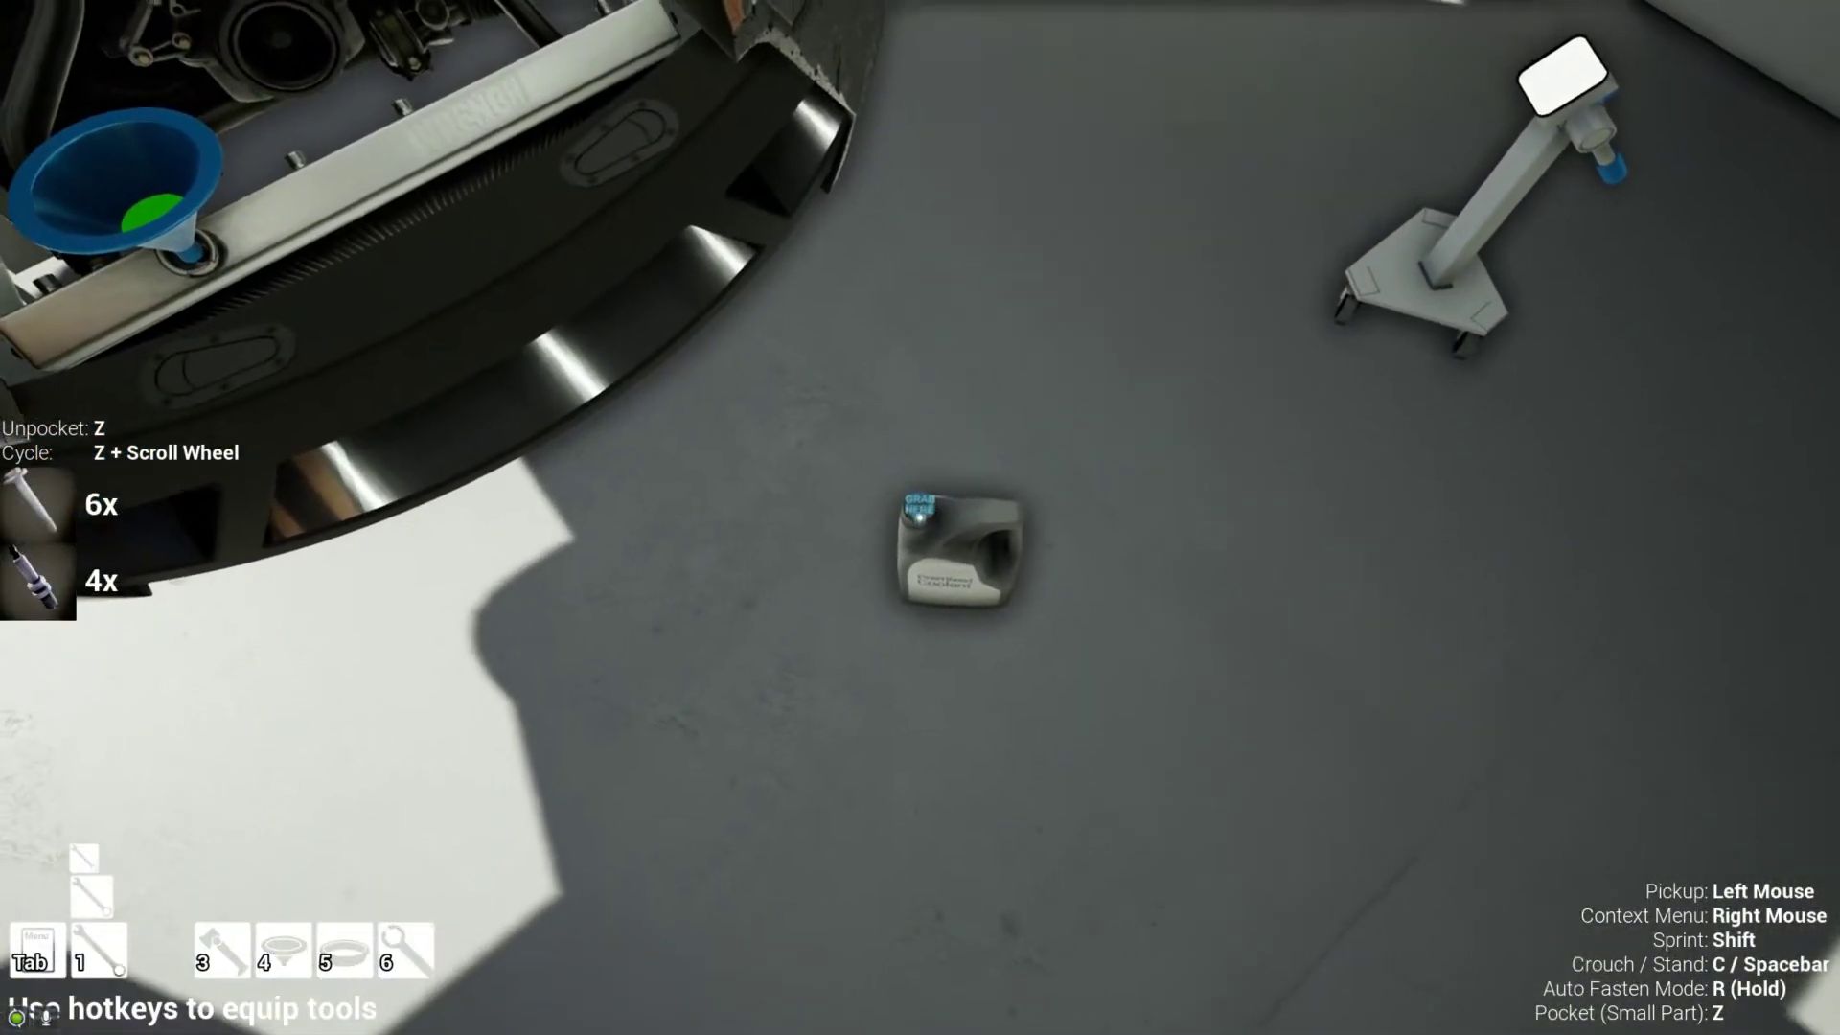
- Uncap the second coolant bottle, pour it, and set it on the floor
{"action": "left_click", "coordinate": [921, 518]}
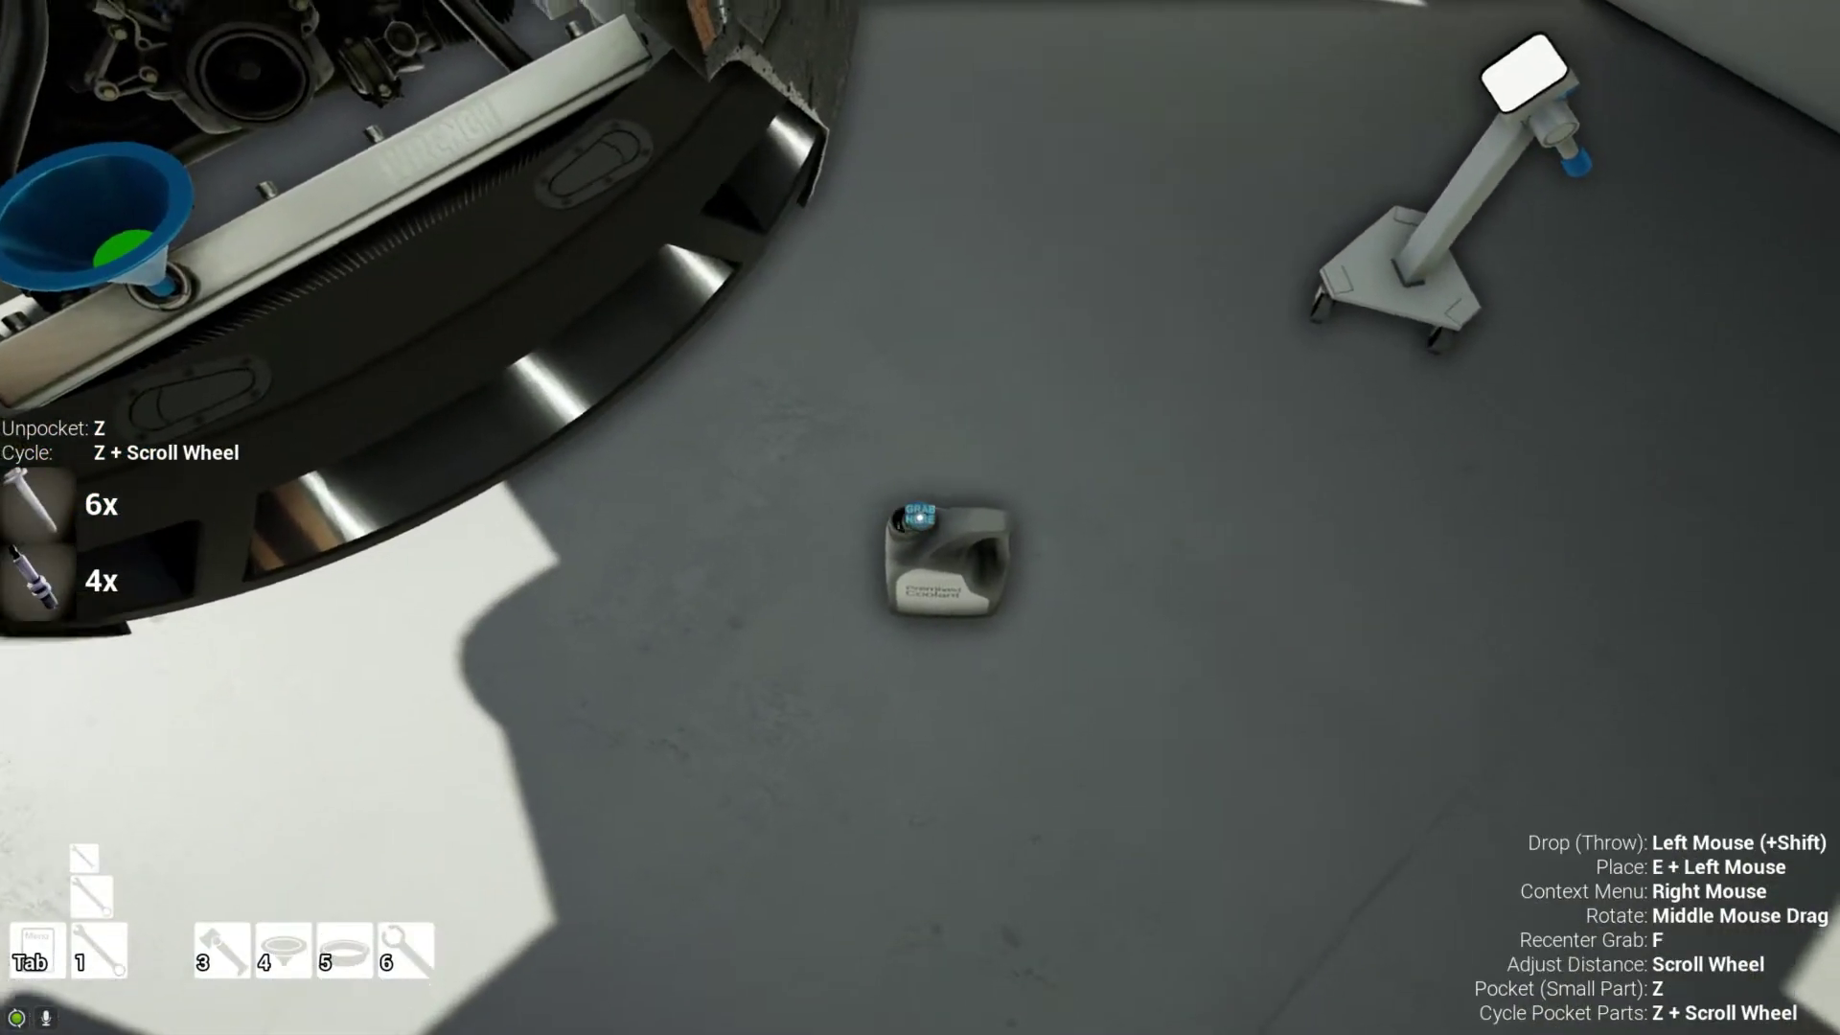
{"action": "left_click", "coordinate": [920, 518]}
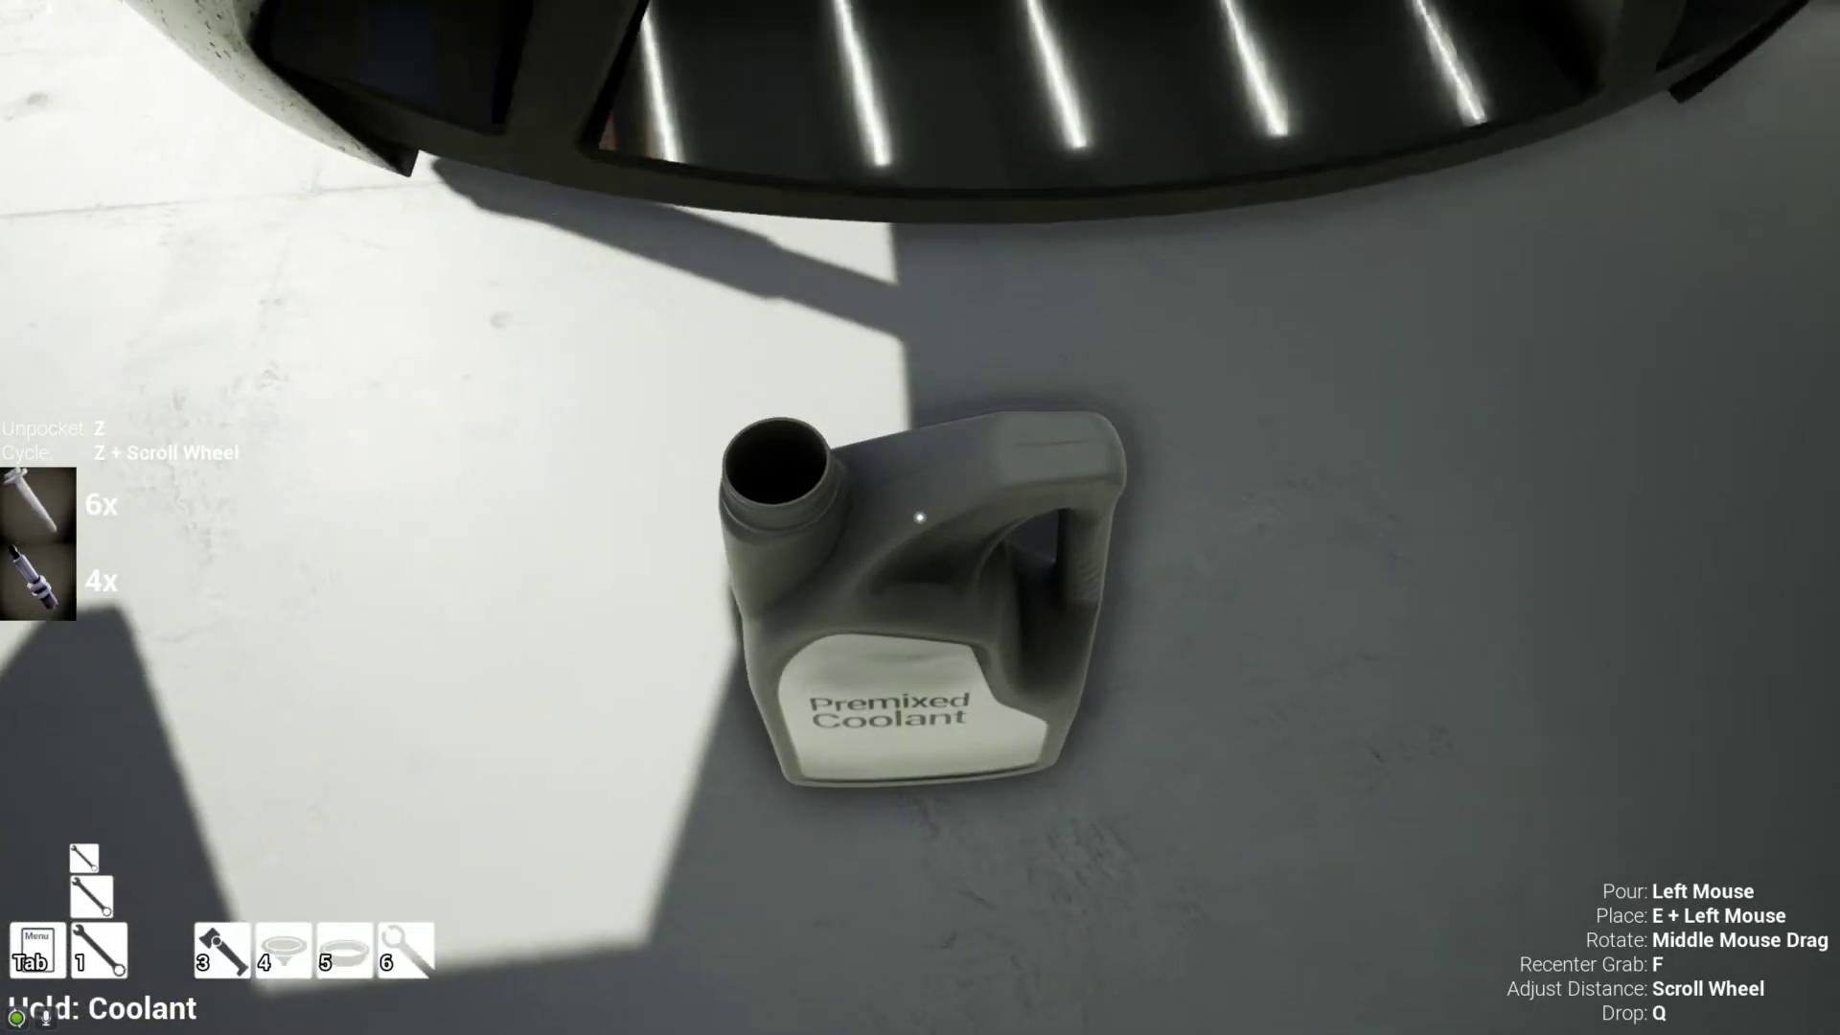
{"action": "key", "text": "q"}
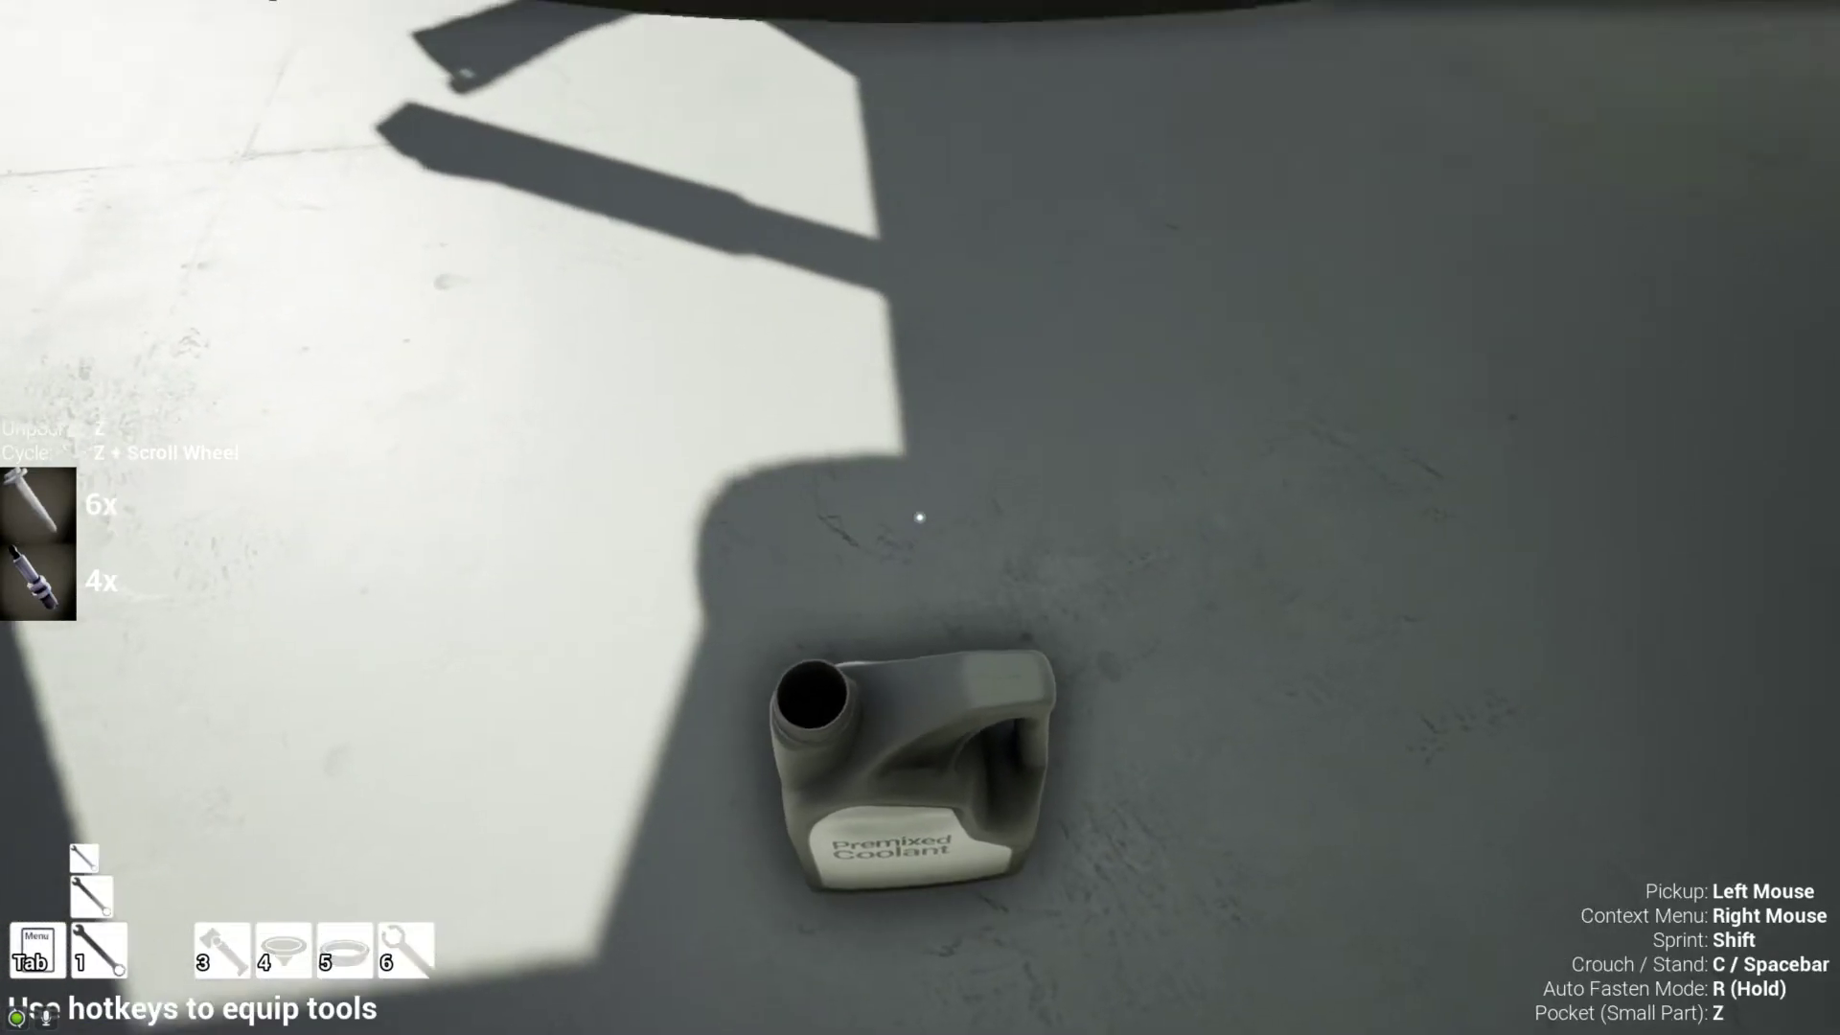
- Let the second bottle's coolant finish flowing, then holster the funnel from the radiator neck
{"action": "key", "text": "s"}
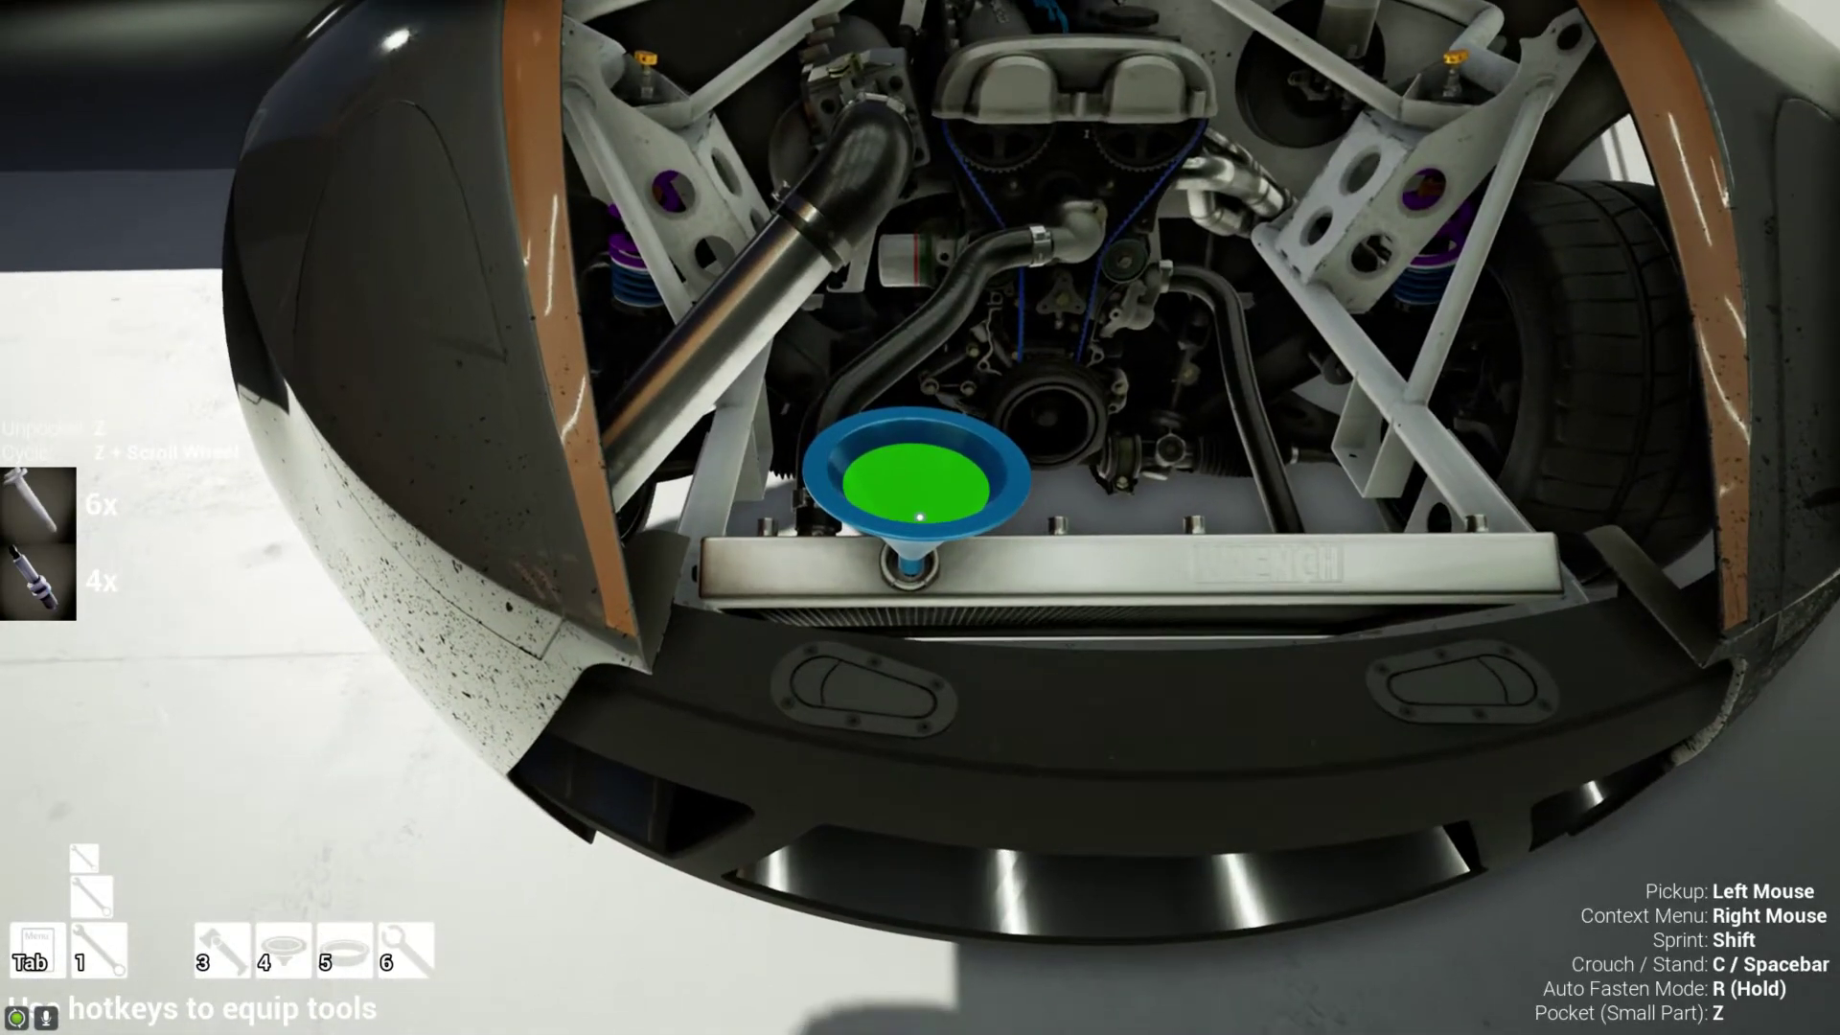
{"action": "key", "text": "4"}
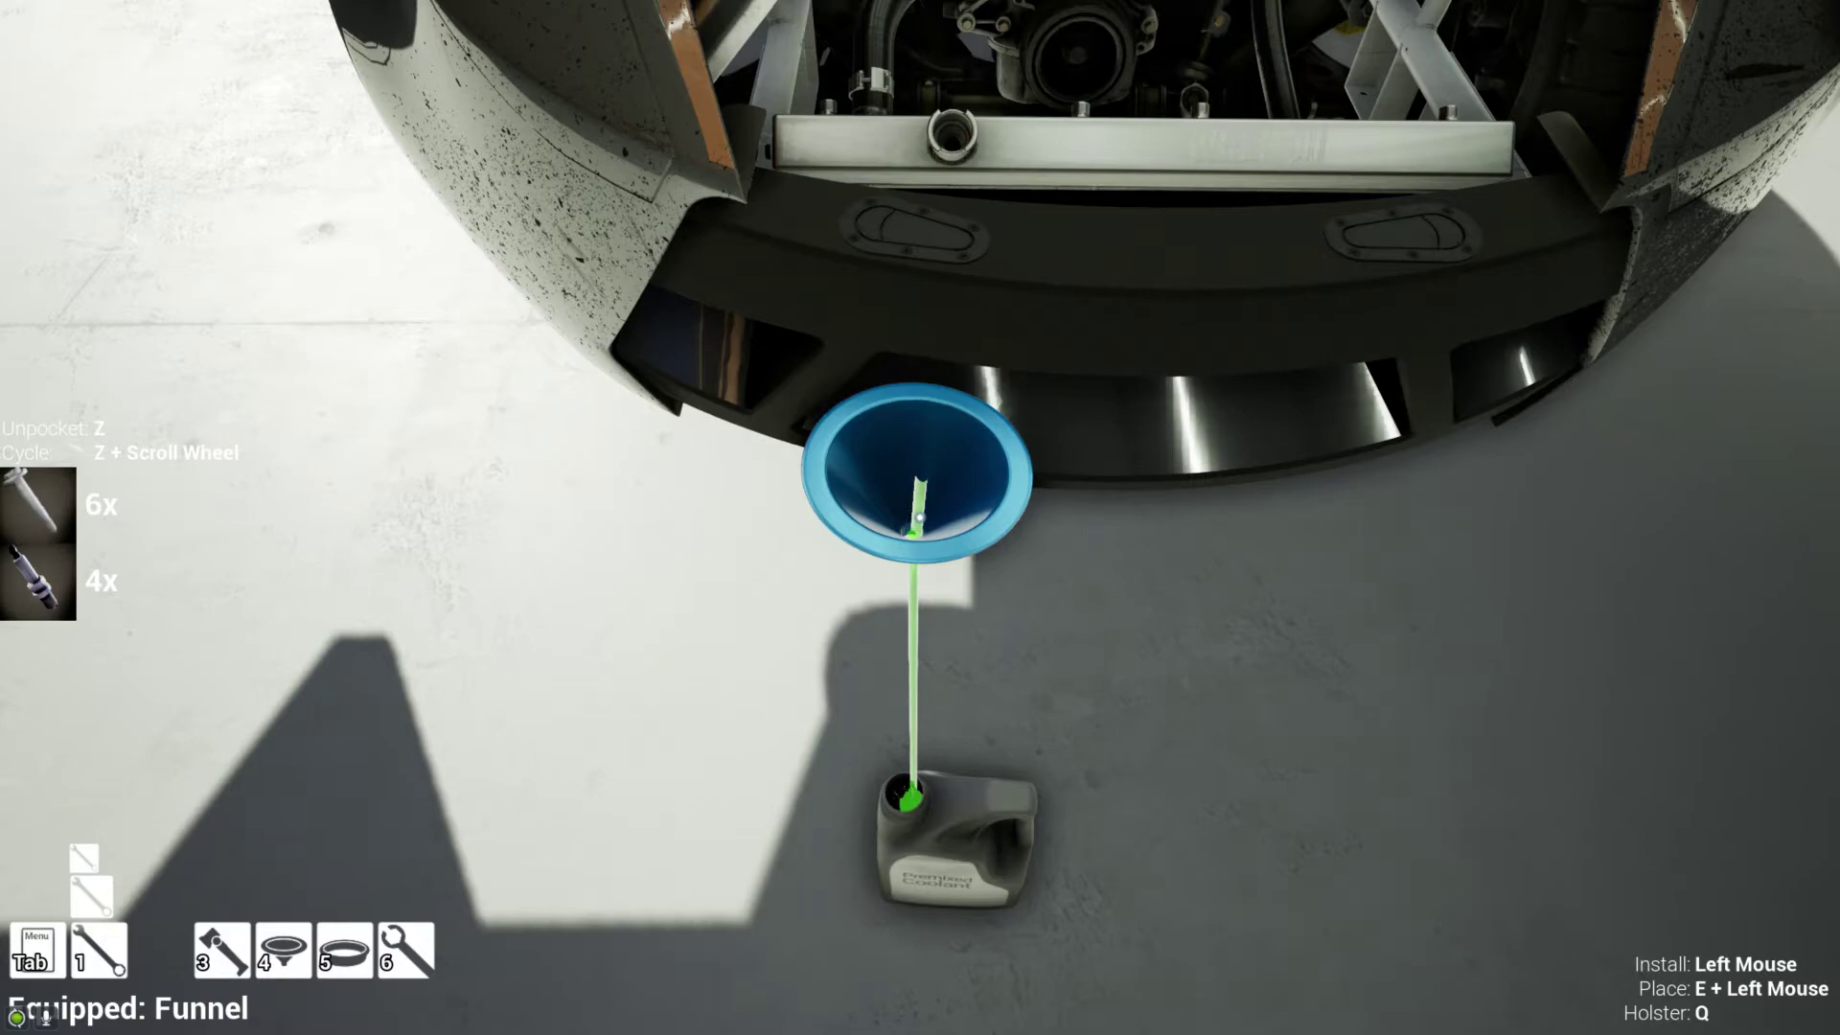
{"action": "key", "text": "q"}
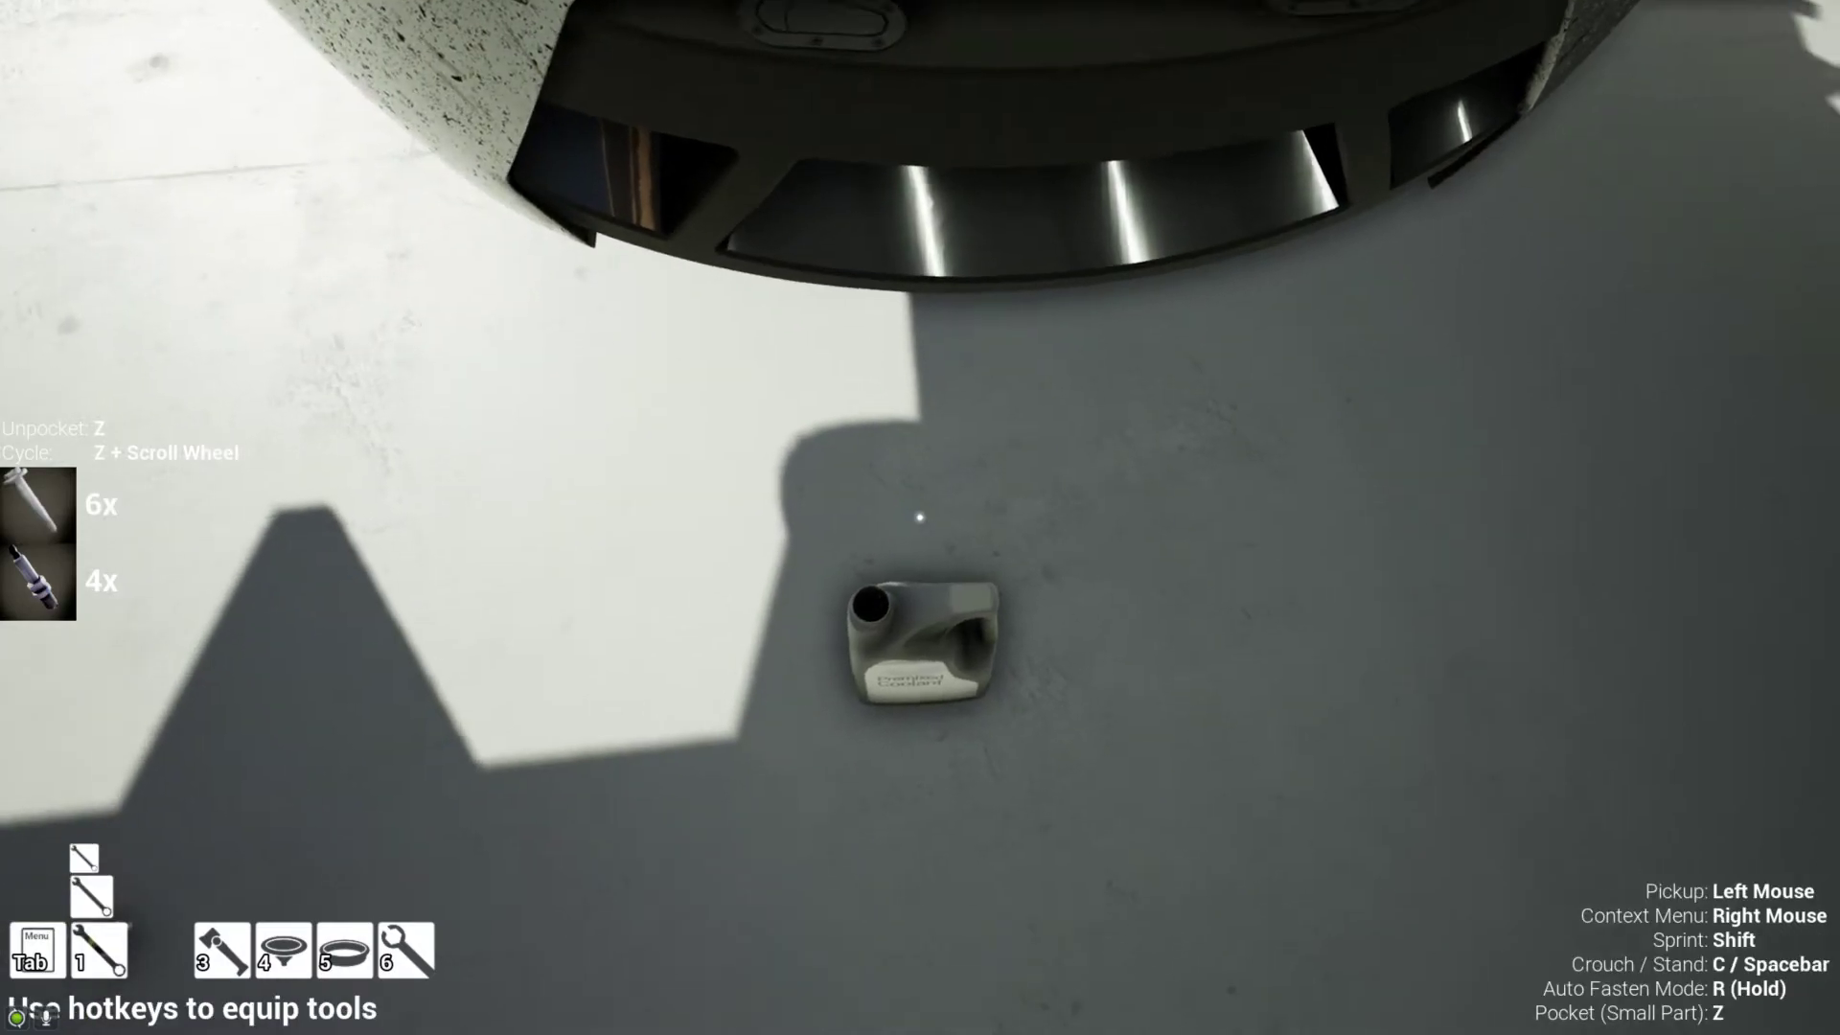
- Set the coolant jug on the floor and fit the radiator cap onto the radiator neck
{"action": "left_click", "coordinate": [922, 518]}
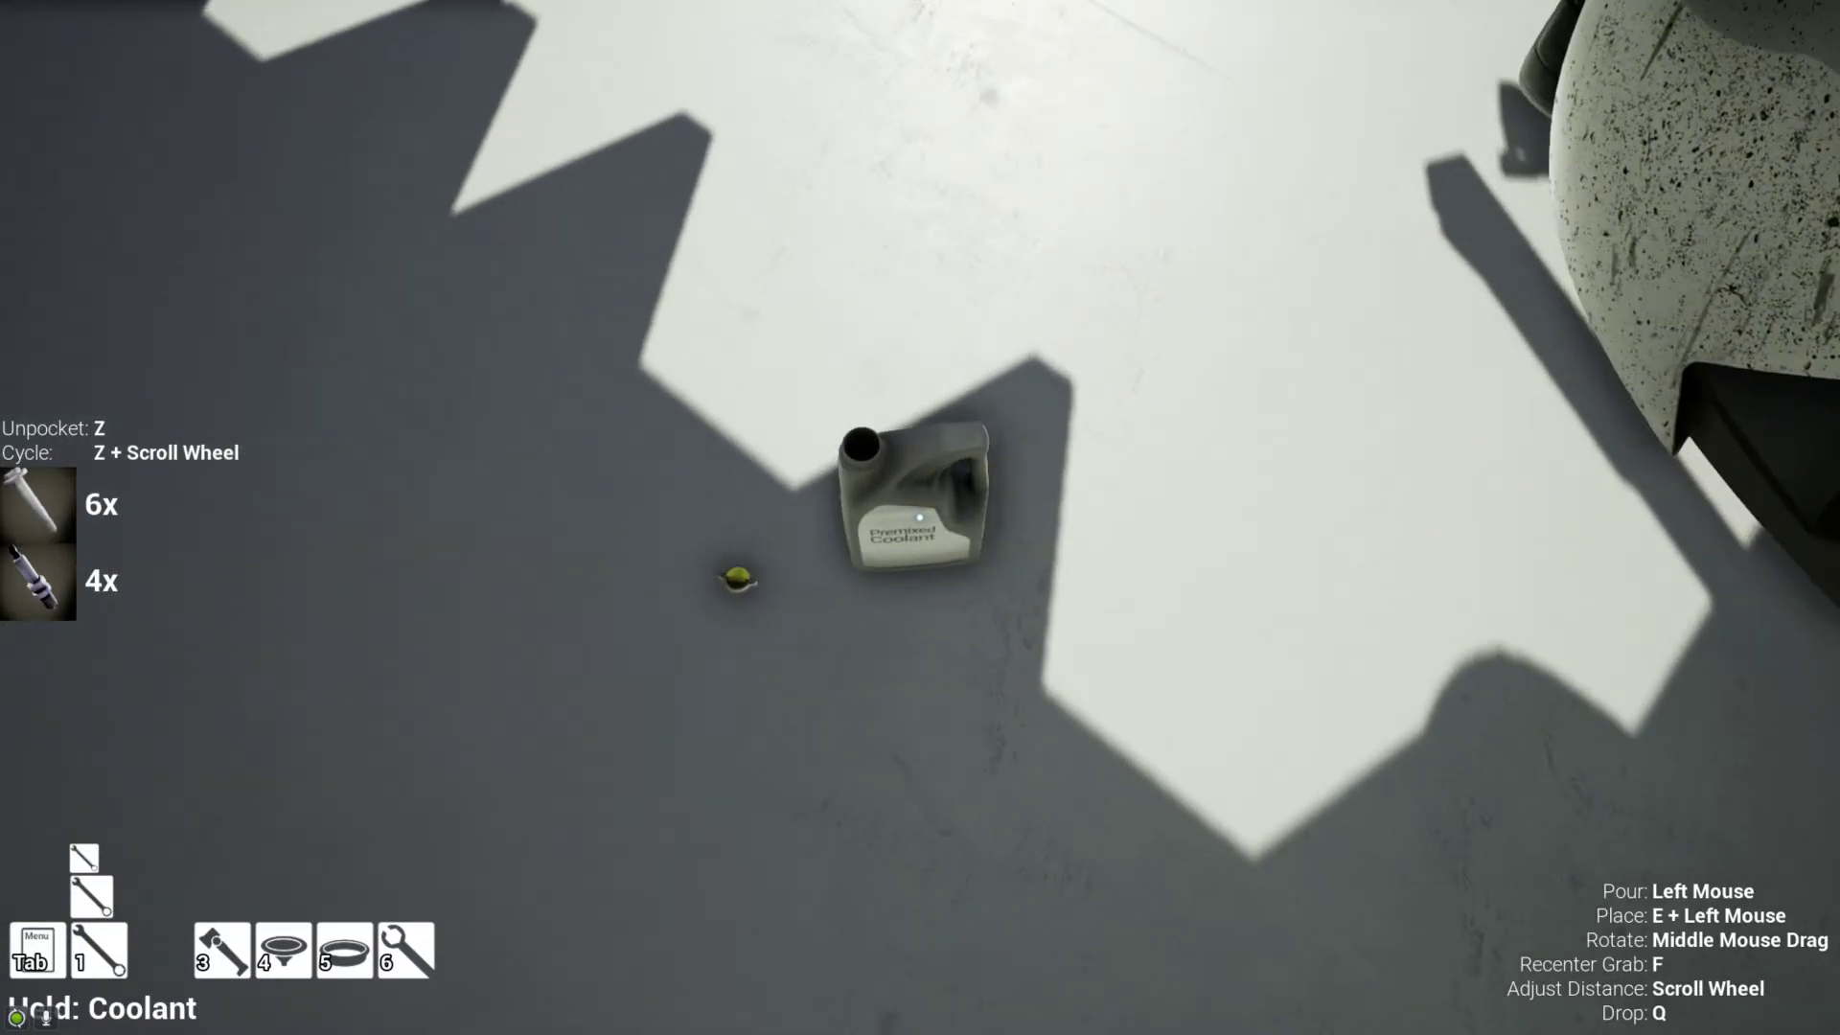
{"action": "key", "text": "q"}
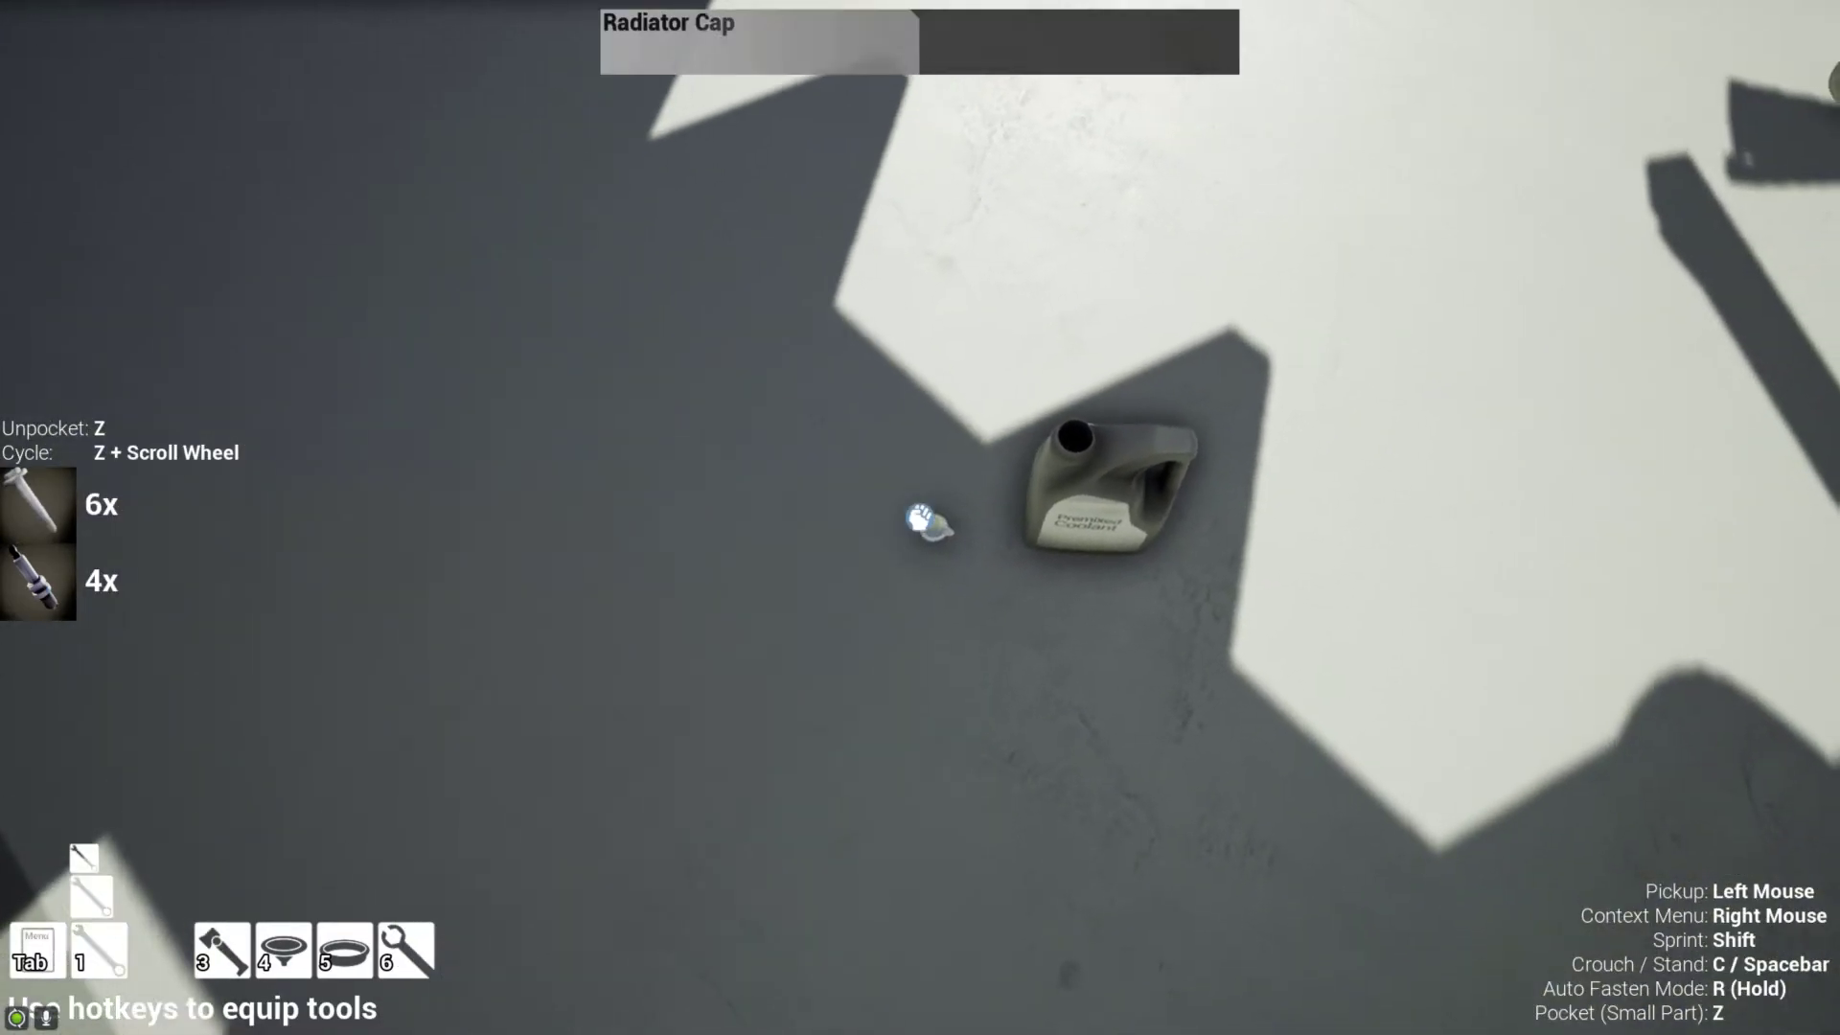
{"action": "left_click", "coordinate": [928, 523]}
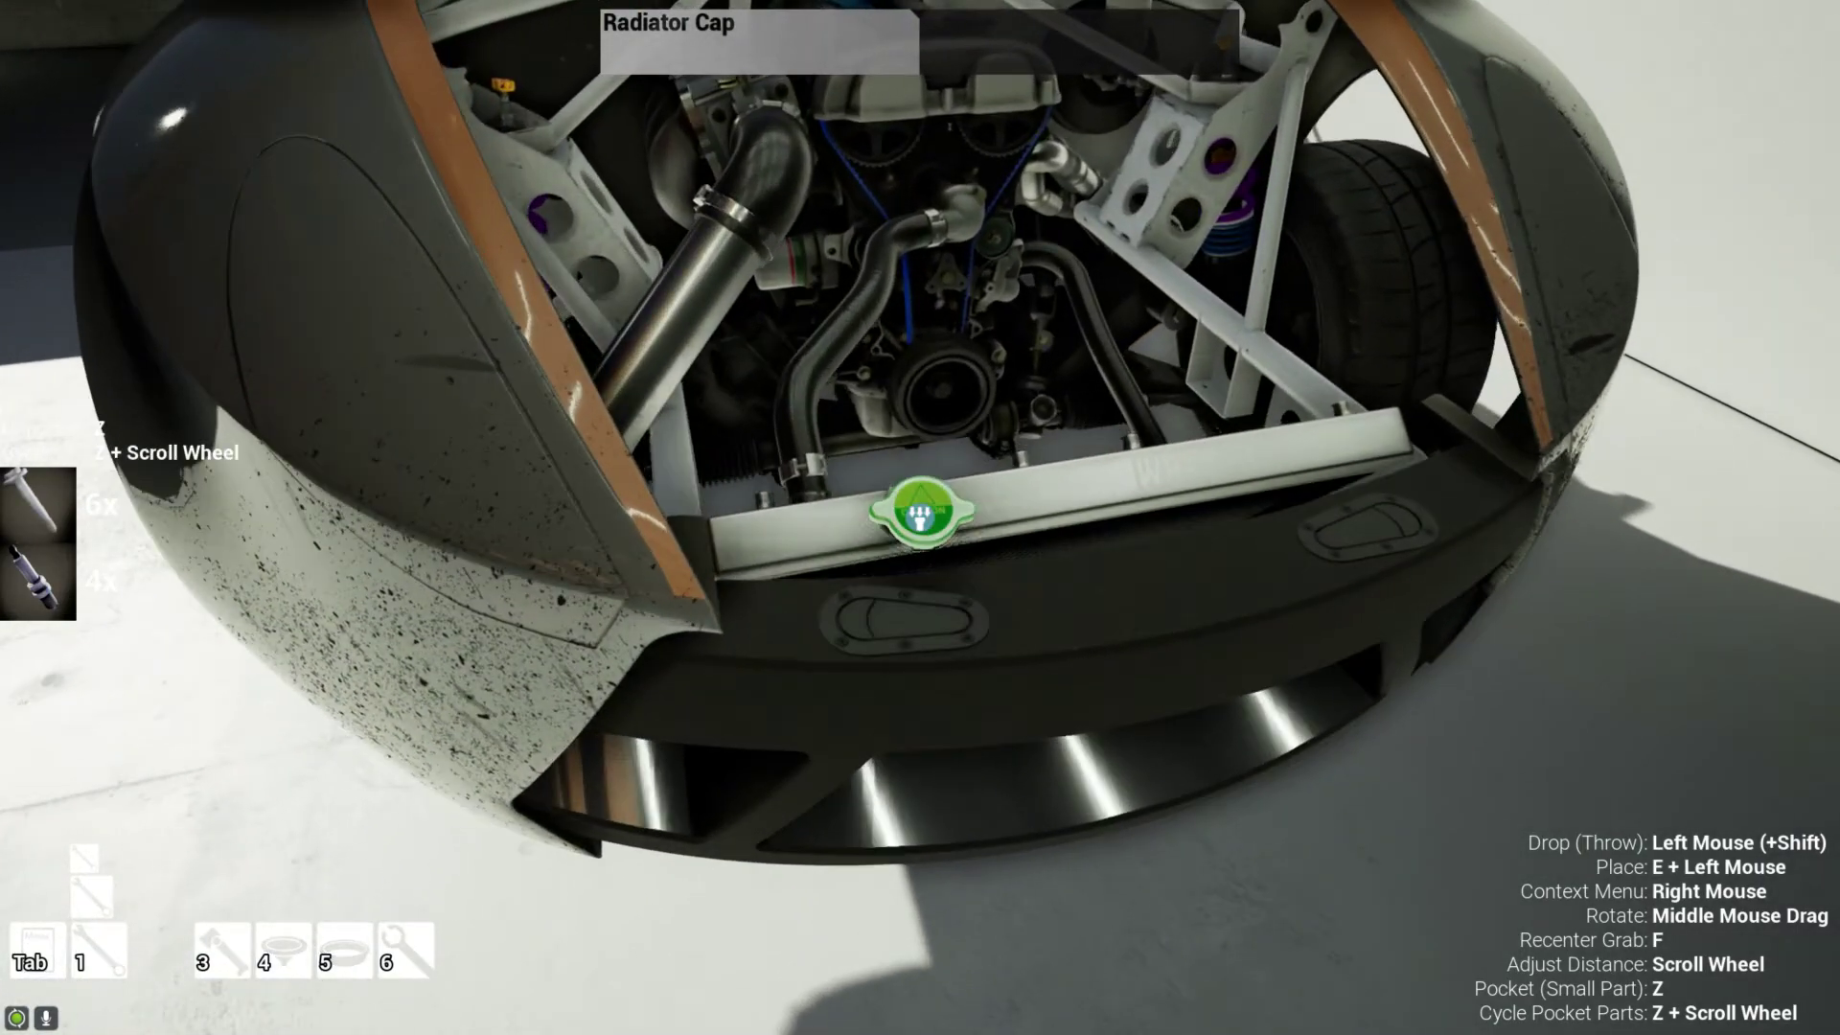
{"action": "left_click", "coordinate": [922, 518]}
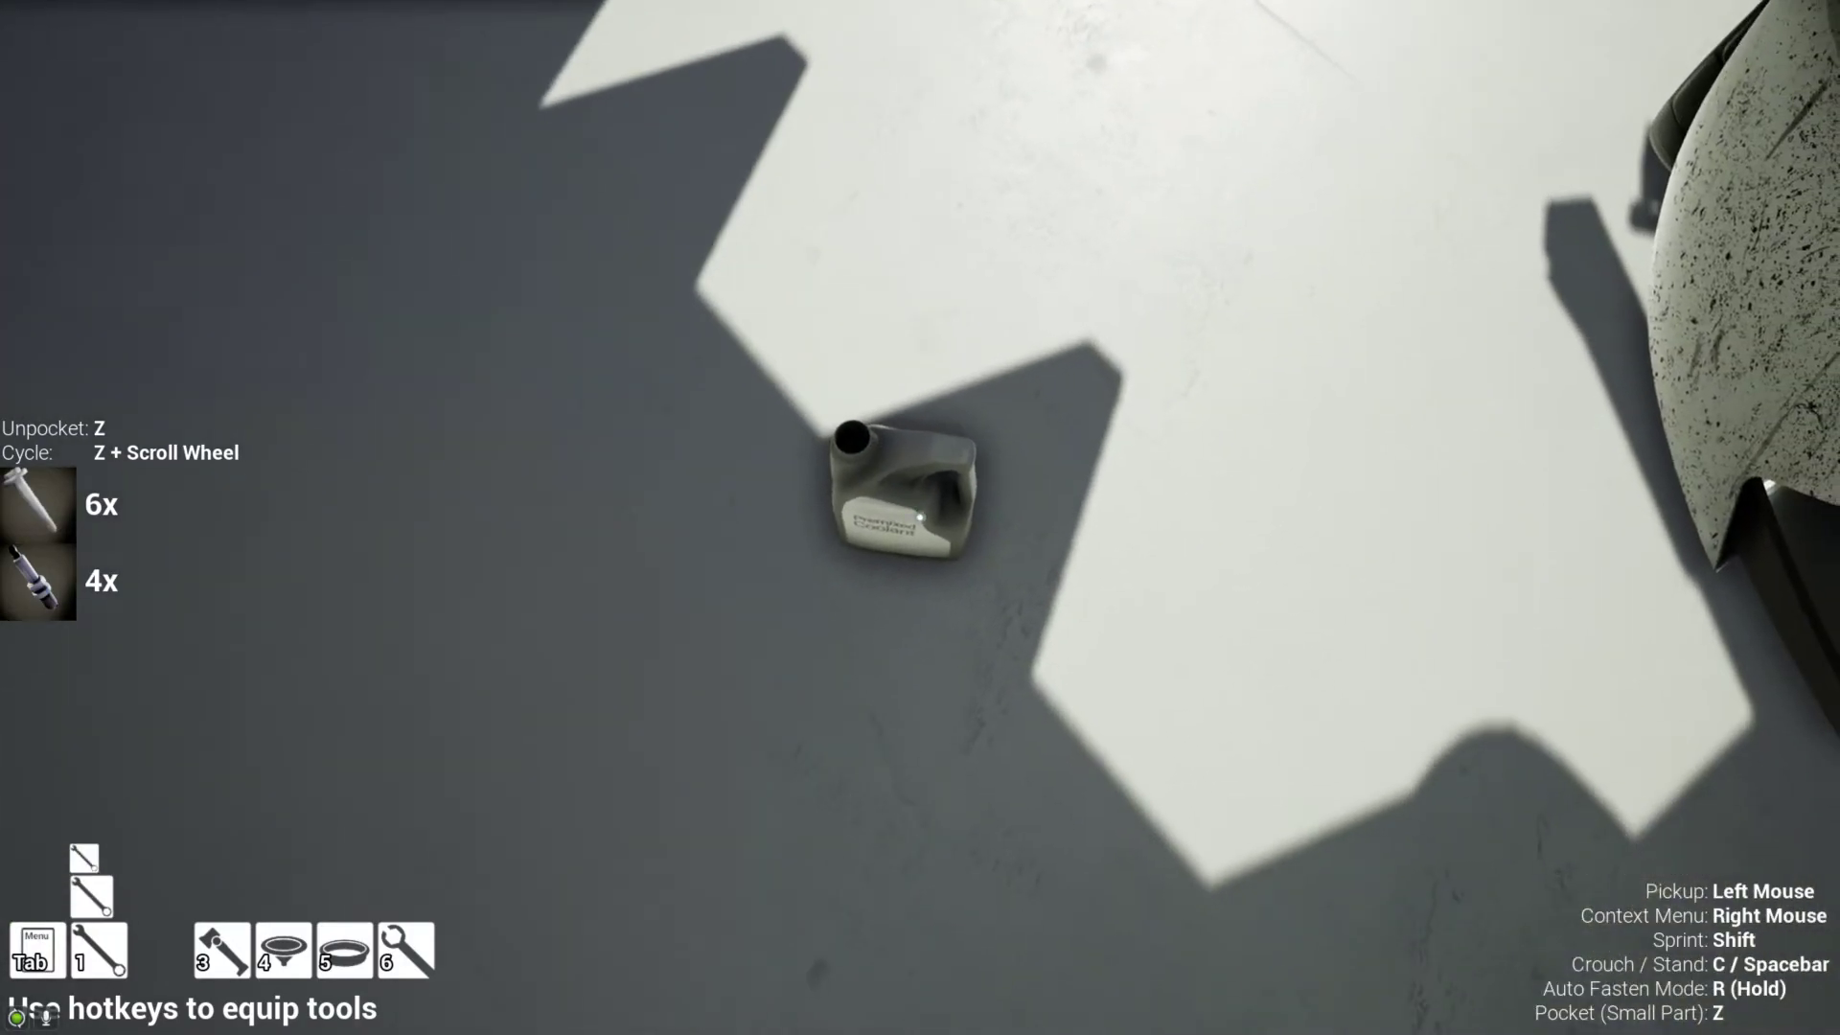
- Carry the emptied Premixed Coolant jug to the disposal bin and drop it in
{"action": "left_click", "coordinate": [920, 517]}
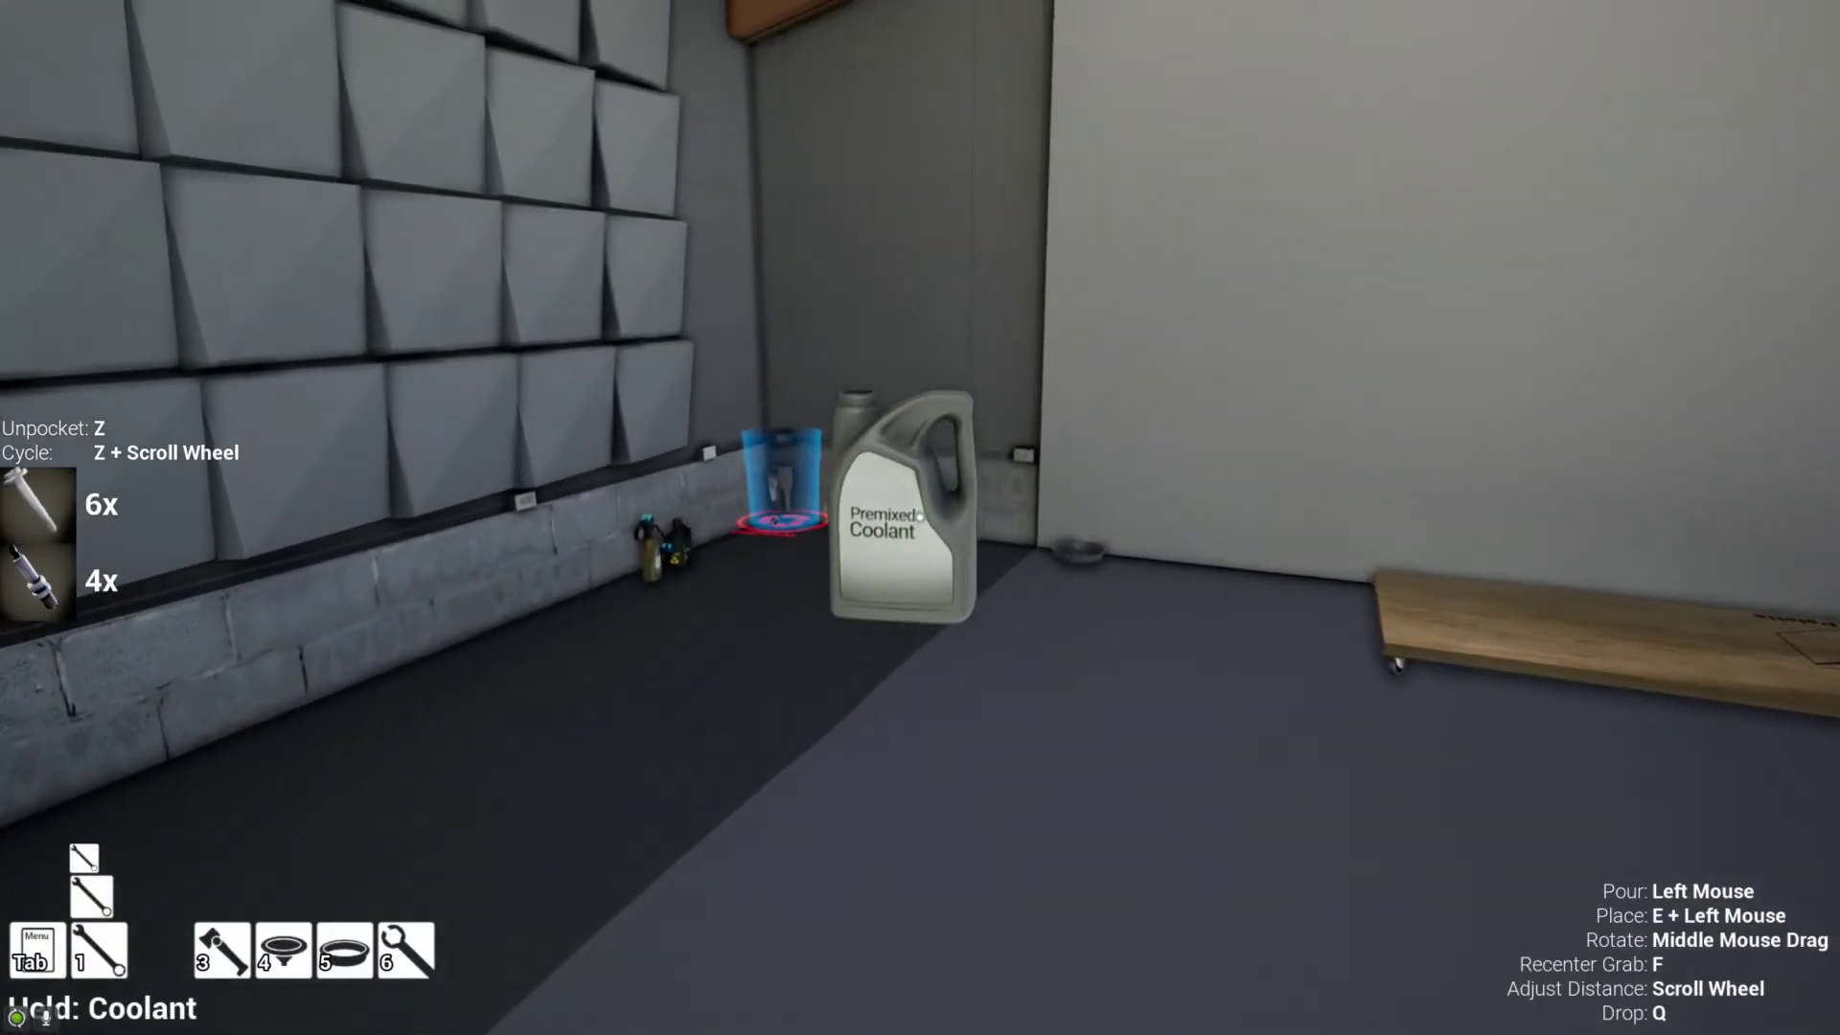
{"action": "key", "text": "w"}
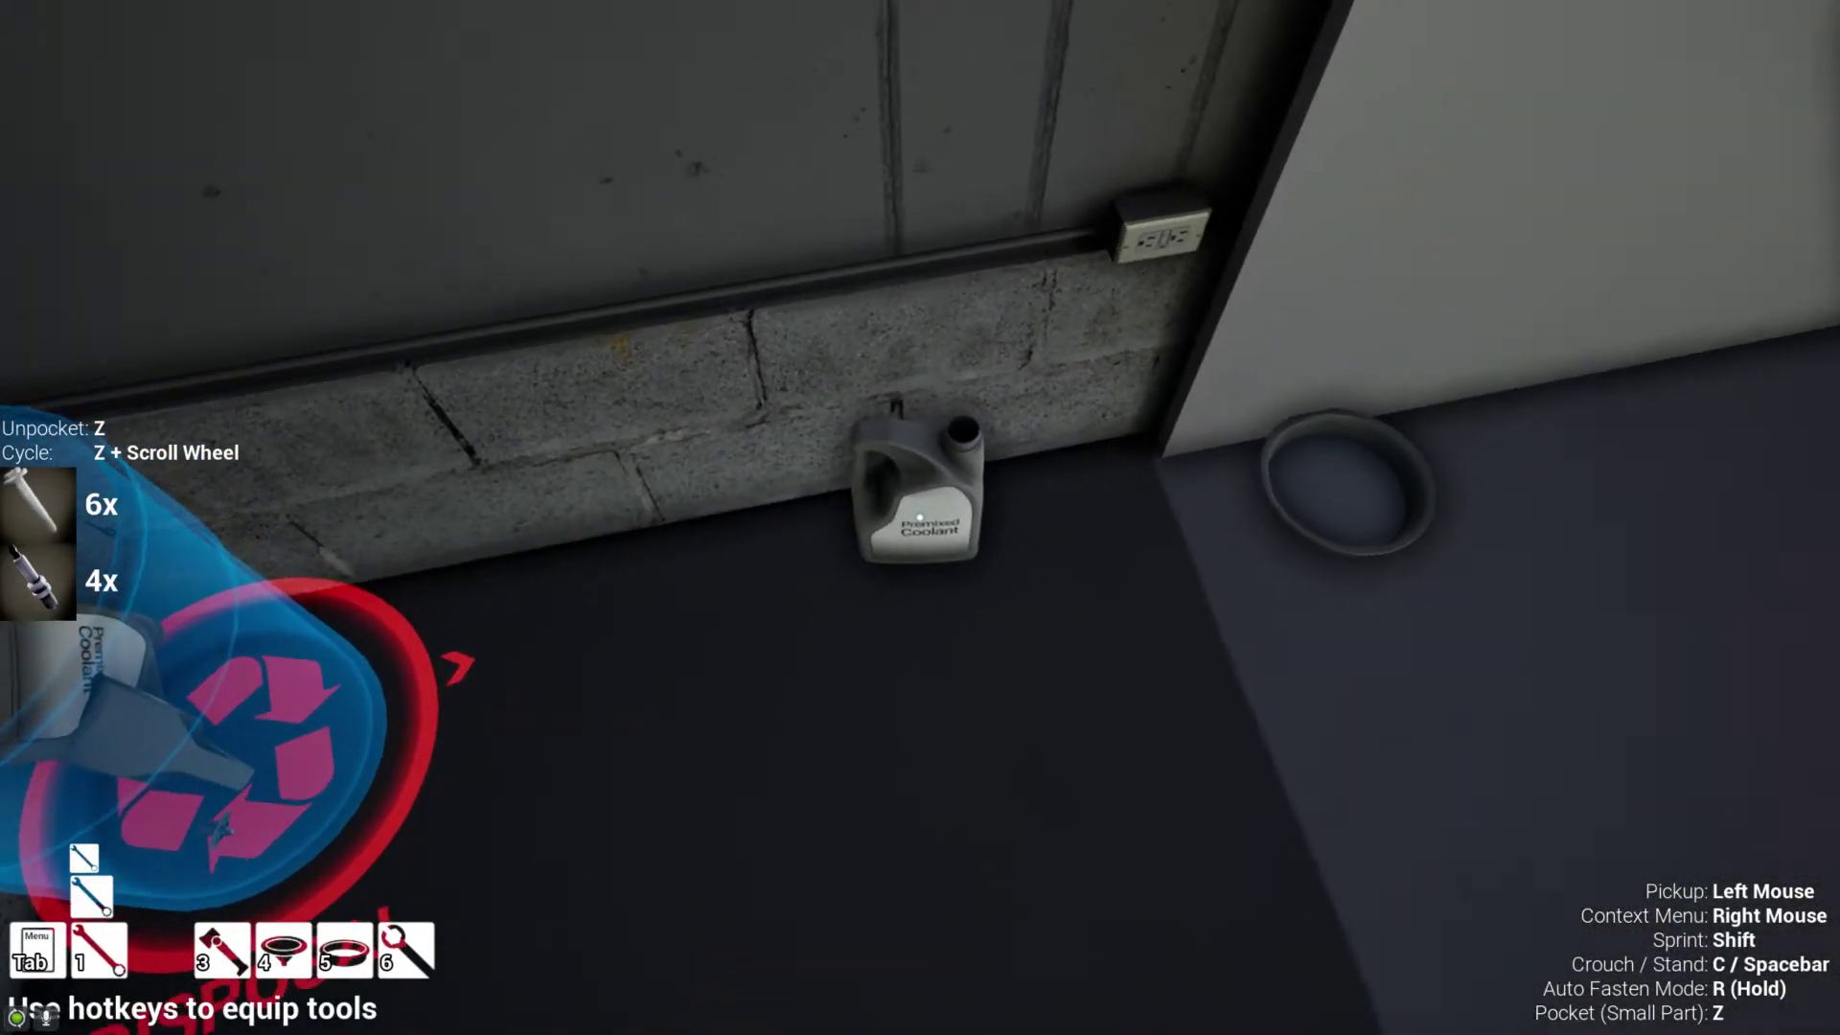
{"action": "left_click", "coordinate": [921, 518]}
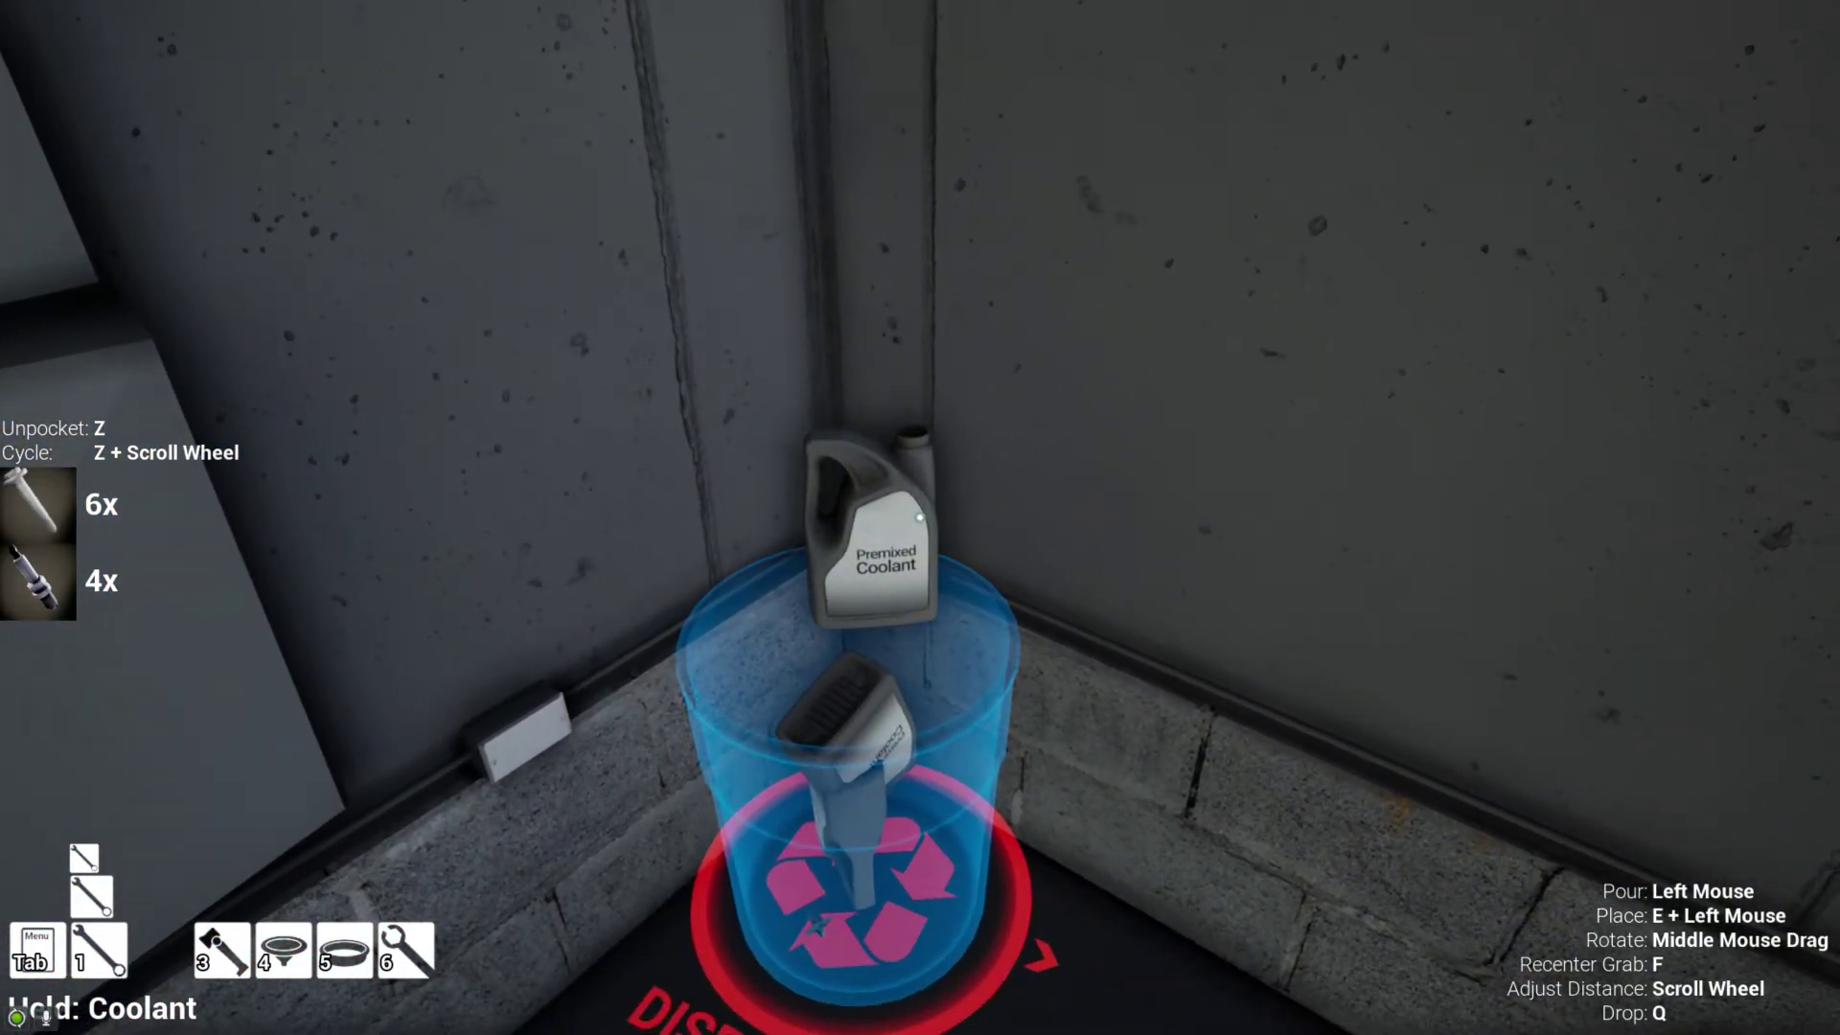
{"action": "key", "text": "q"}
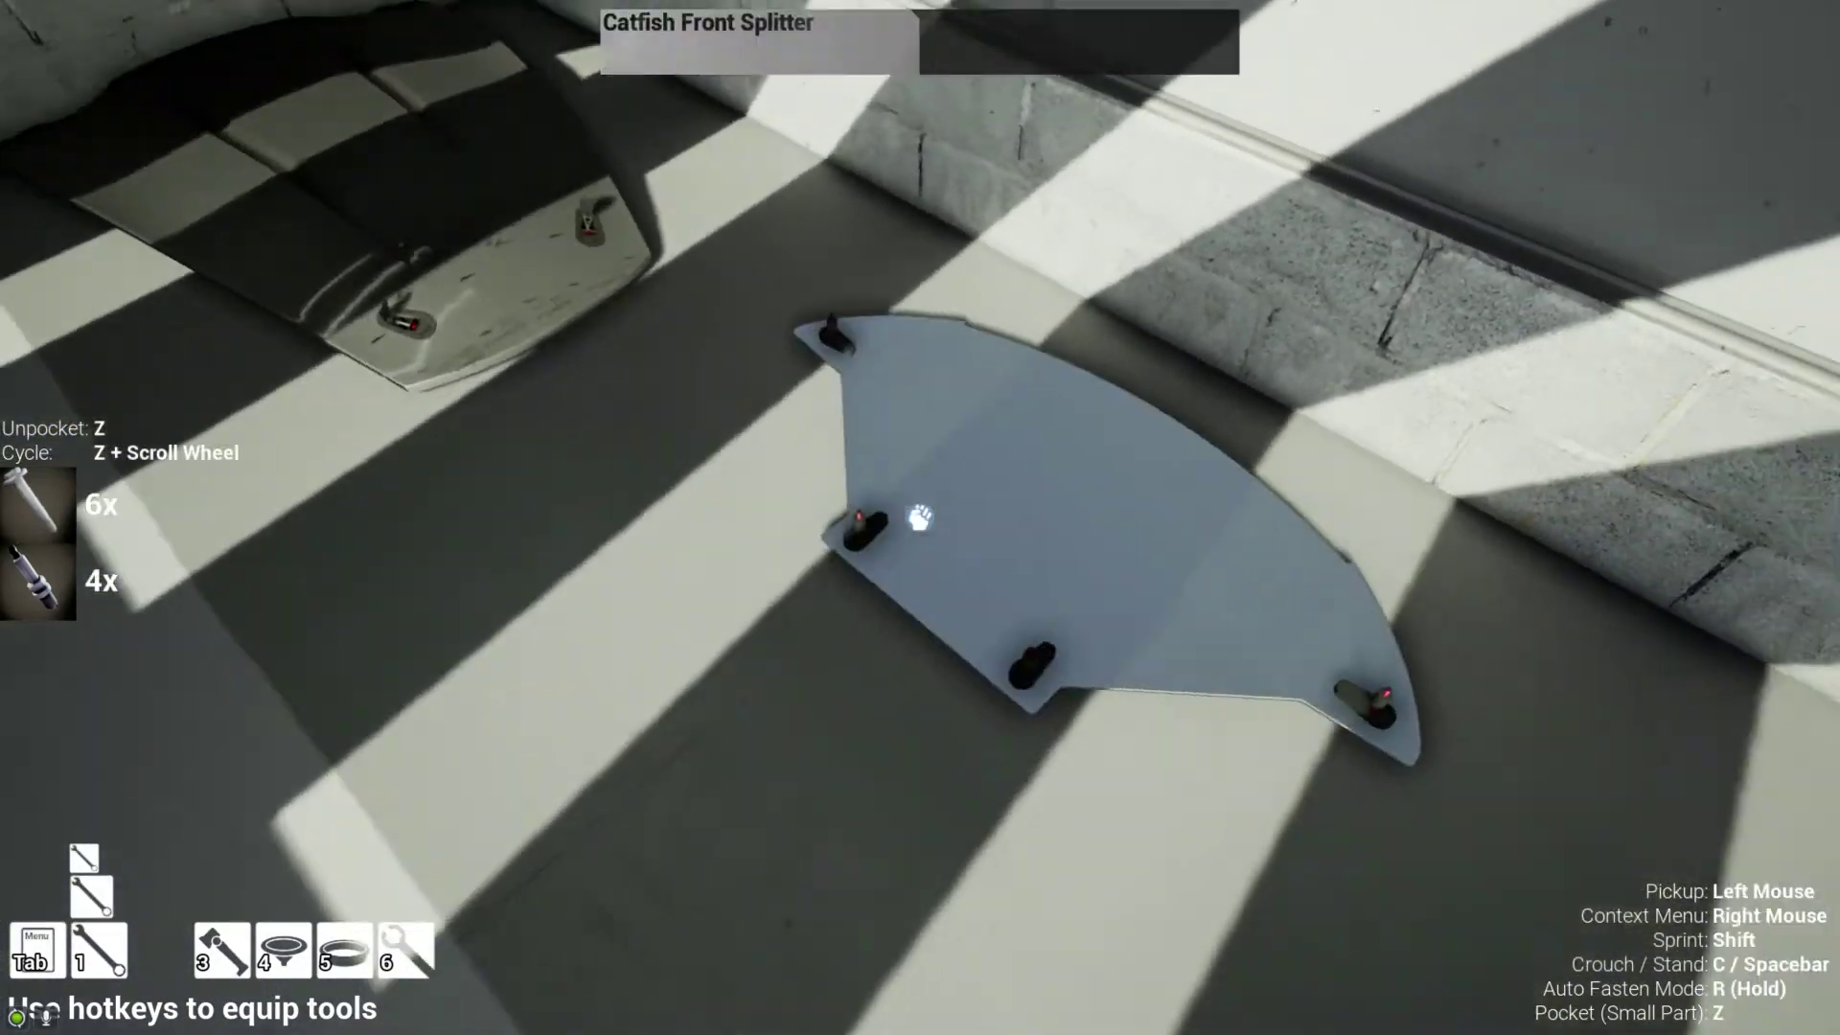
- Pick up the Catfish Front Splitter, then walk to the Catfish Hood and install it on the car
{"action": "left_click", "coordinate": [921, 518]}
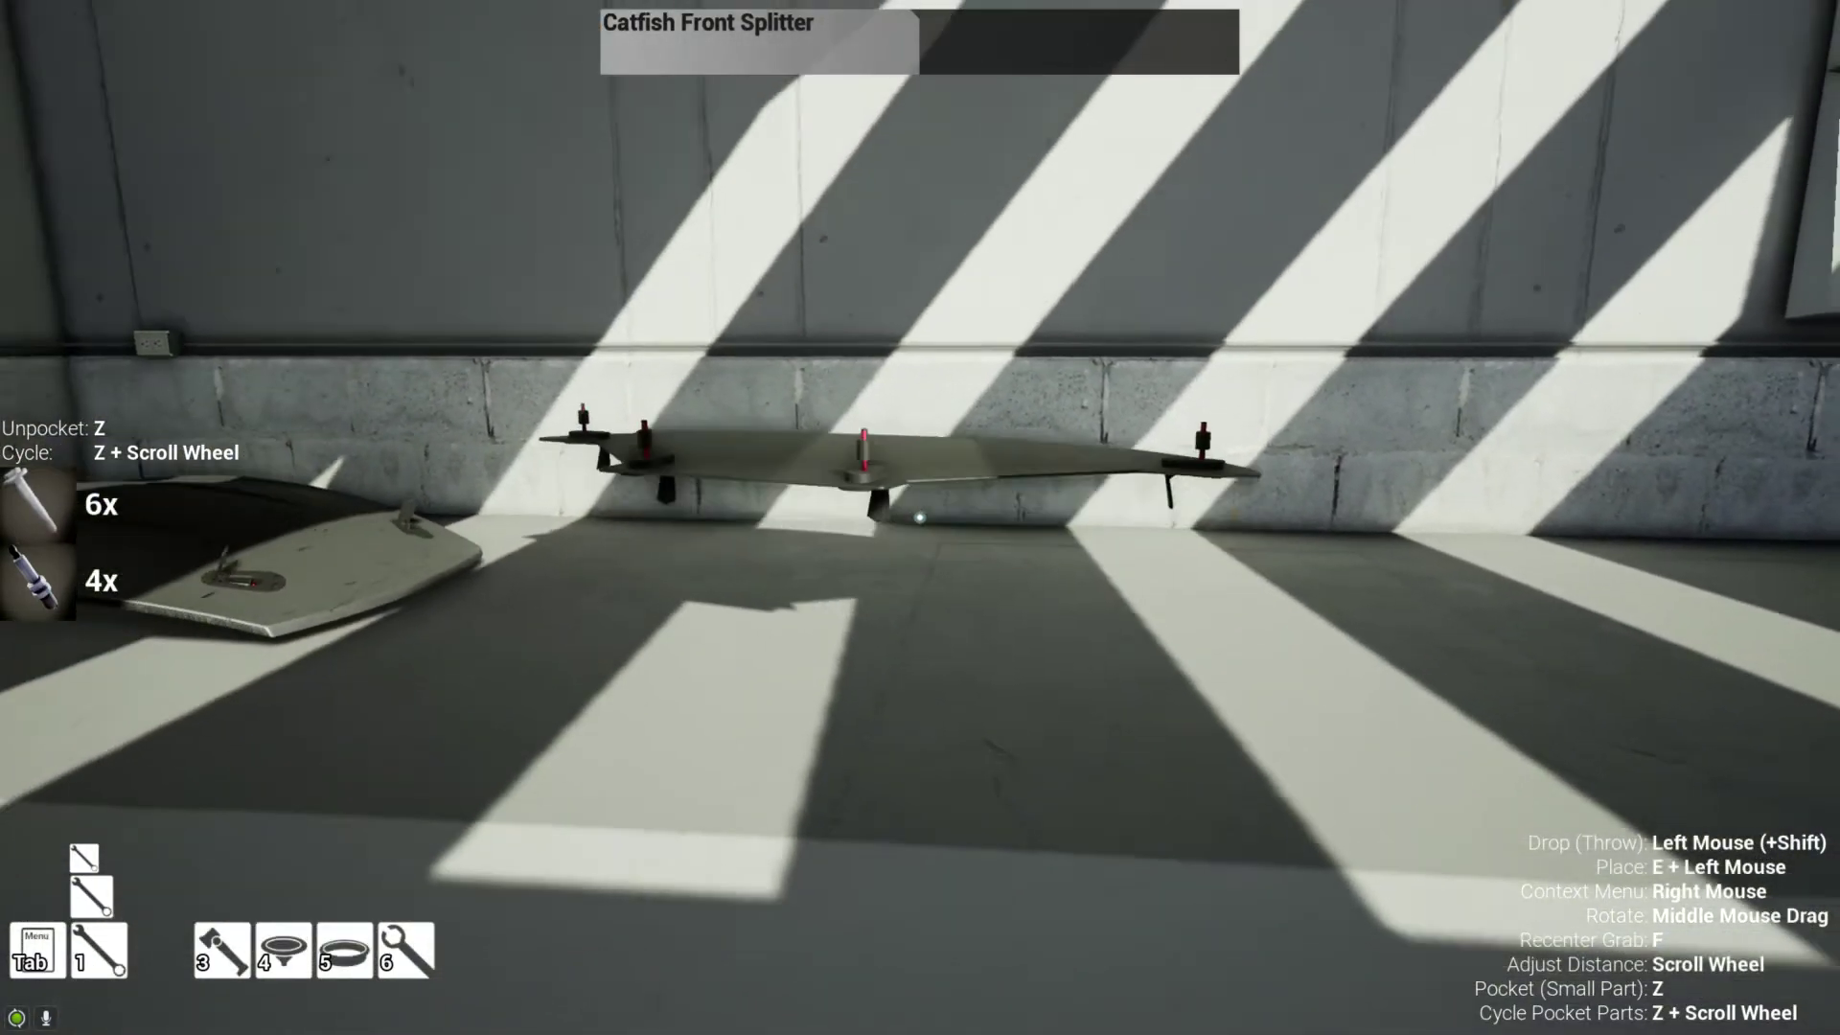
{"action": "key", "text": "s"}
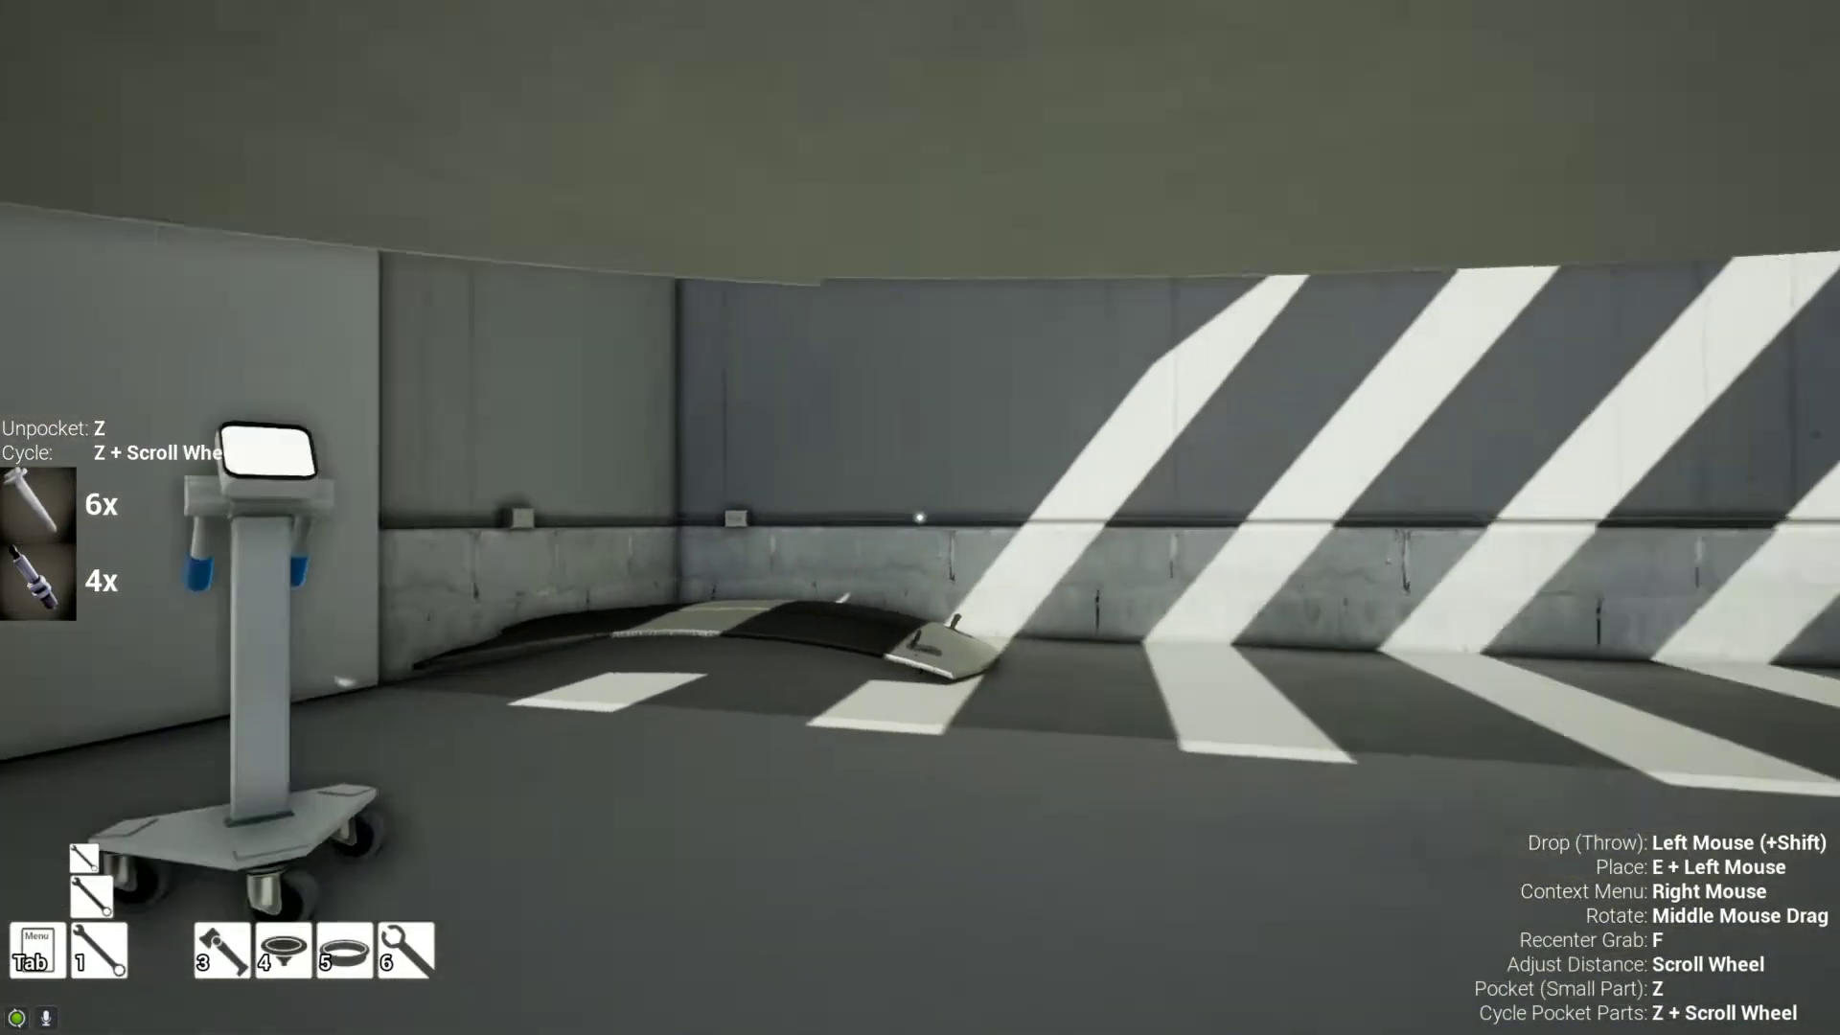
{"action": "key", "text": "w"}
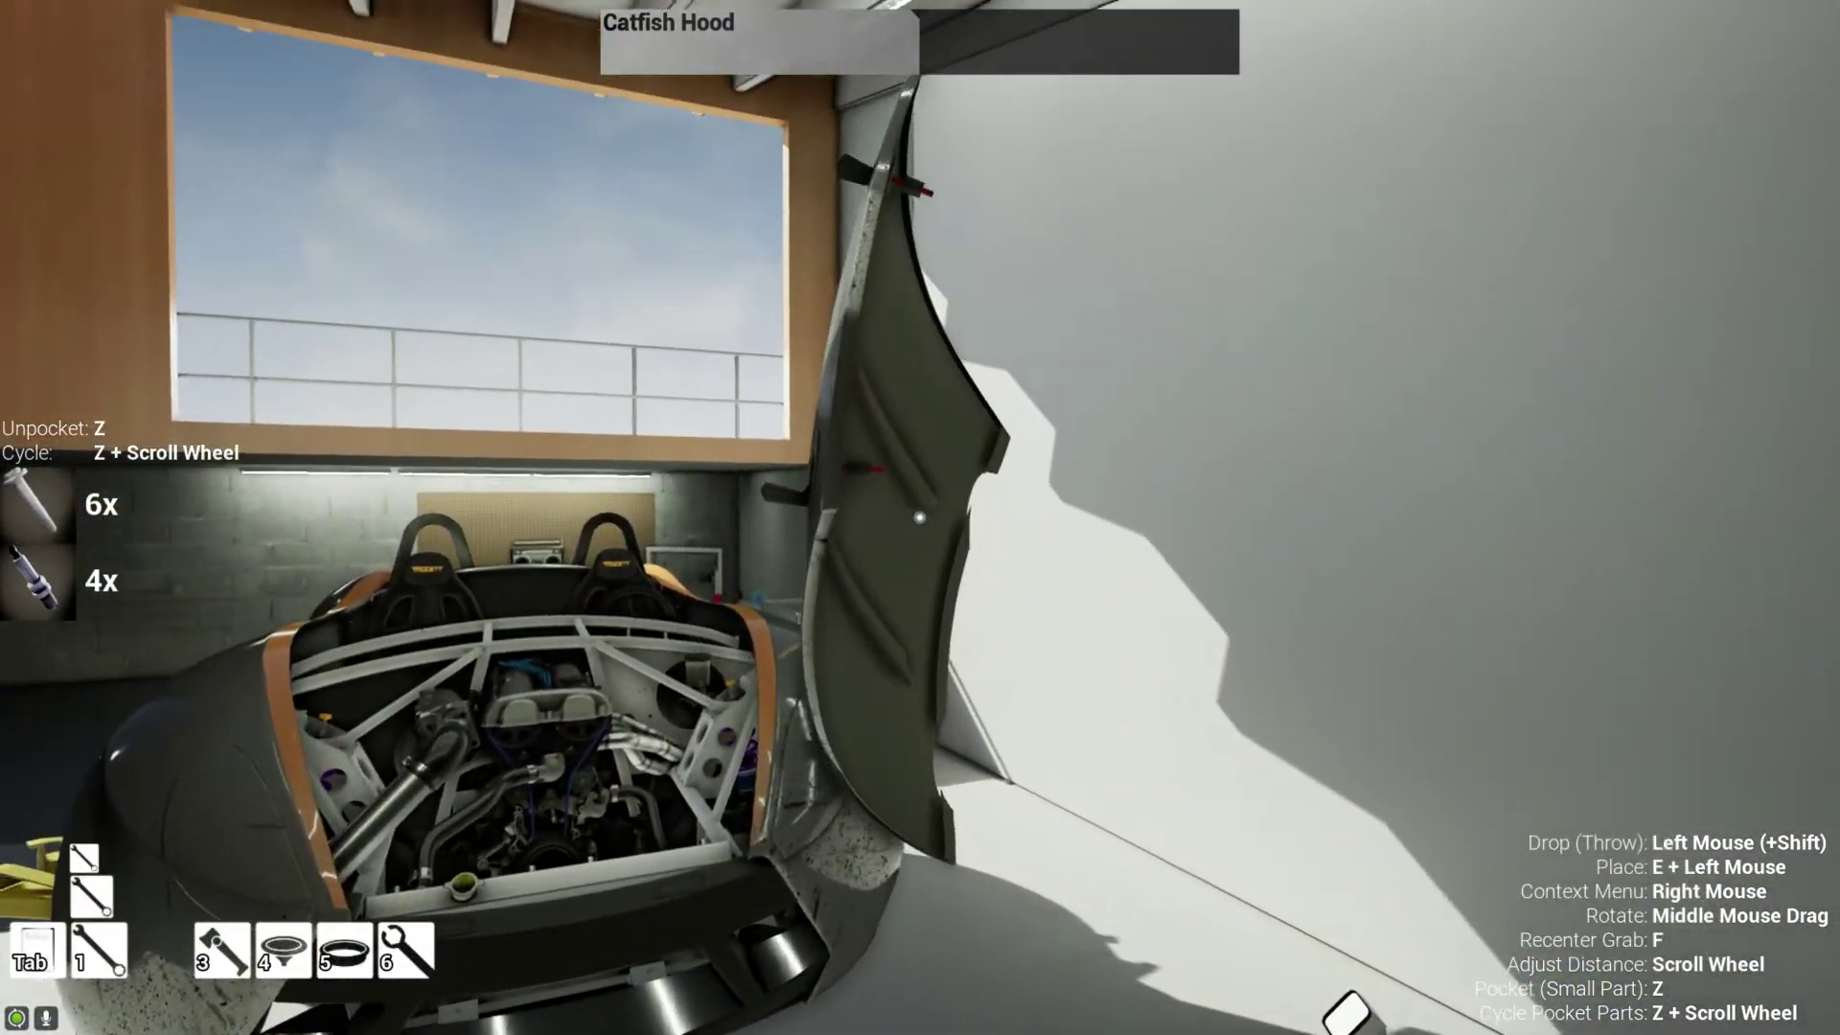
{"action": "left_click", "coordinate": [921, 516]}
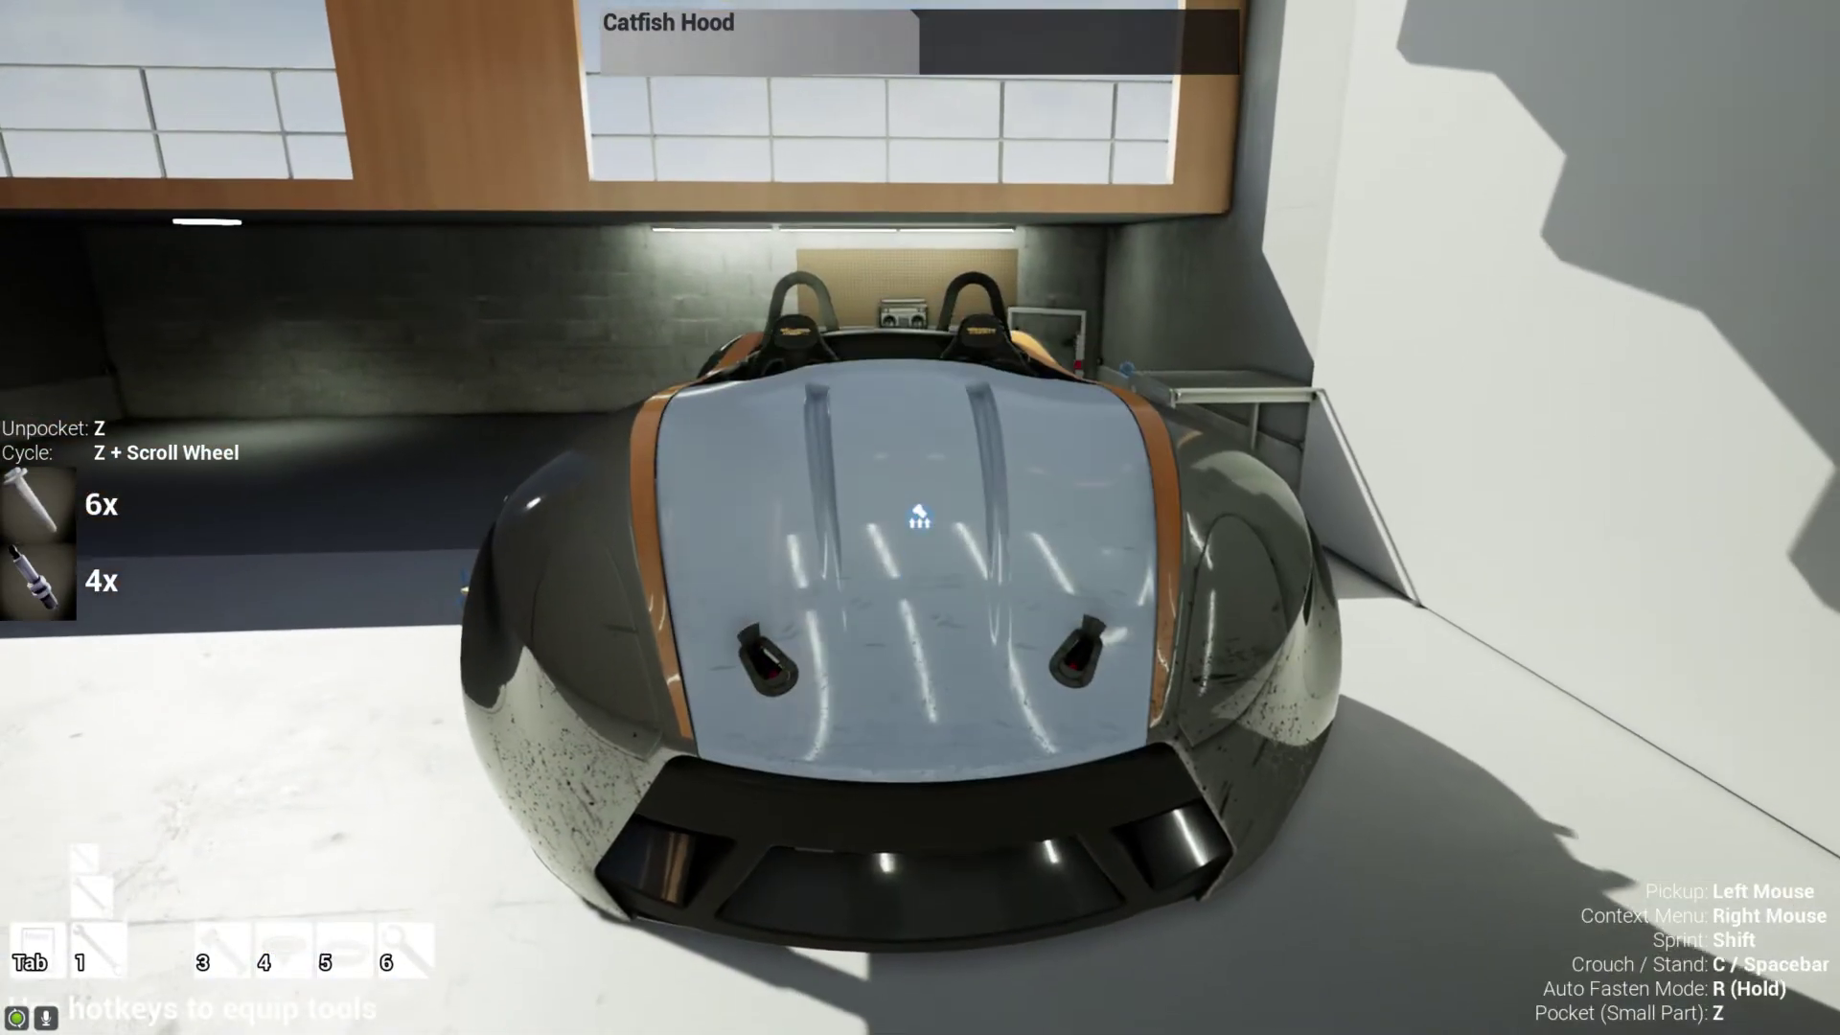
{"action": "left_click", "coordinate": [922, 515]}
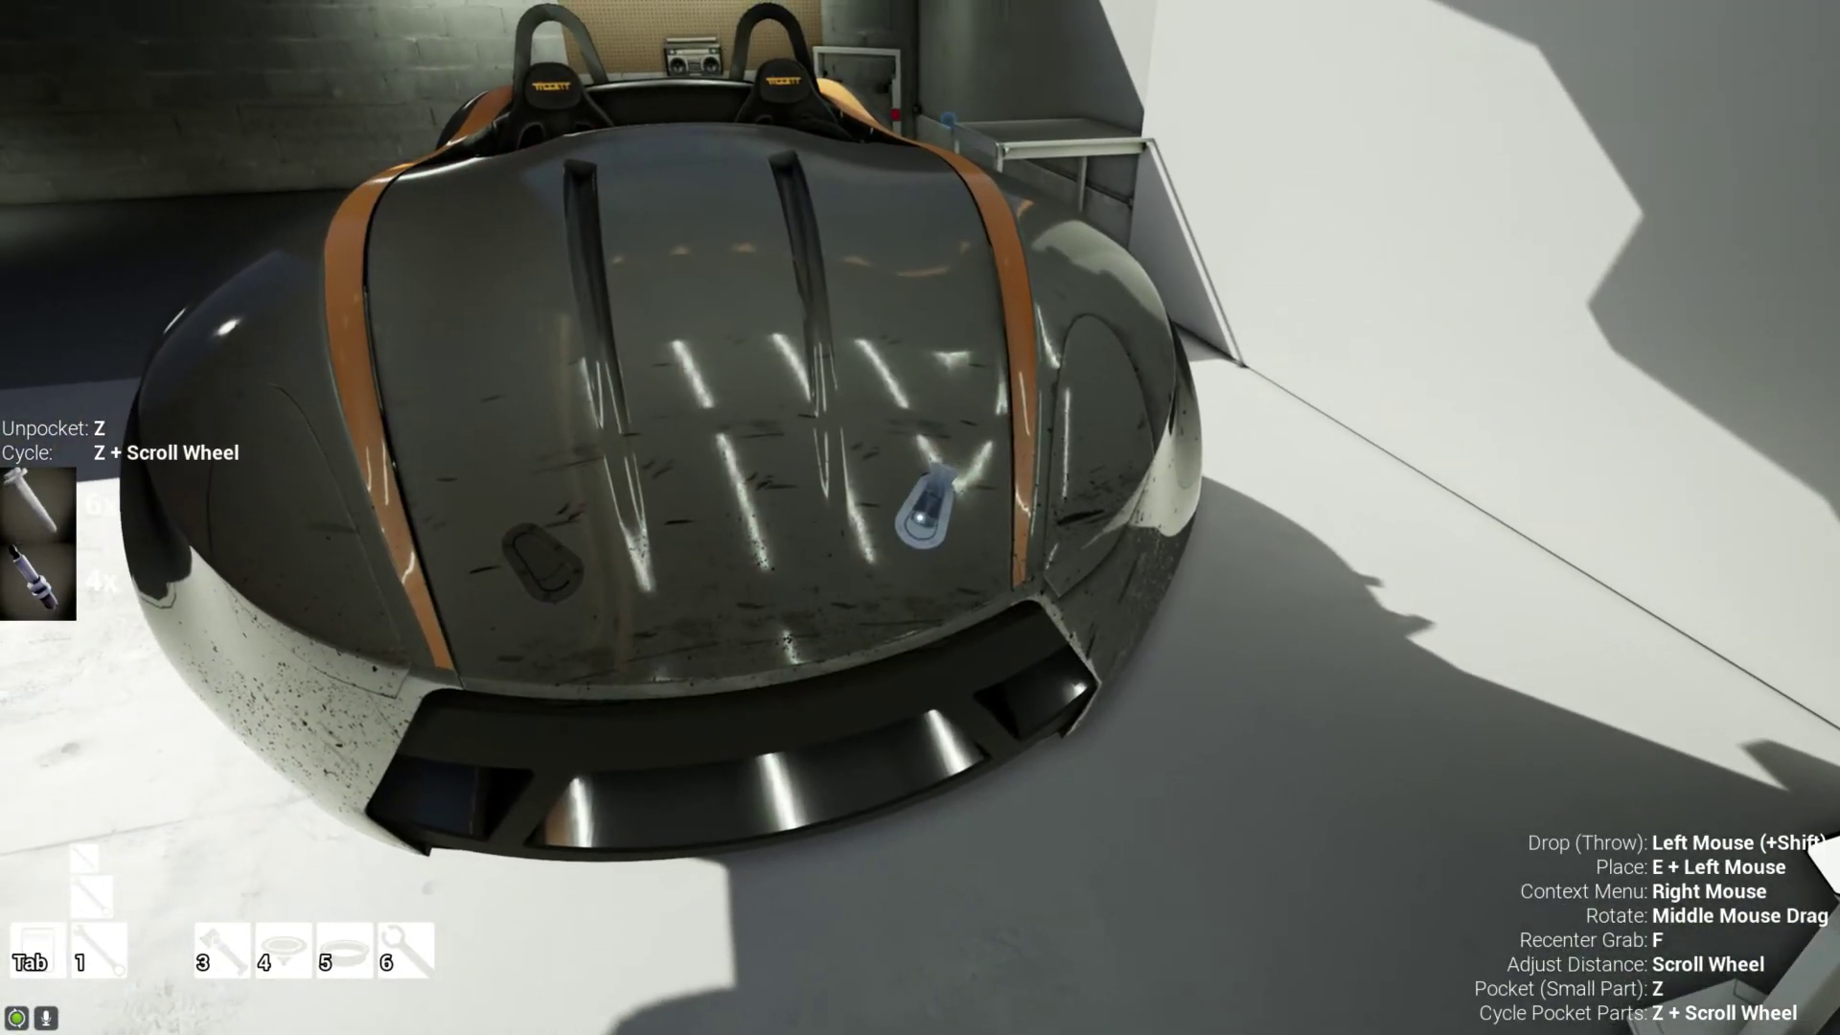
- Bring up the WrenchOS tablet and navigate from the Manual to the Job Board
{"action": "key", "text": "Tab"}
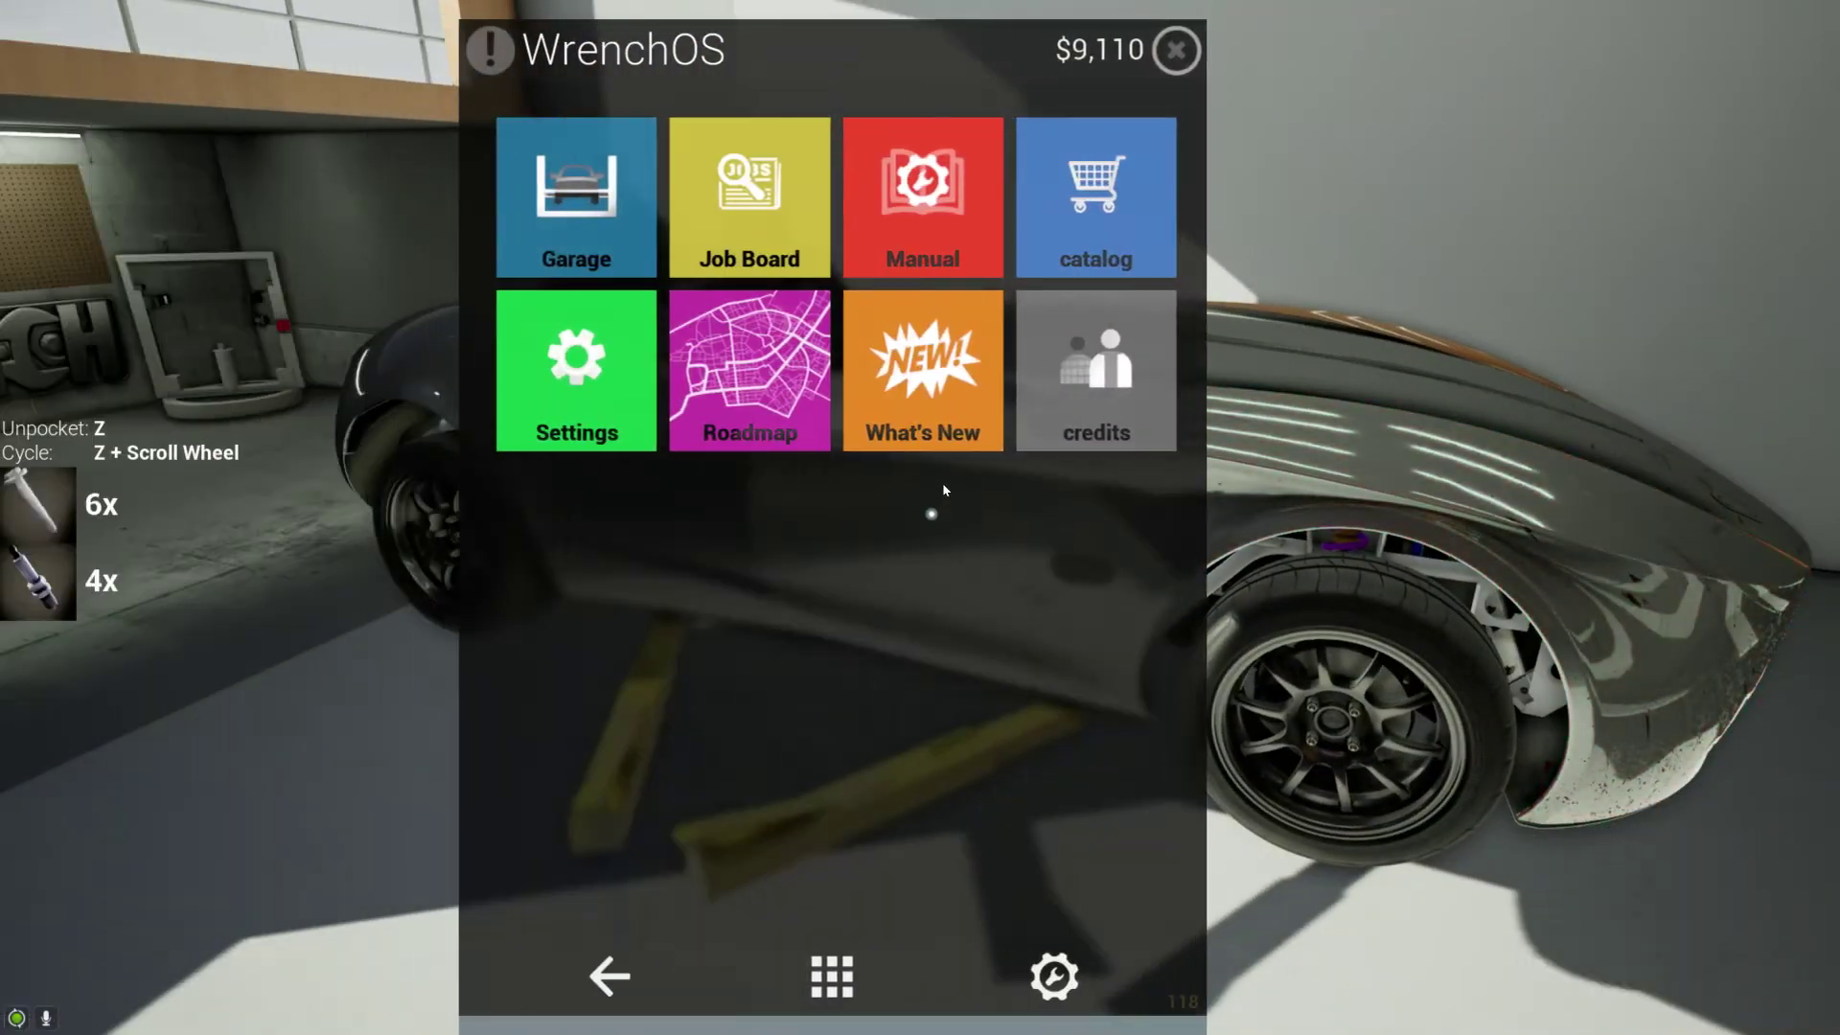
{"action": "left_click", "coordinate": [923, 202]}
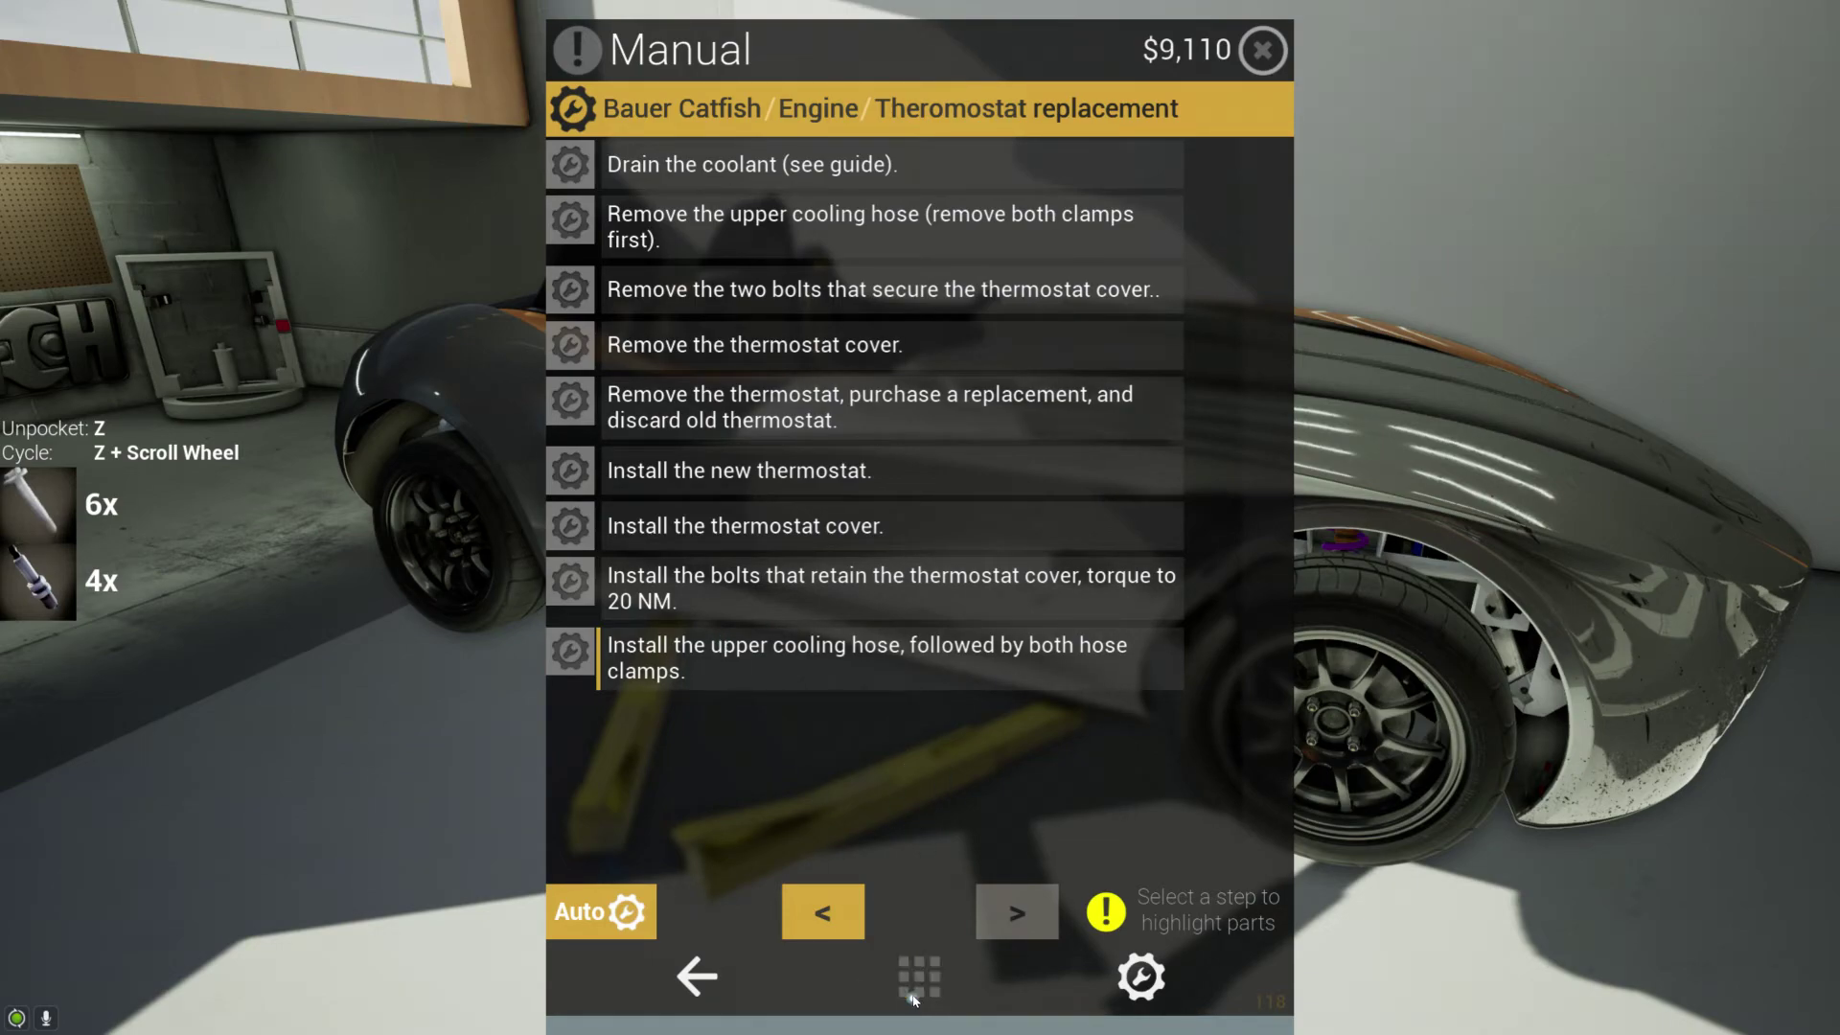
{"action": "left_click", "coordinate": [915, 990]}
{"action": "left_click", "coordinate": [888, 204]}
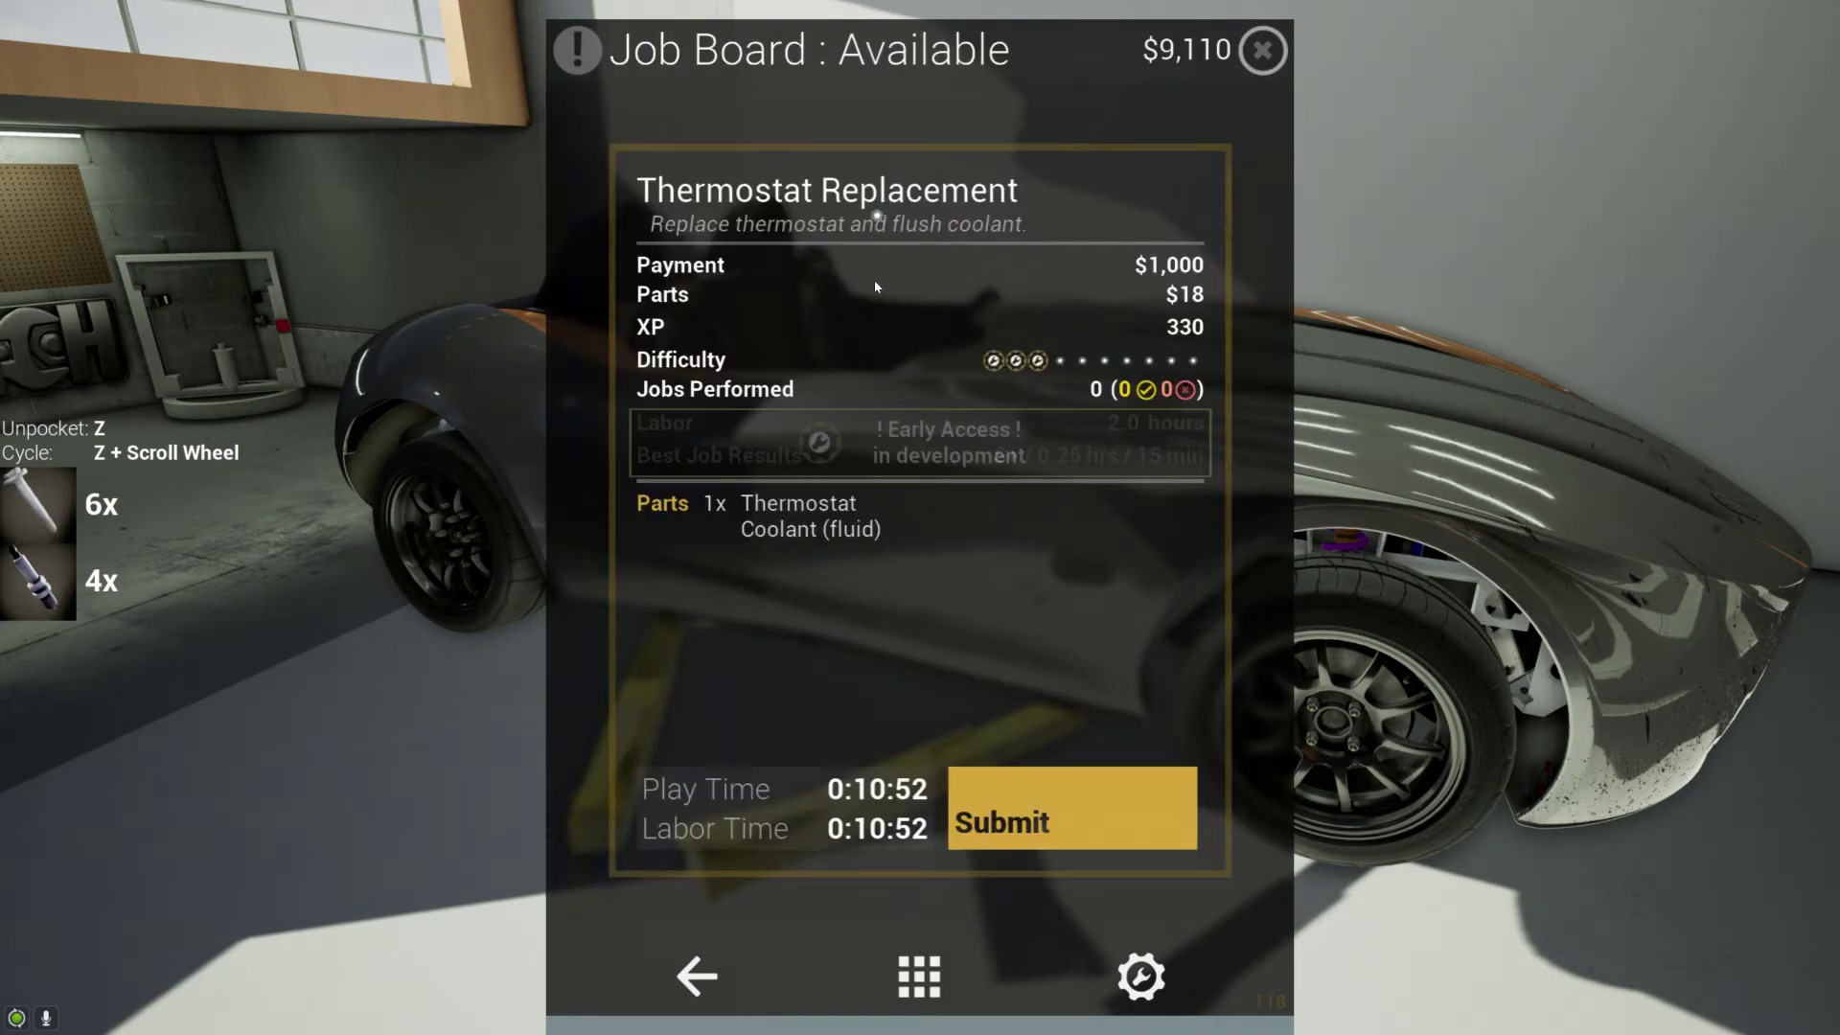
- Submit and confirm the Thermostat Replacement job, then review and close the fixed-items details
{"action": "left_click", "coordinate": [1041, 788]}
{"action": "left_click", "coordinate": [770, 605]}
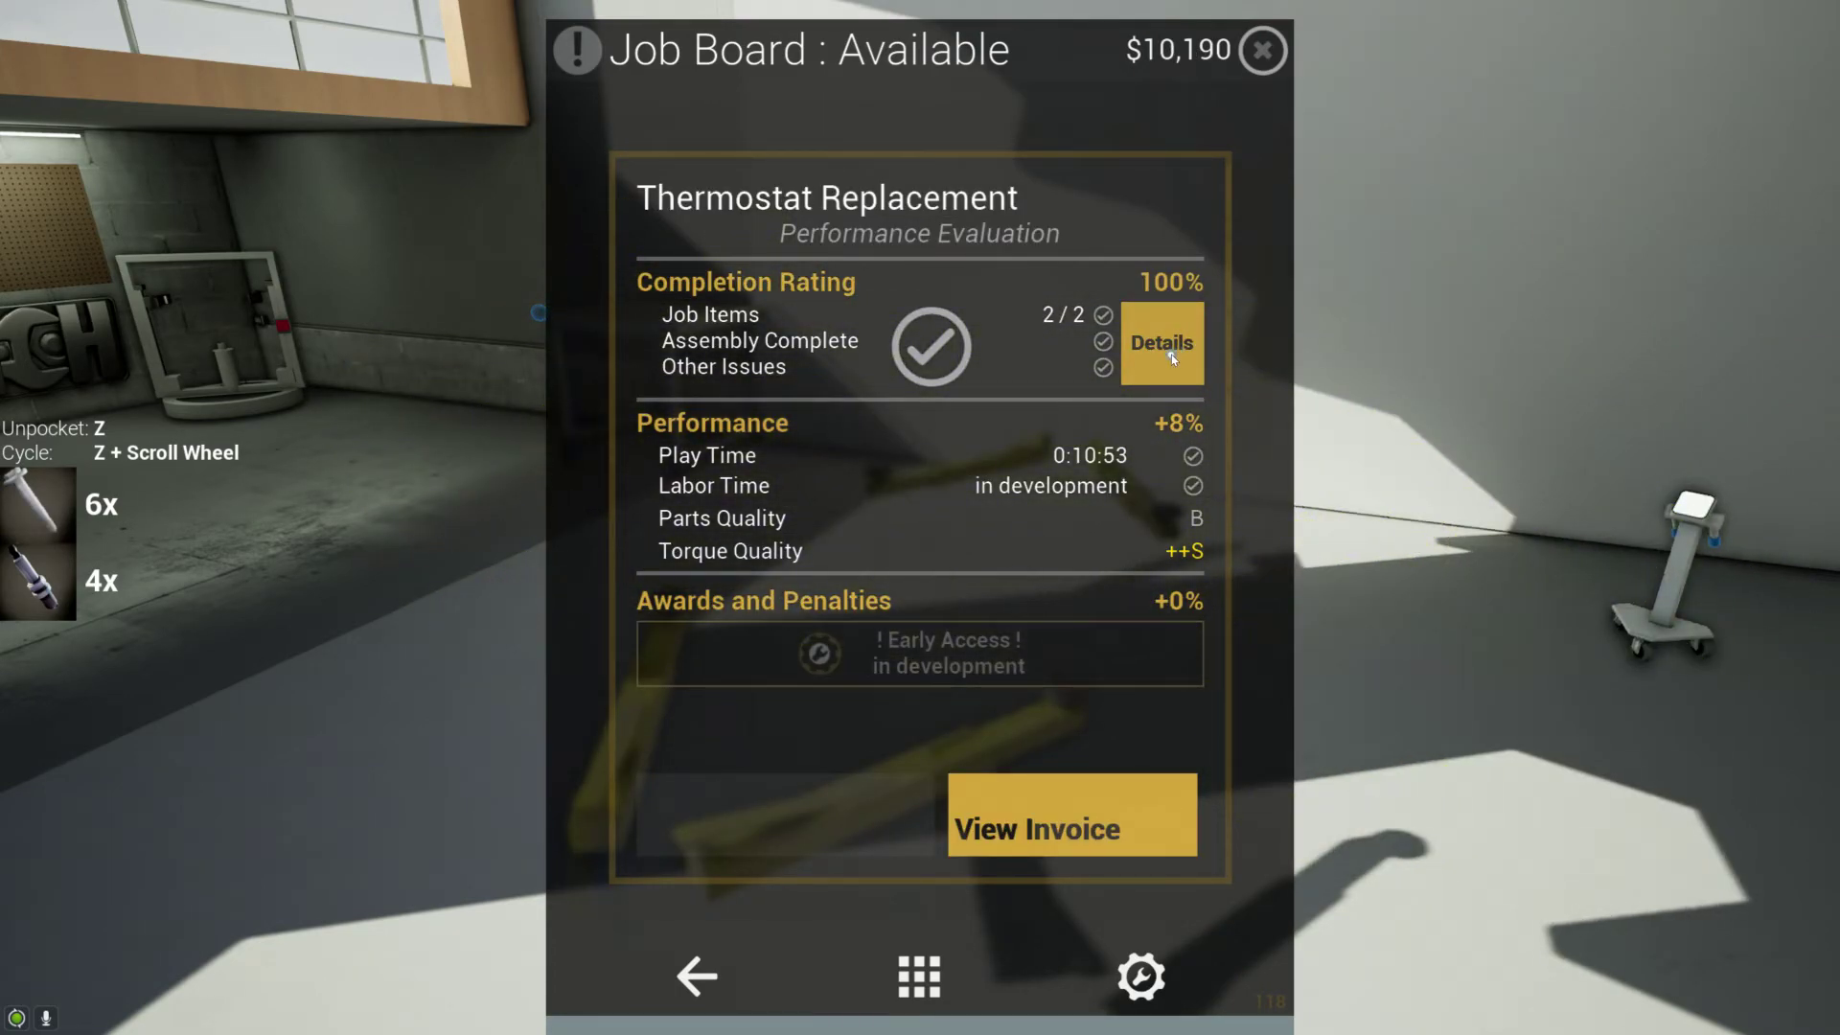
{"action": "left_click", "coordinate": [1162, 345]}
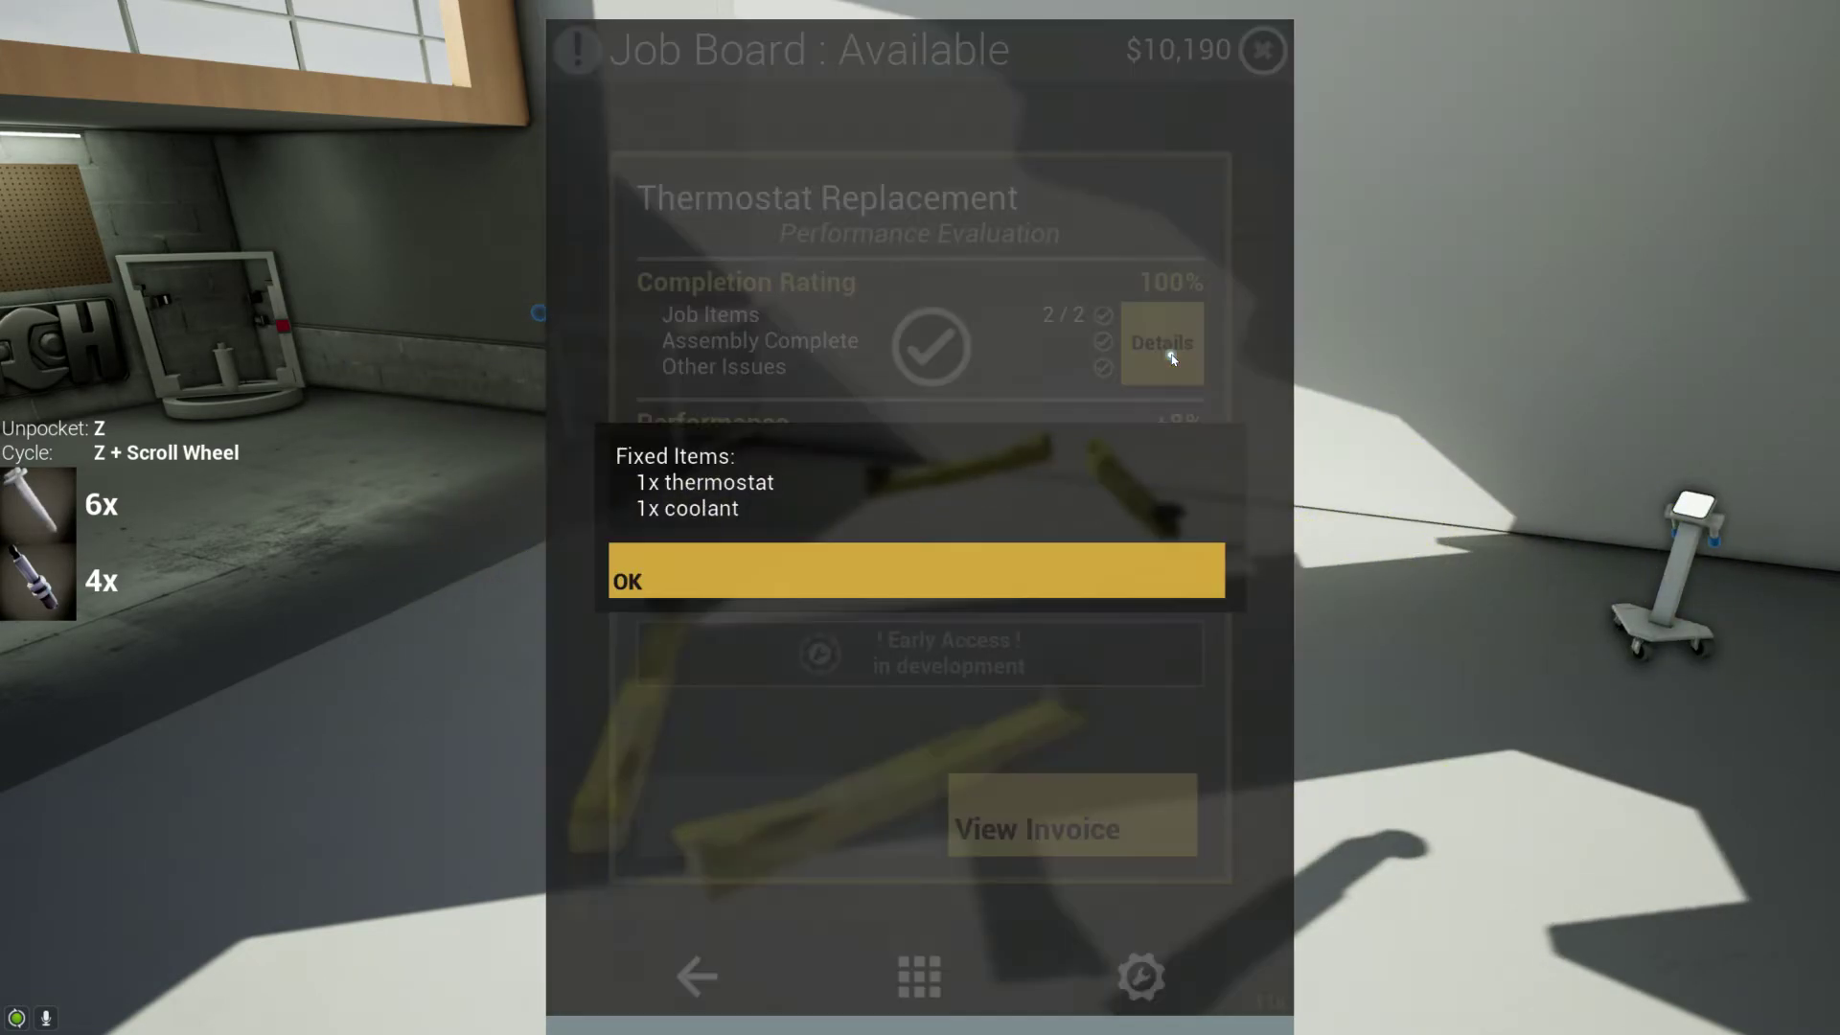
{"action": "left_click", "coordinate": [688, 573]}
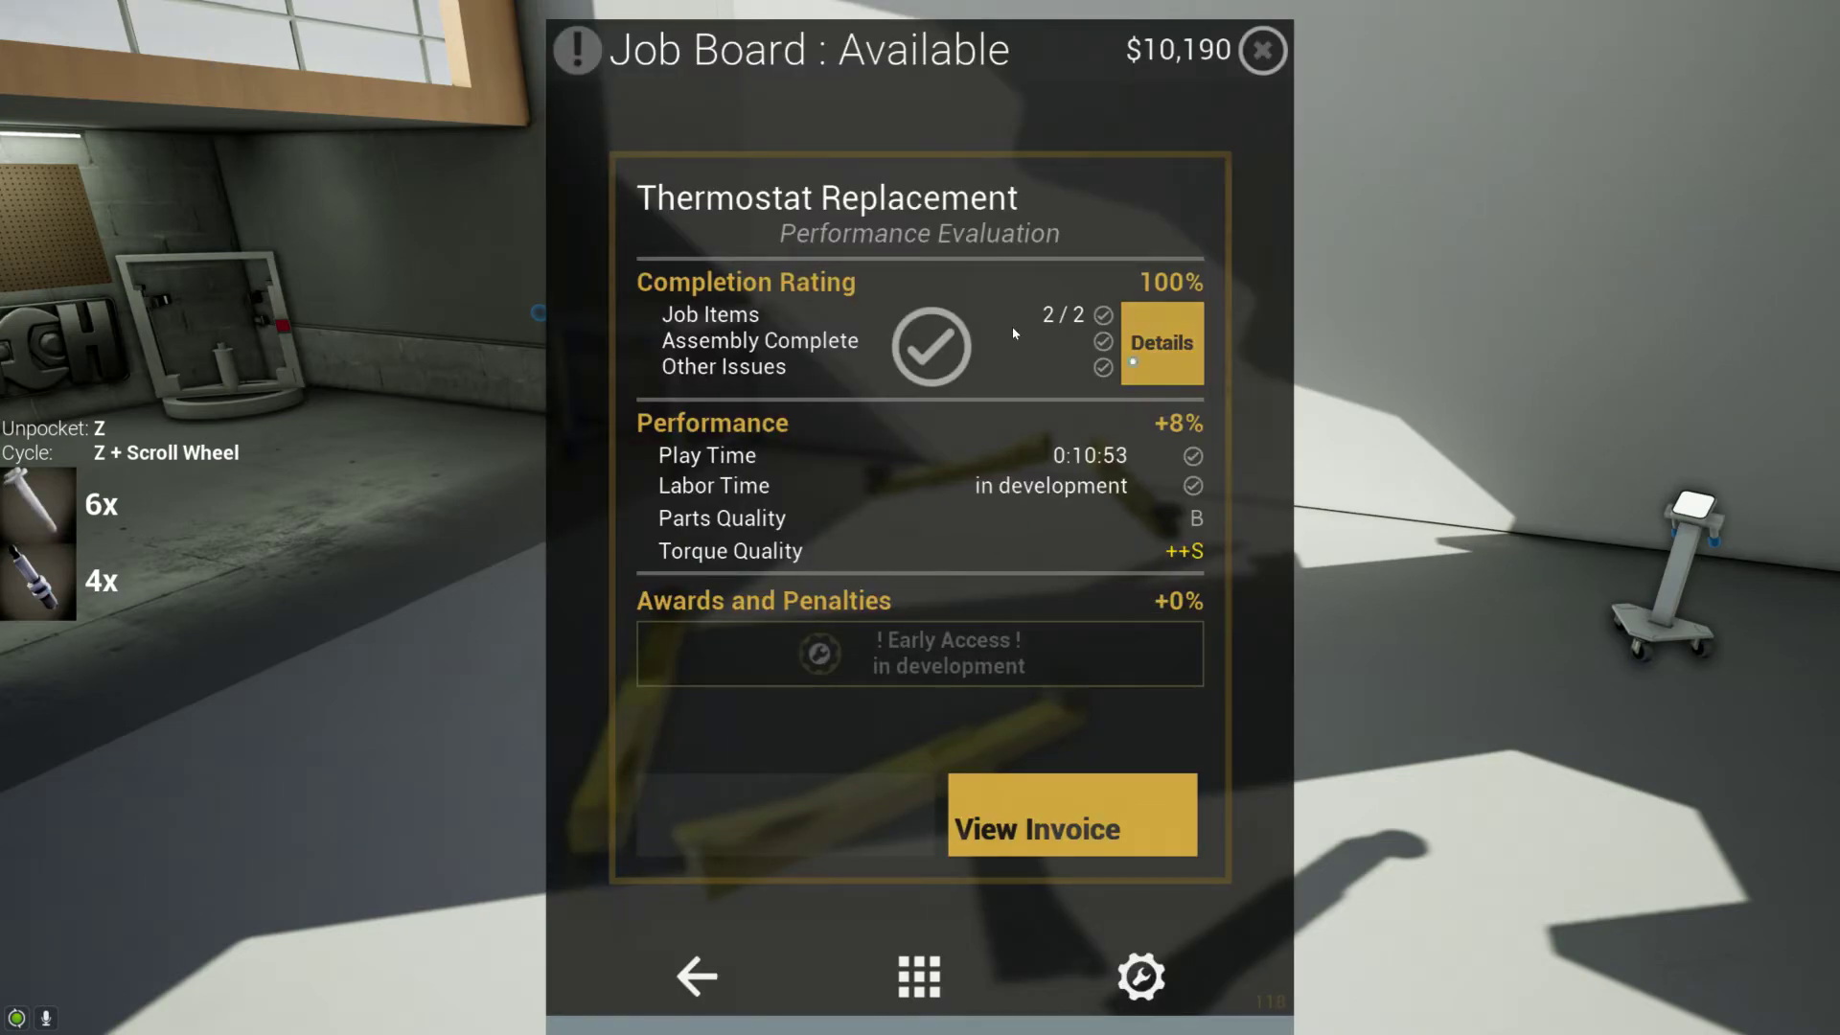
- Check the job's invoice and rewards ($1,080, 356 XP), then close the Job Completed panel
{"action": "left_click", "coordinate": [1046, 823]}
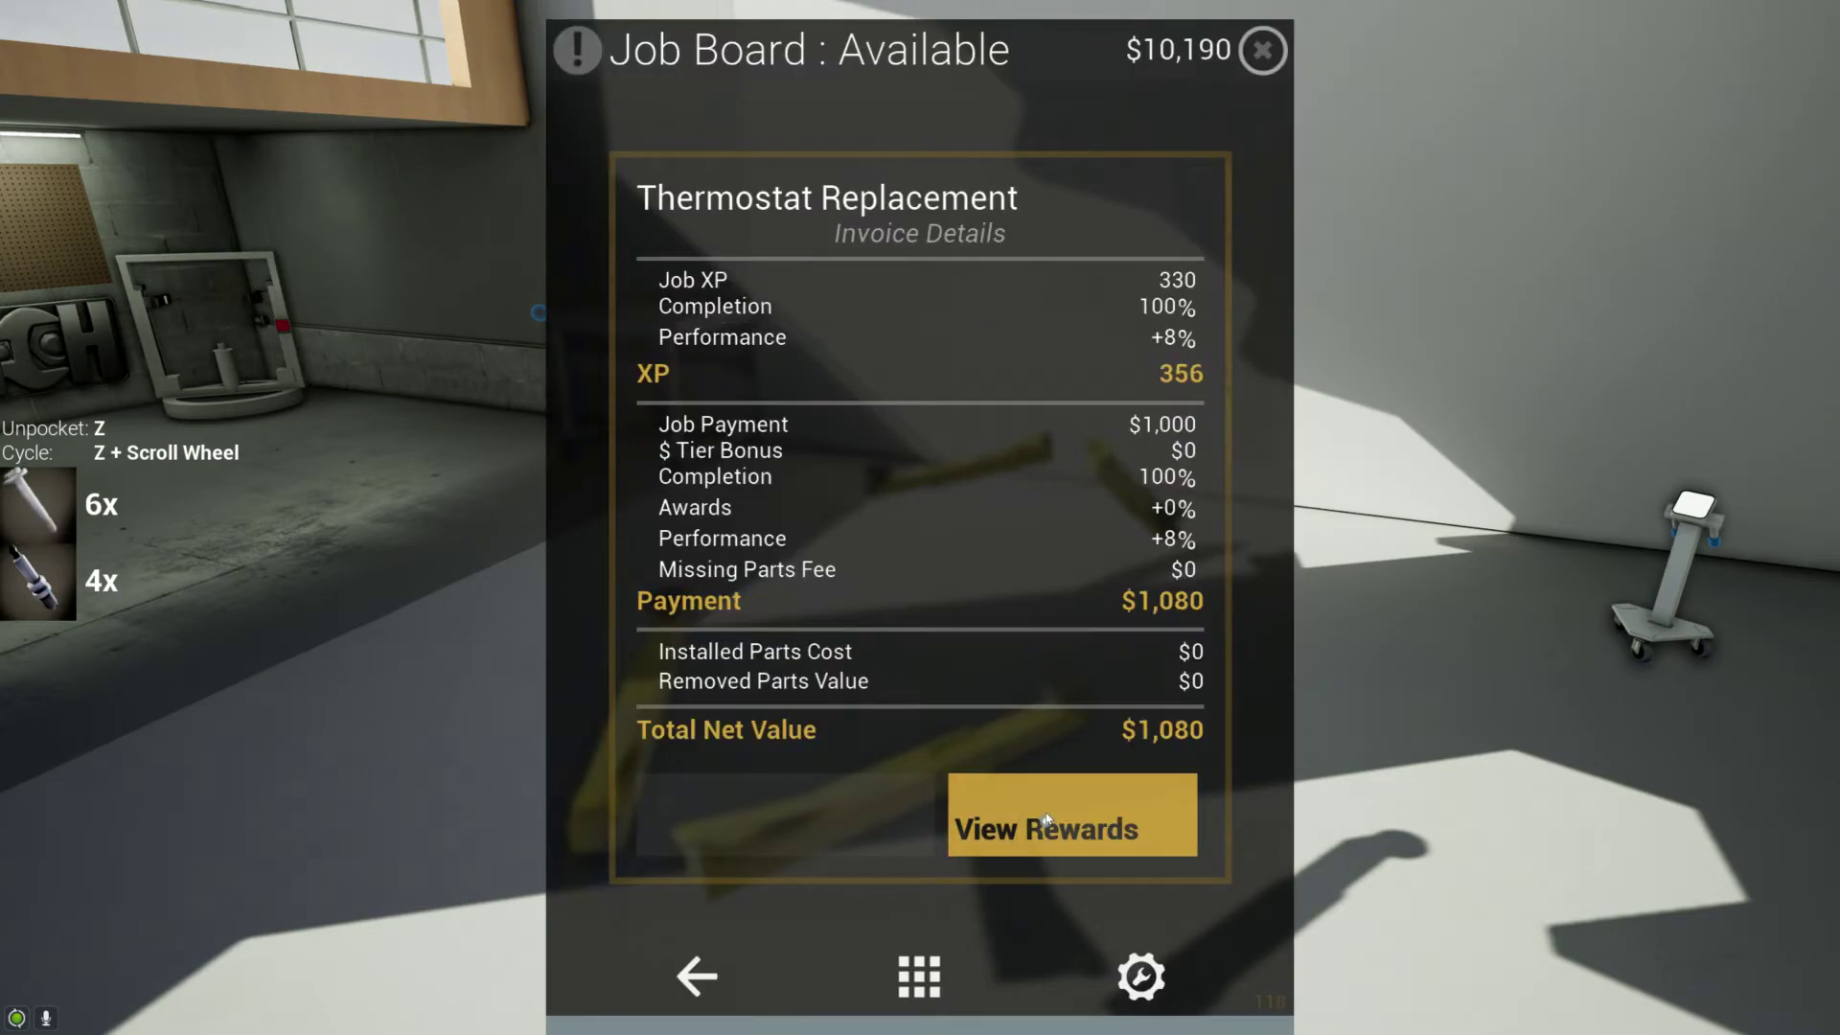
{"action": "left_click", "coordinate": [1030, 810]}
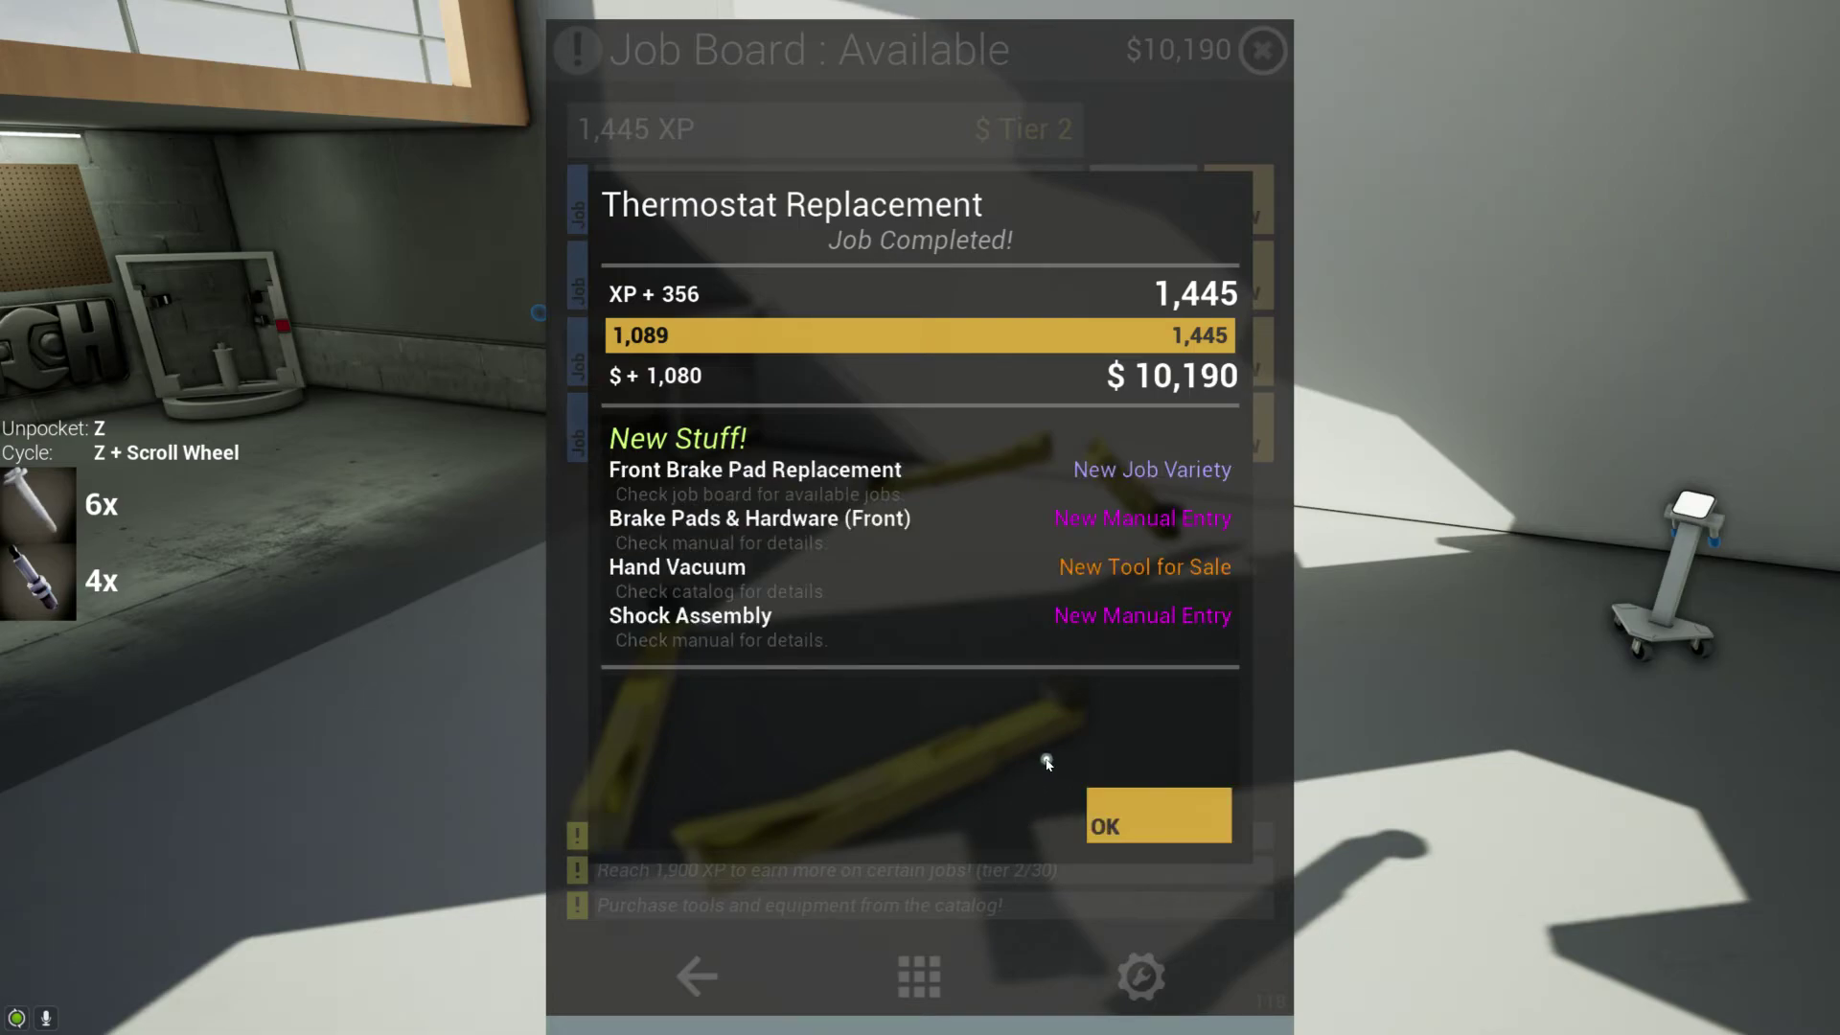
{"action": "left_click", "coordinate": [1162, 820]}
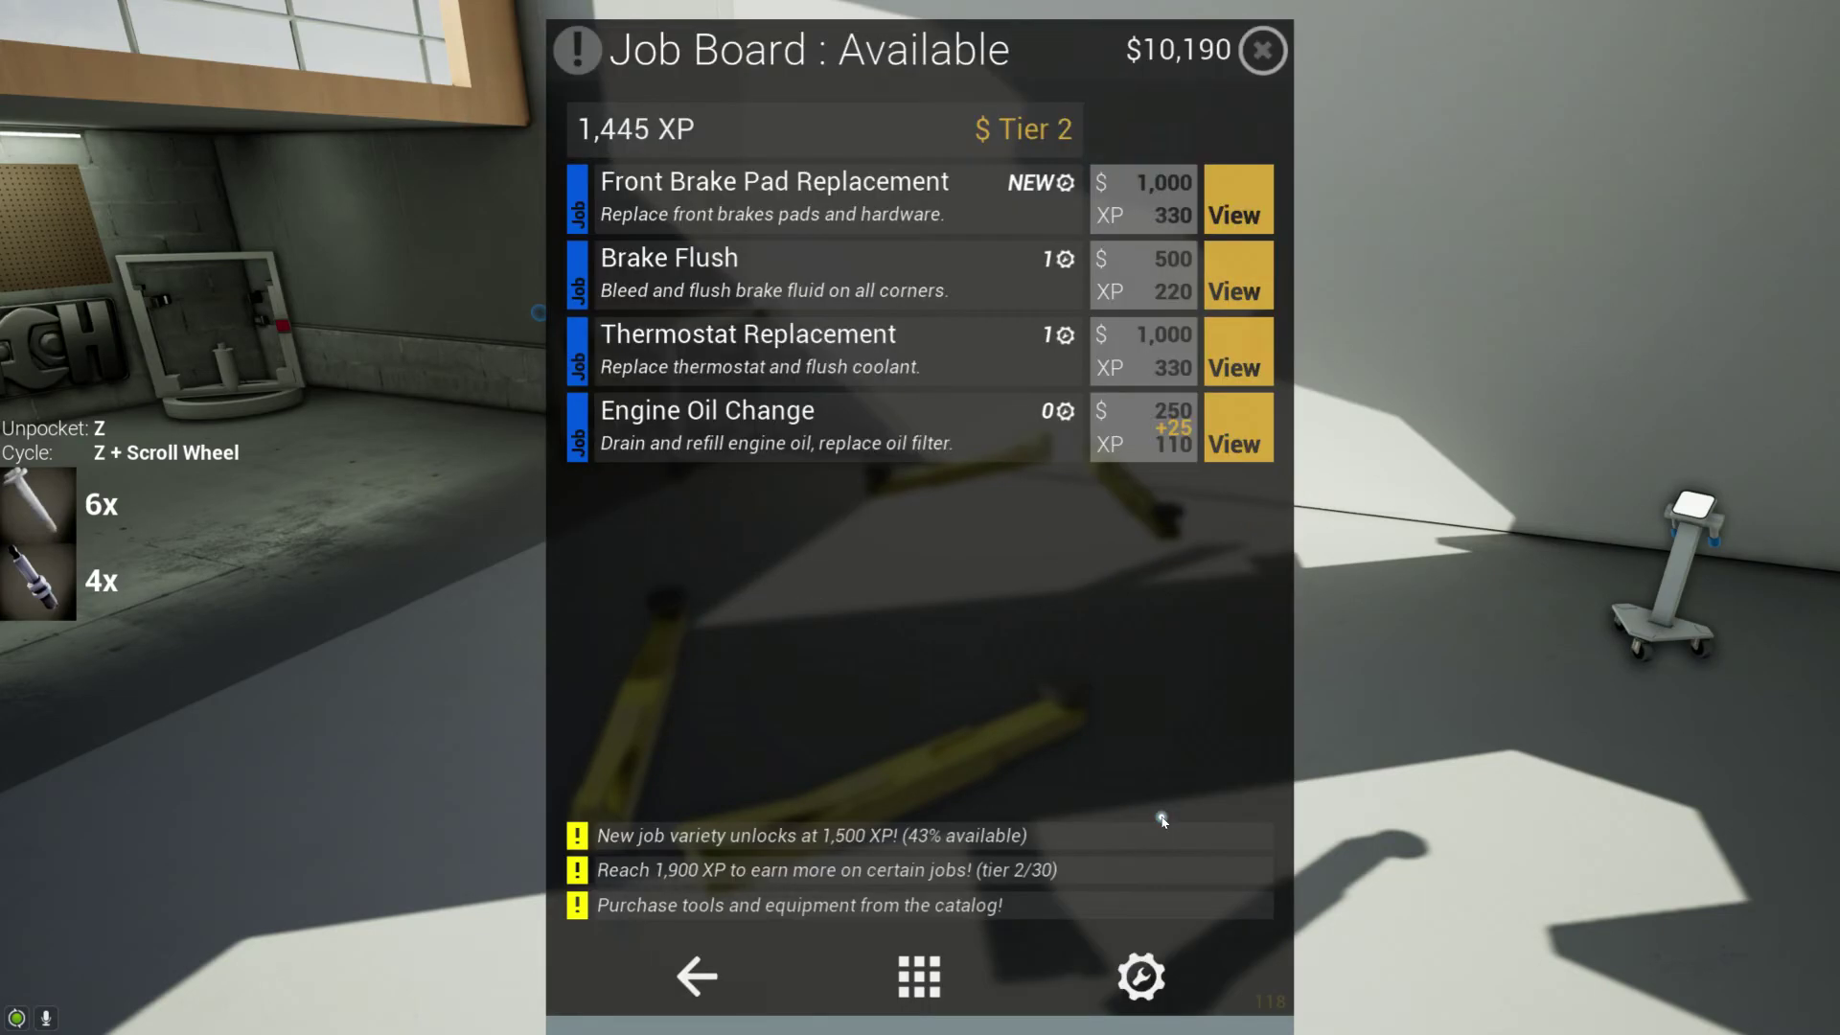